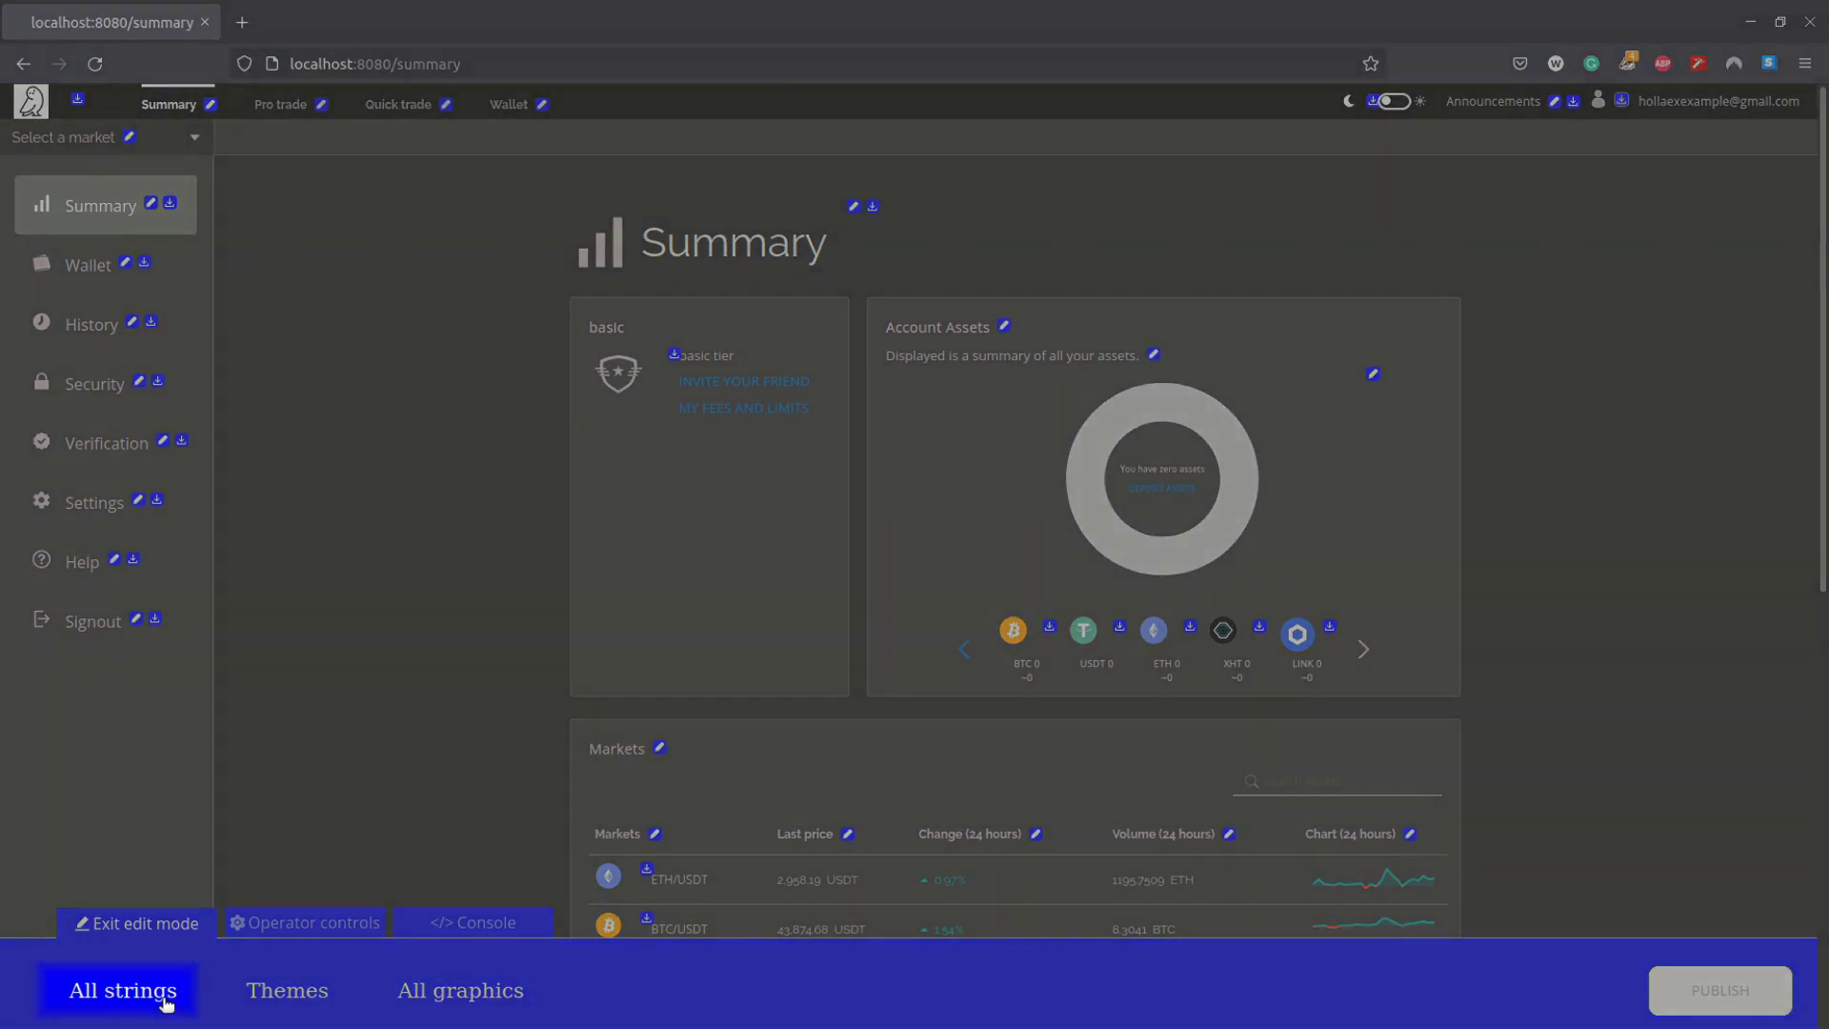
Open the All strings list and add Deutsch as a string language.
click(165, 1003)
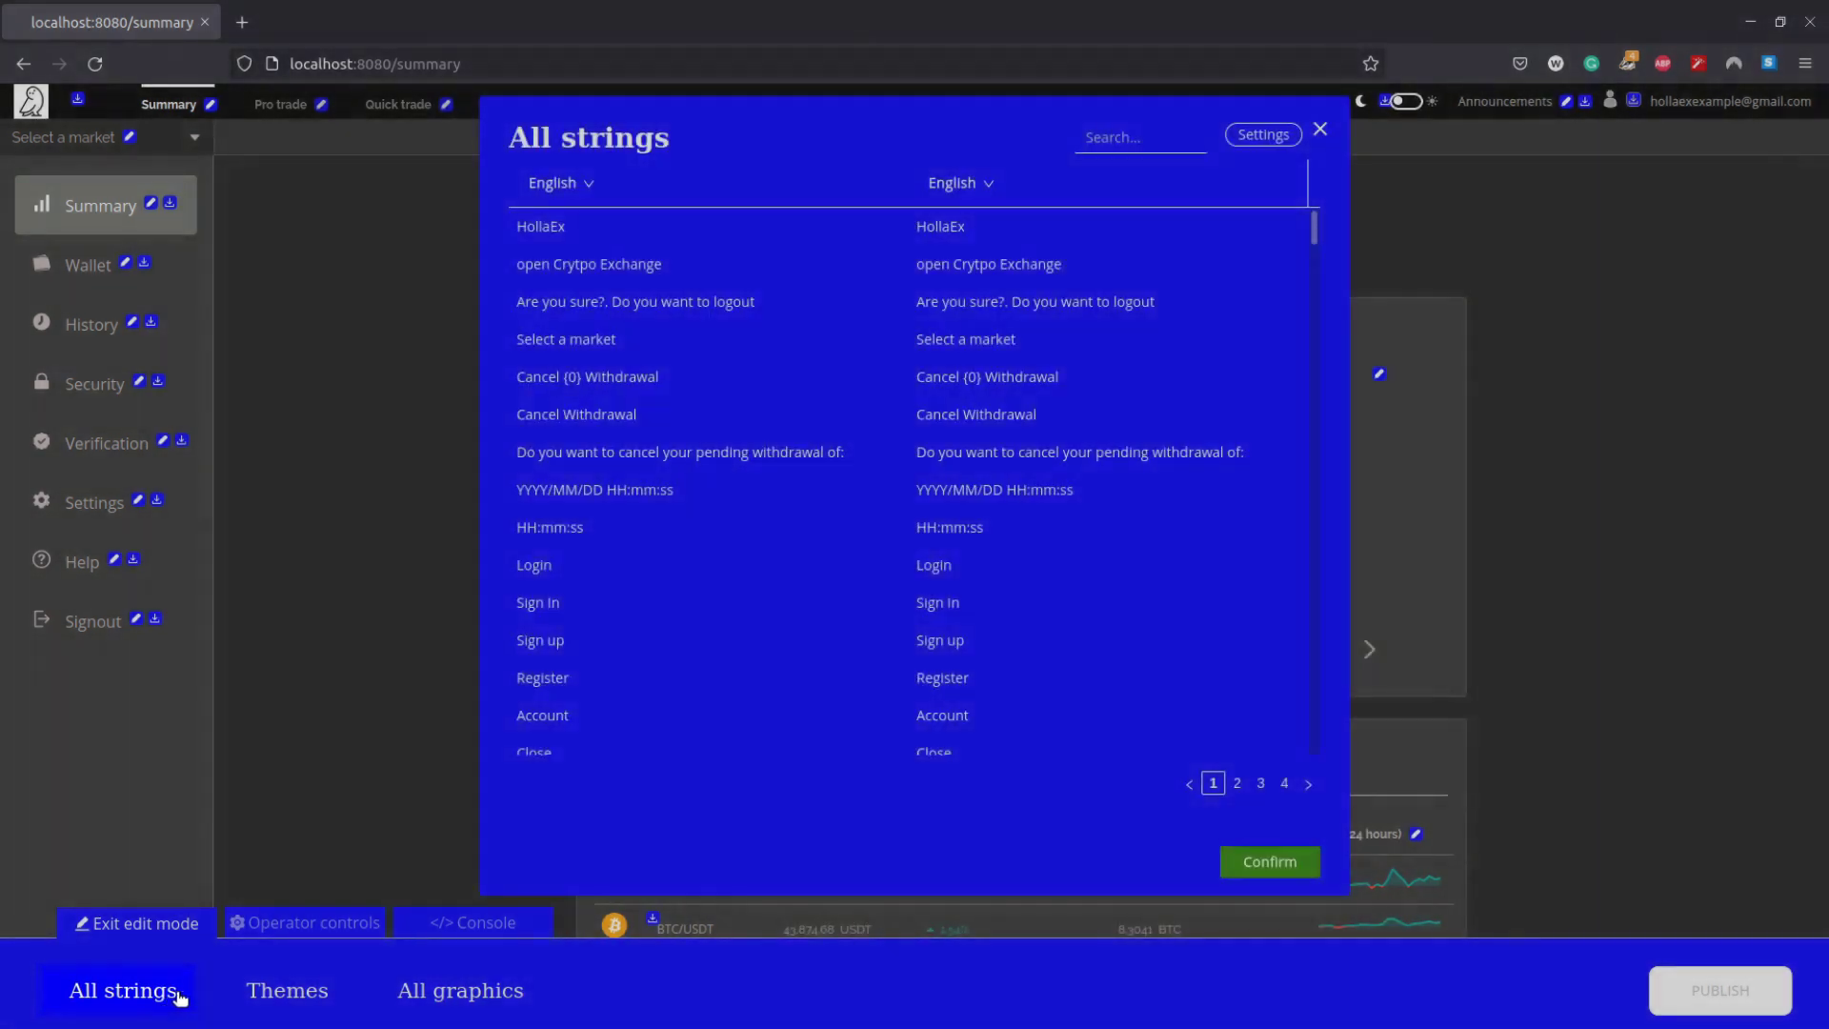
click(992, 191)
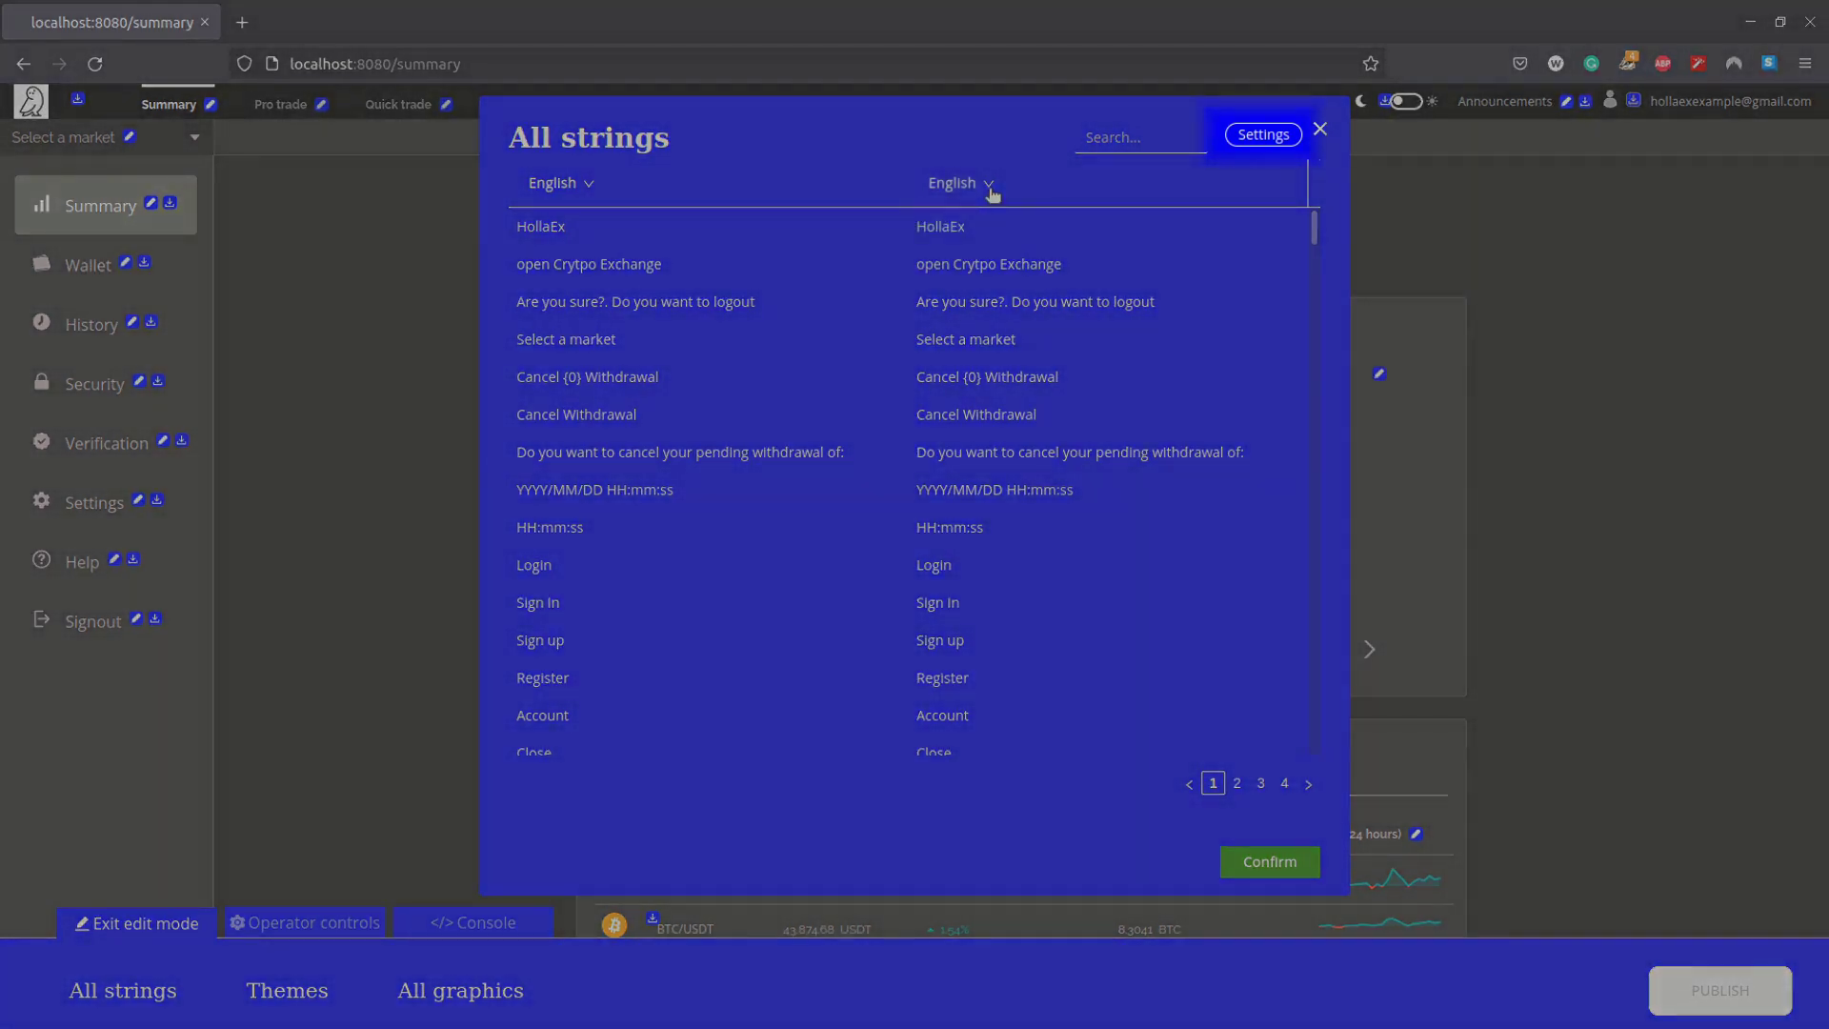
click(1266, 136)
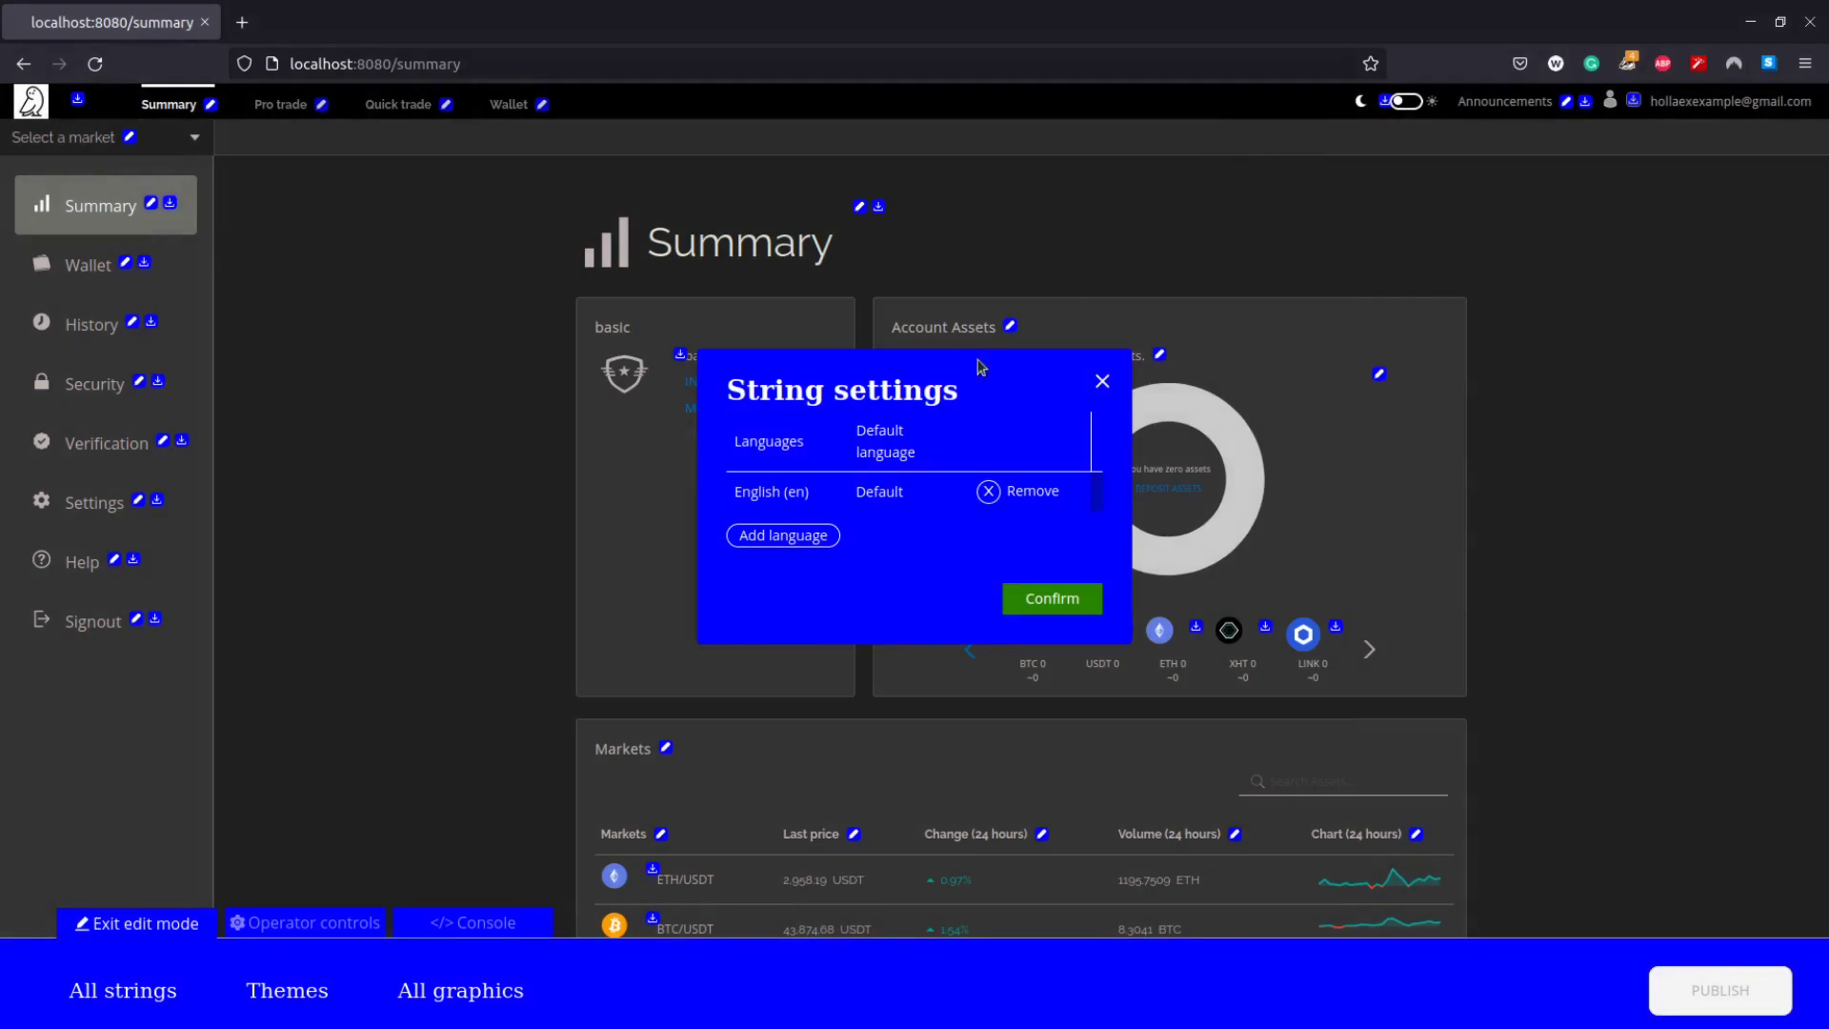
click(794, 532)
click(848, 490)
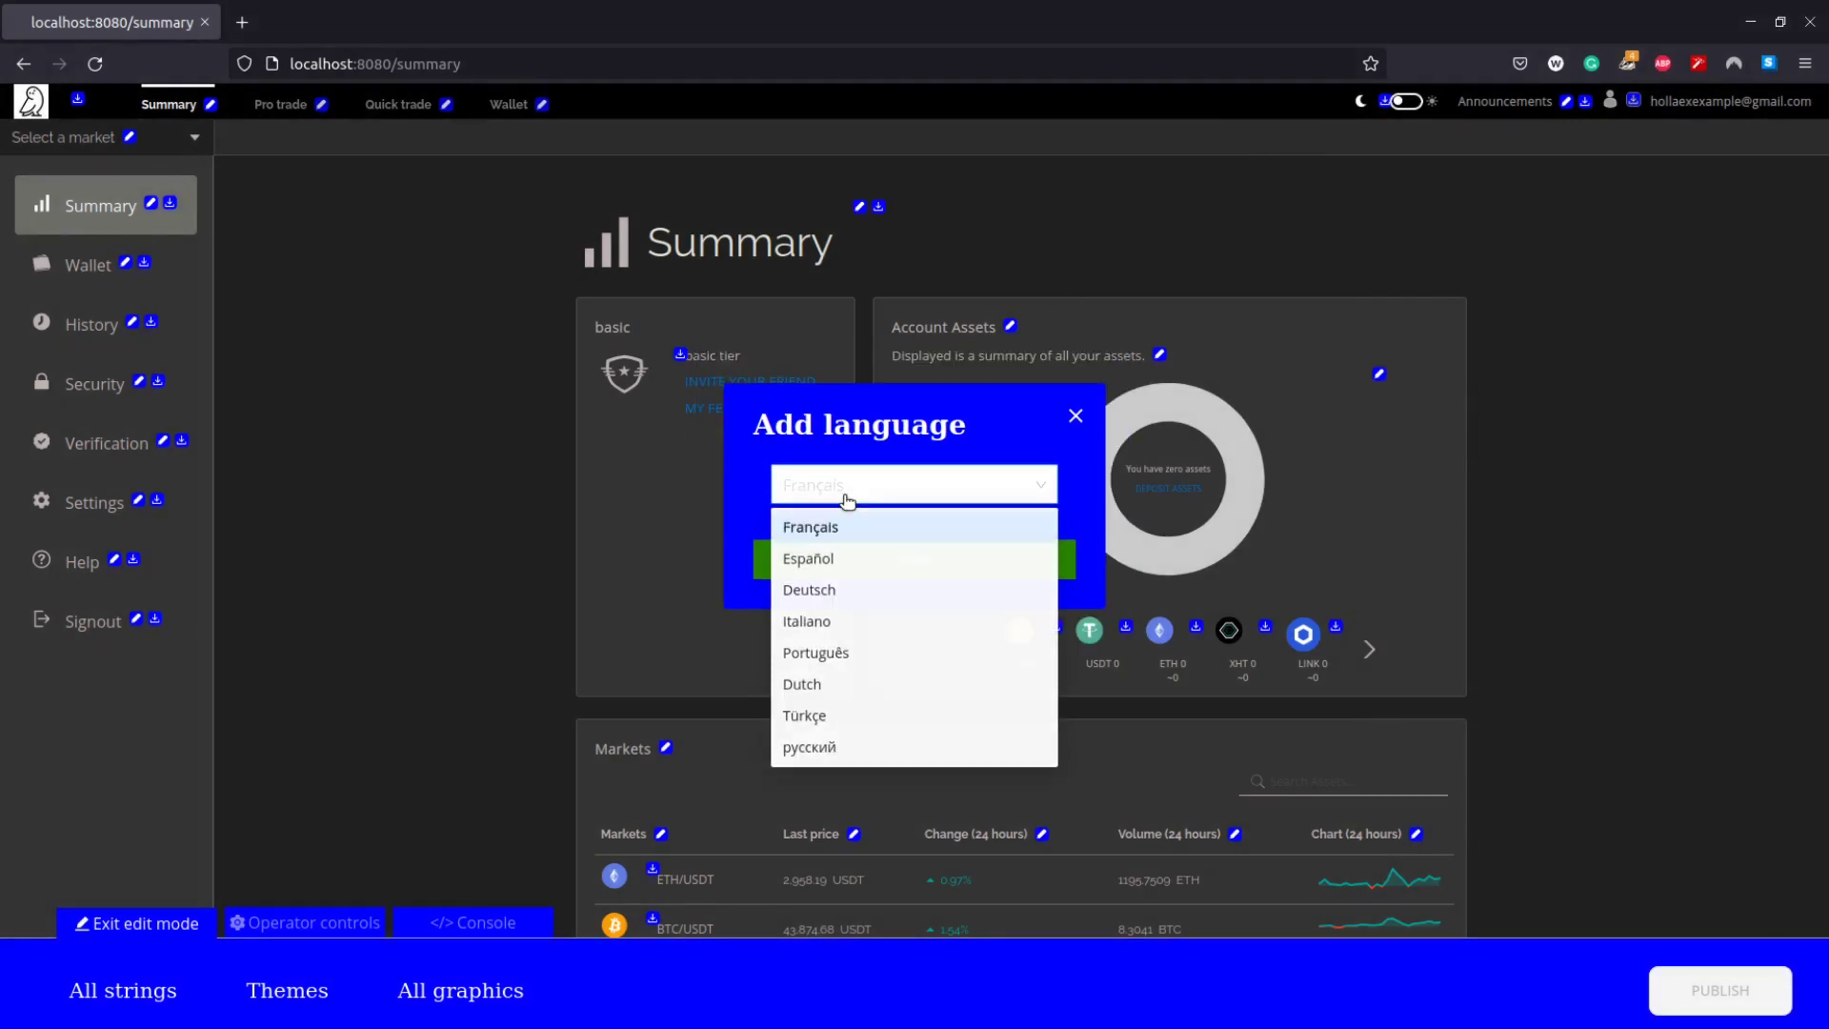
click(839, 594)
click(869, 570)
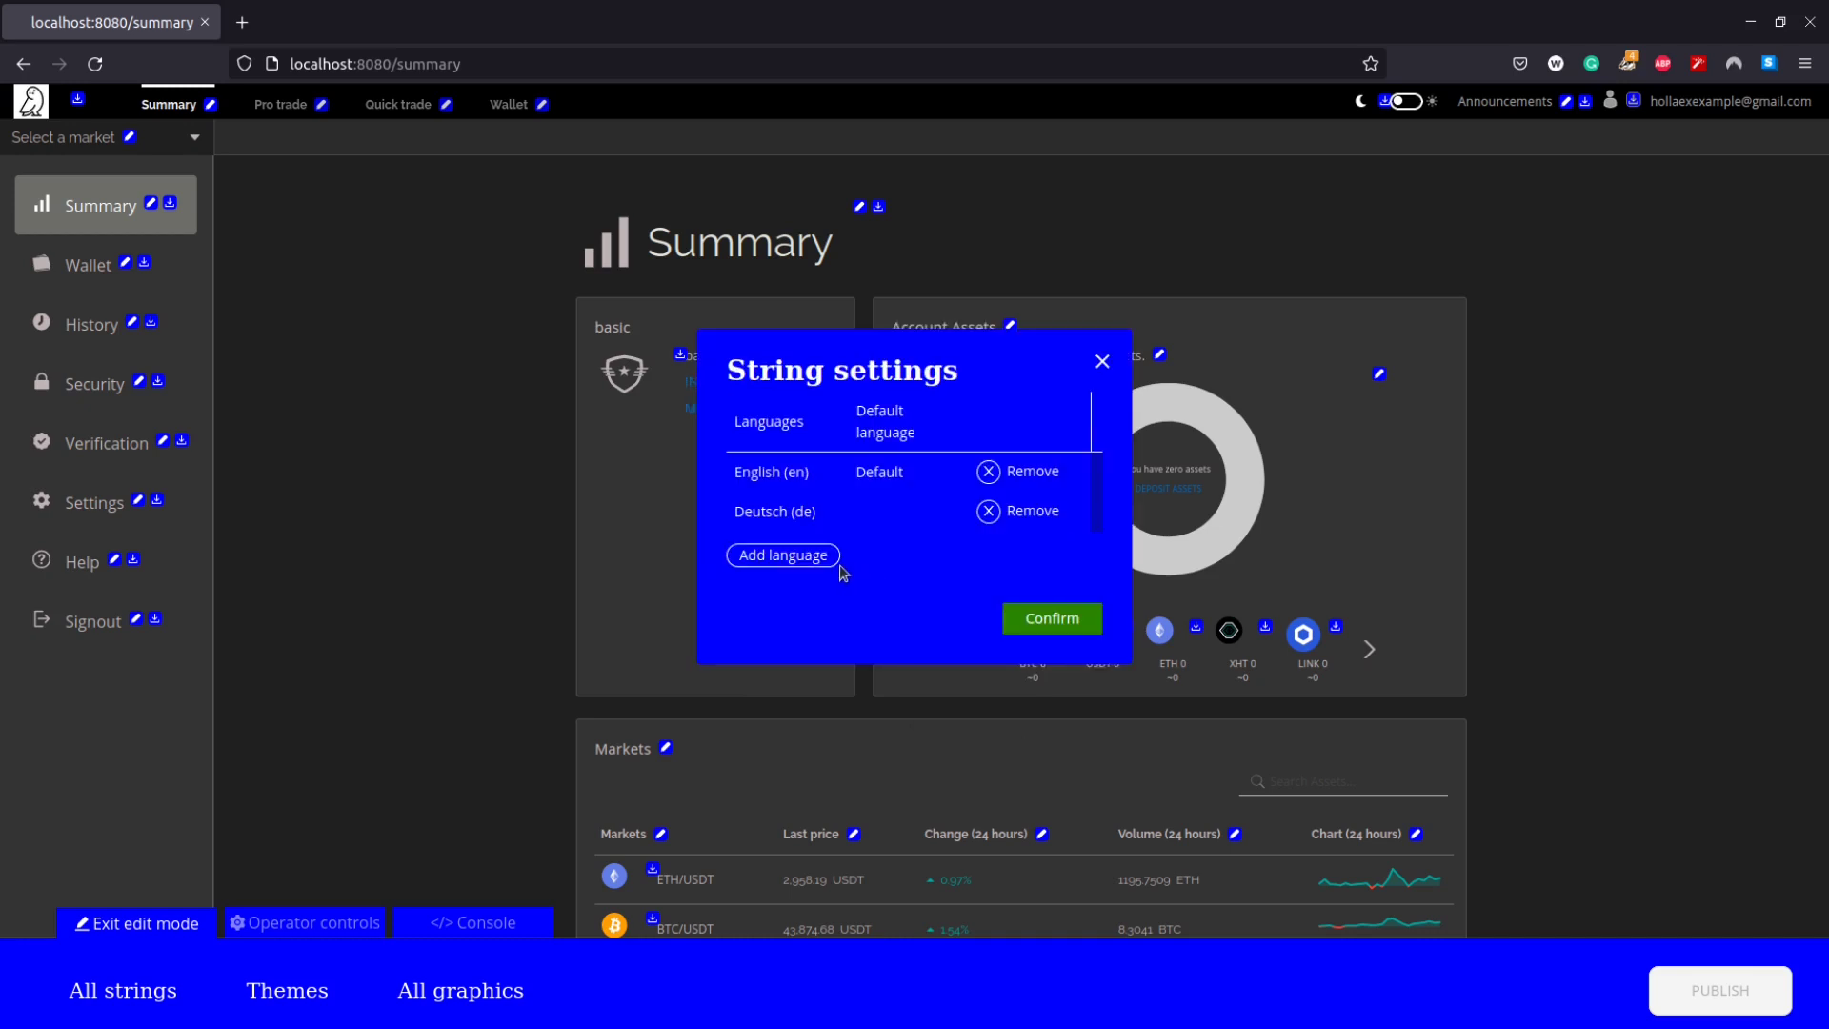
Add 한국어 as another string language.
click(832, 566)
click(860, 498)
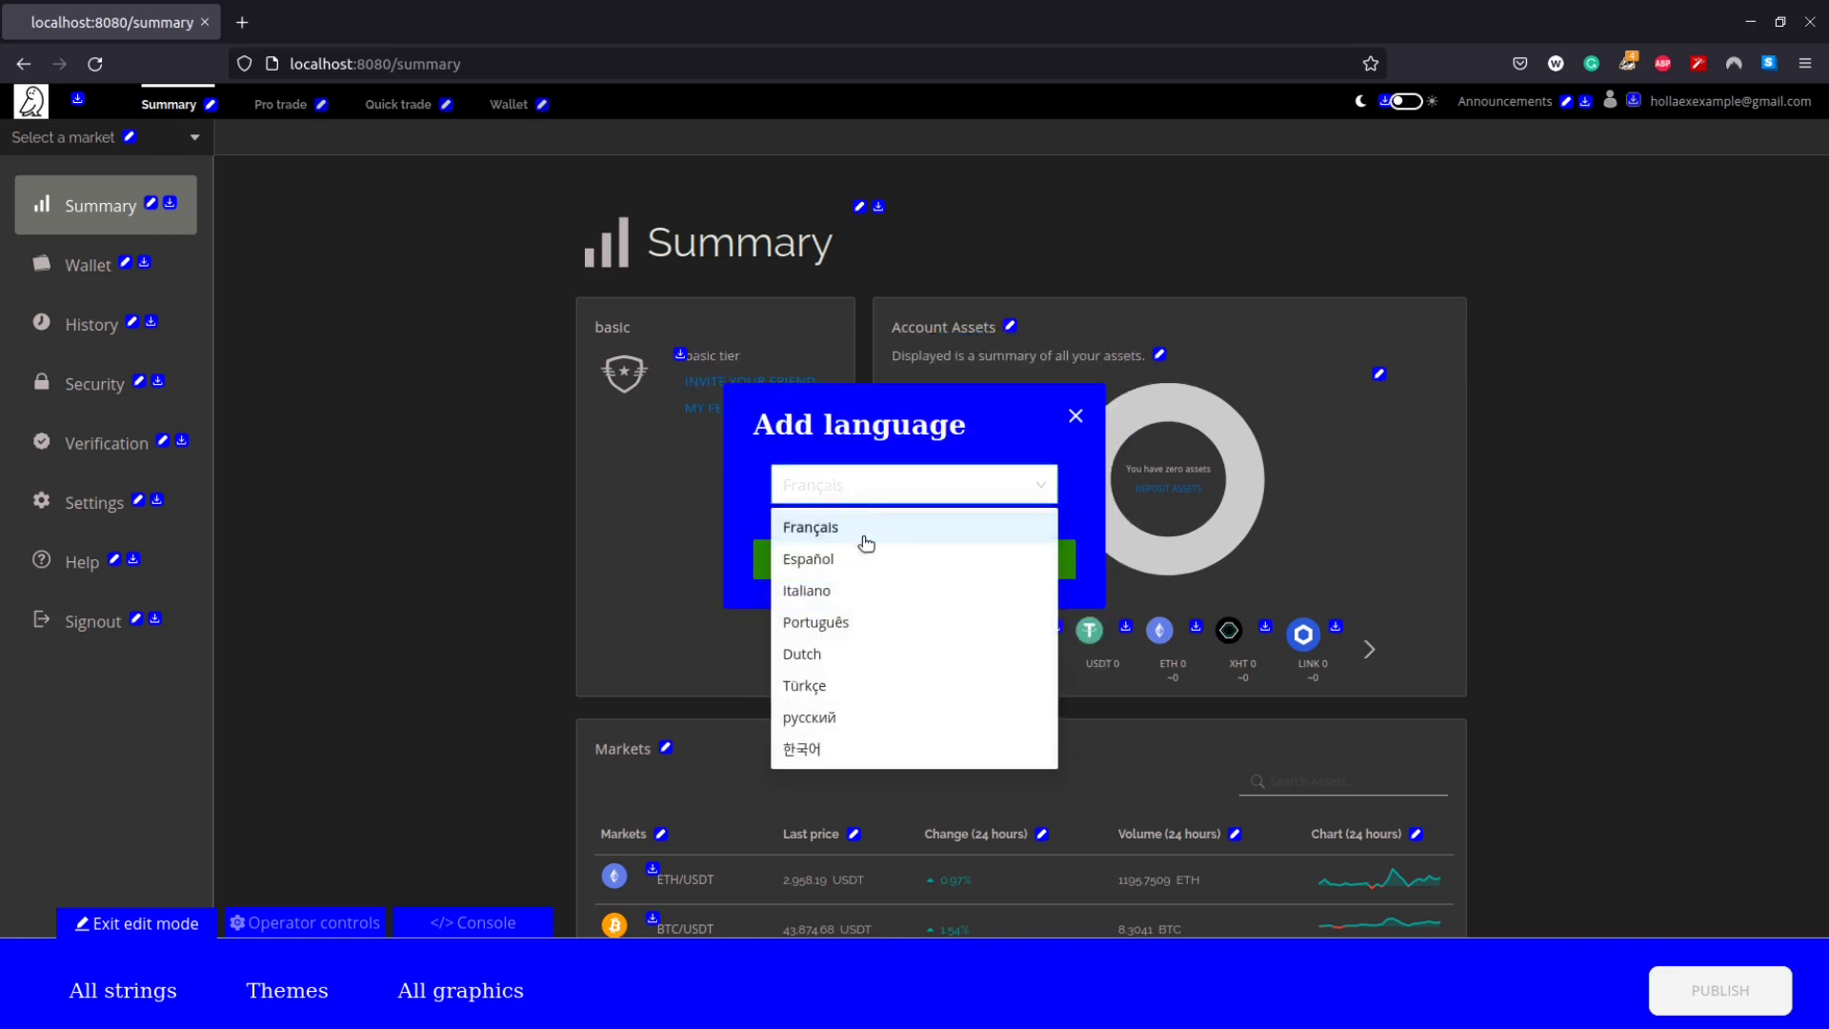
click(835, 749)
click(915, 572)
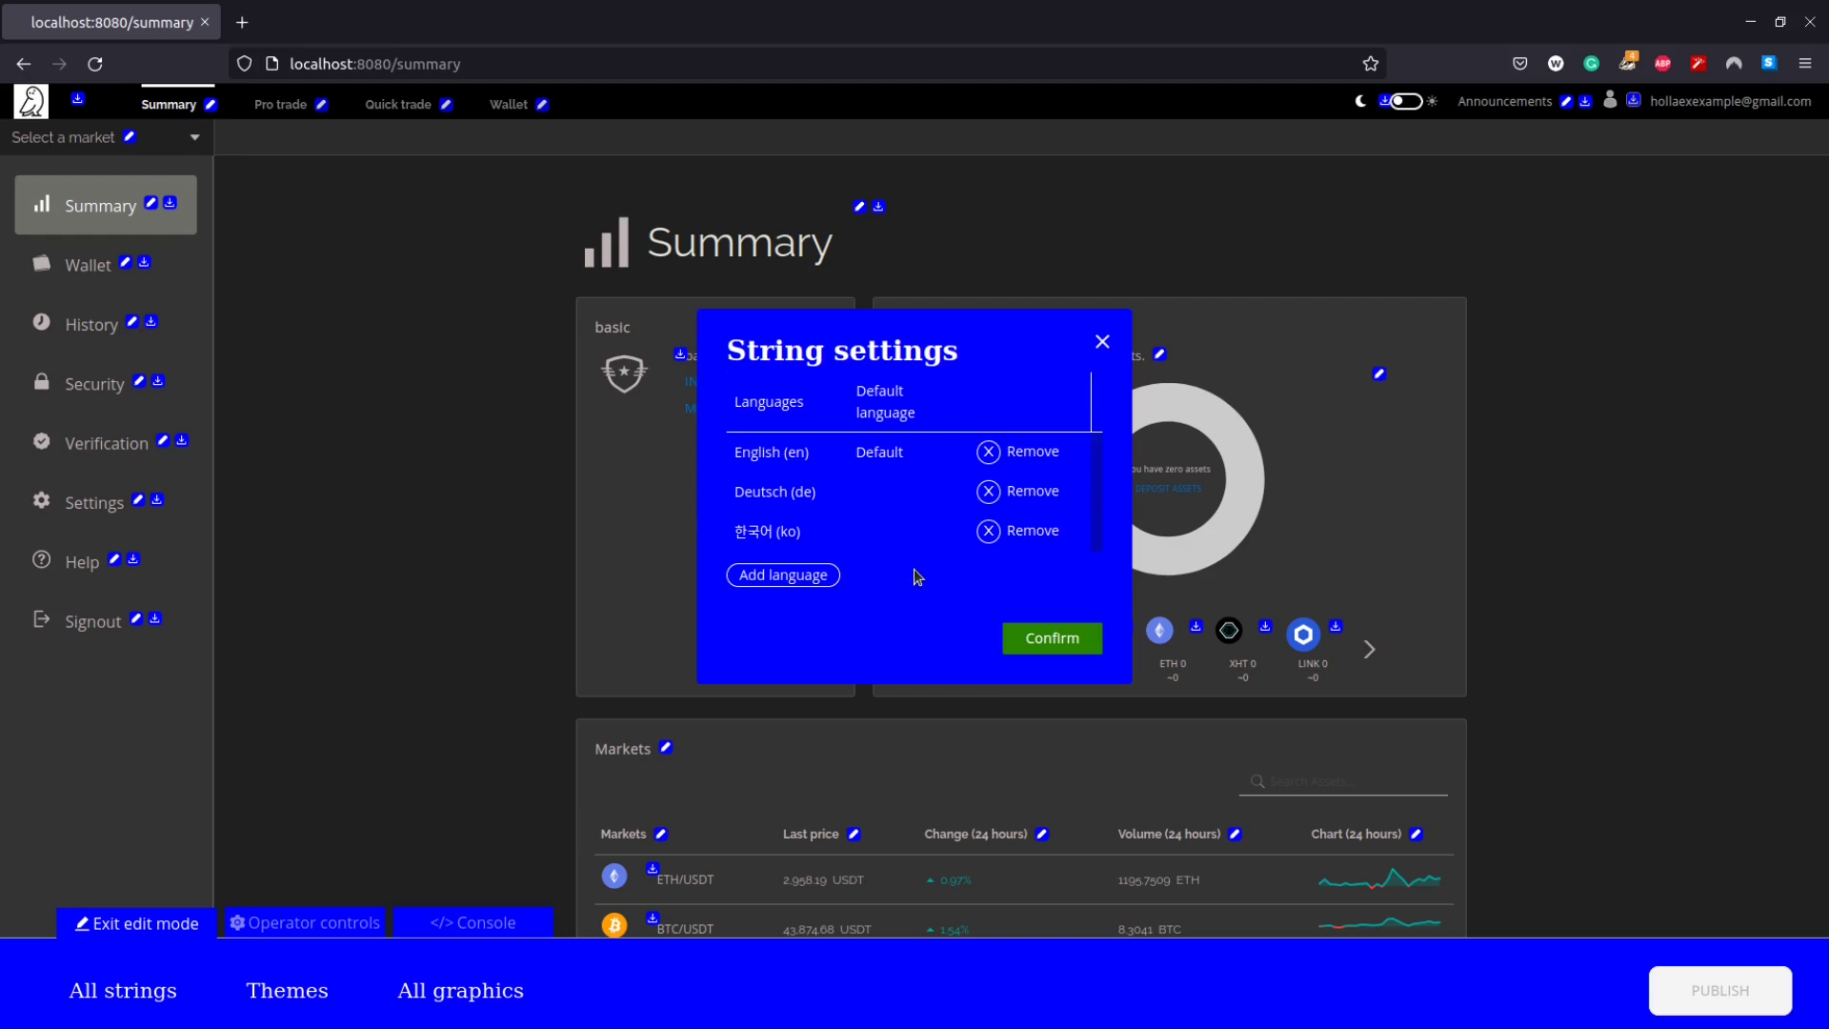
Confirm the languages, switch the second column to Deutsch then back to 한국어, and search 'sign'.
click(1033, 632)
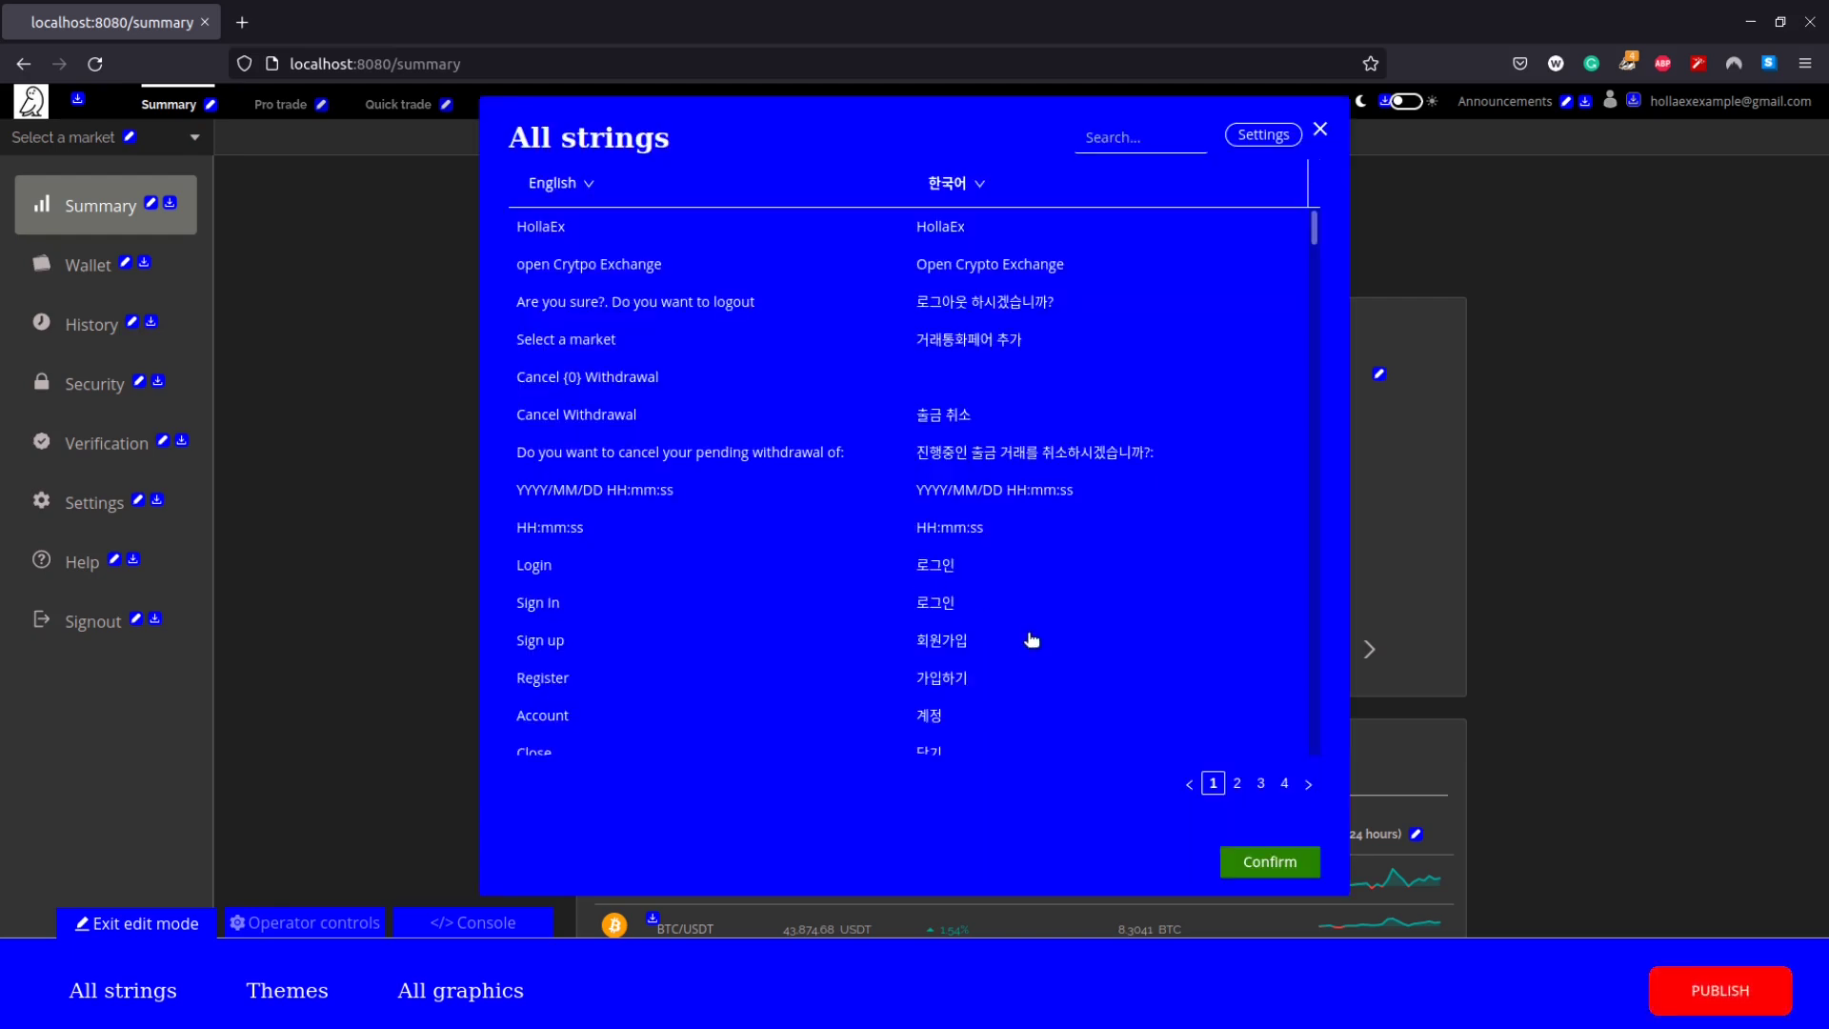
click(977, 187)
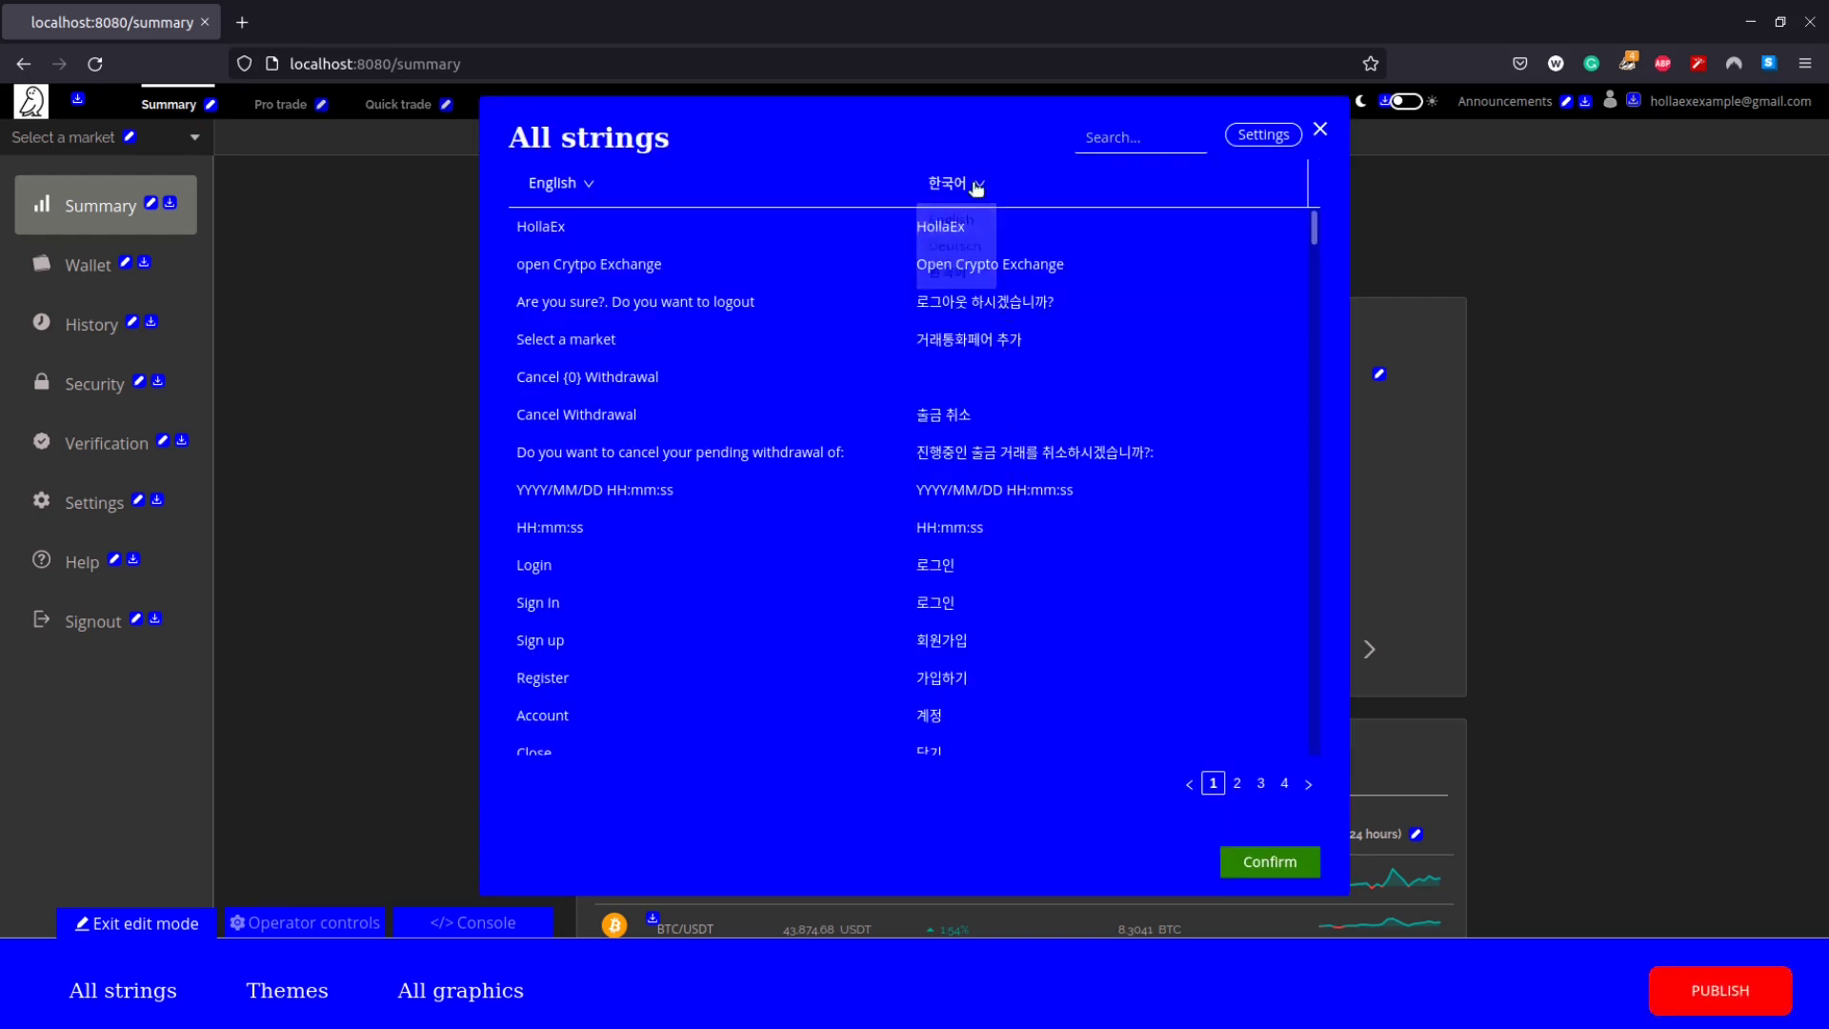
click(967, 253)
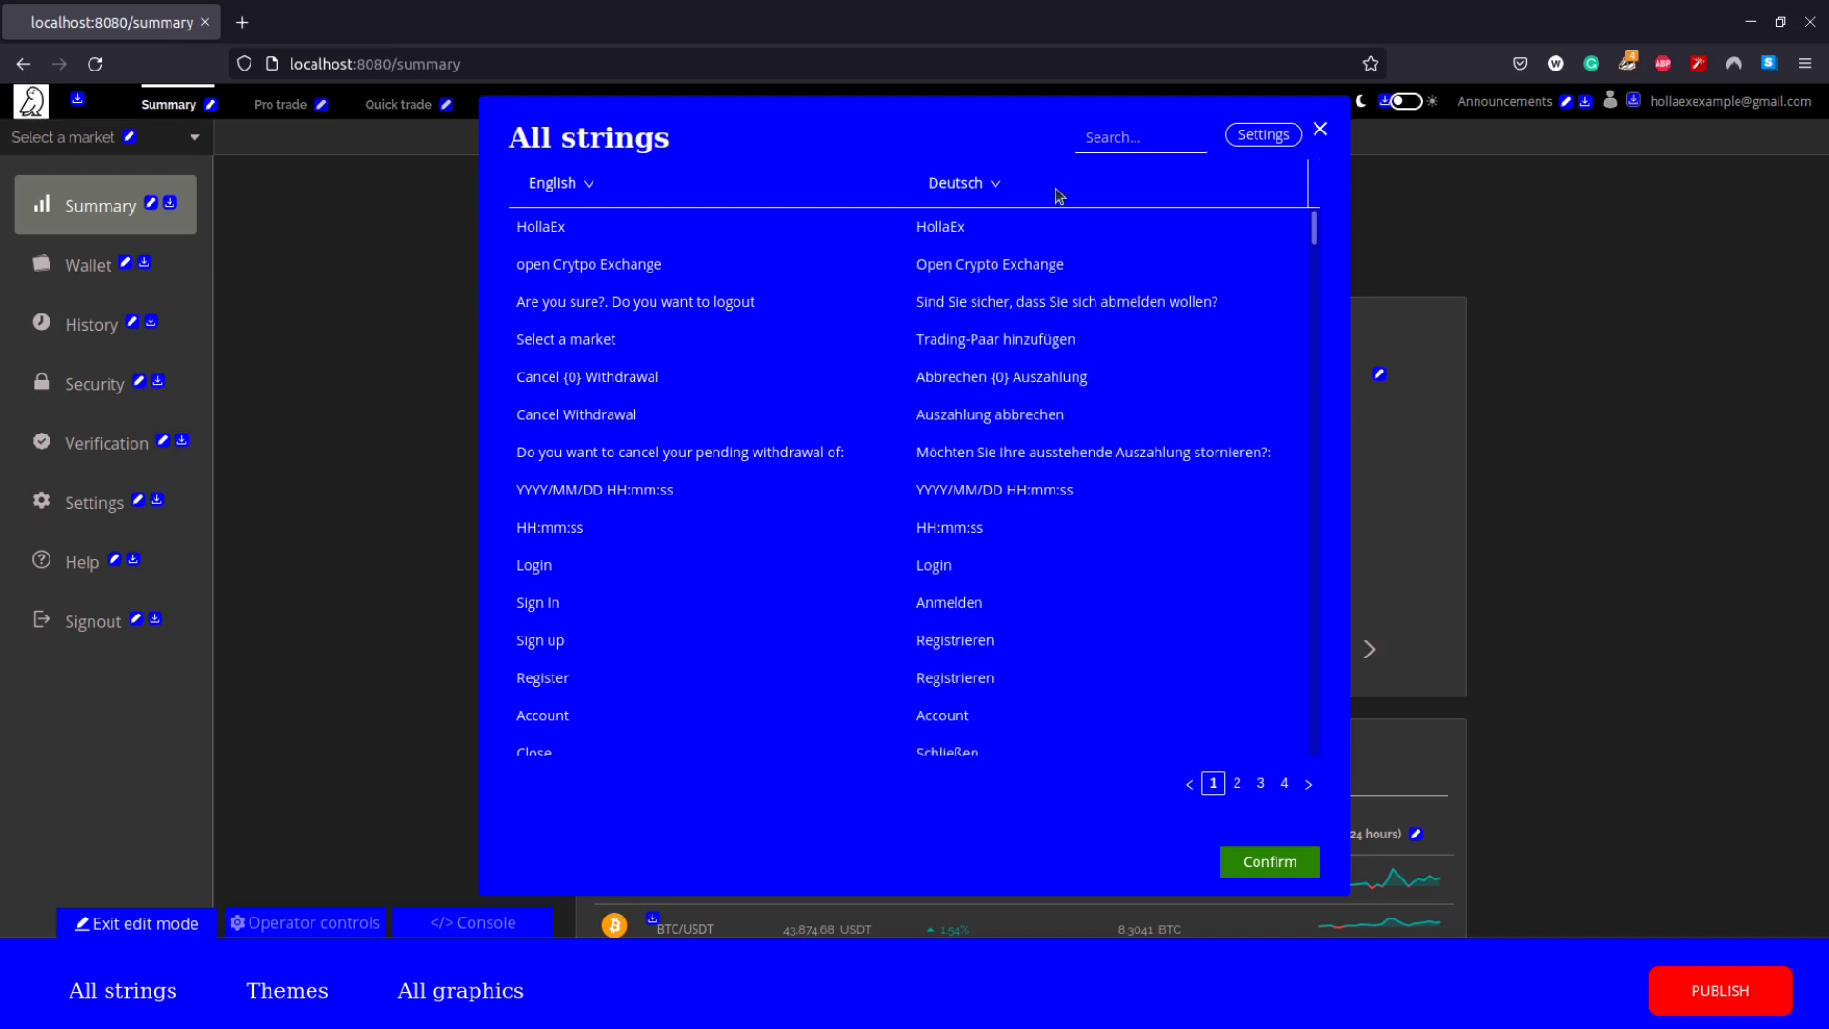
click(995, 186)
click(977, 283)
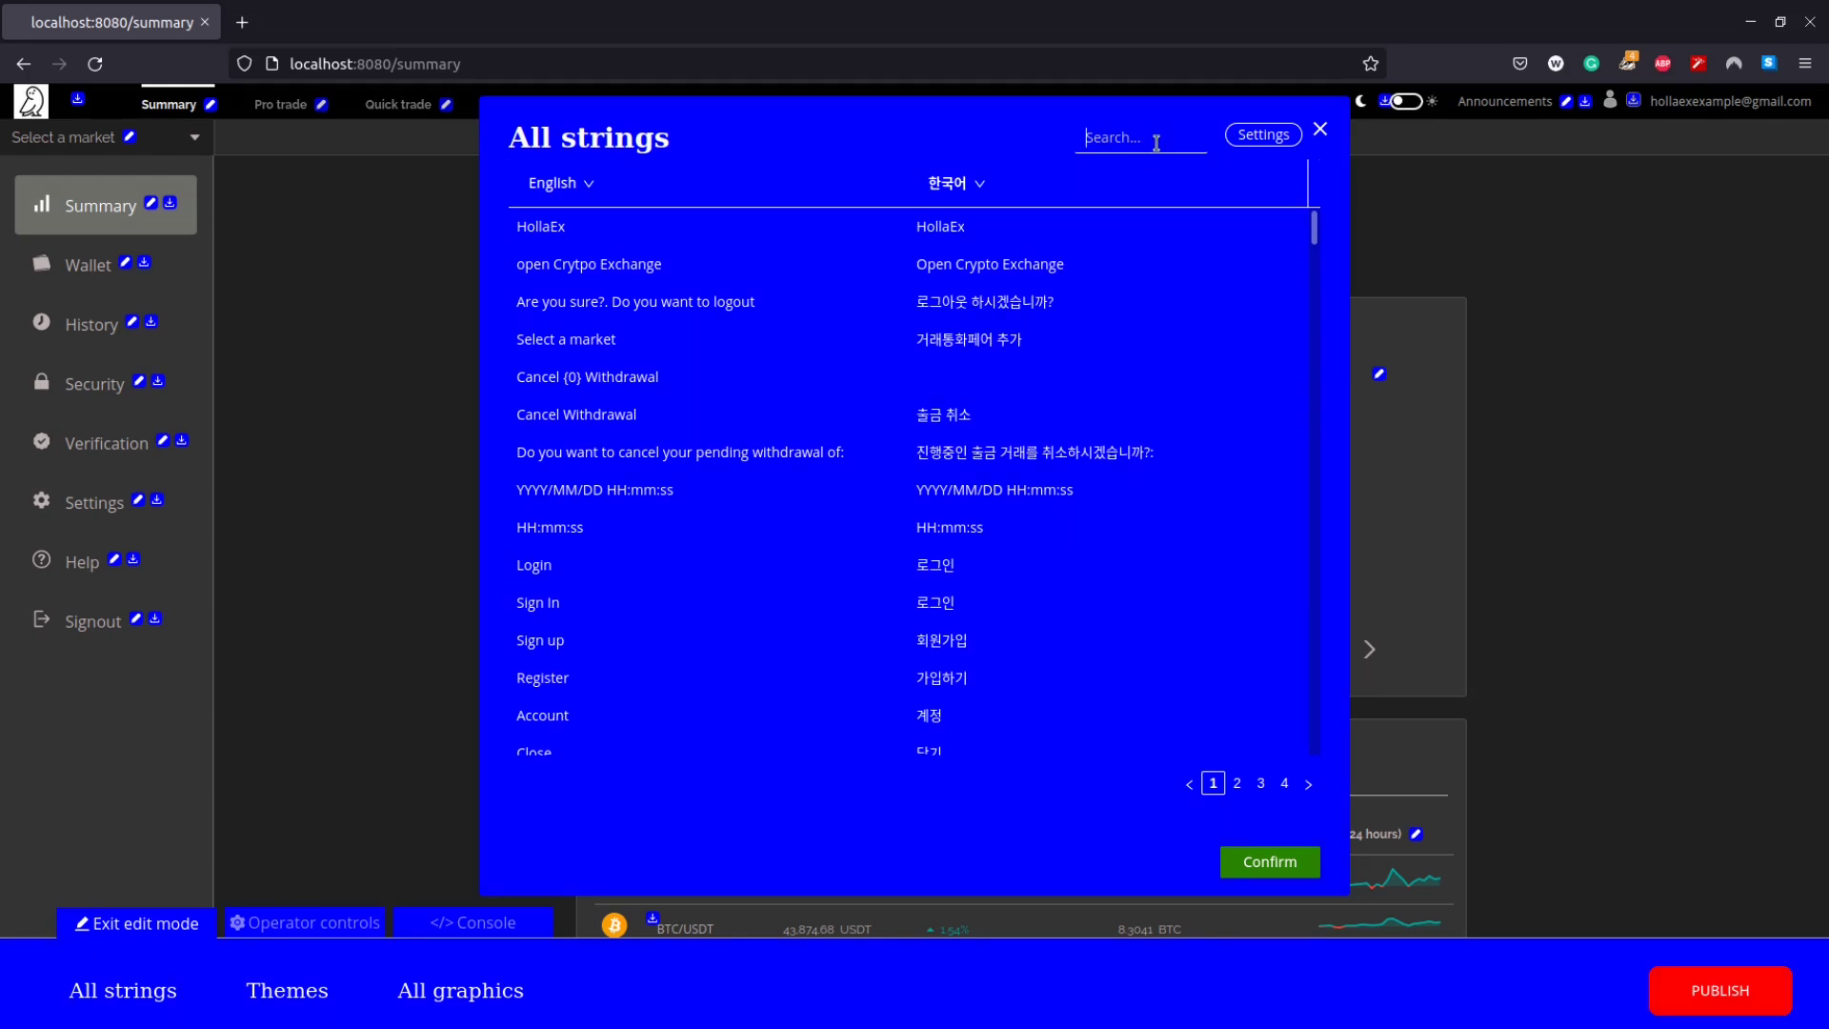
text(sig)
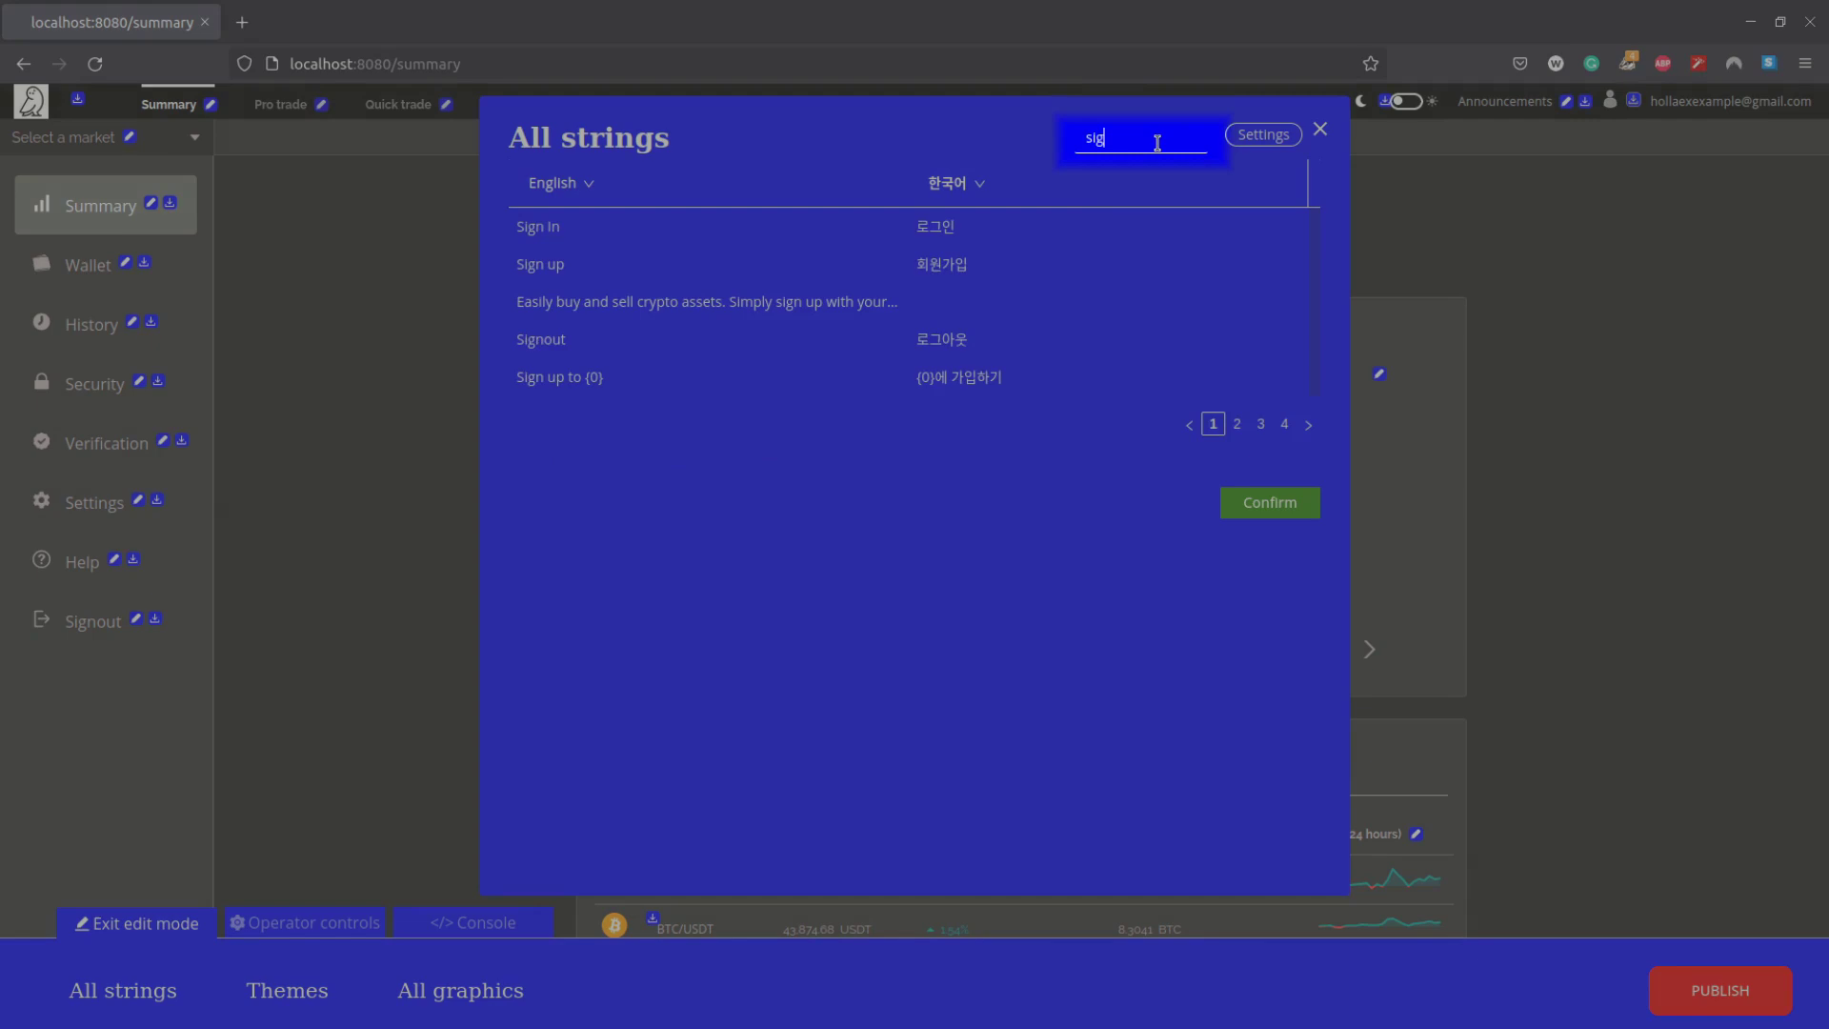
text(n)
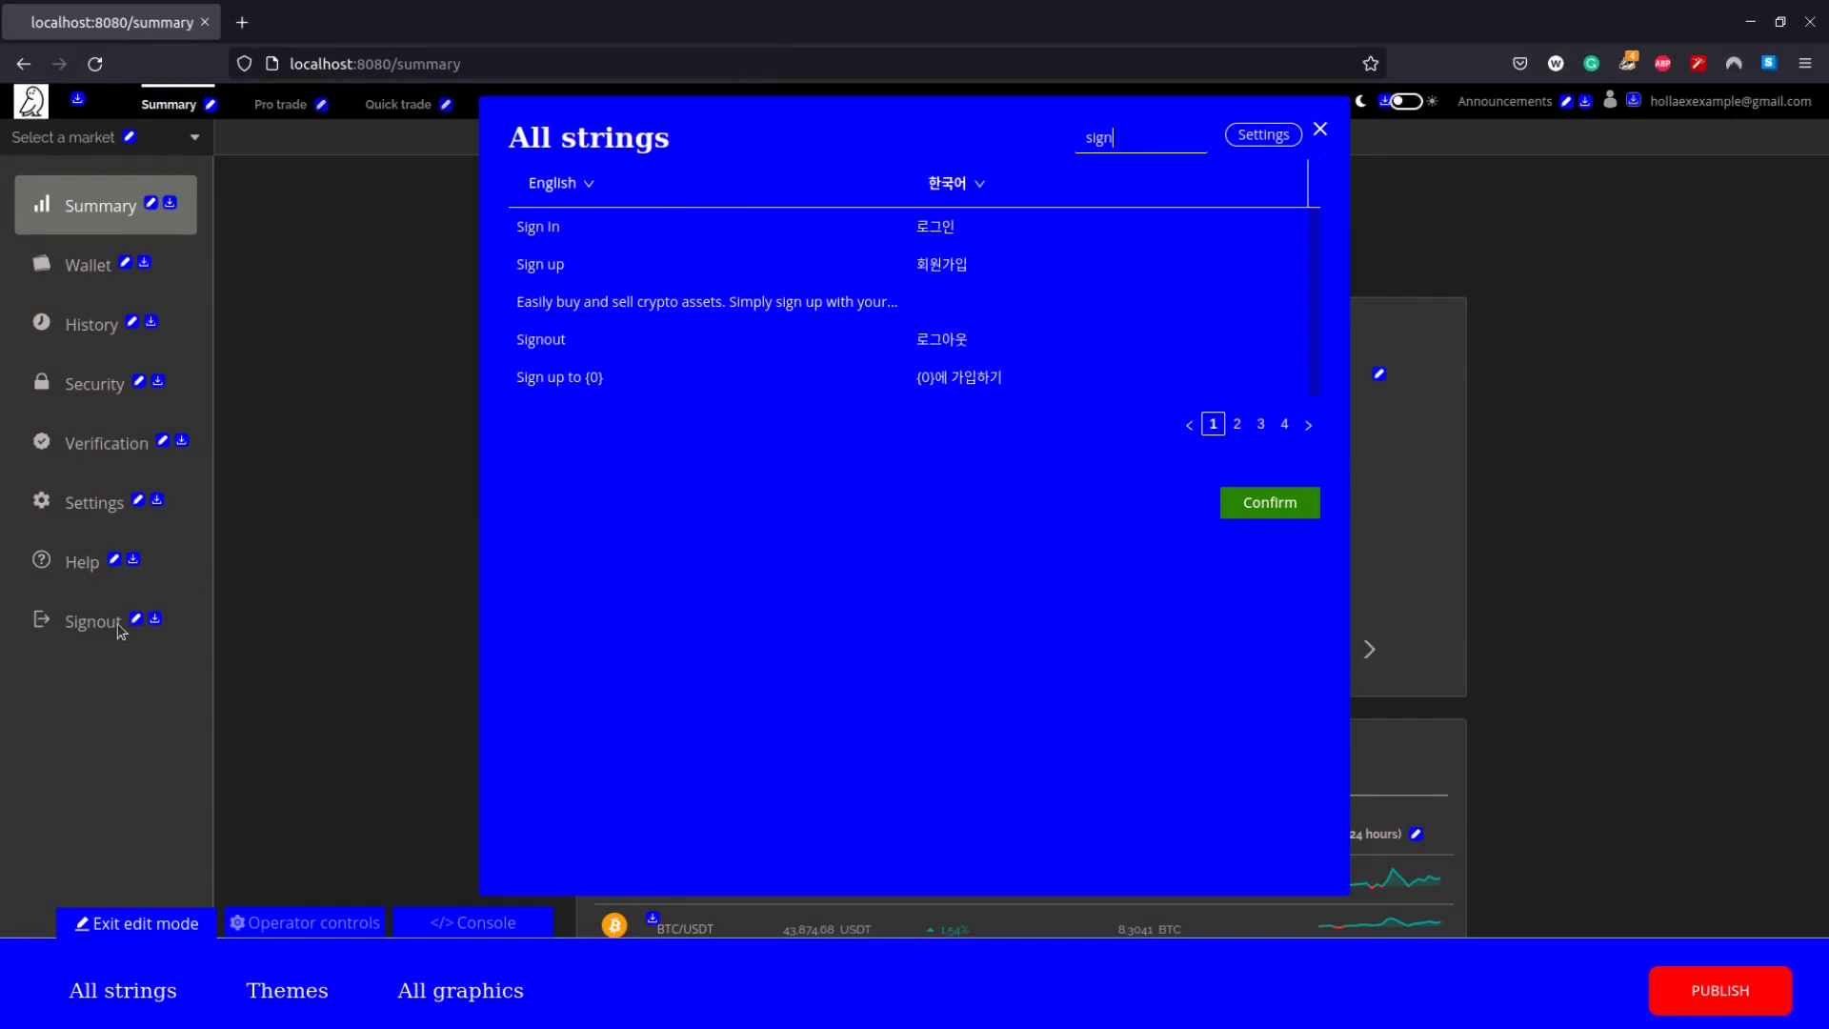
Change the English Signout string to 'Logout' and save it.
click(553, 340)
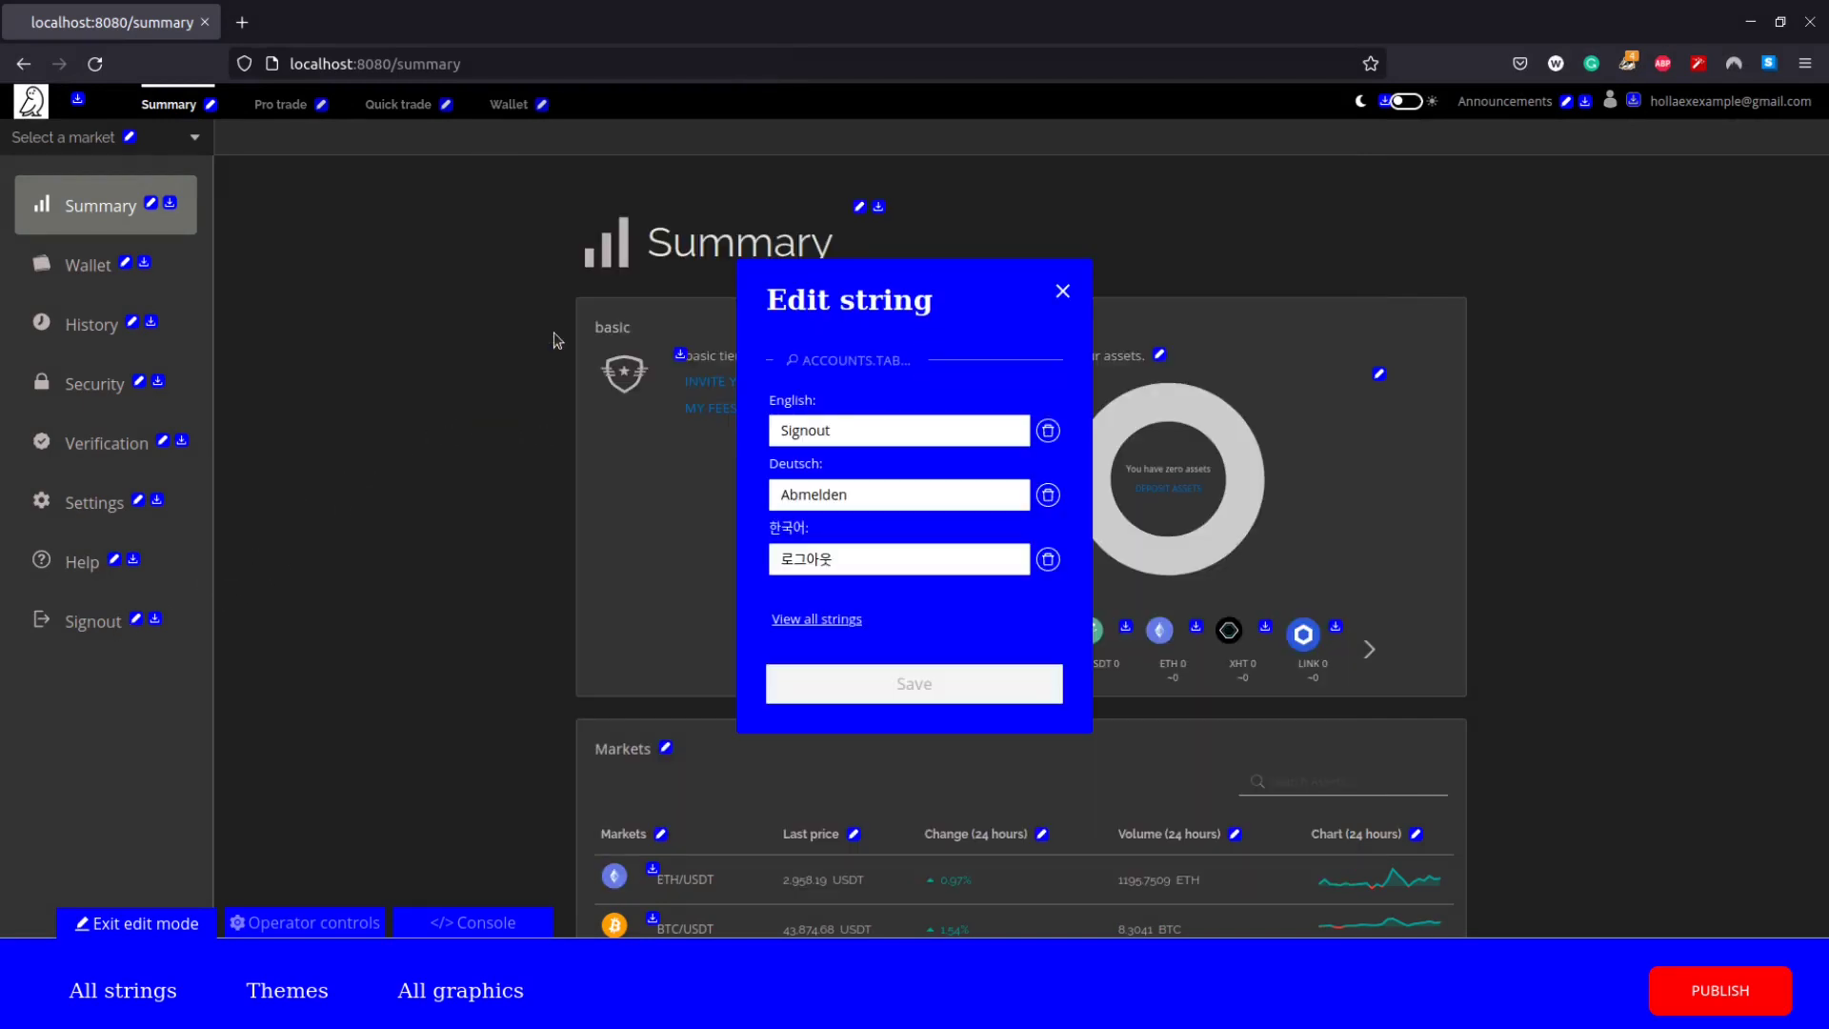
double_click(768, 435)
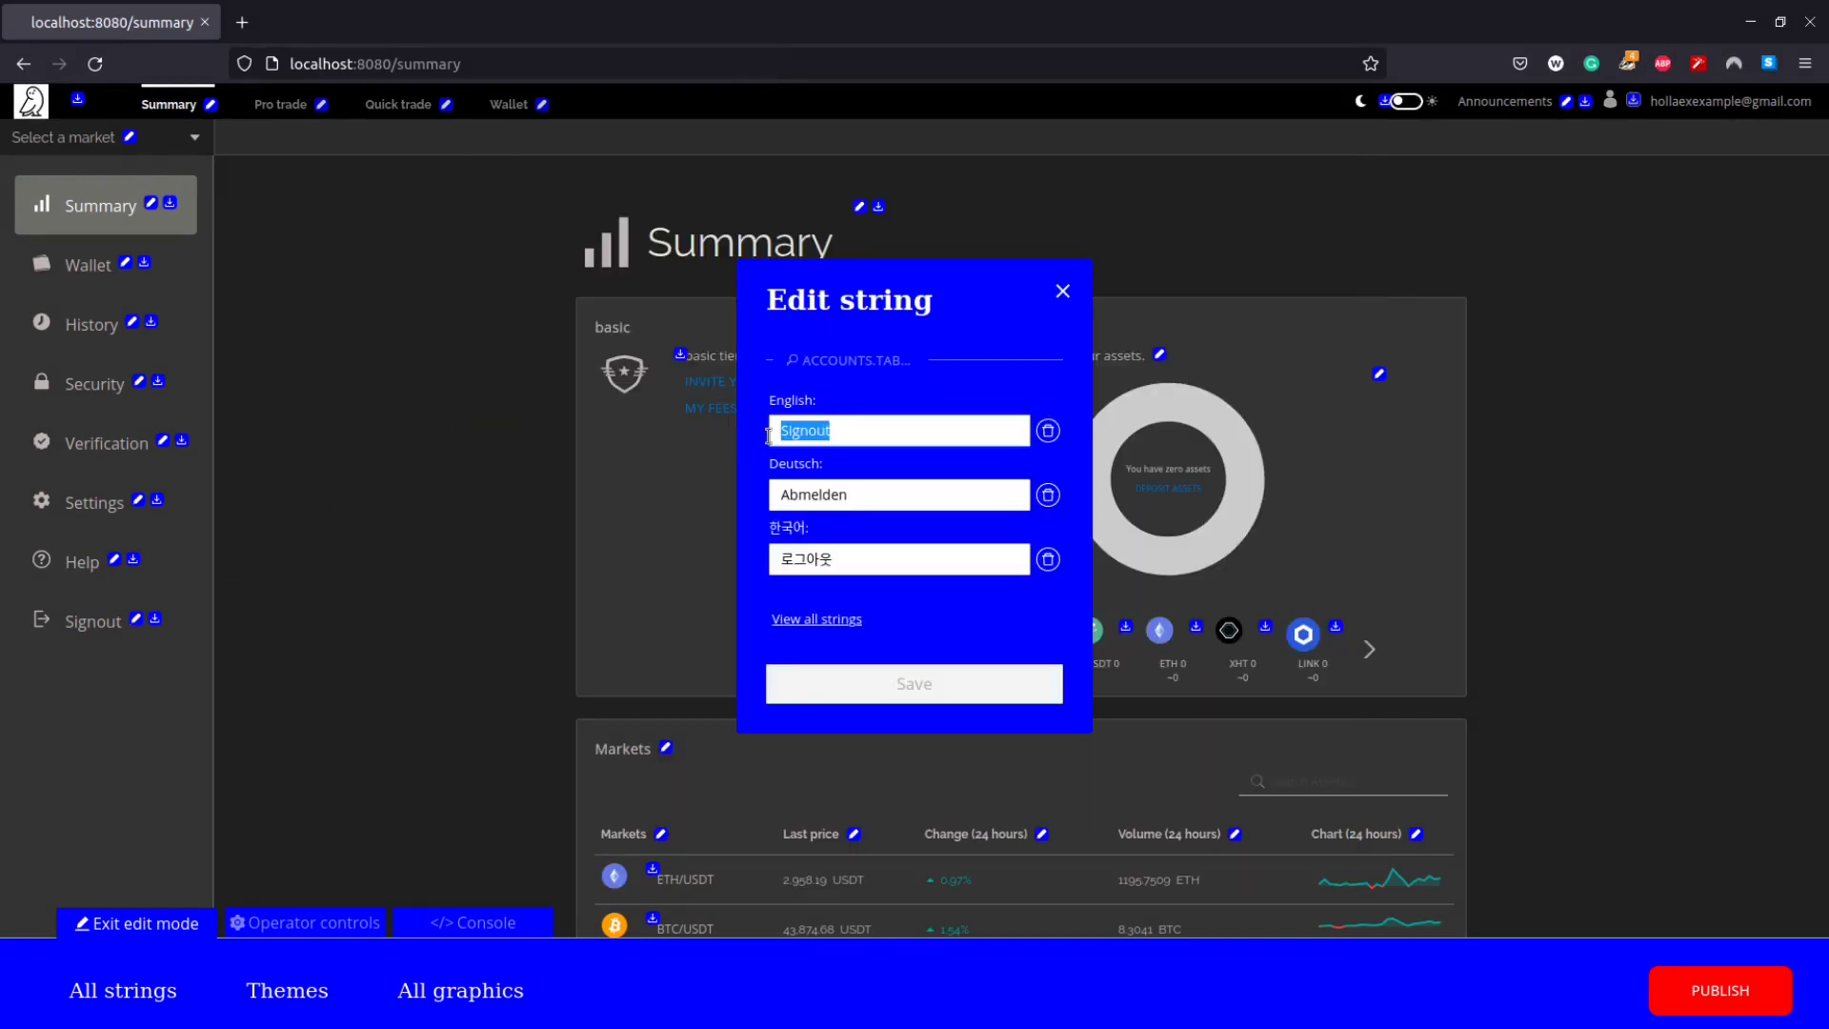
text(ㄴ)
key(BackSpace)
text(Logout)
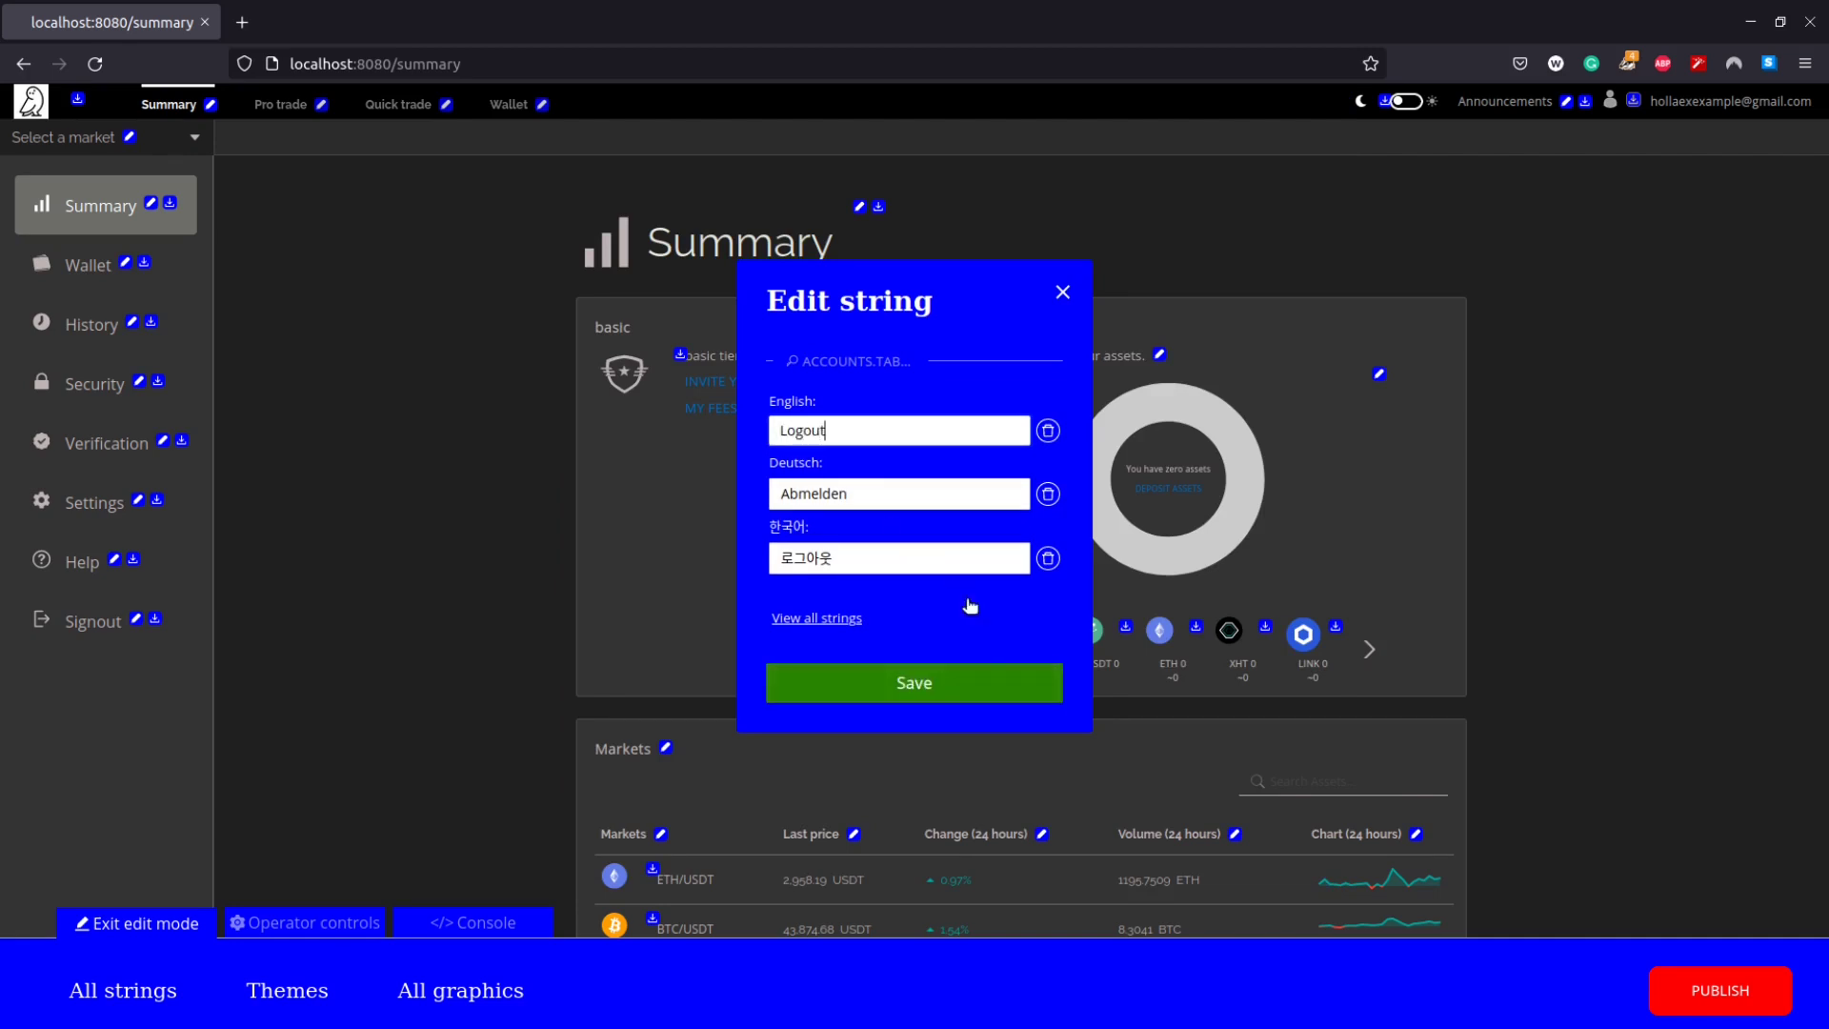
click(1000, 680)
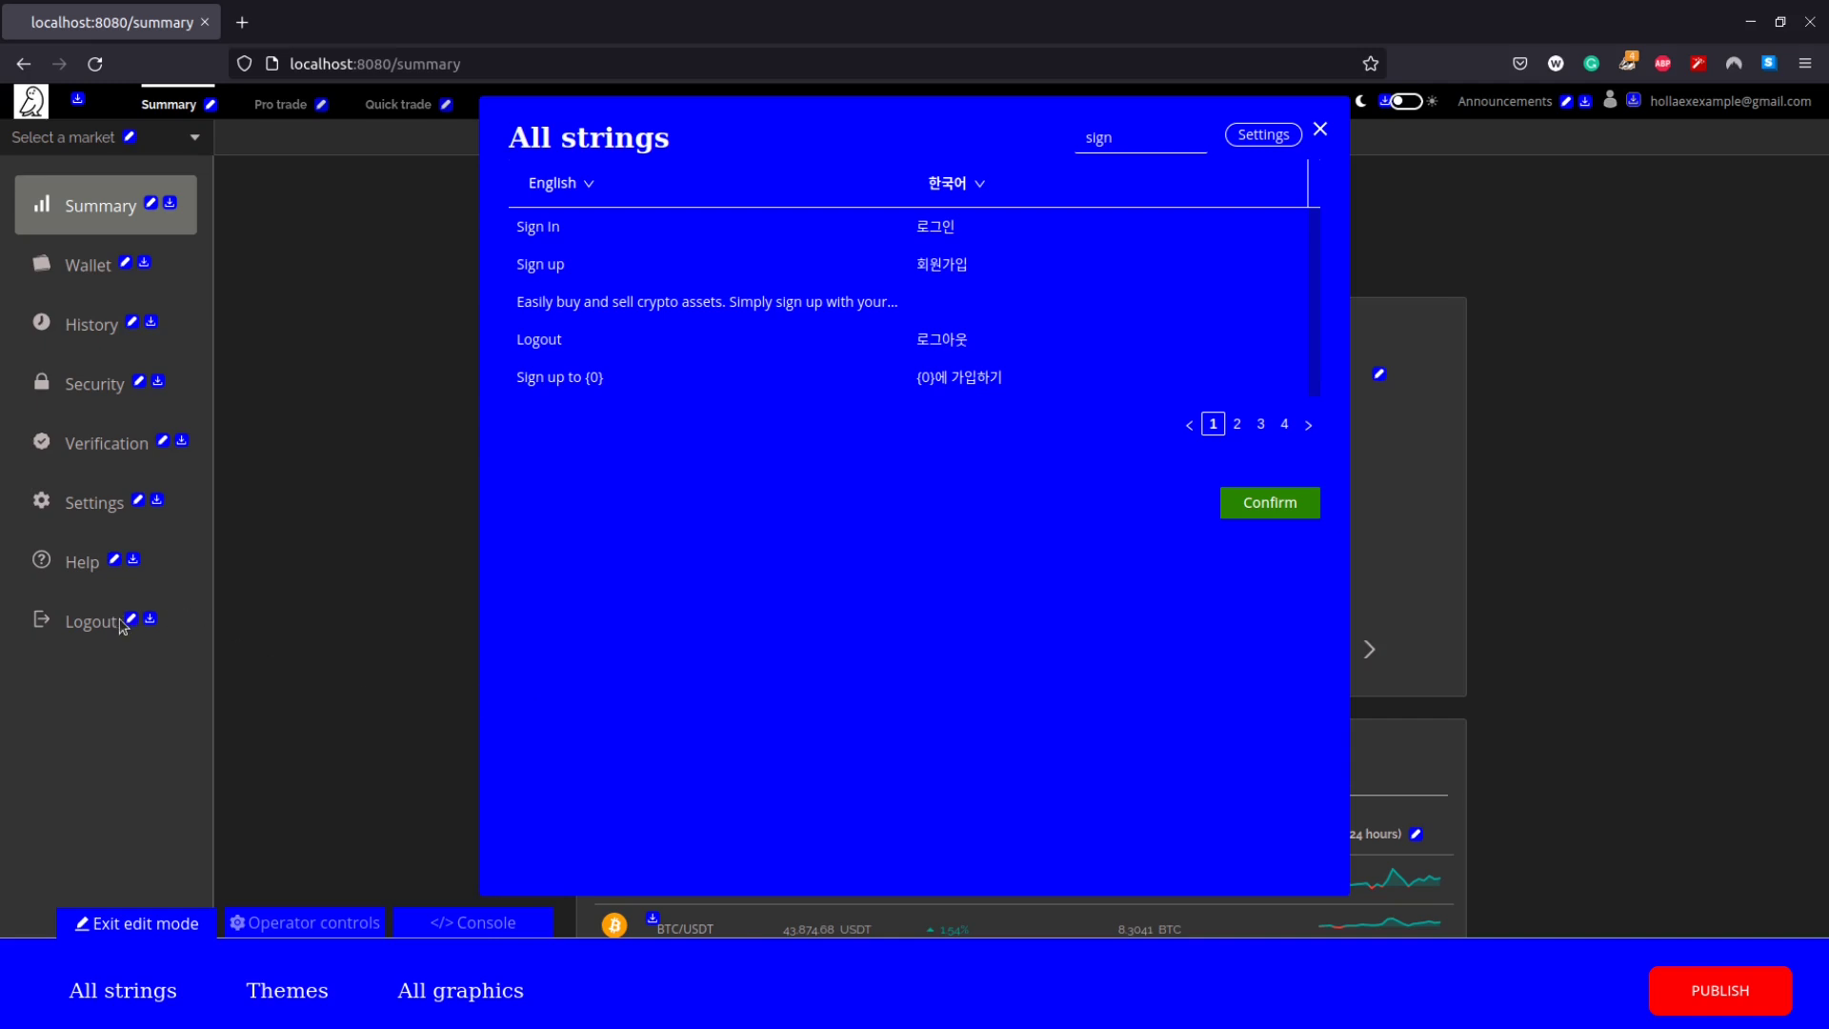
Close the strings list and rename the English Markets heading to 'Marketplace'.
click(1310, 519)
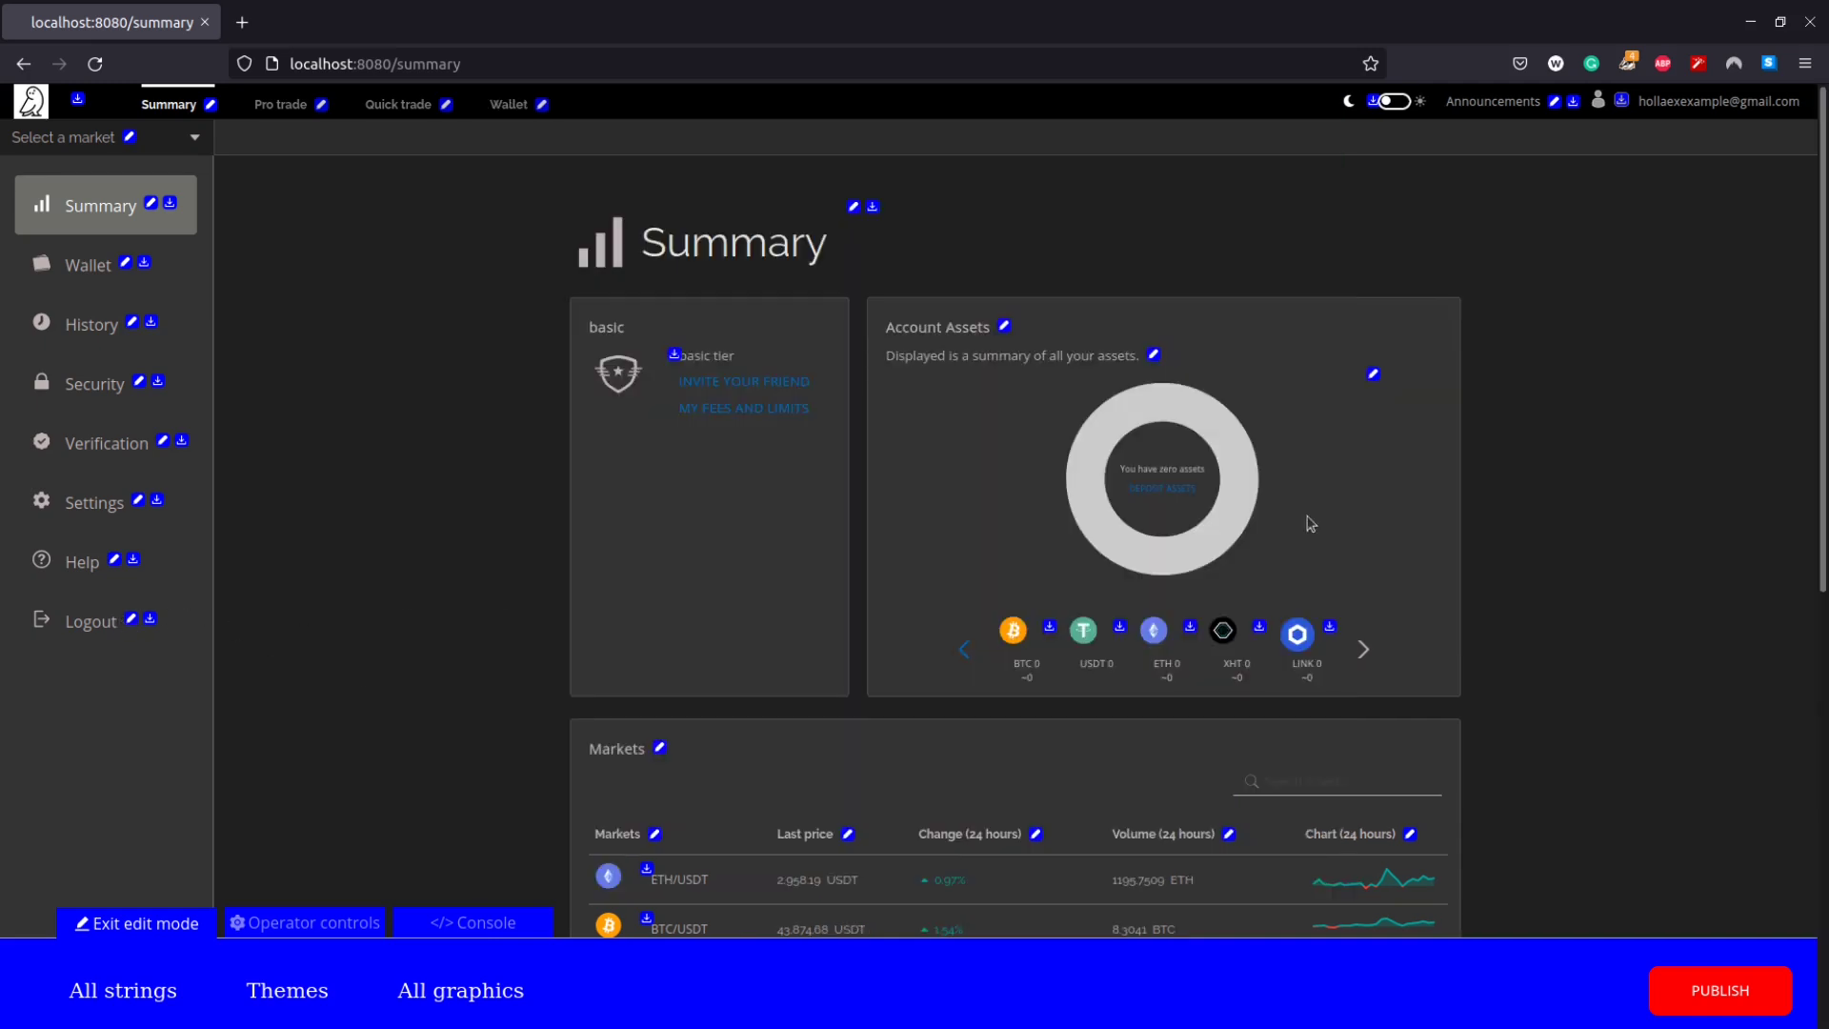
scroll(830, 526, down, 2)
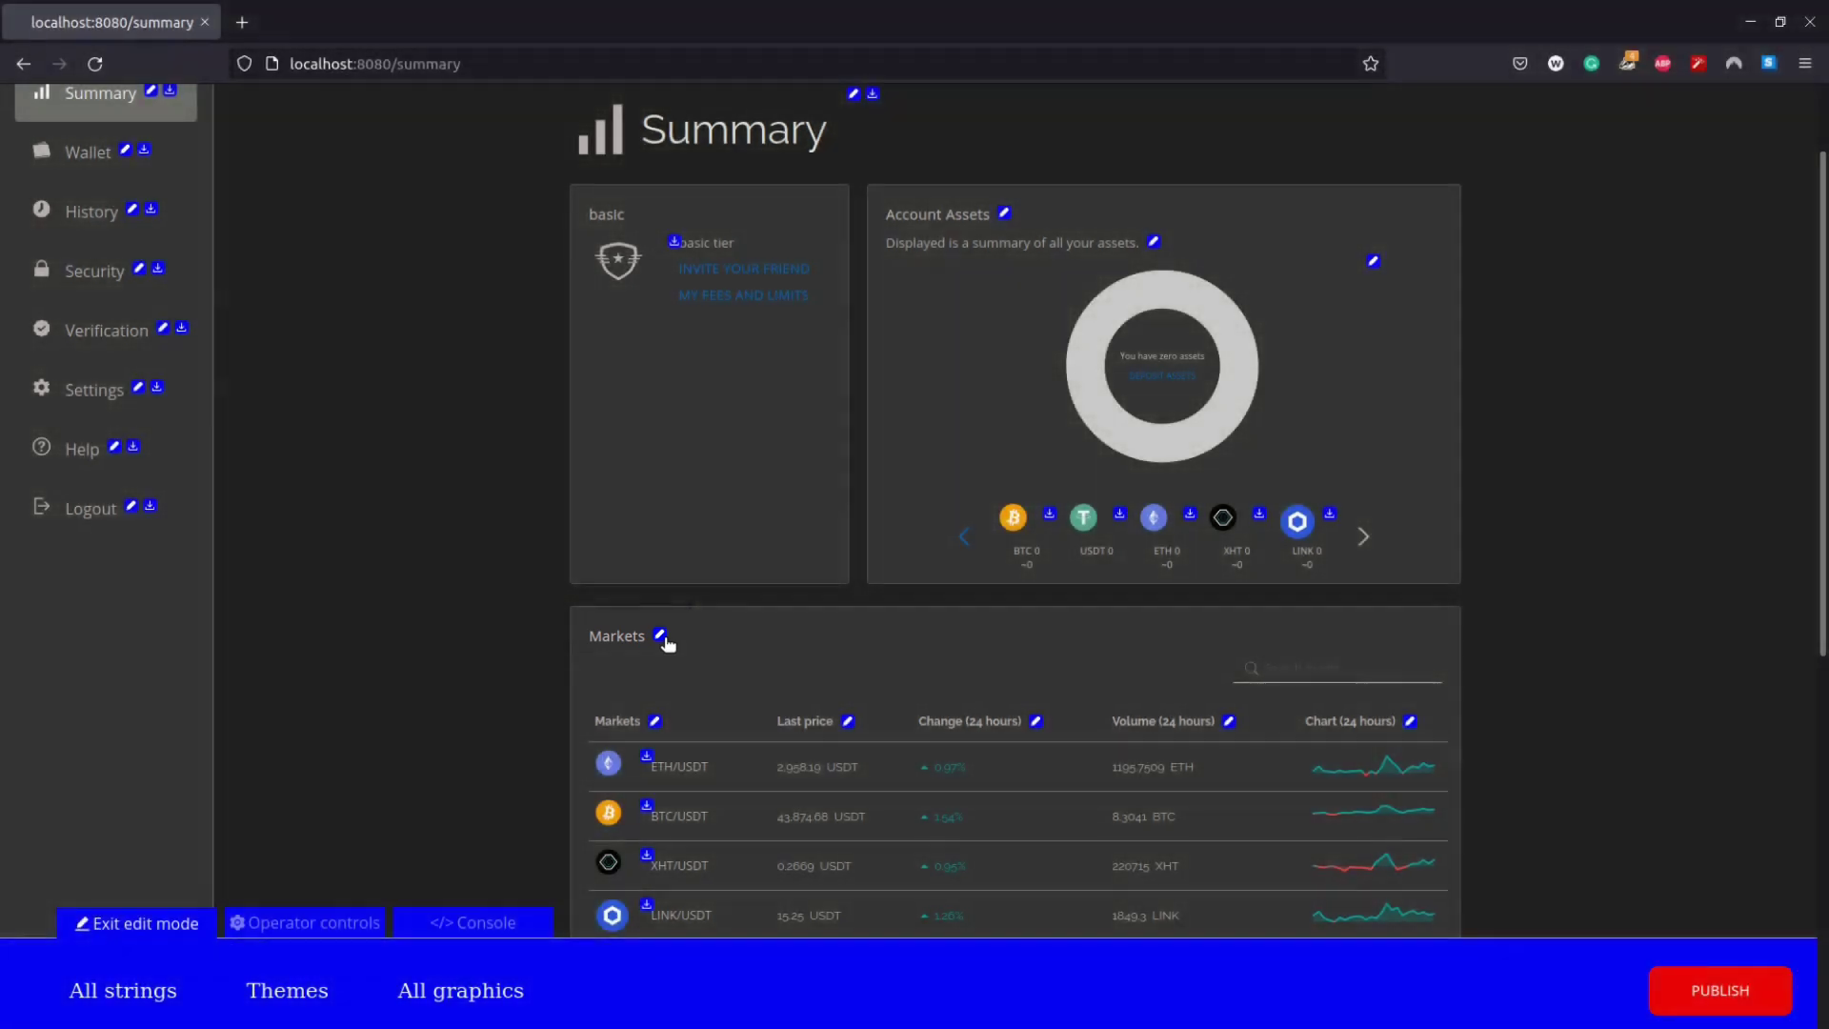
click(663, 636)
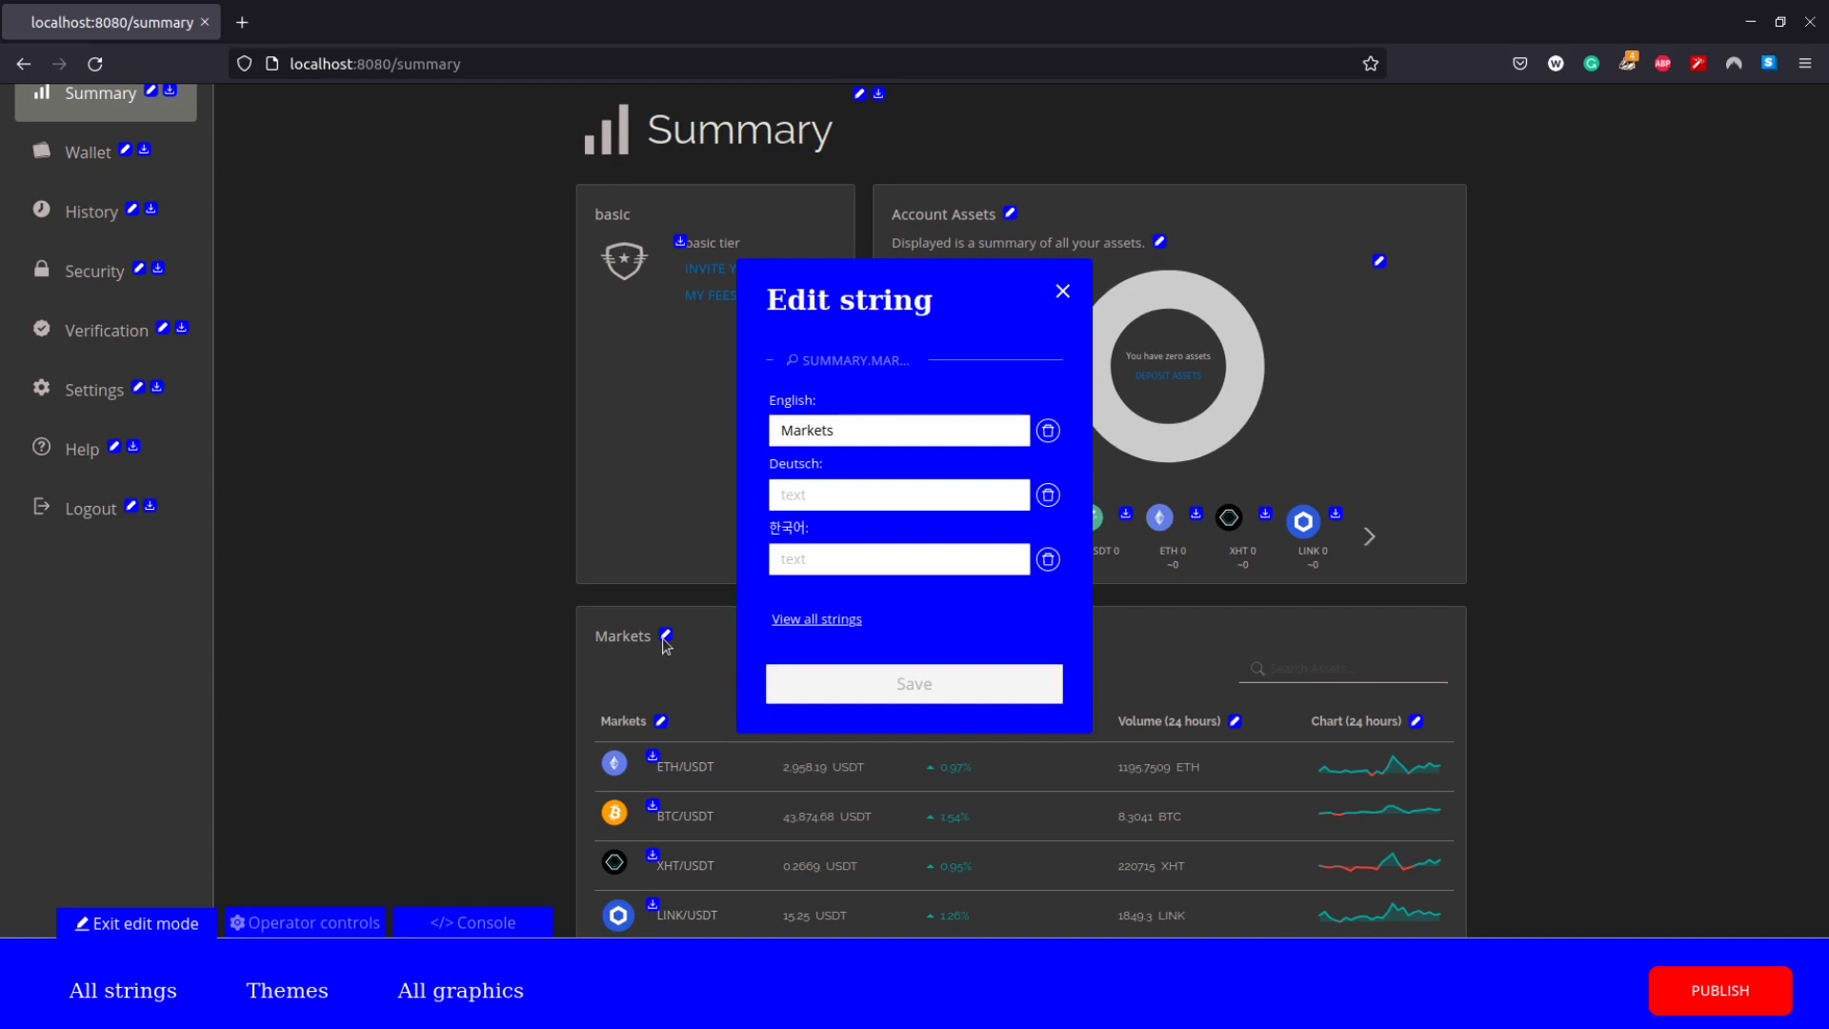
click(897, 428)
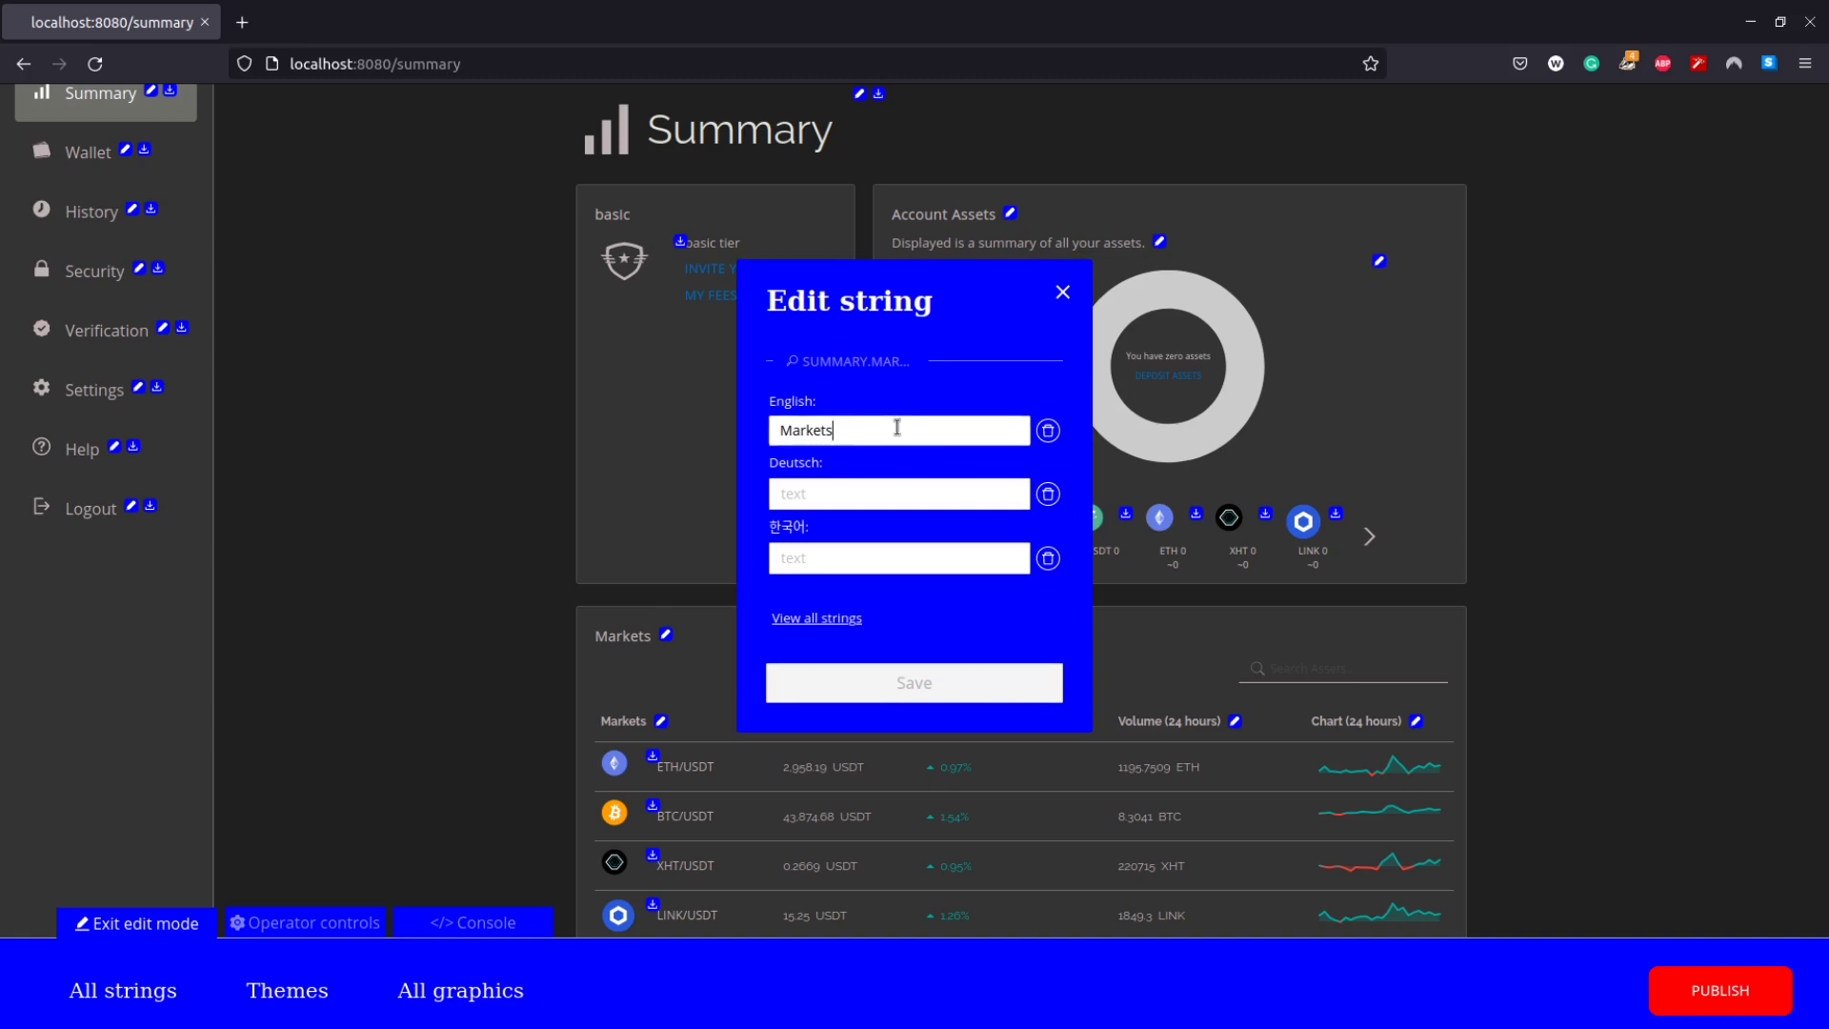
key(BackSpace)
text(place)
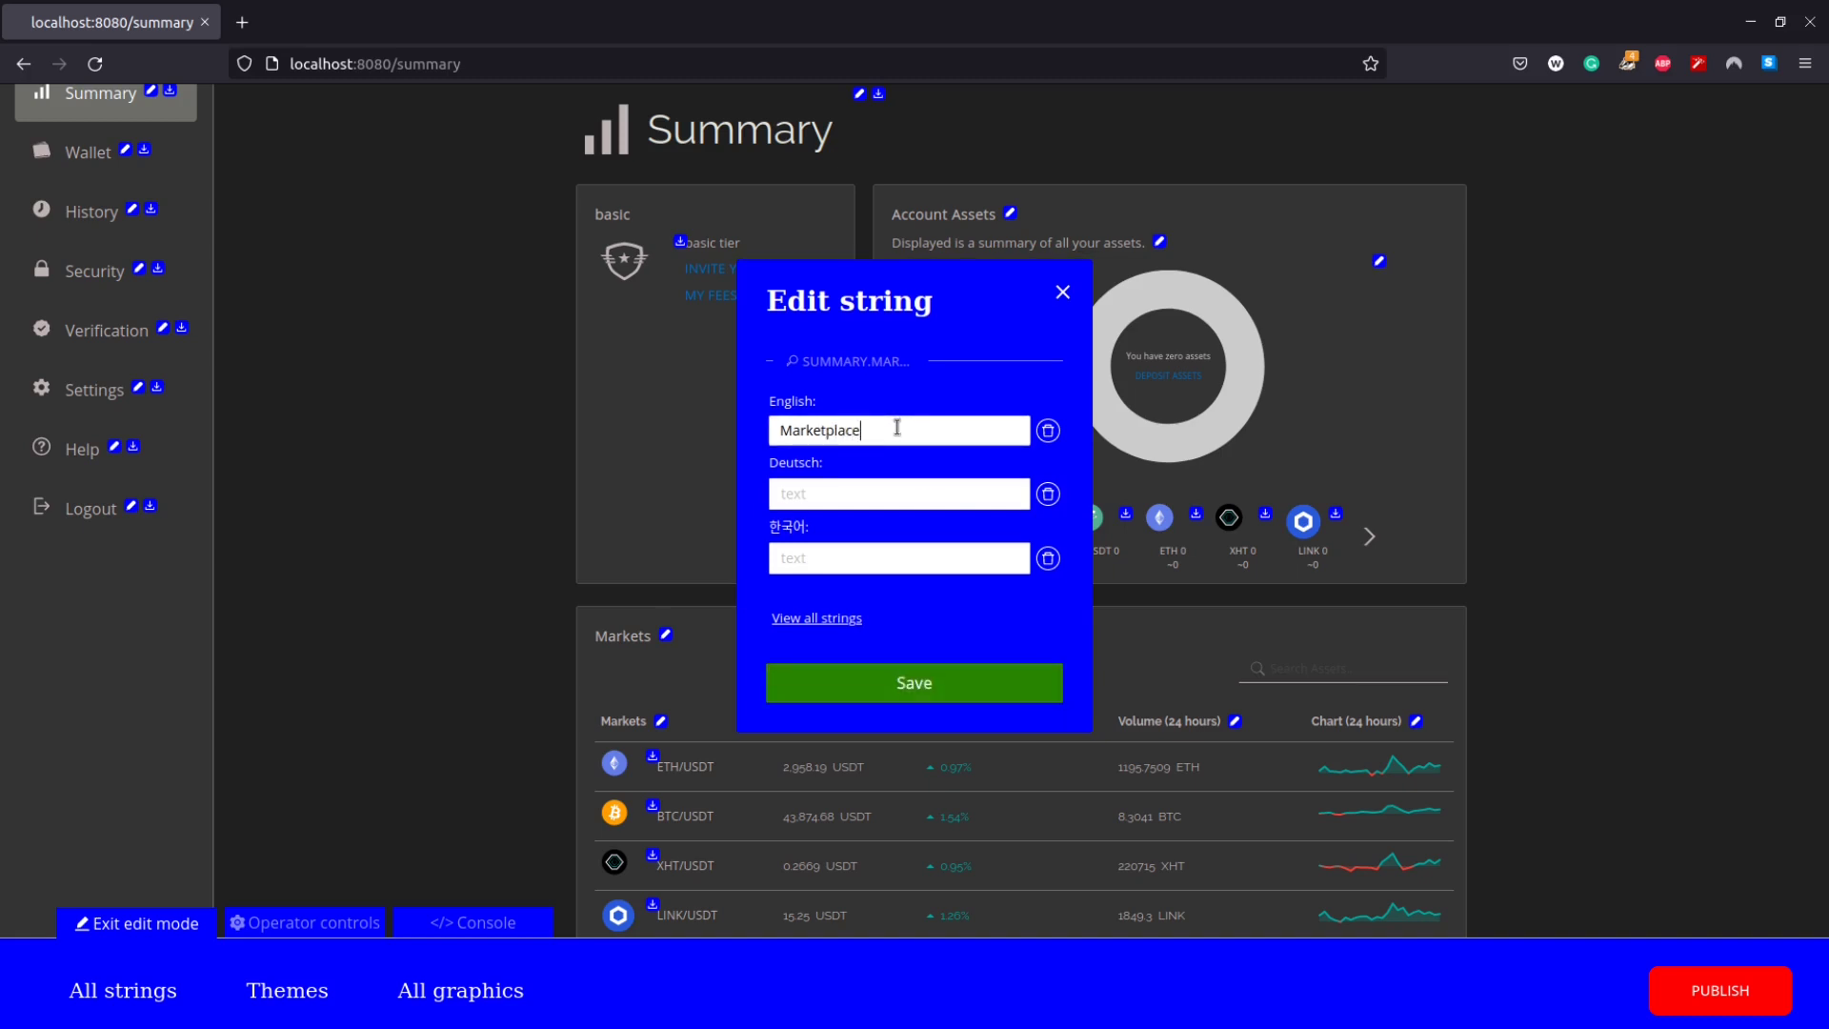
click(1006, 679)
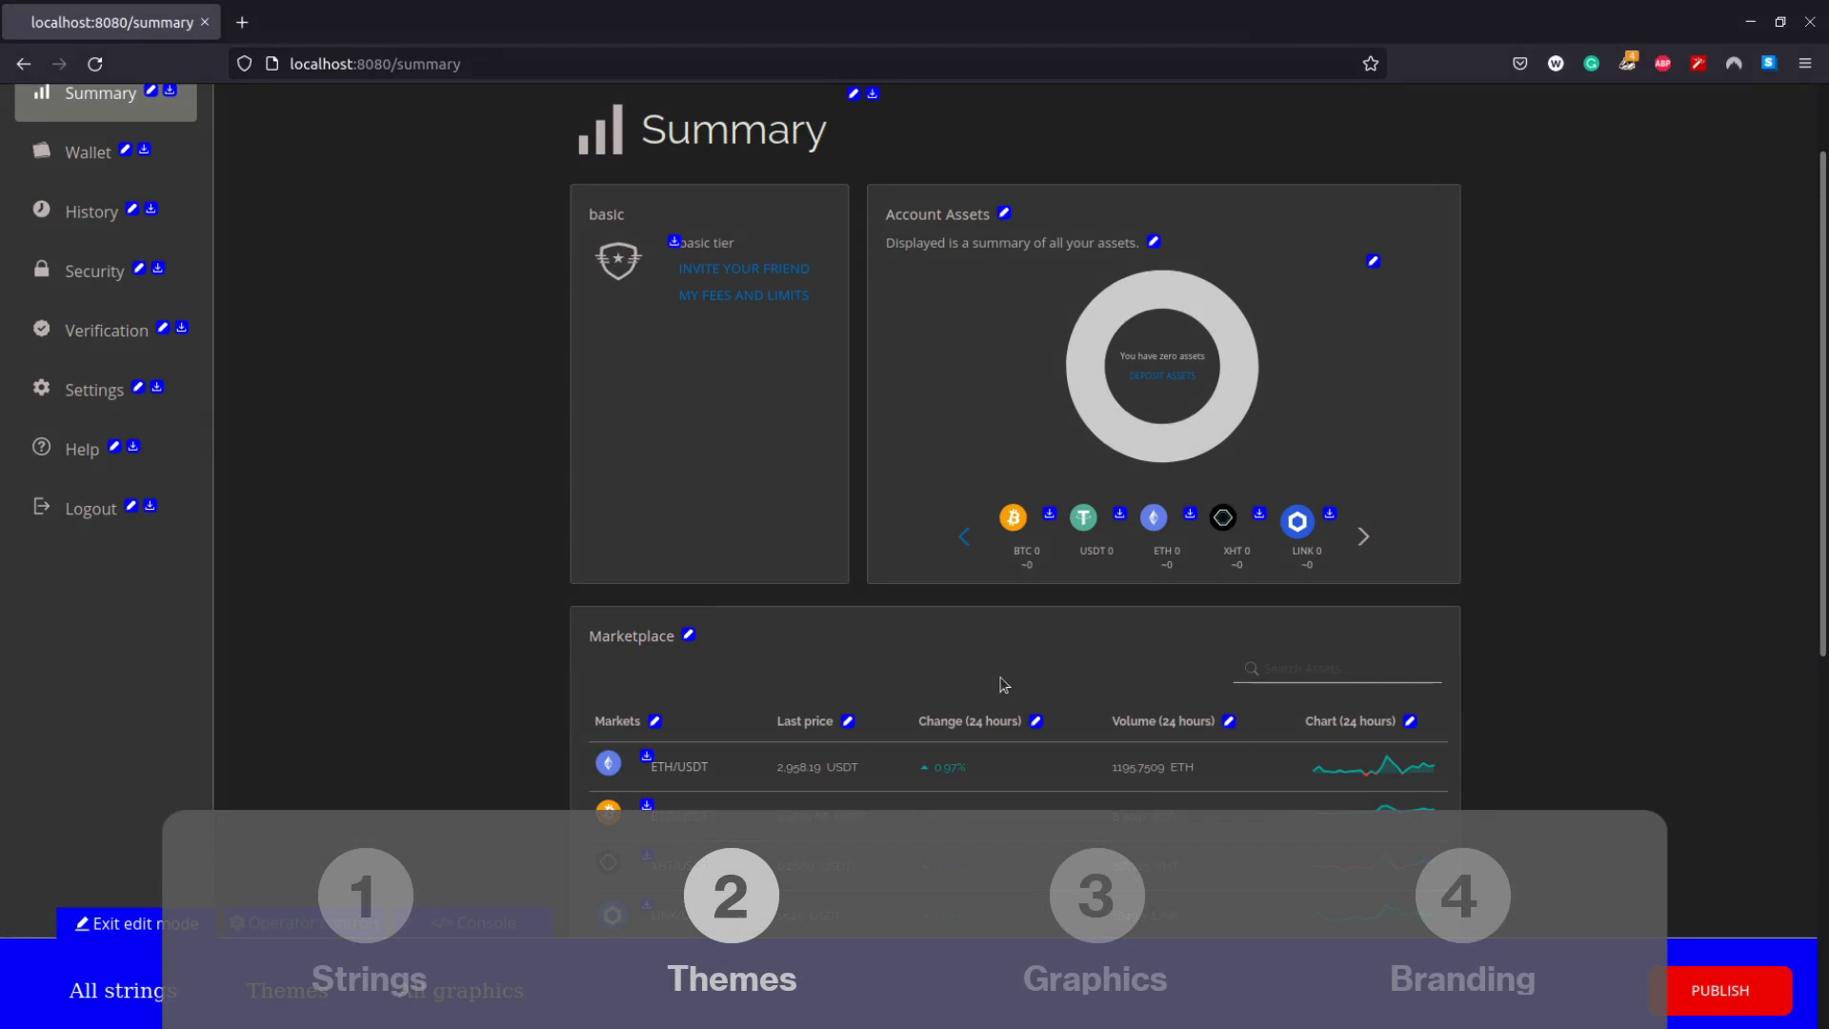
Preview the light theme, switch back to dark, and open the theme settings.
scroll(1006, 682, up, 2)
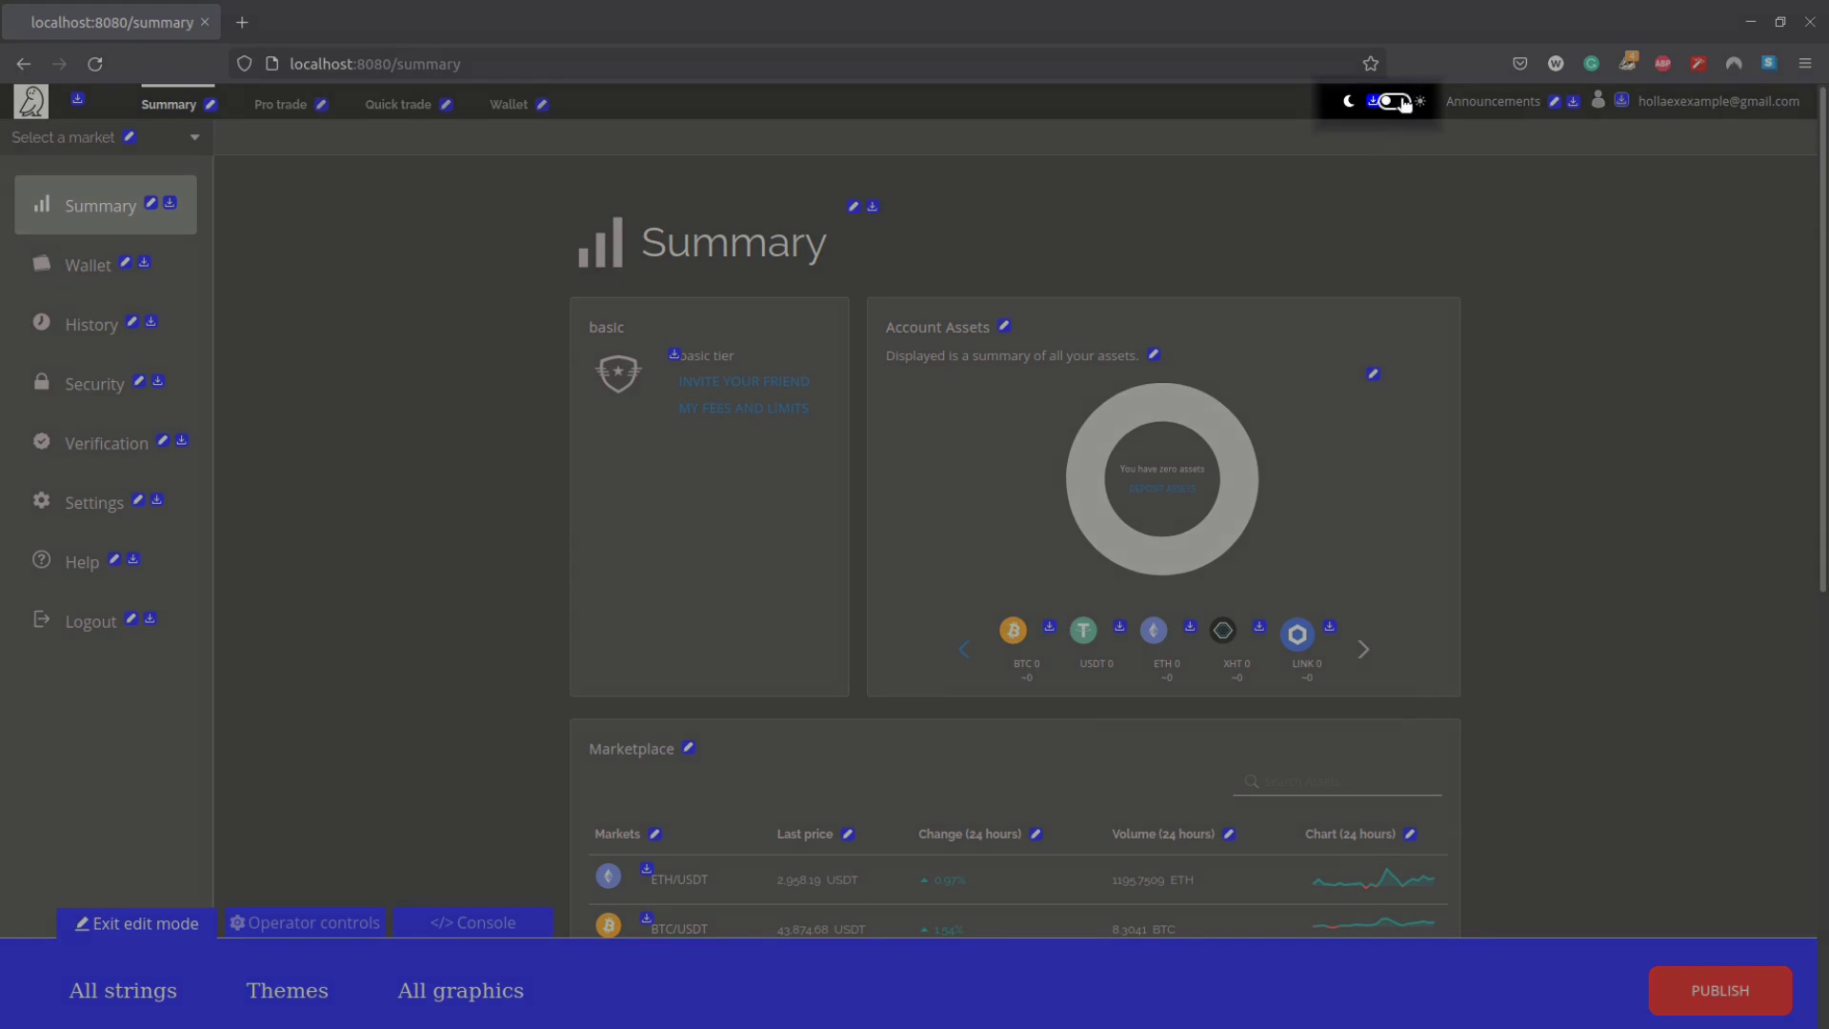
click(1402, 102)
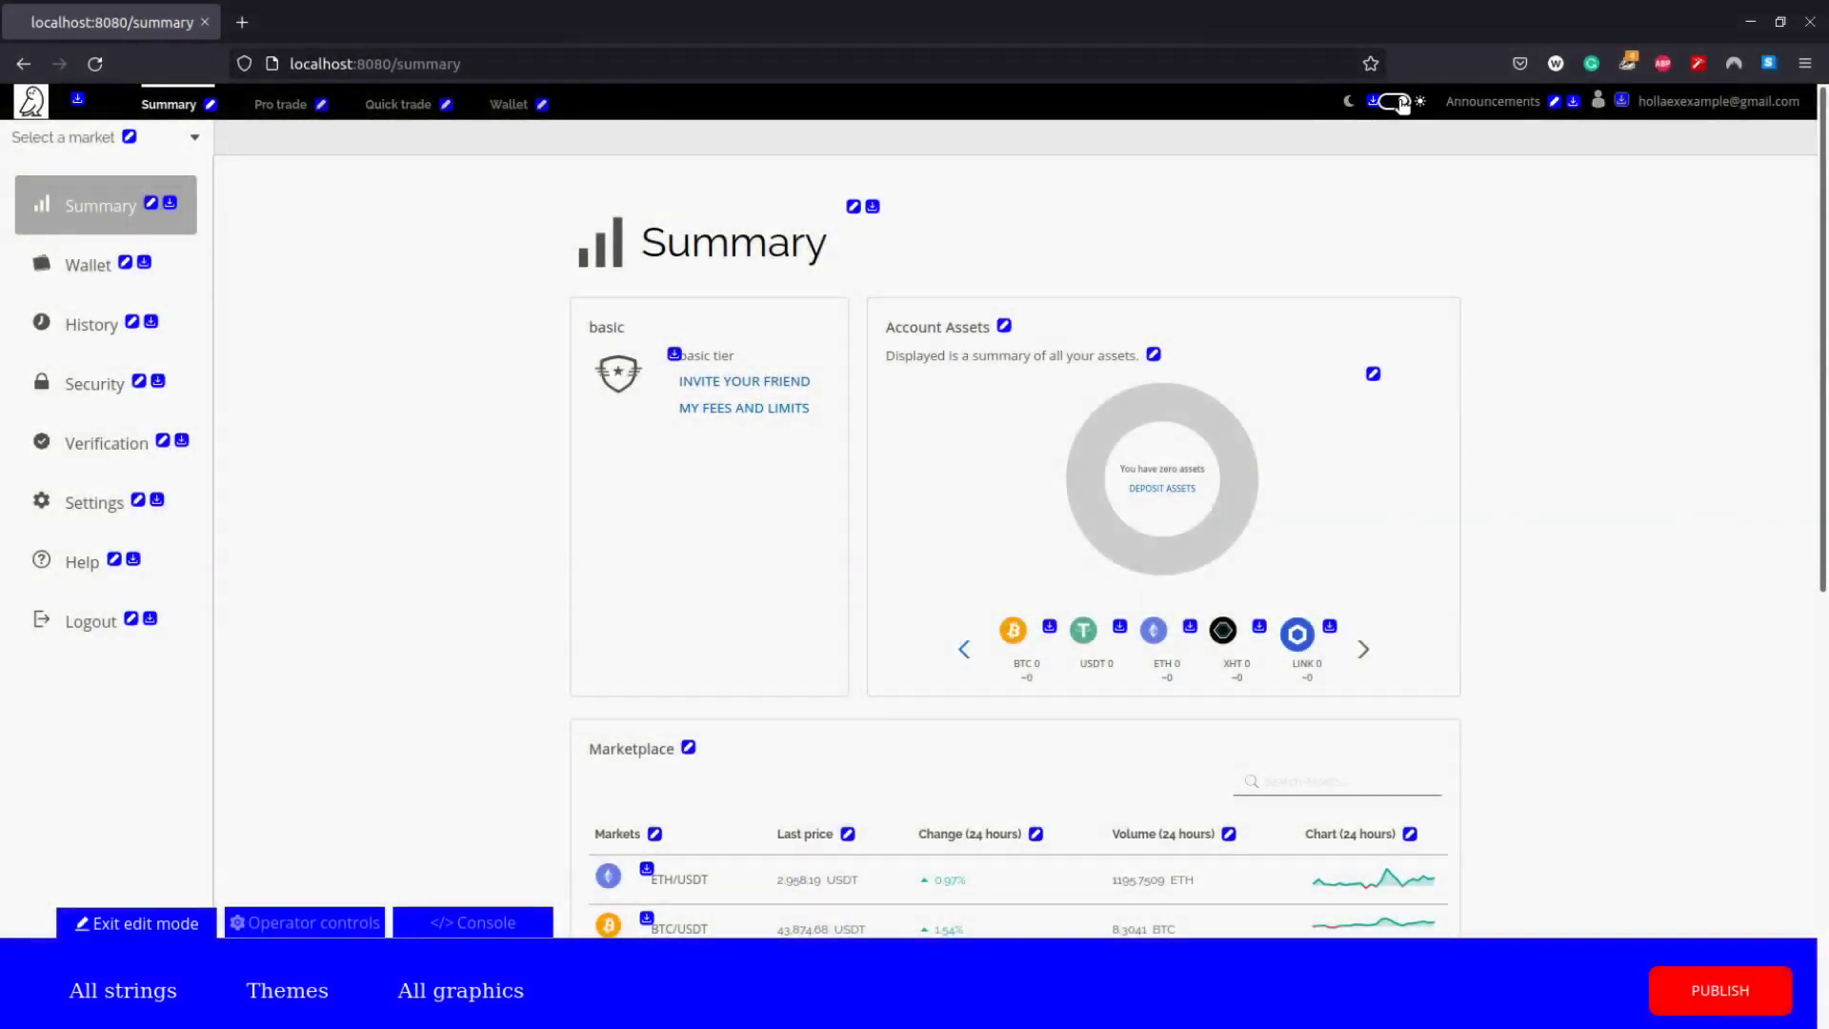
click(1399, 105)
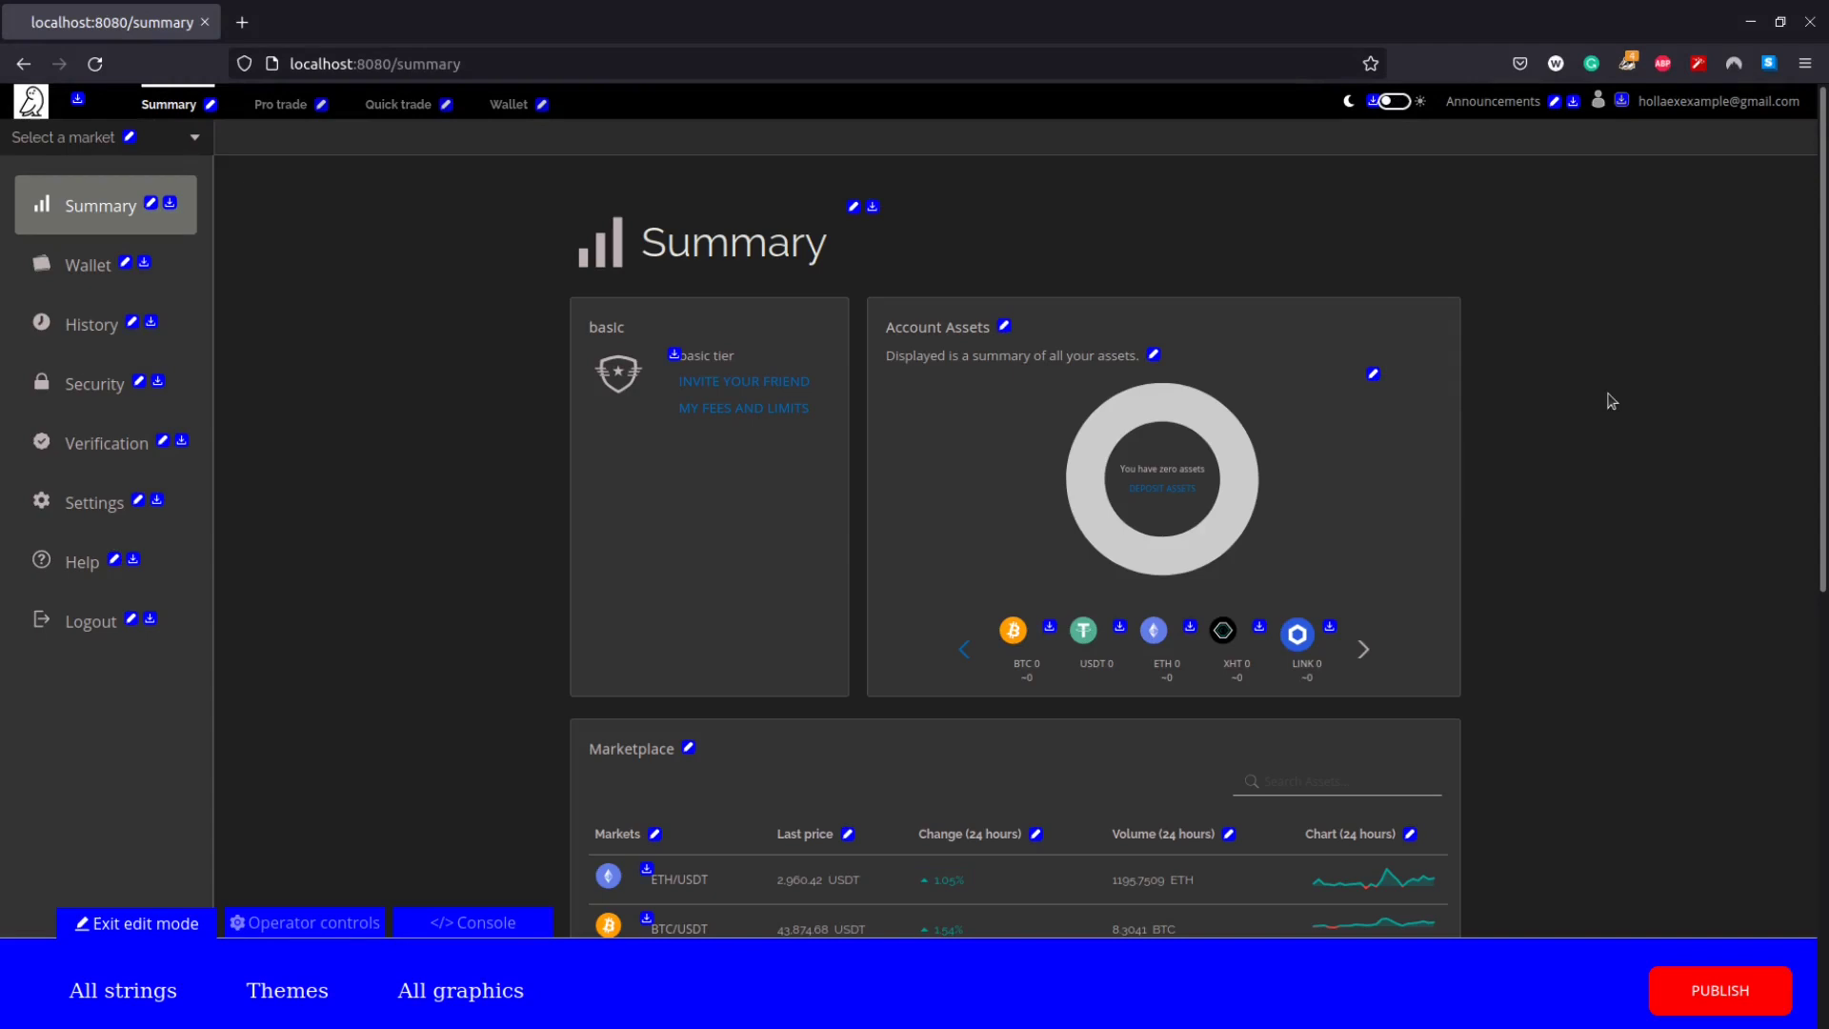
click(289, 990)
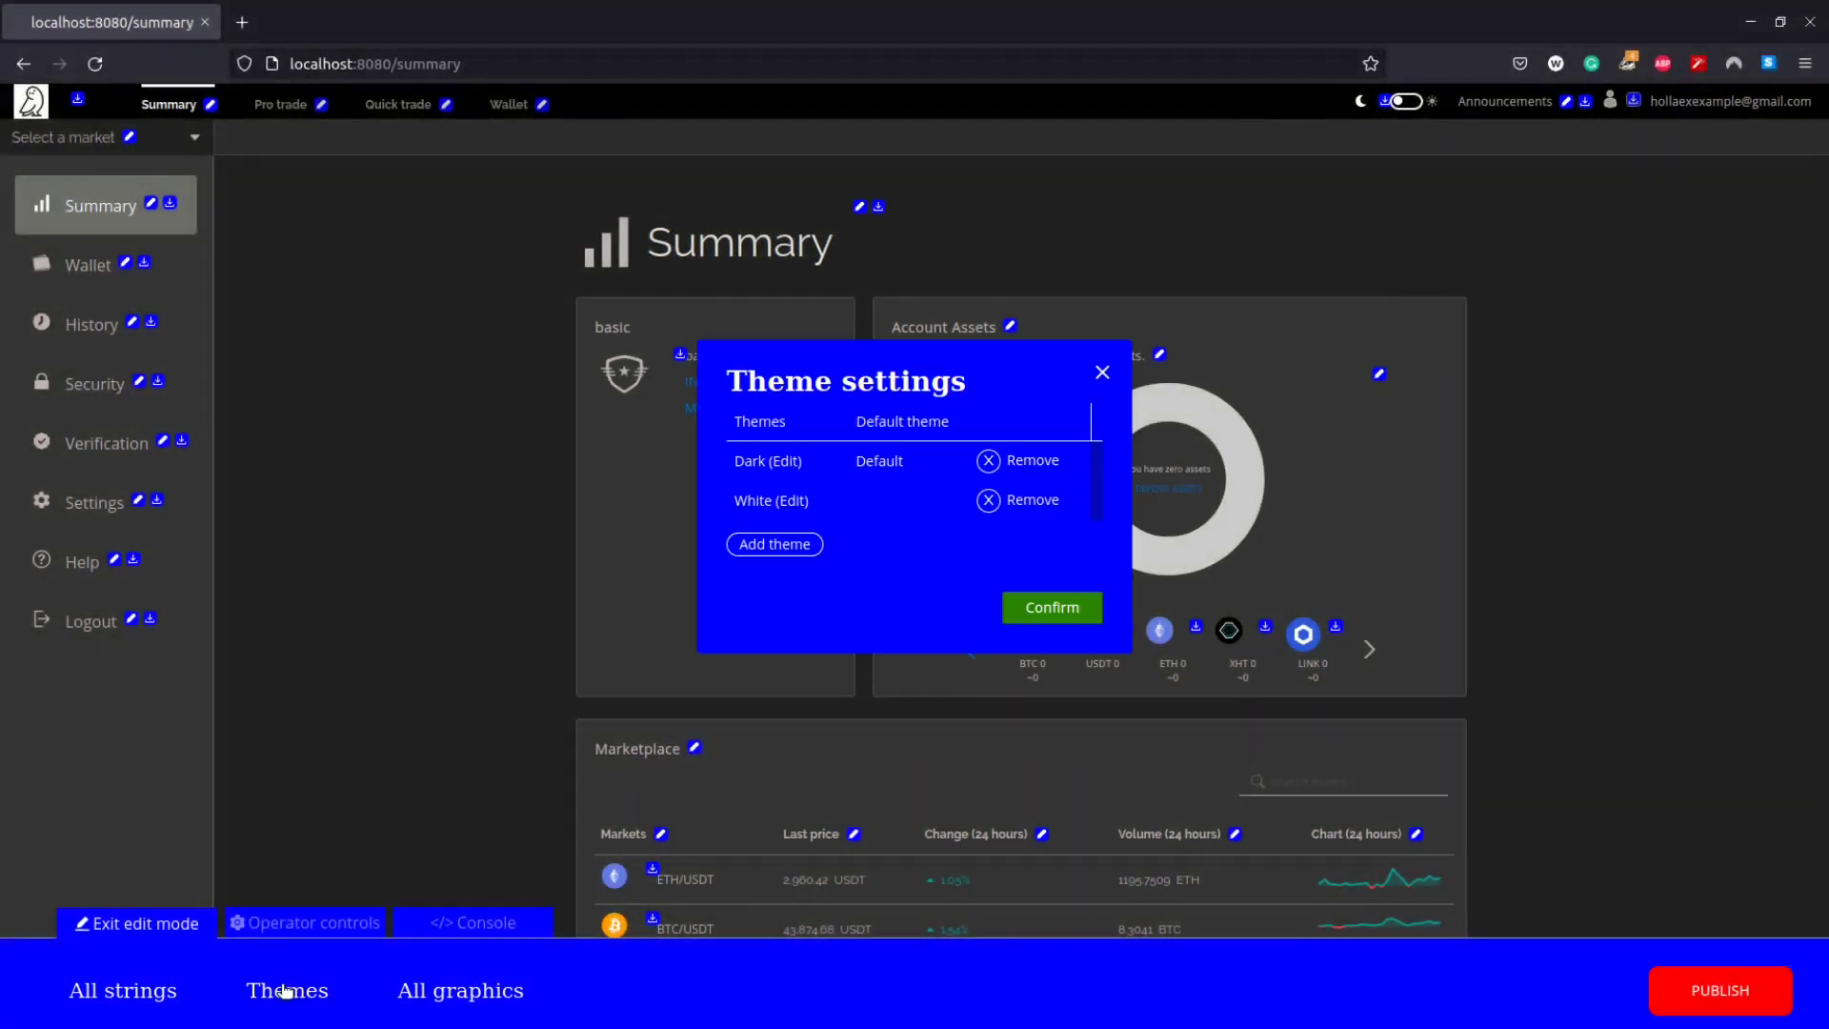
Set the Dark theme's top bar navigation colour to grey #817e7e and save.
click(753, 465)
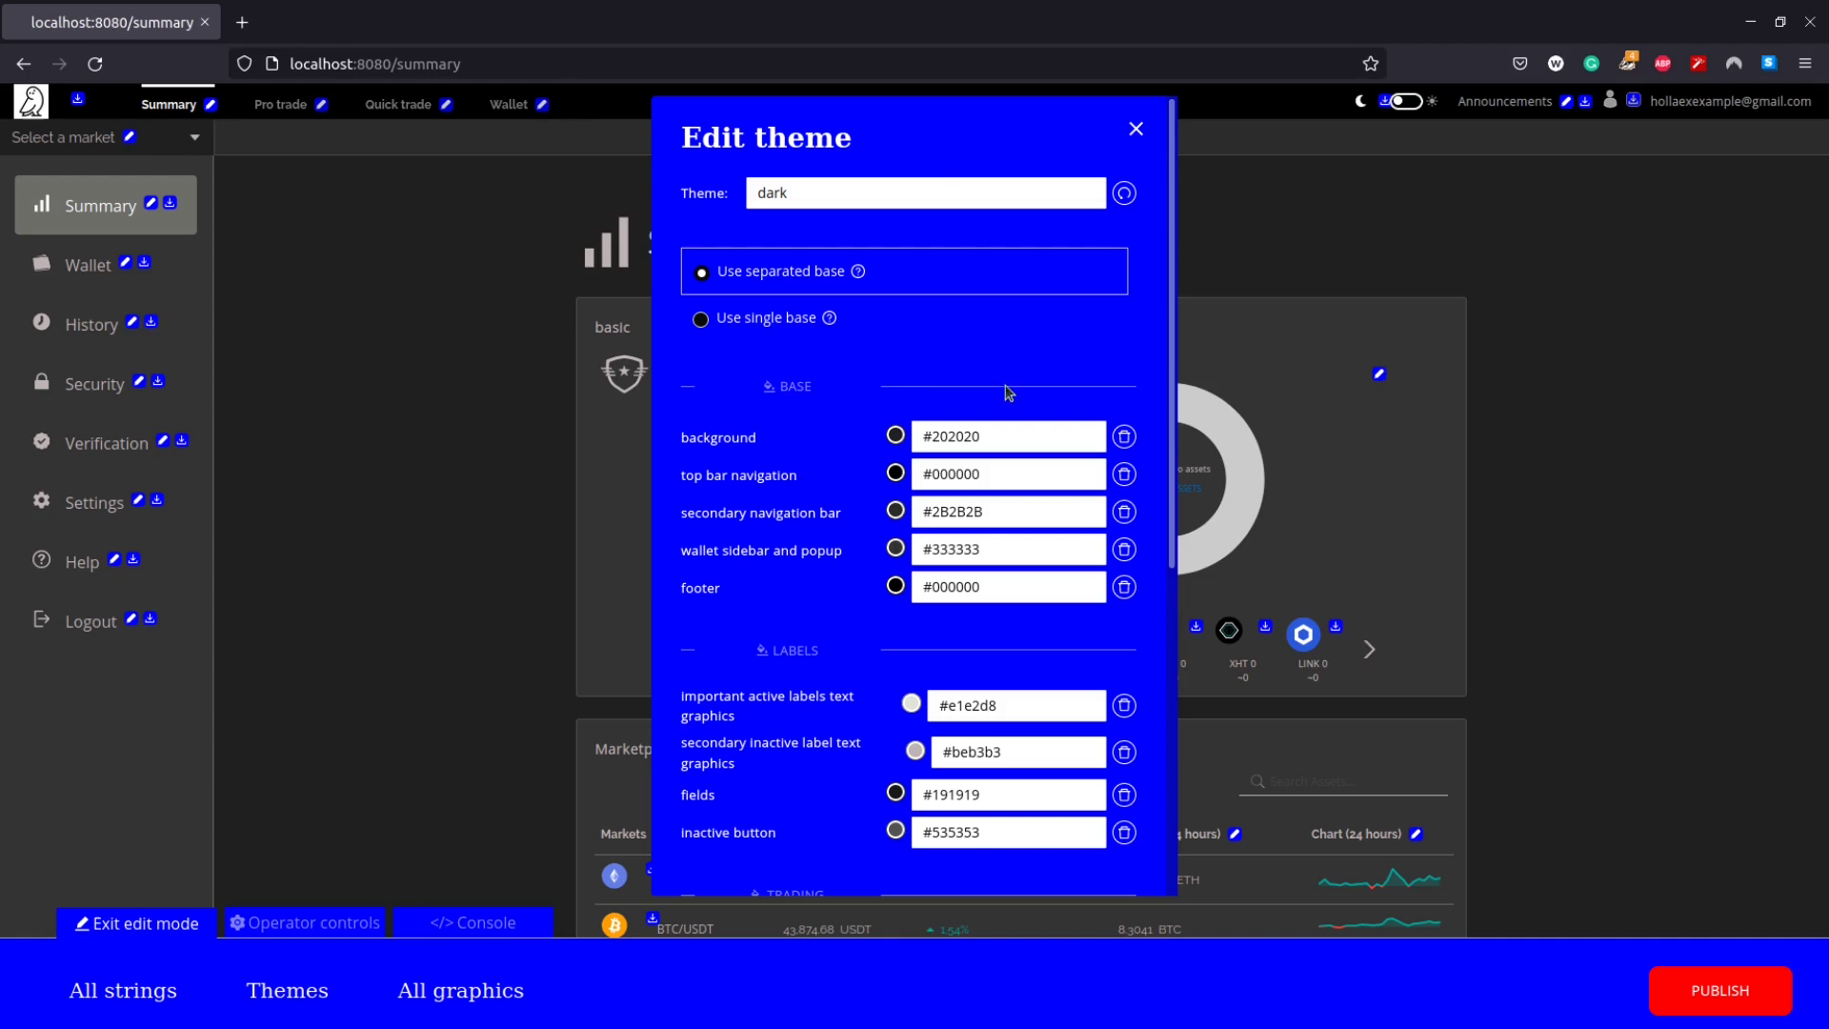
click(896, 474)
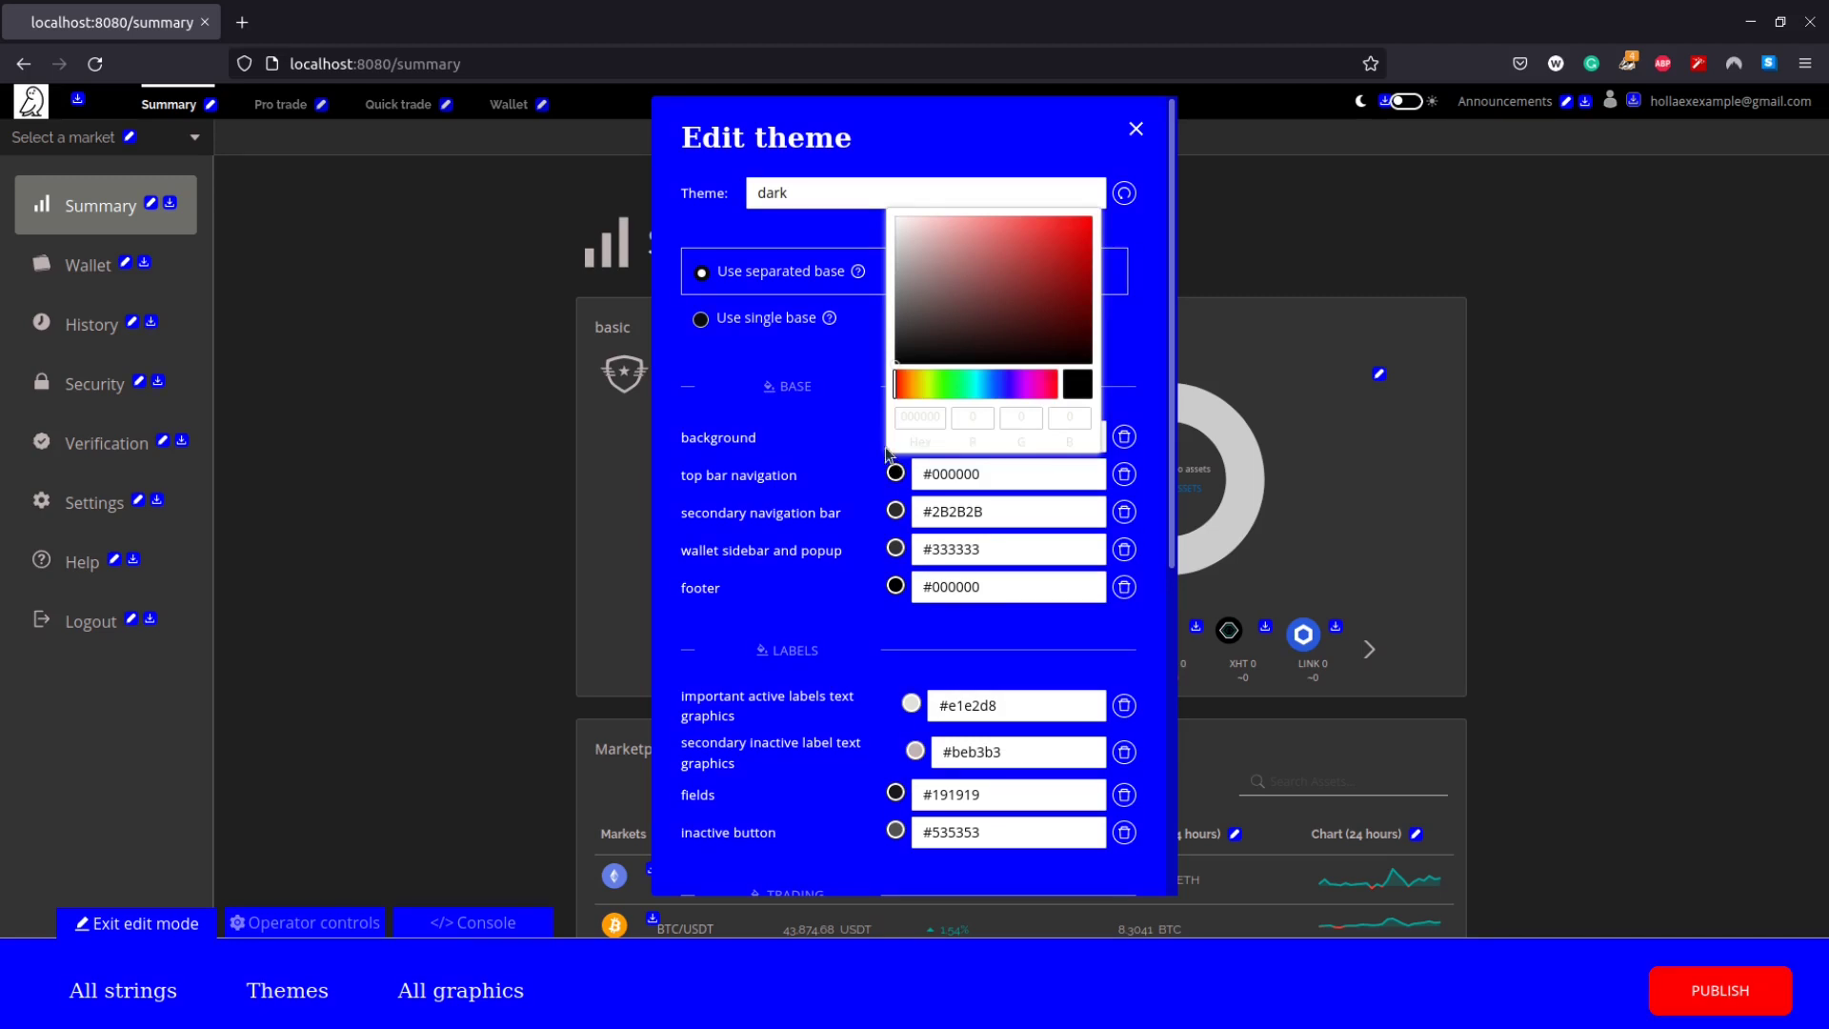
drag(938, 317, 900, 289)
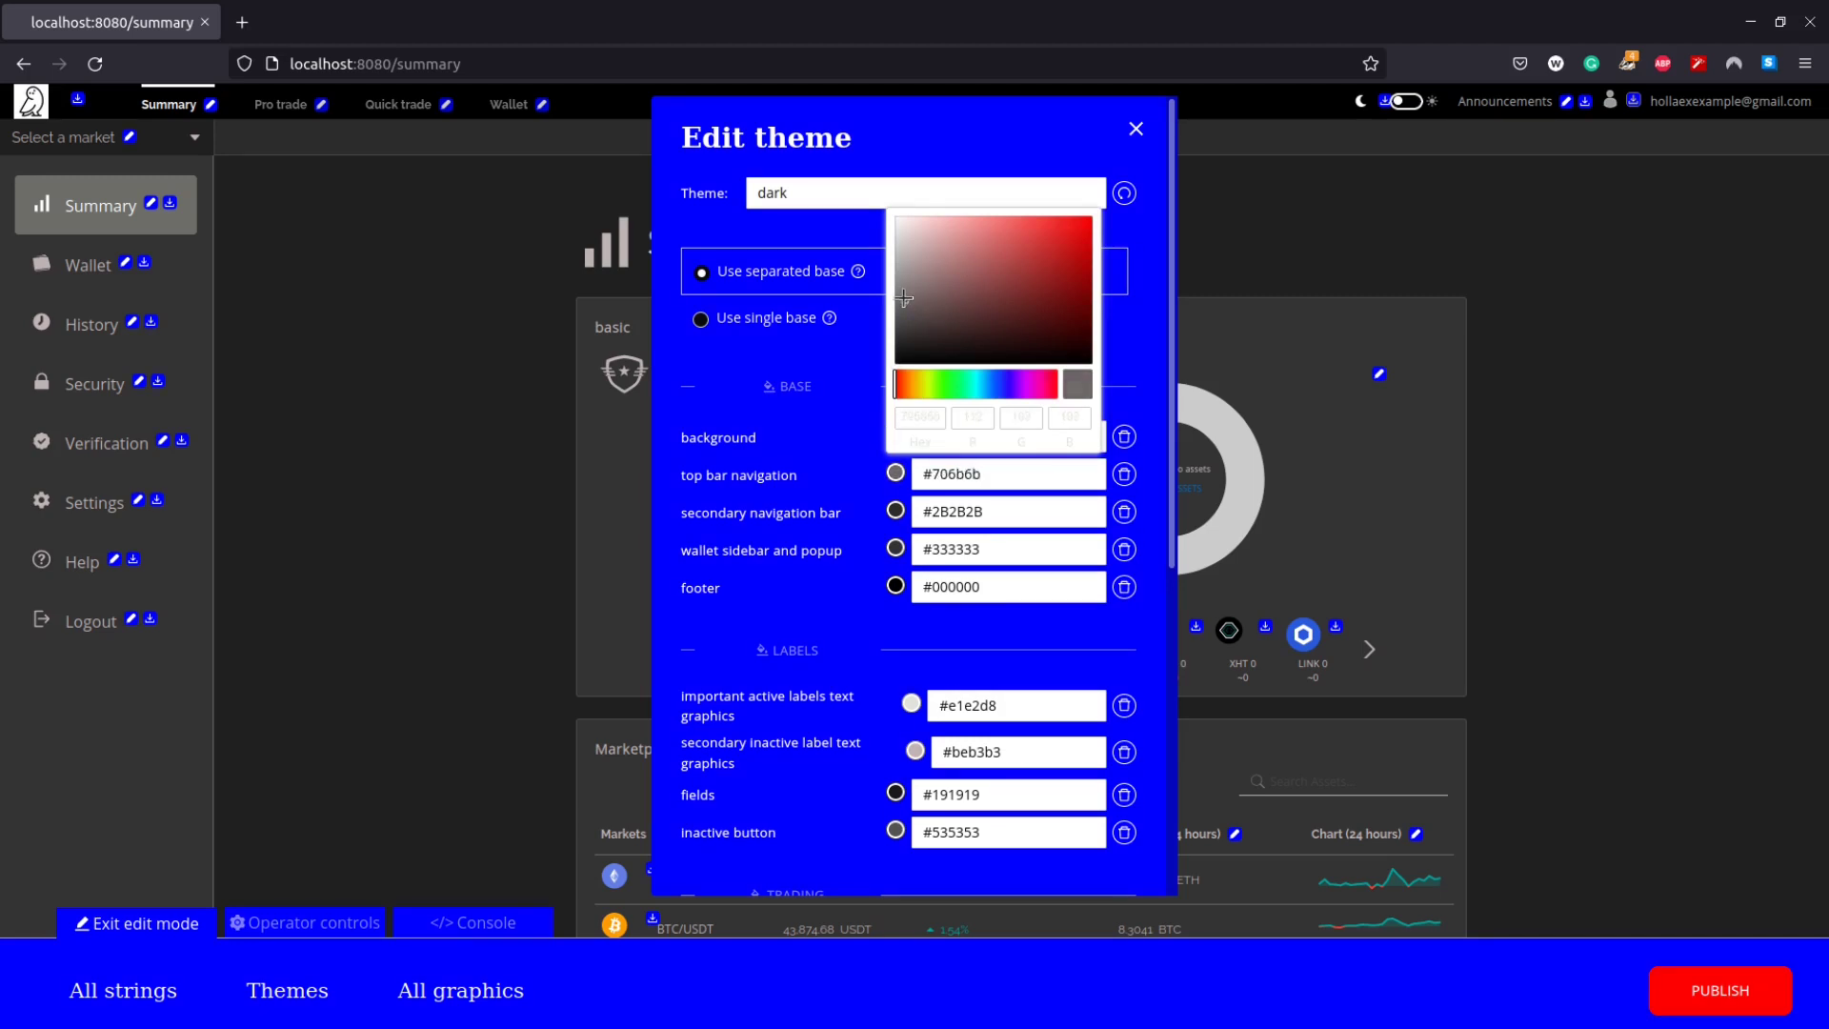
click(864, 400)
scroll(851, 476, down, 5)
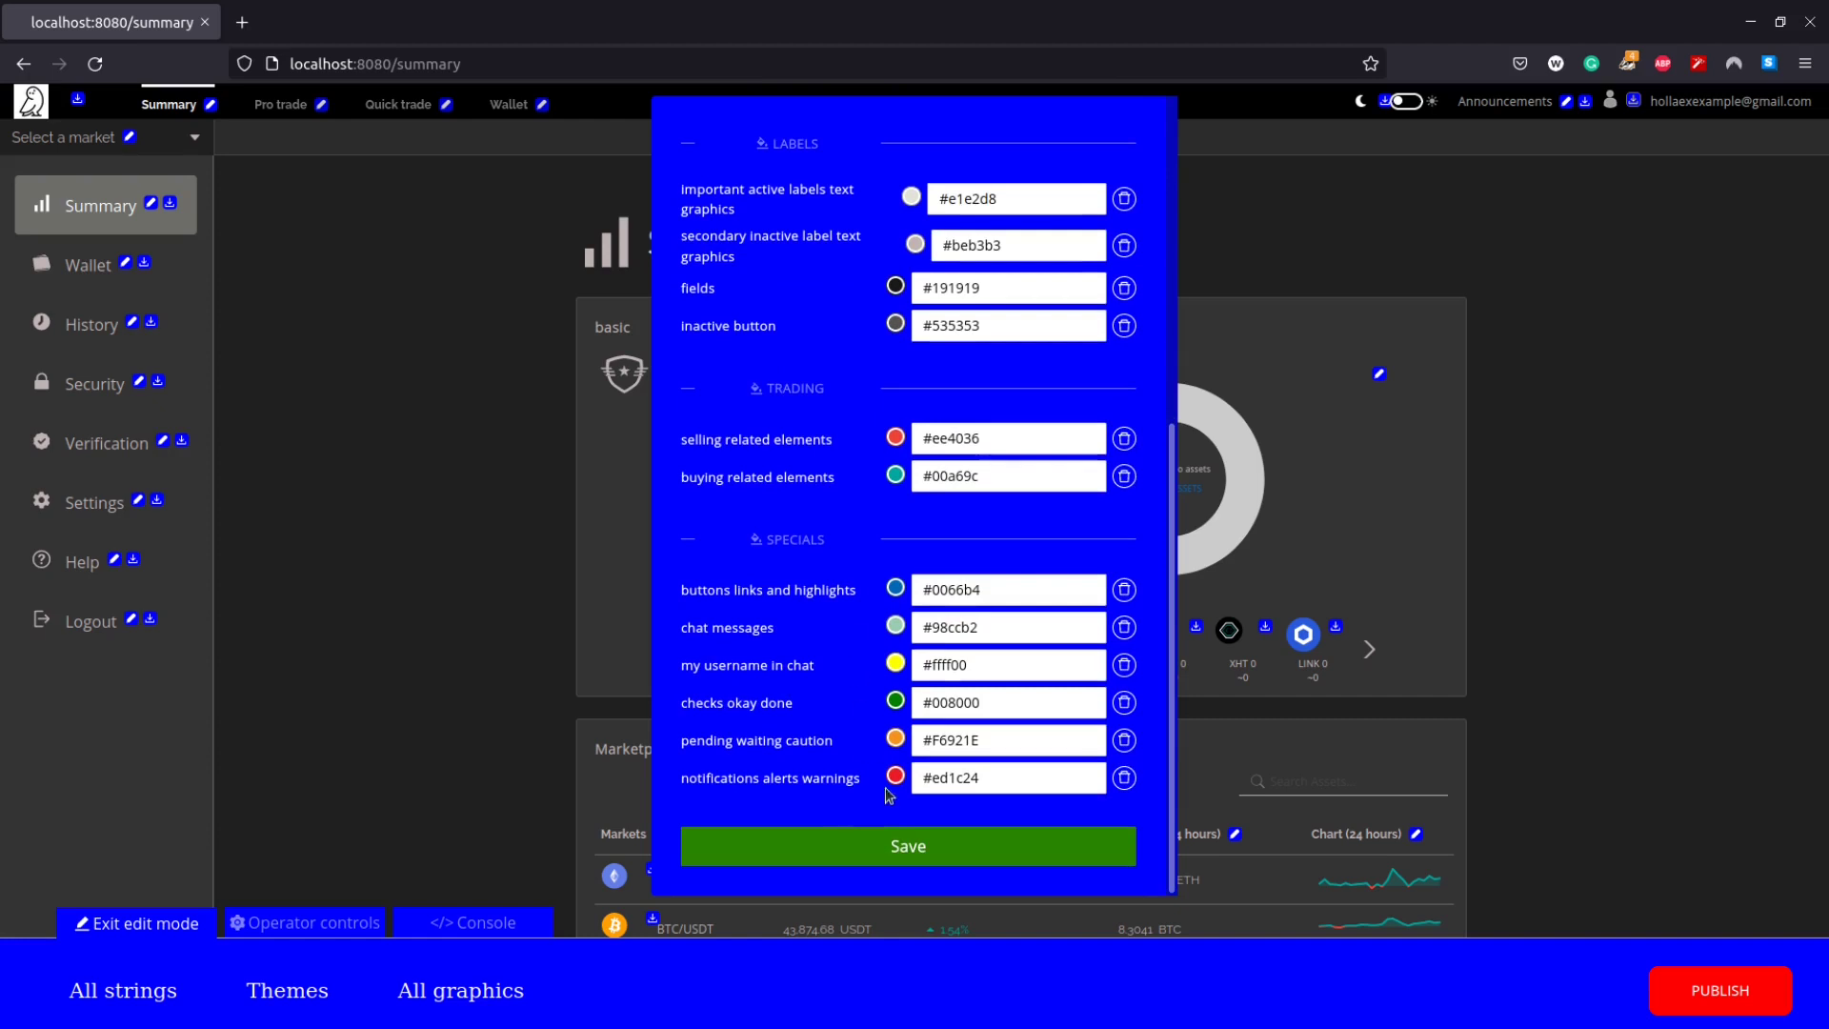
click(892, 838)
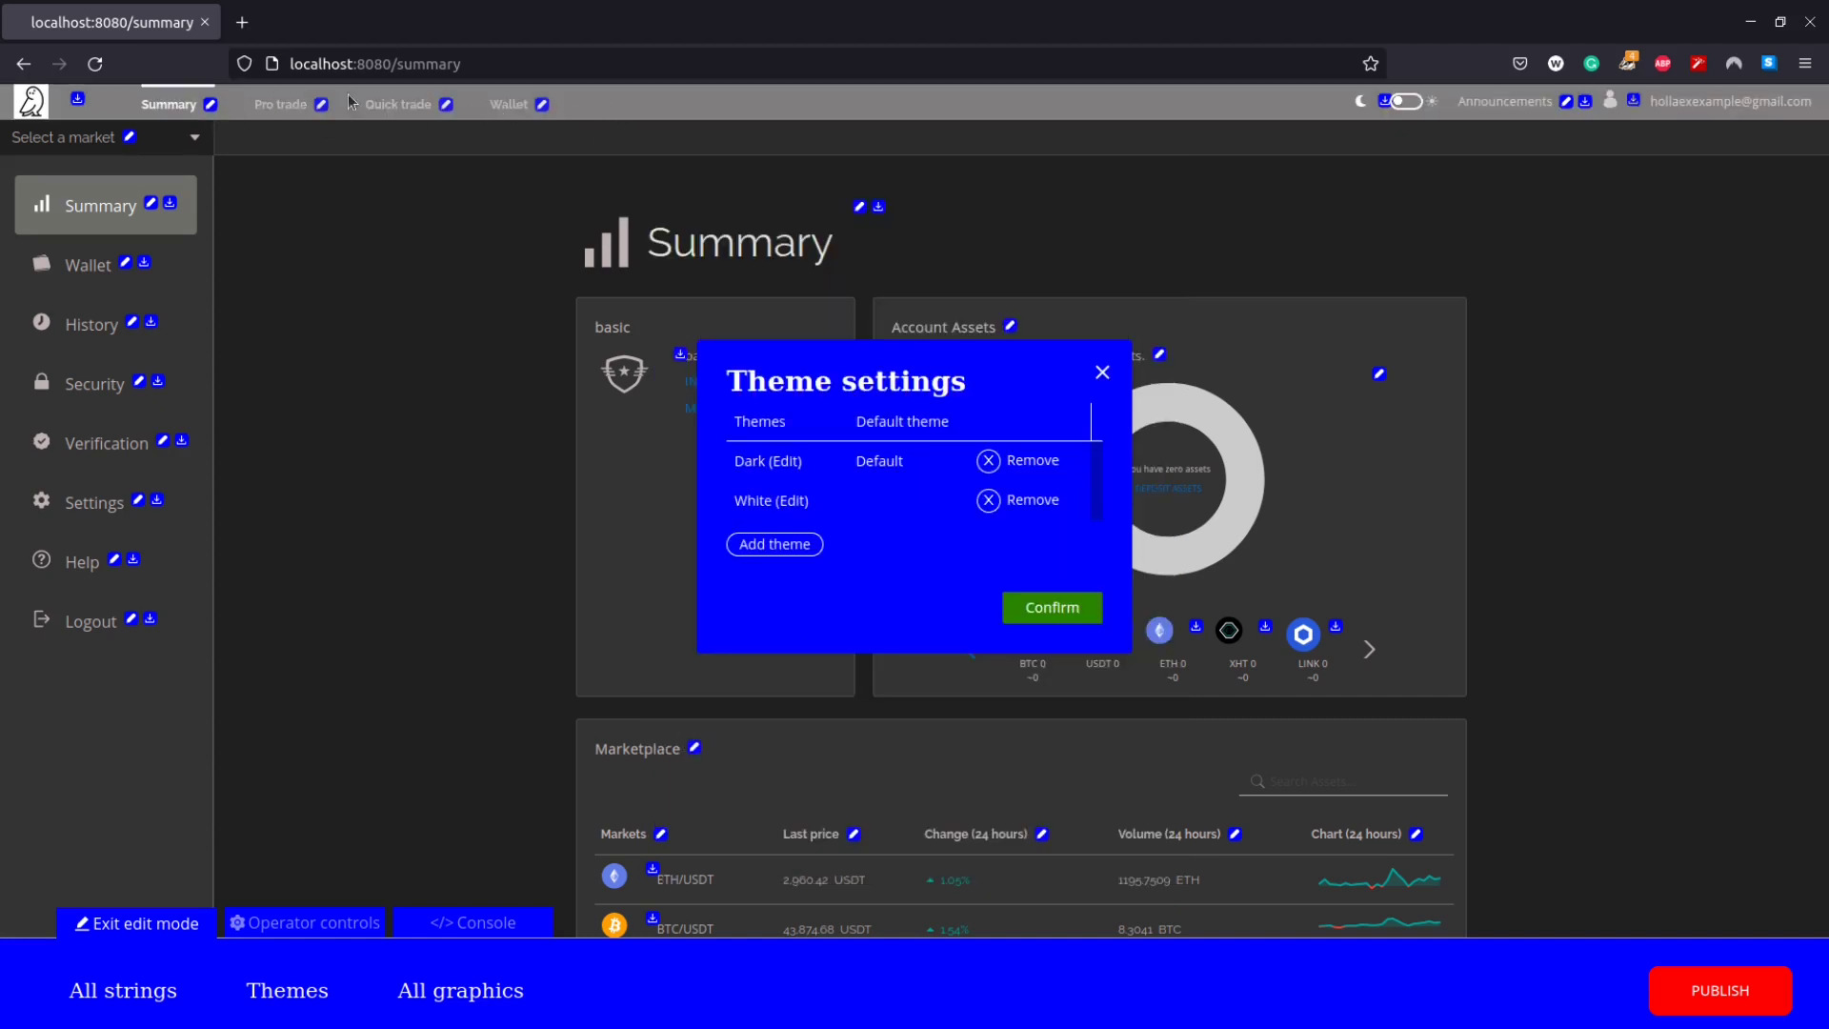
Confirm the theme settings and dismiss the publish hint overlay.
click(1039, 626)
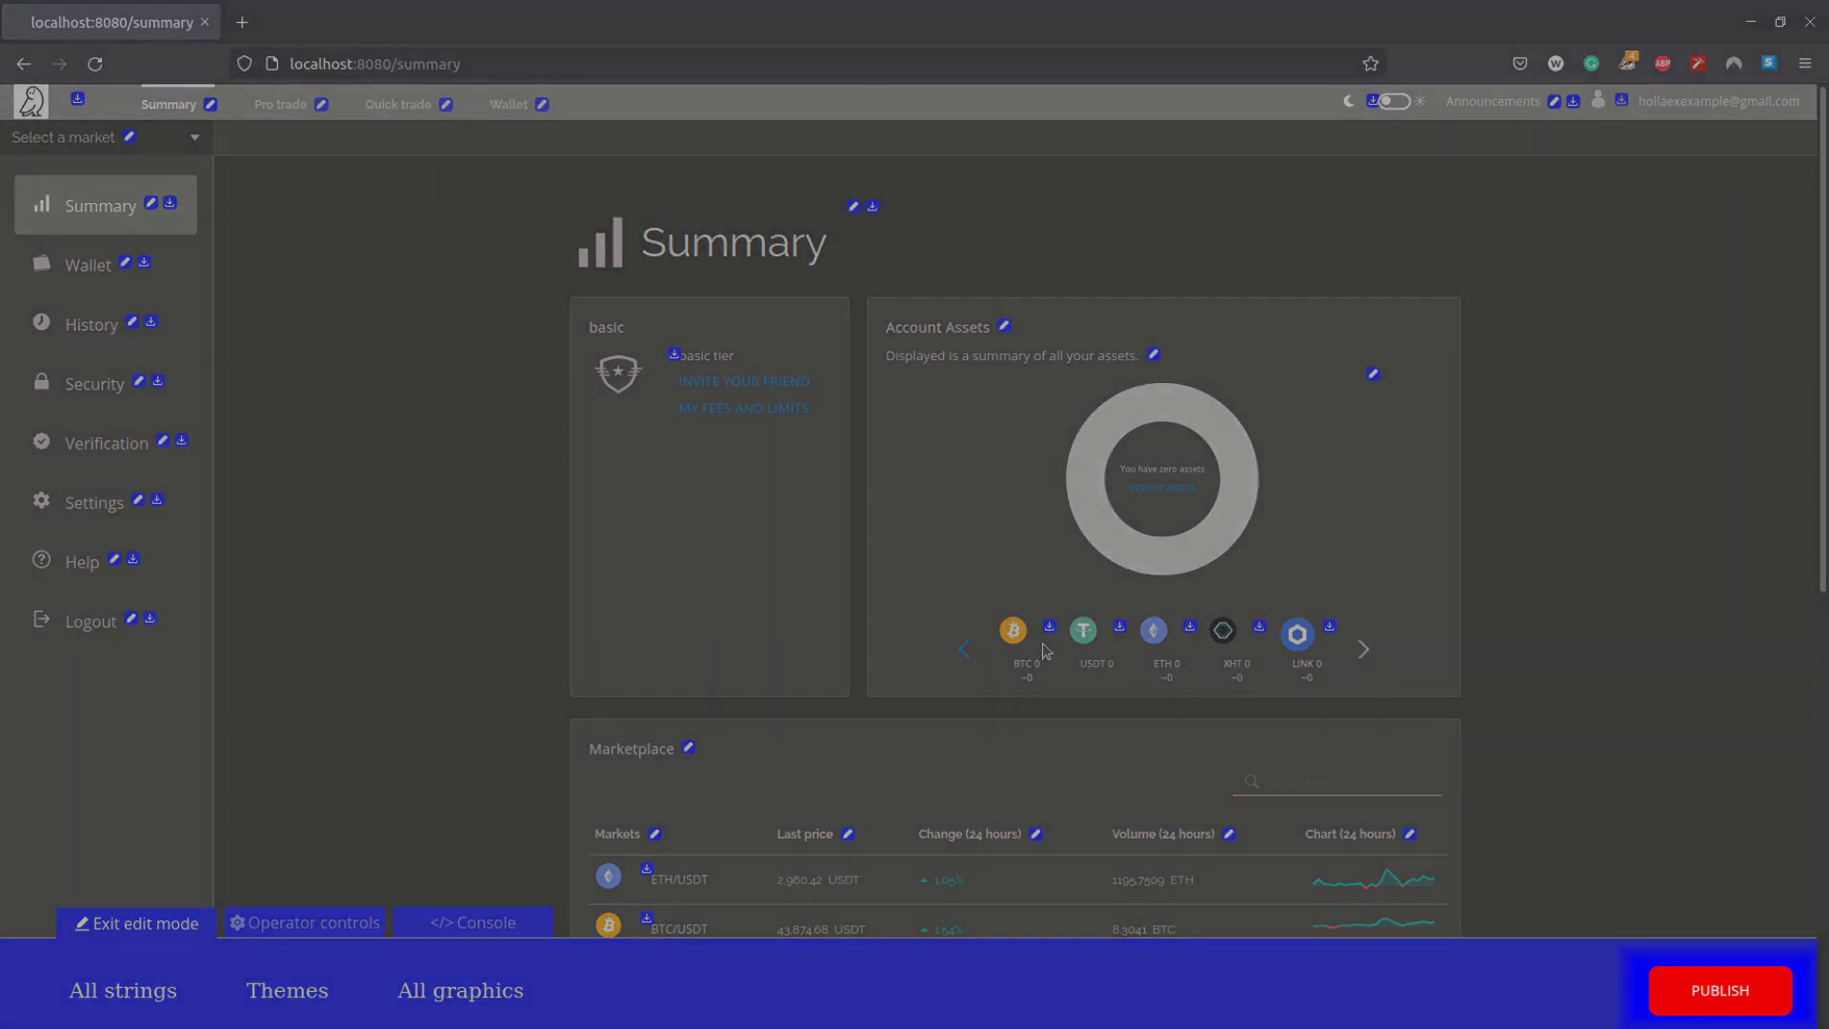
click(1765, 993)
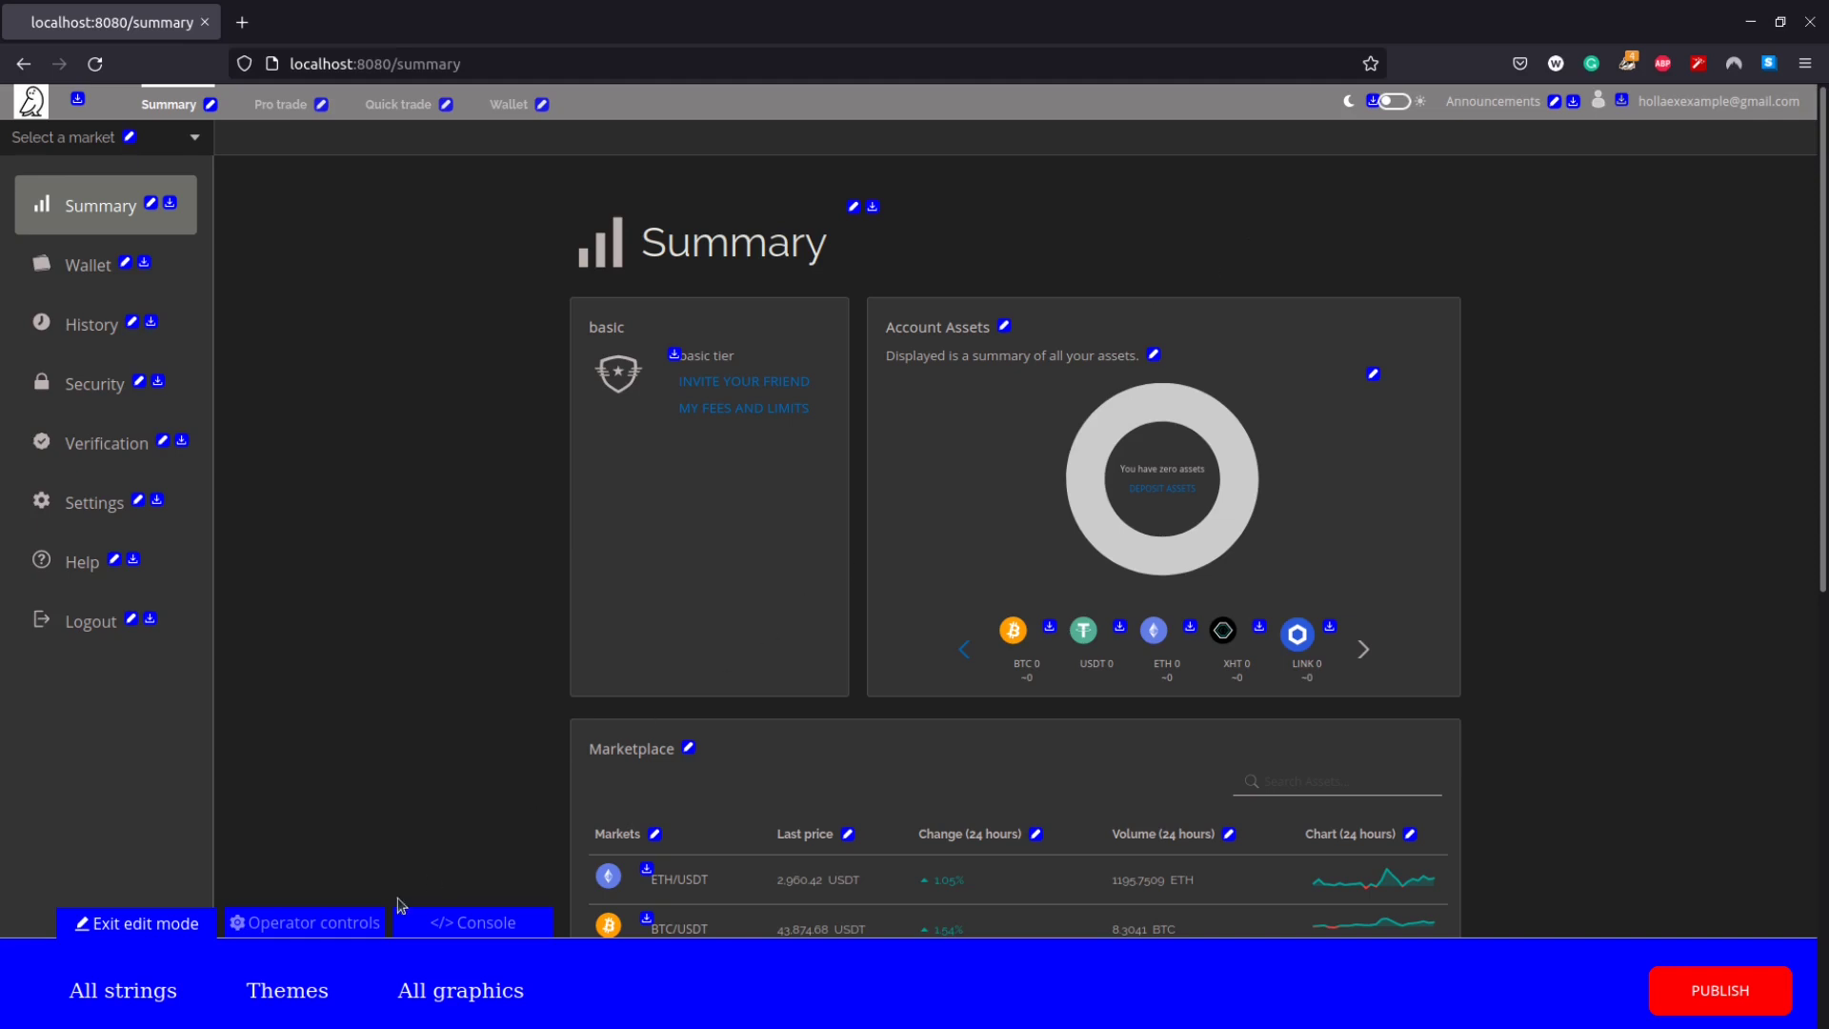
Create a dark-based theme named Forest with green background #047c2f.
click(291, 1004)
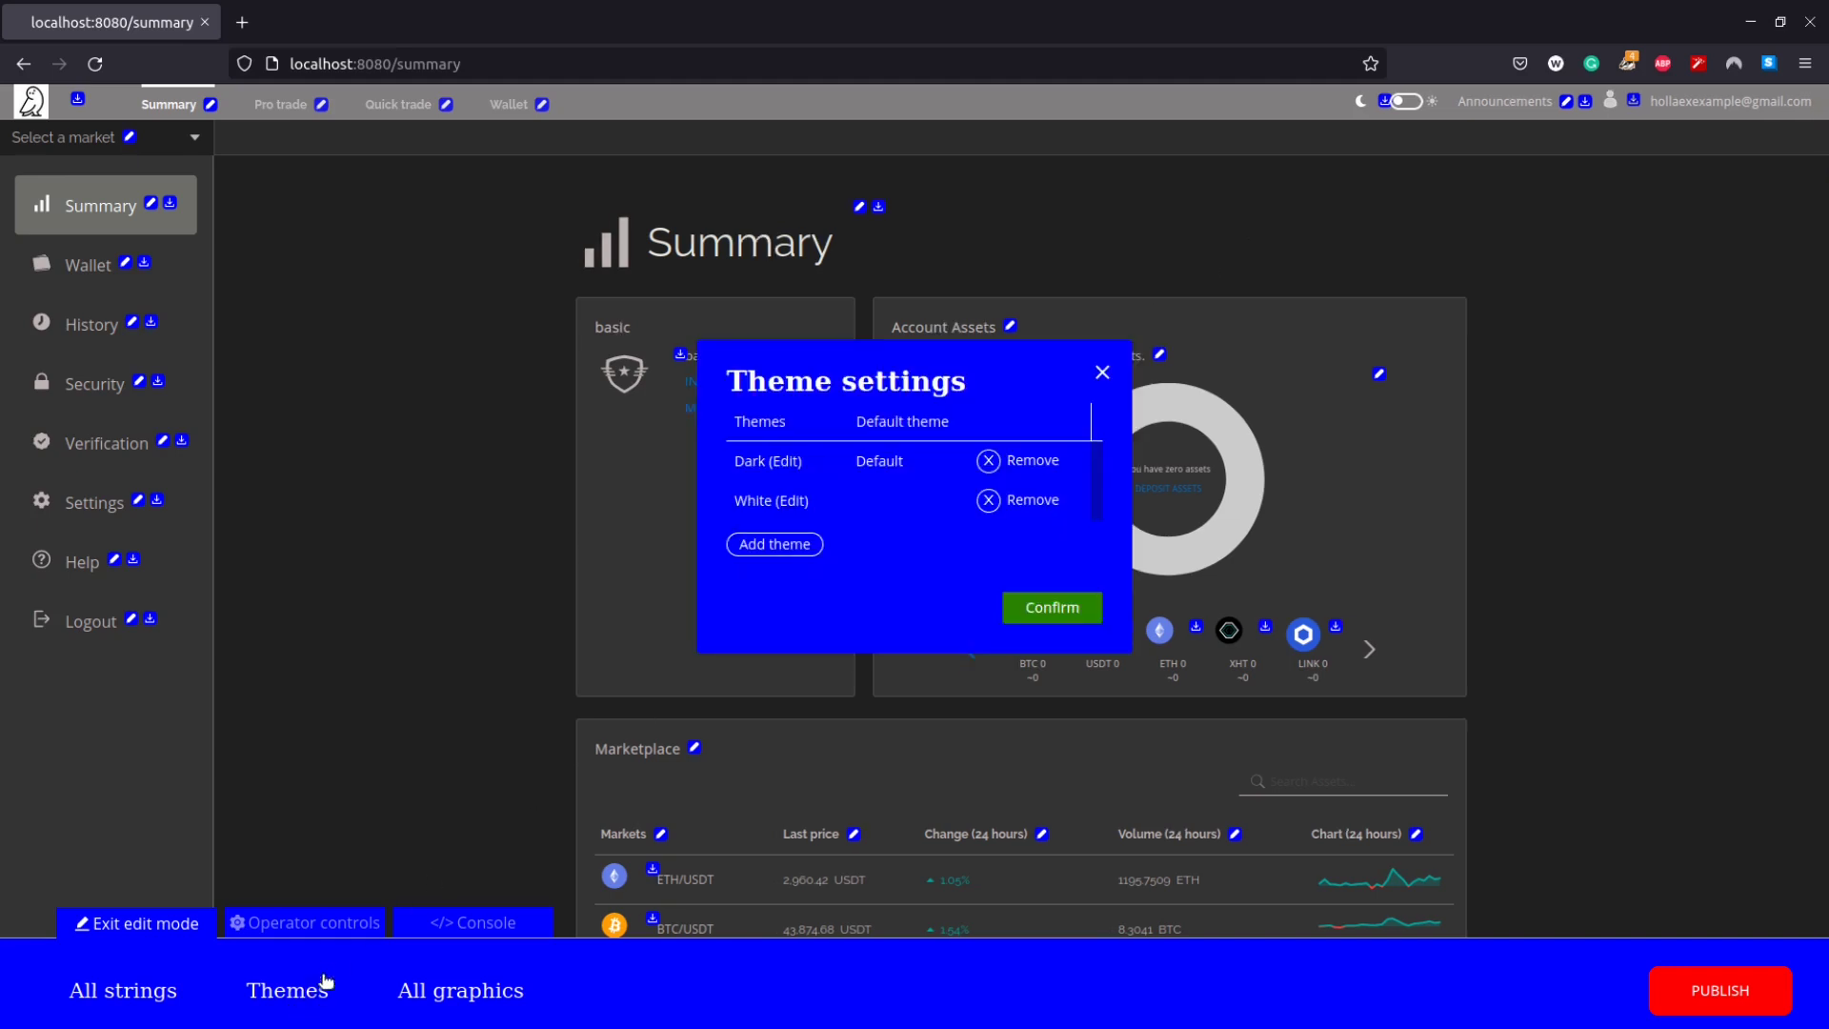
click(765, 548)
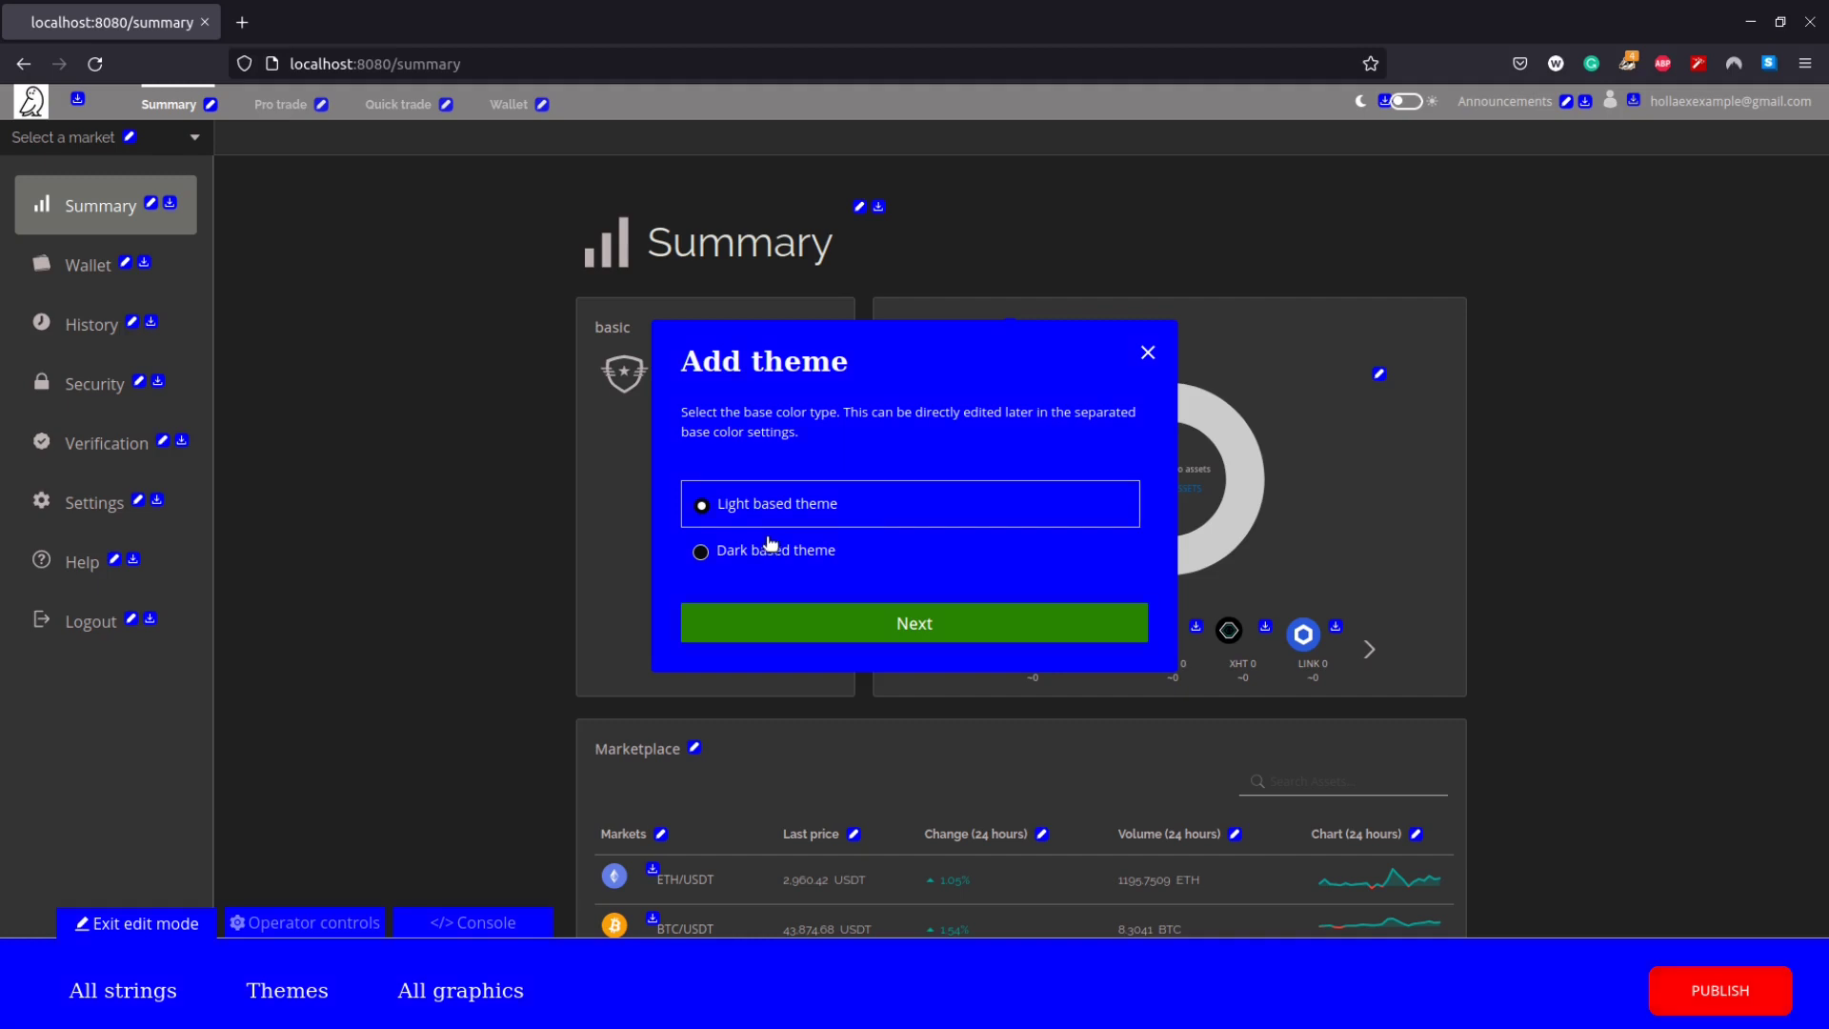
click(779, 555)
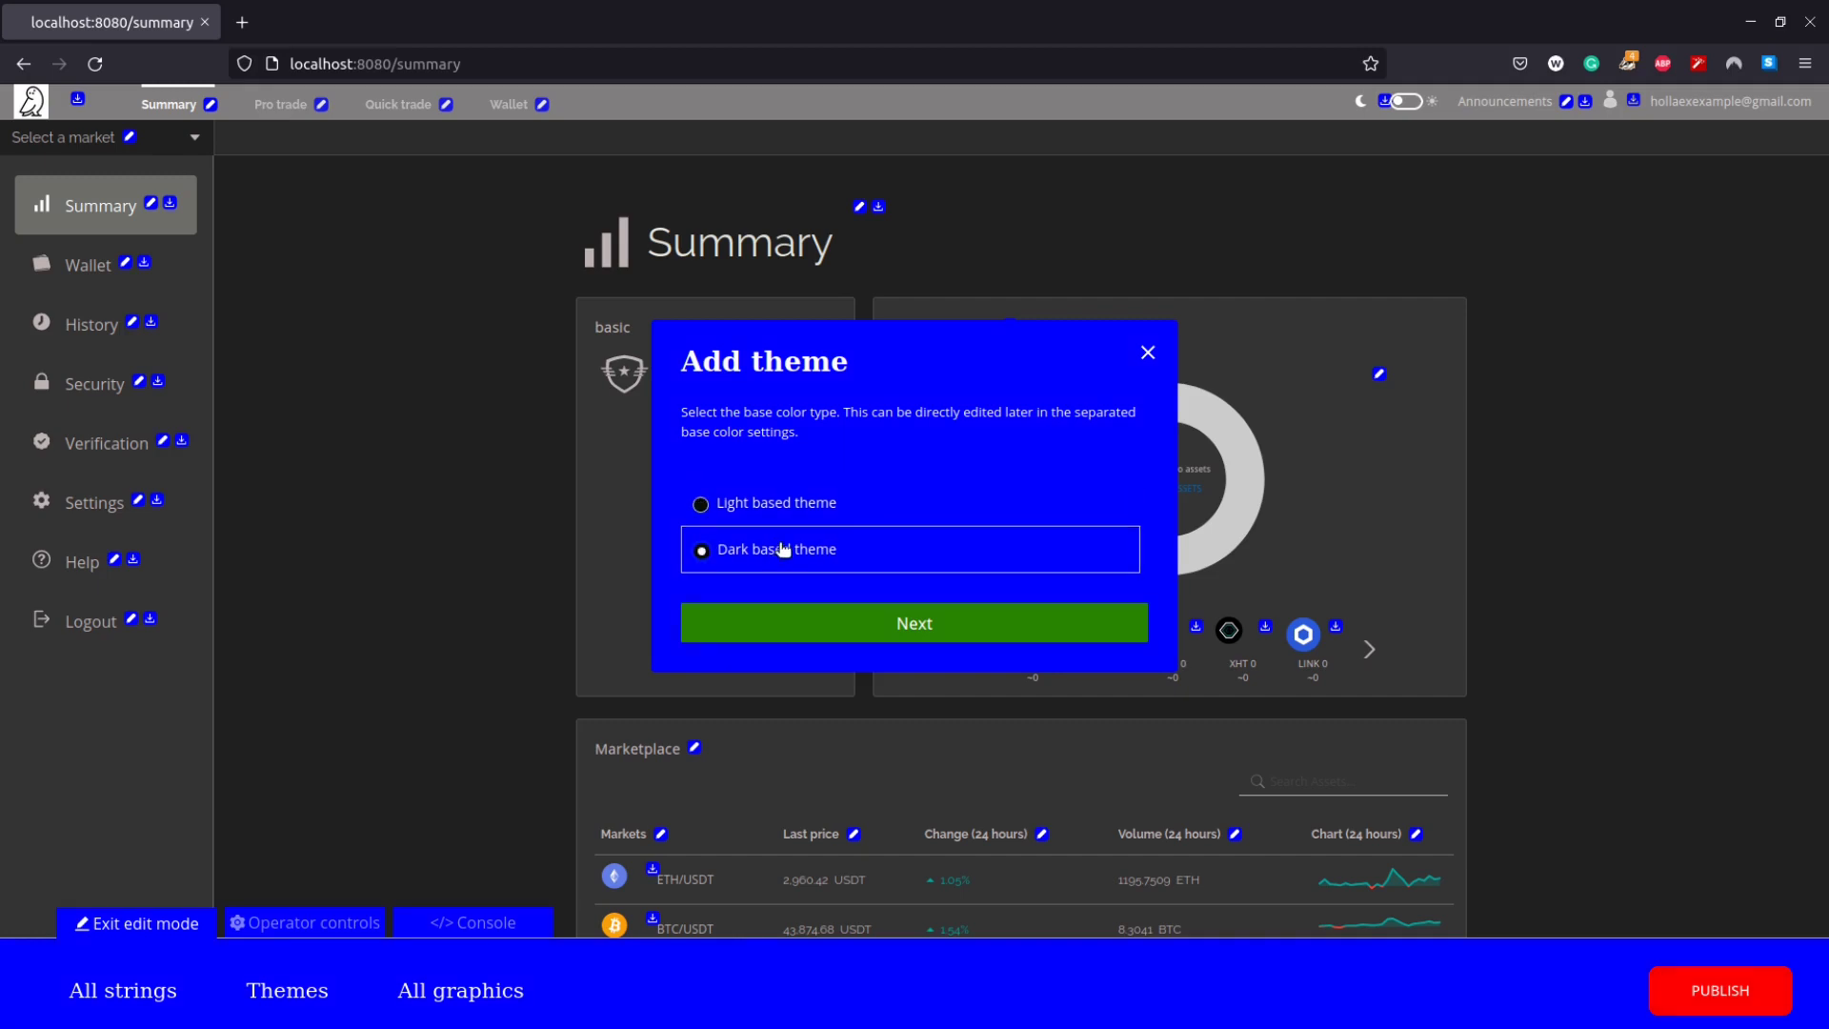
click(913, 623)
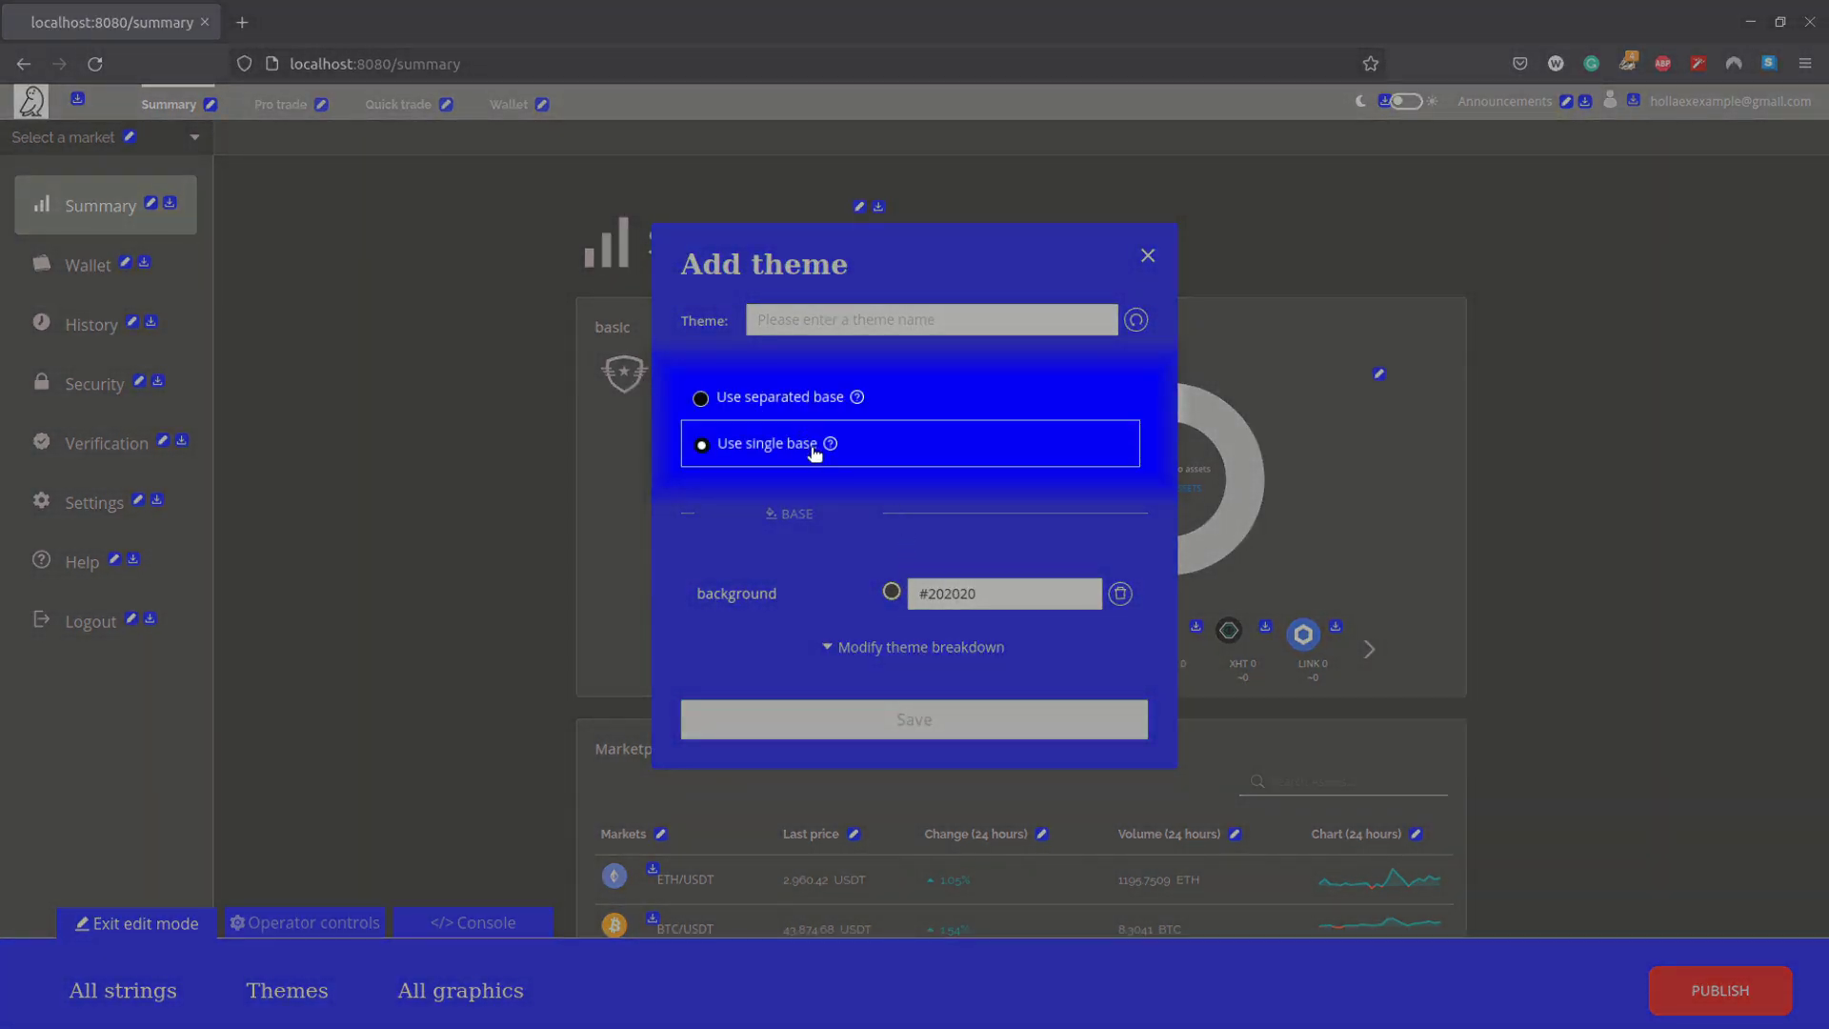
mouse_move(831, 445)
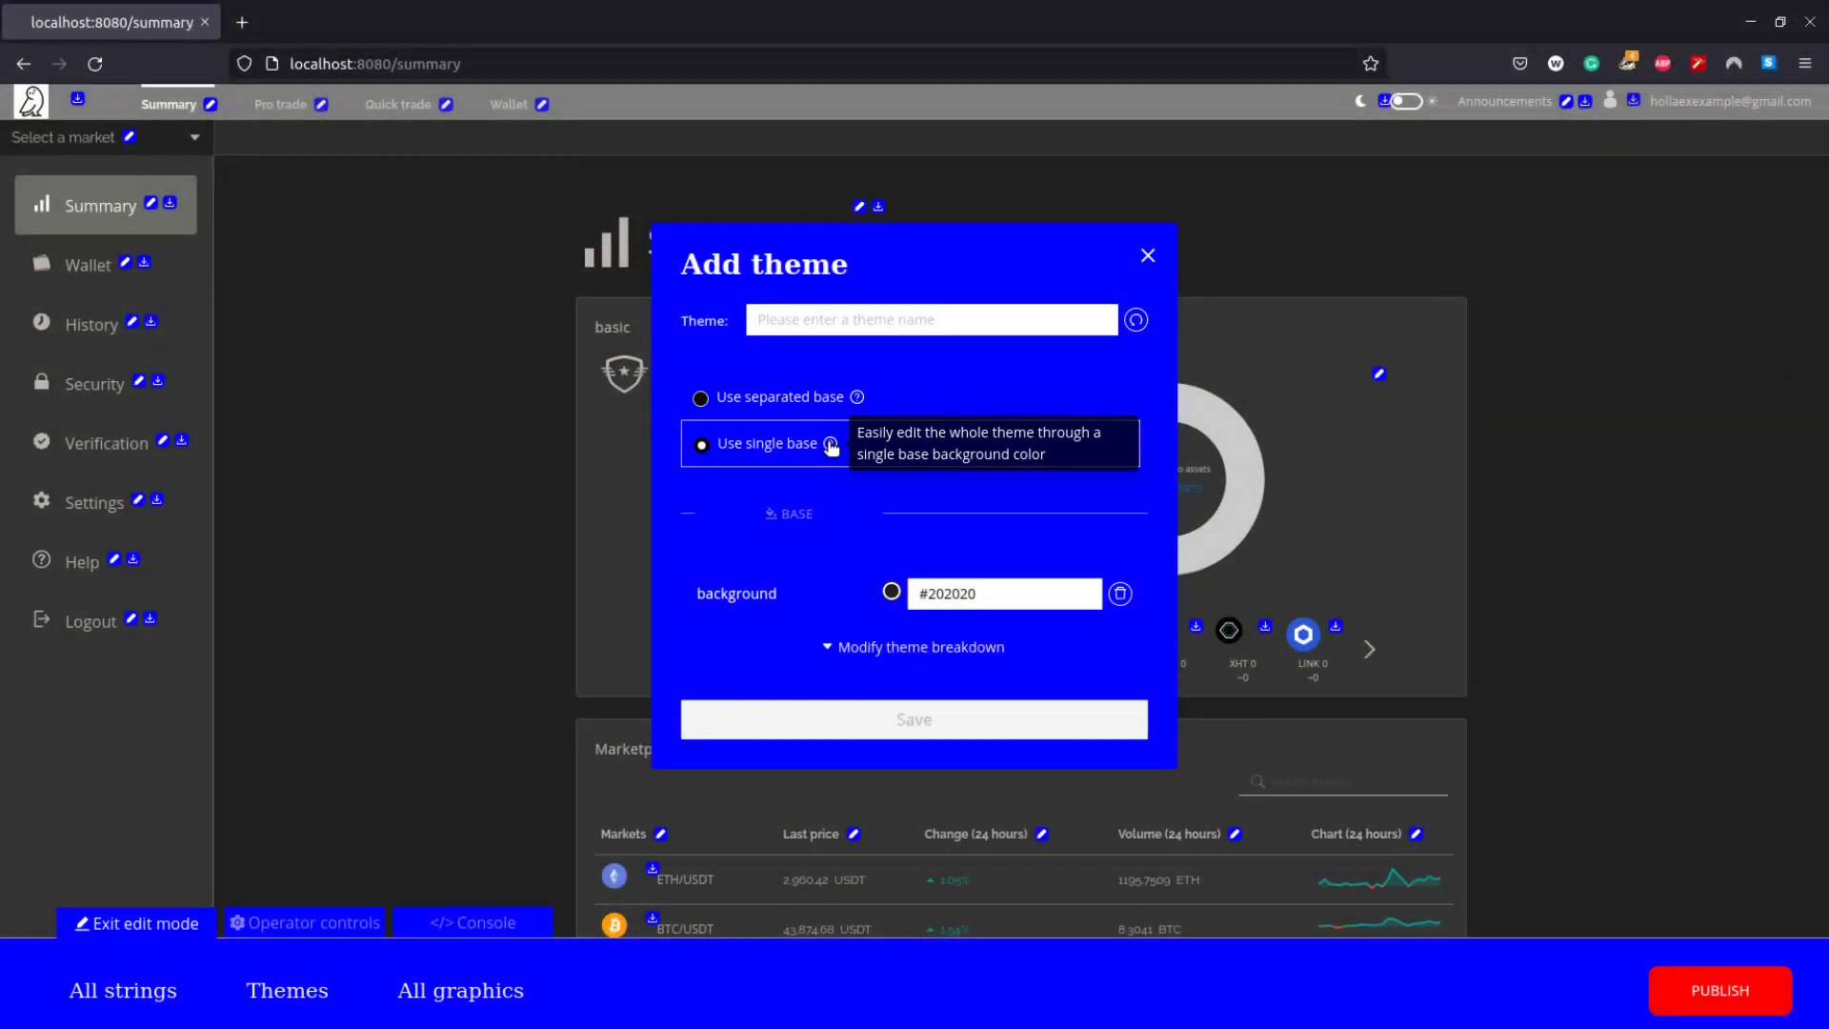
click(891, 591)
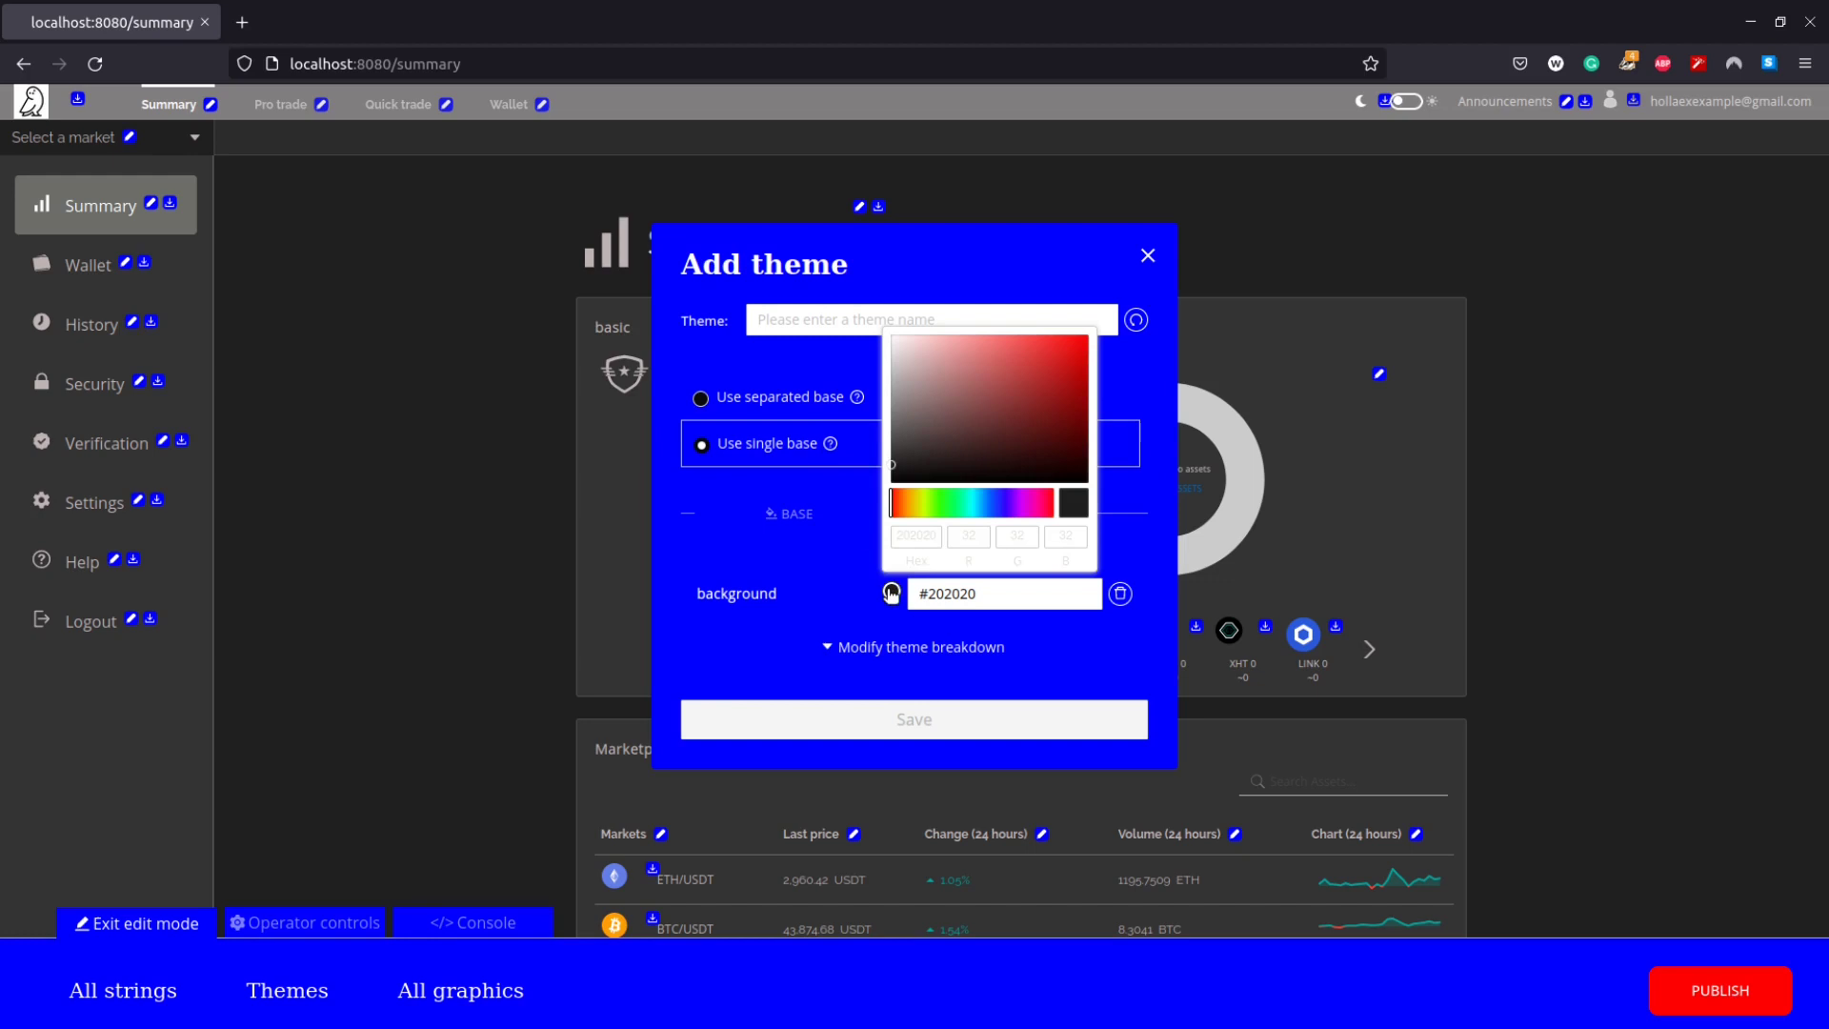
click(955, 503)
click(1003, 453)
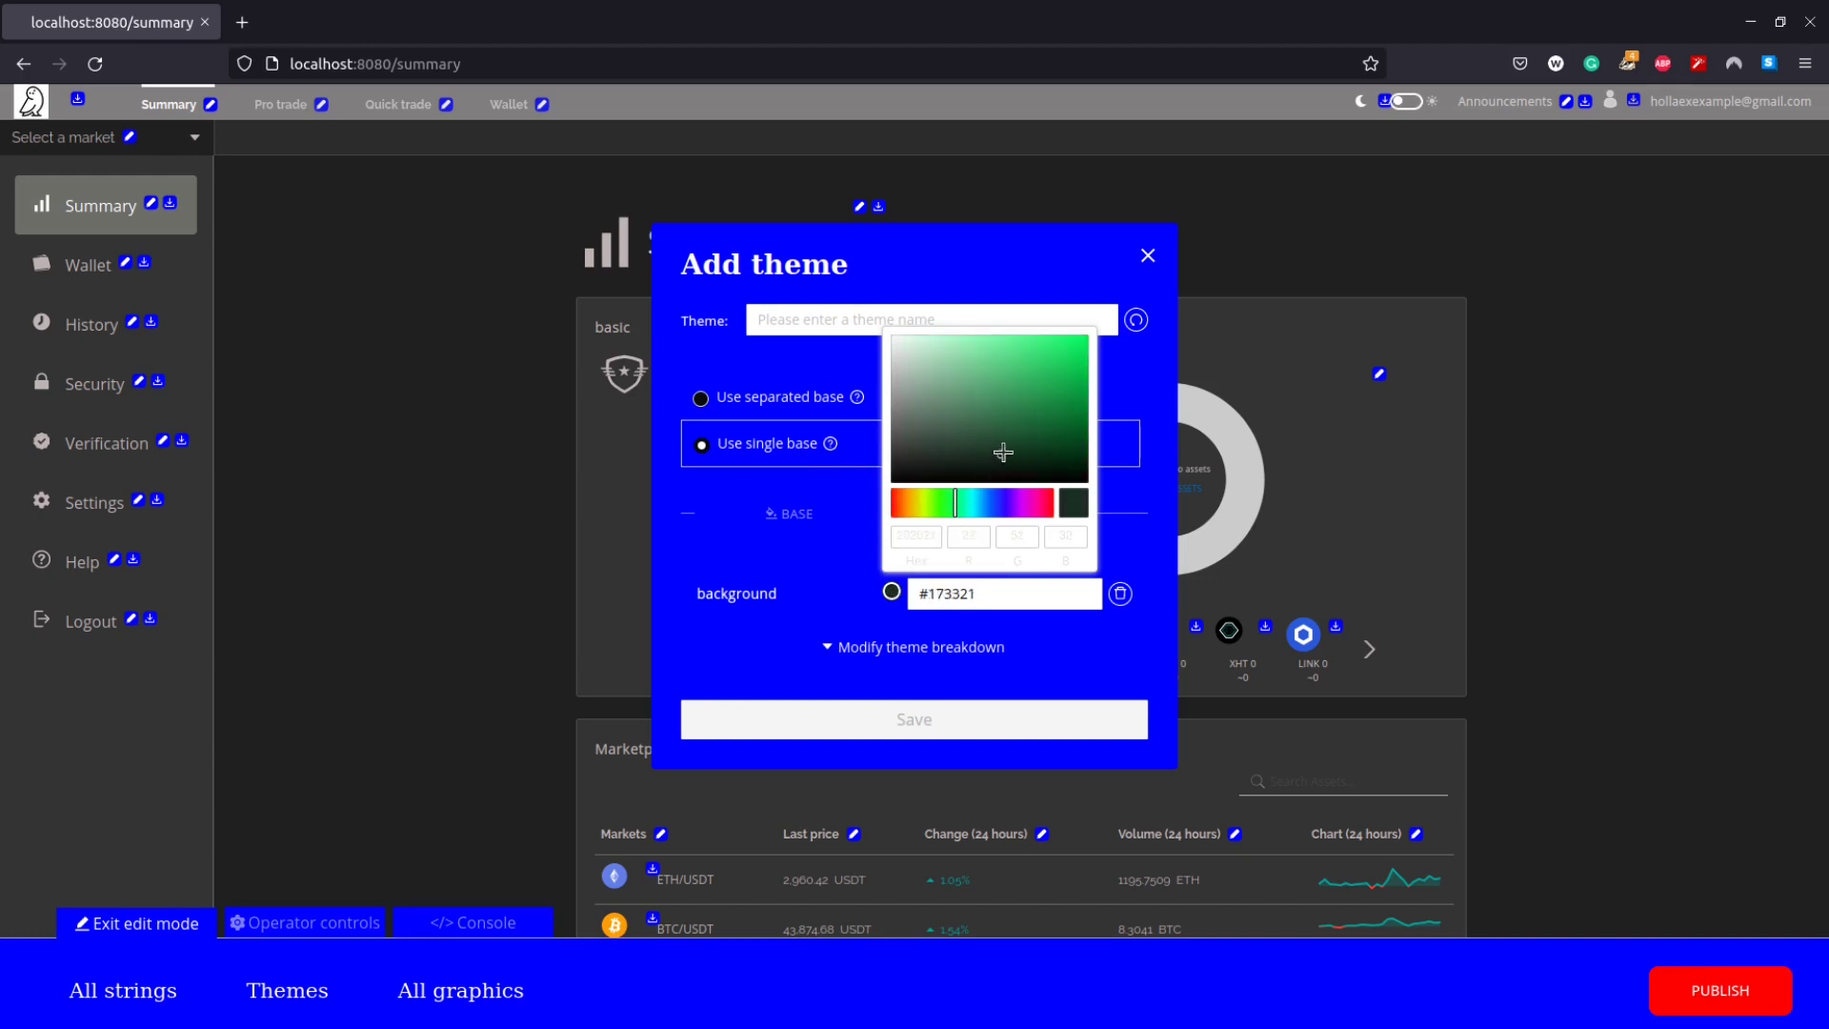
drag(1003, 452, 1083, 411)
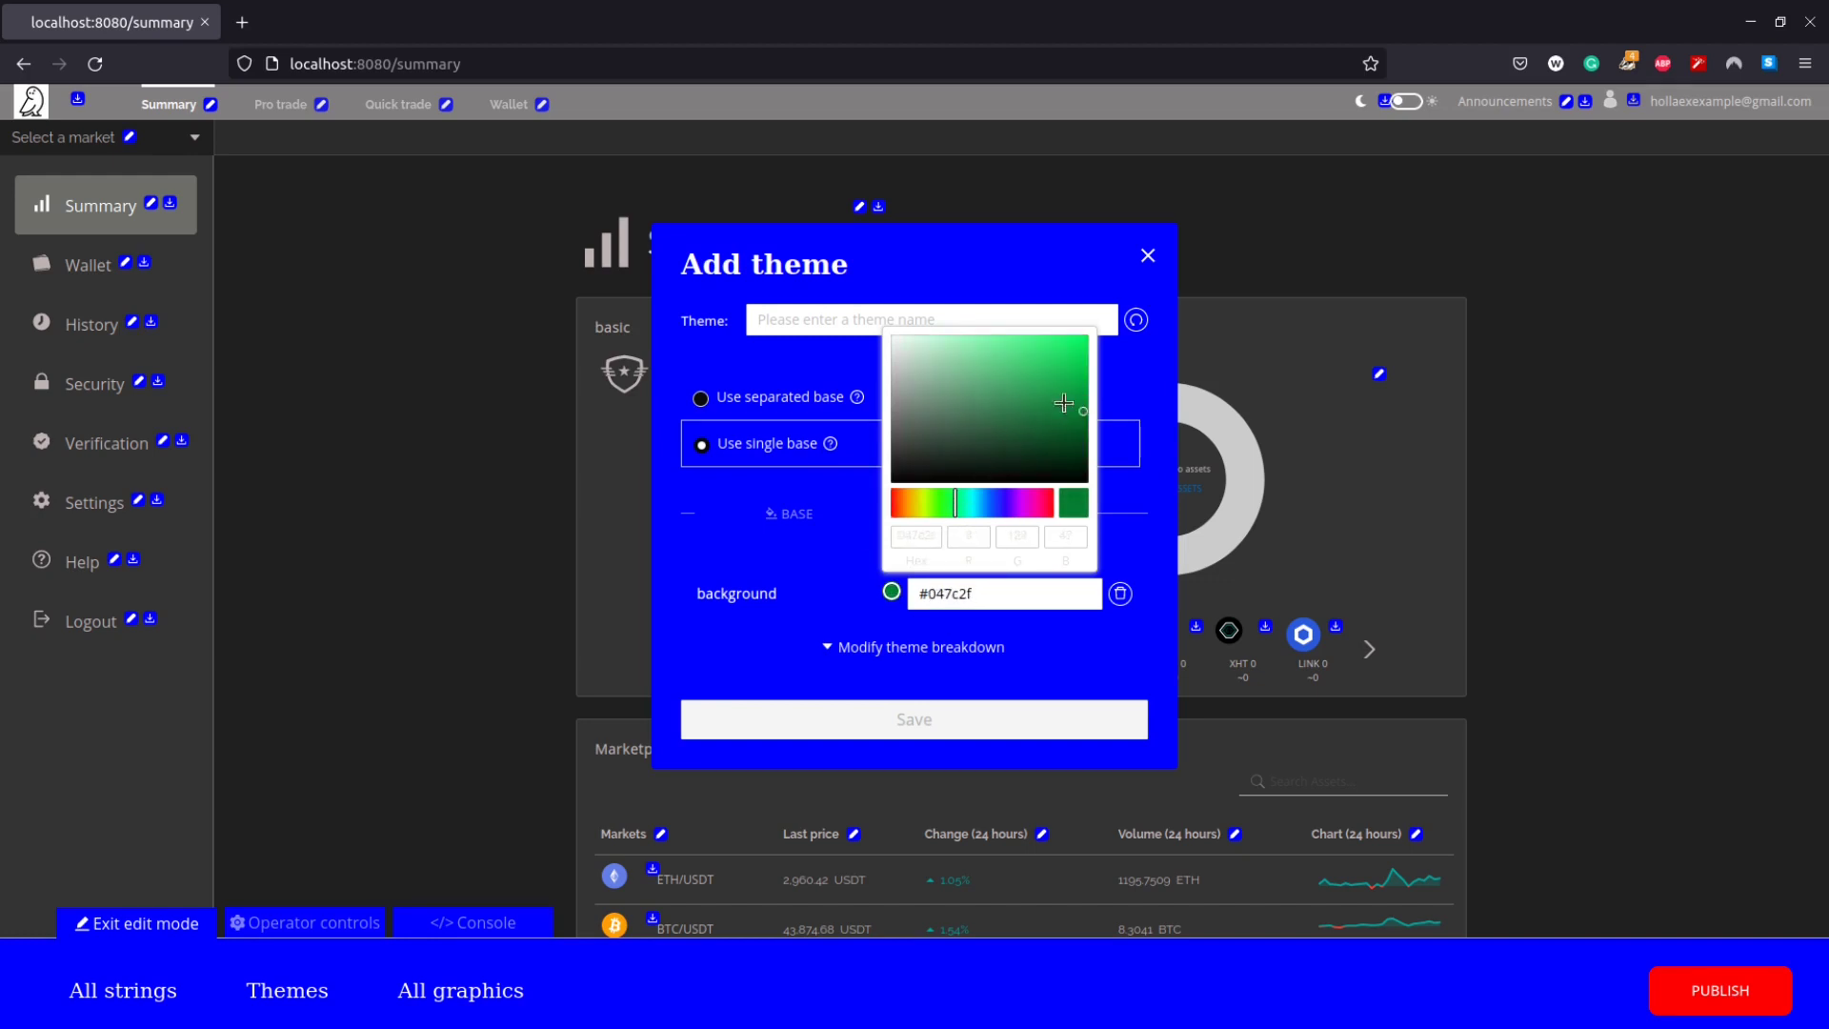
click(811, 317)
text(Forest)
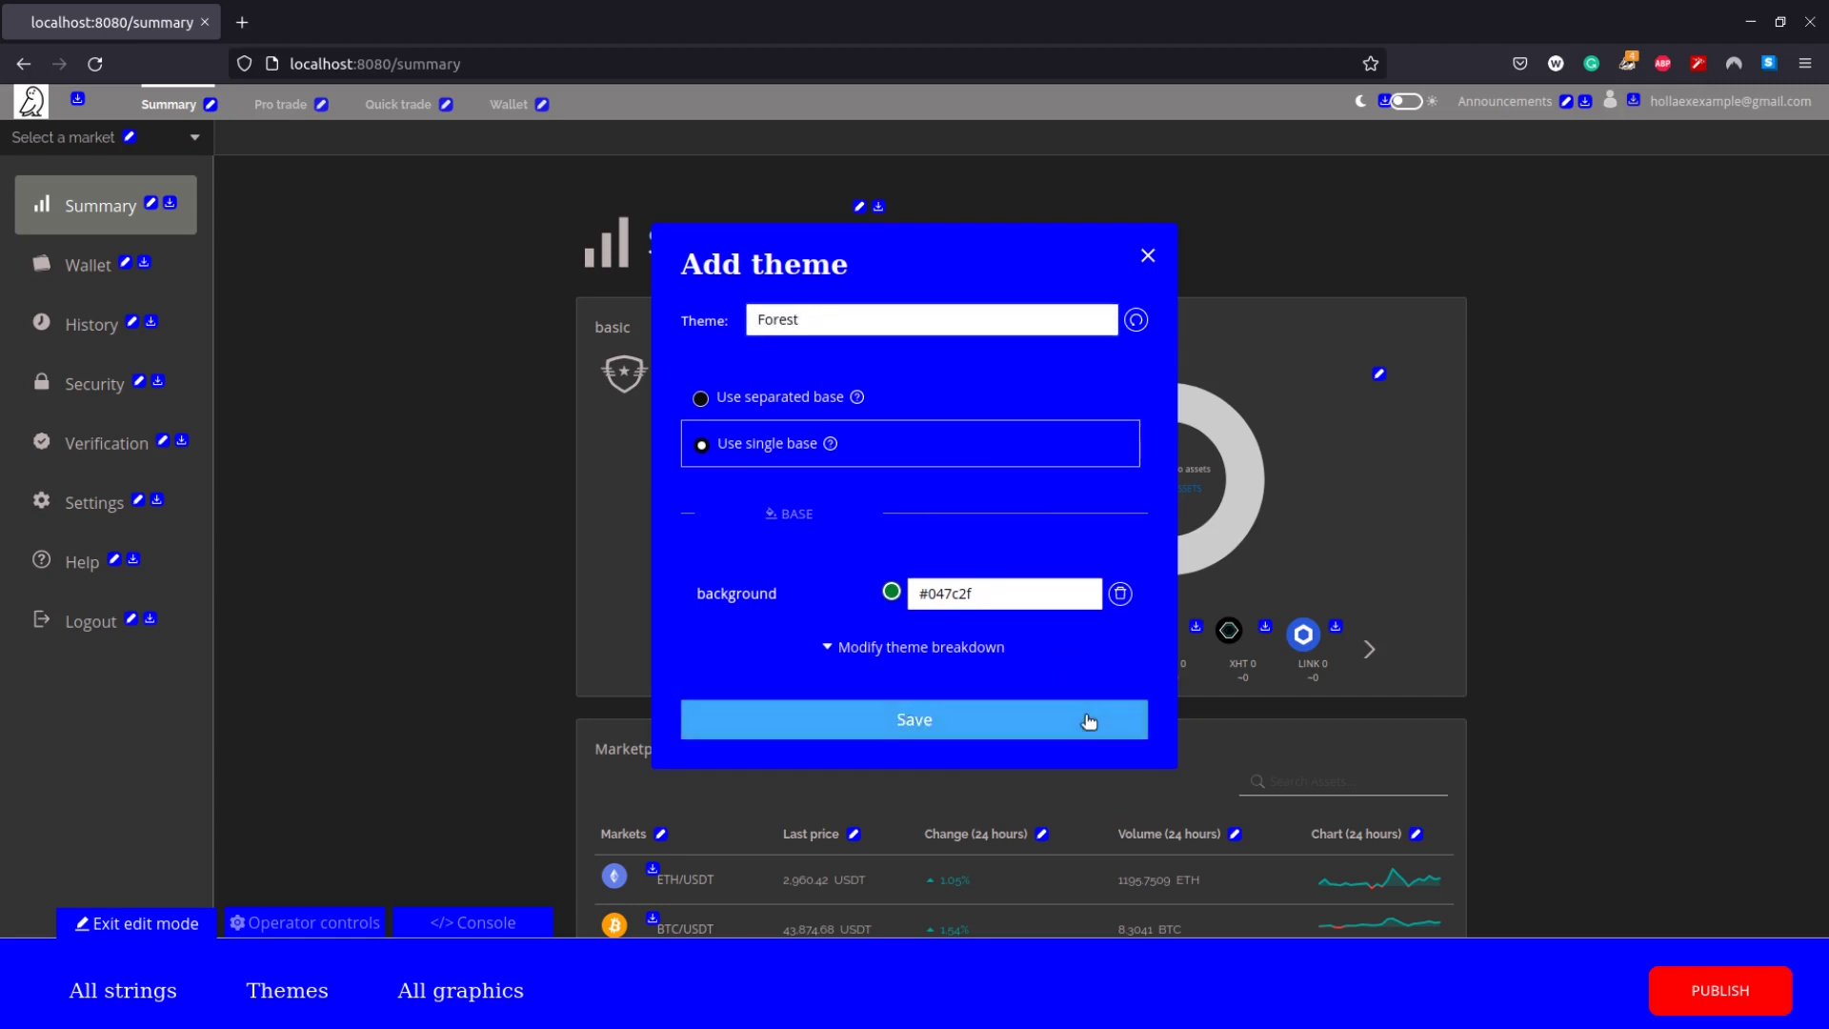
Save and confirm the Forest theme, then apply it to the exchange.
click(1091, 721)
click(1080, 628)
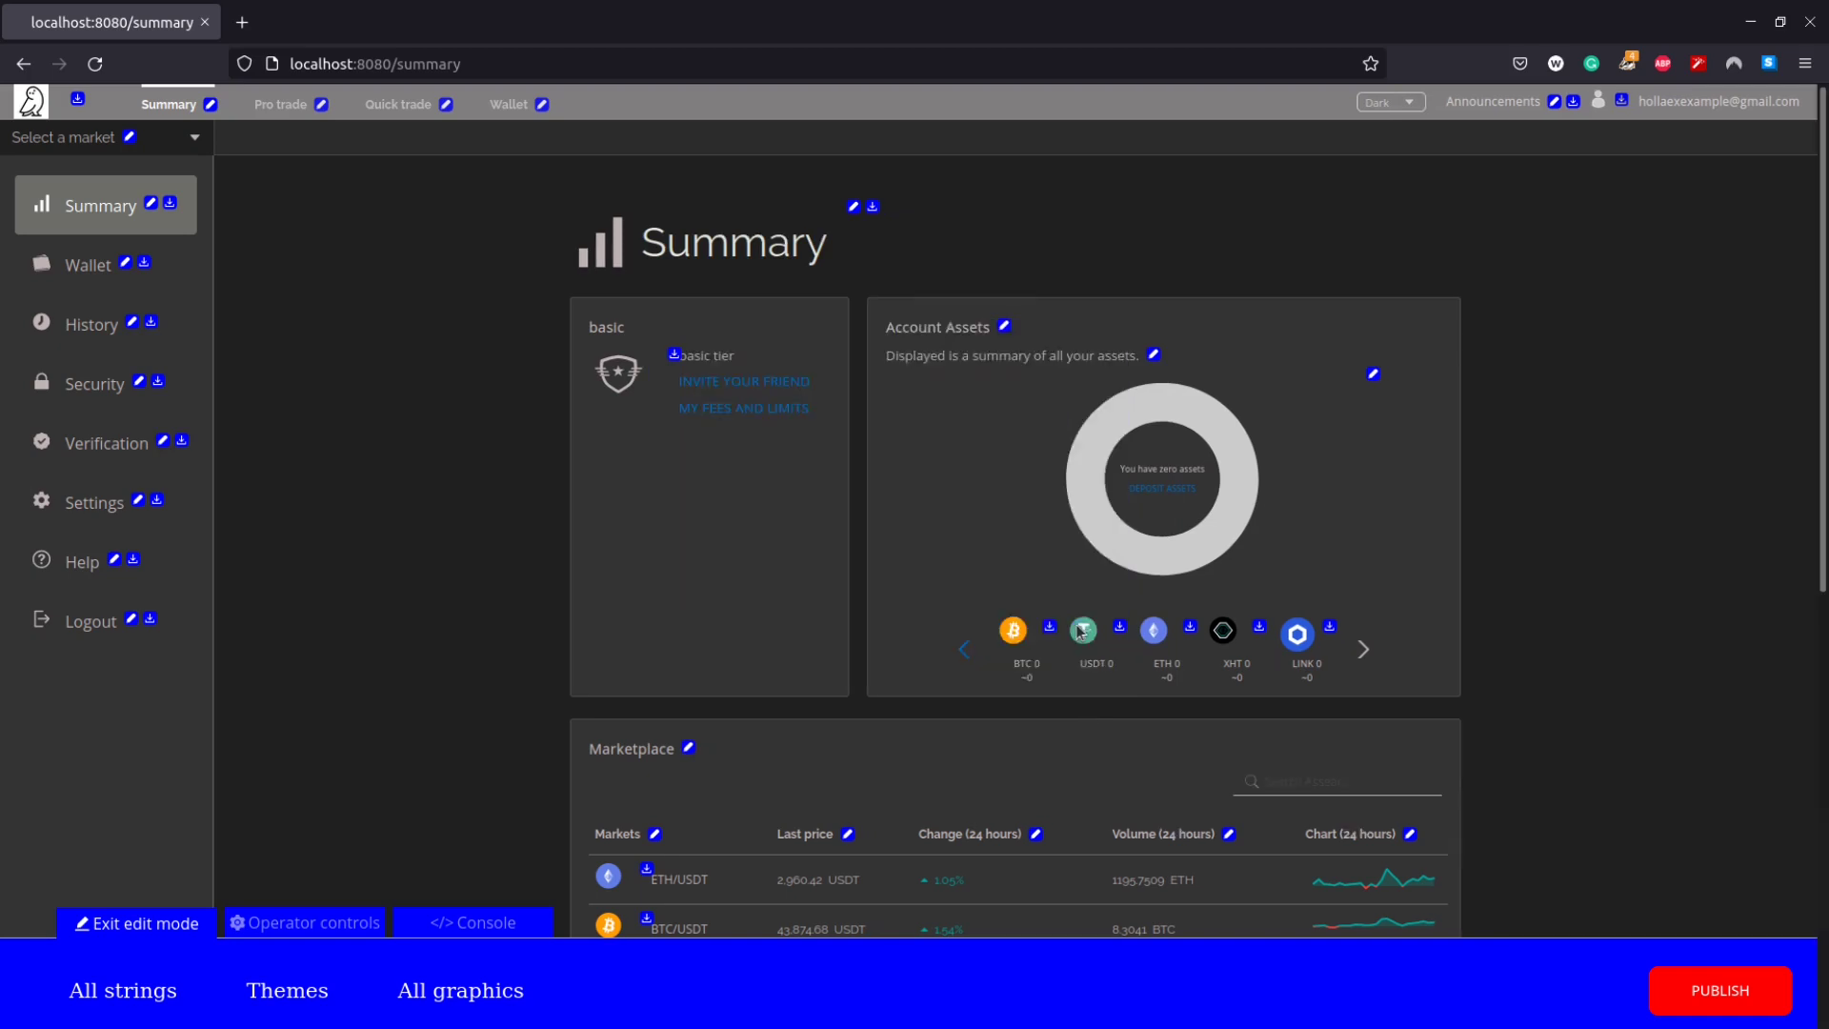
click(1399, 103)
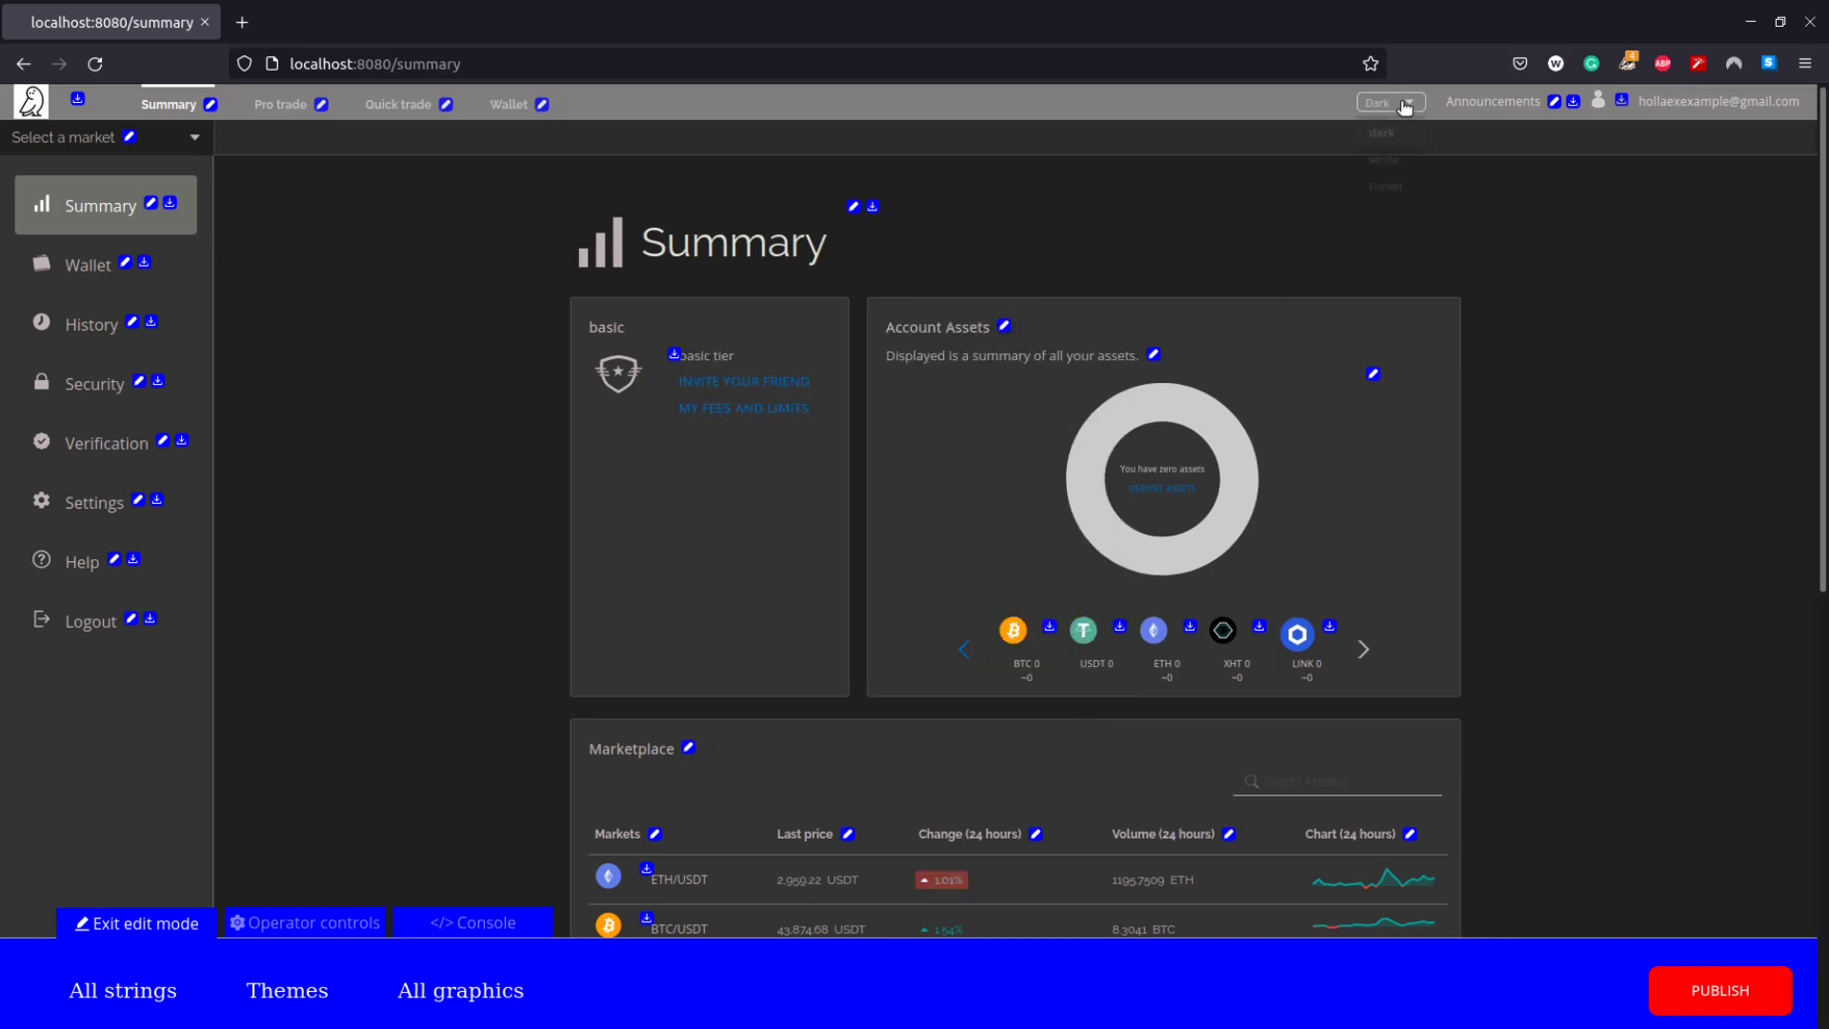
click(1389, 186)
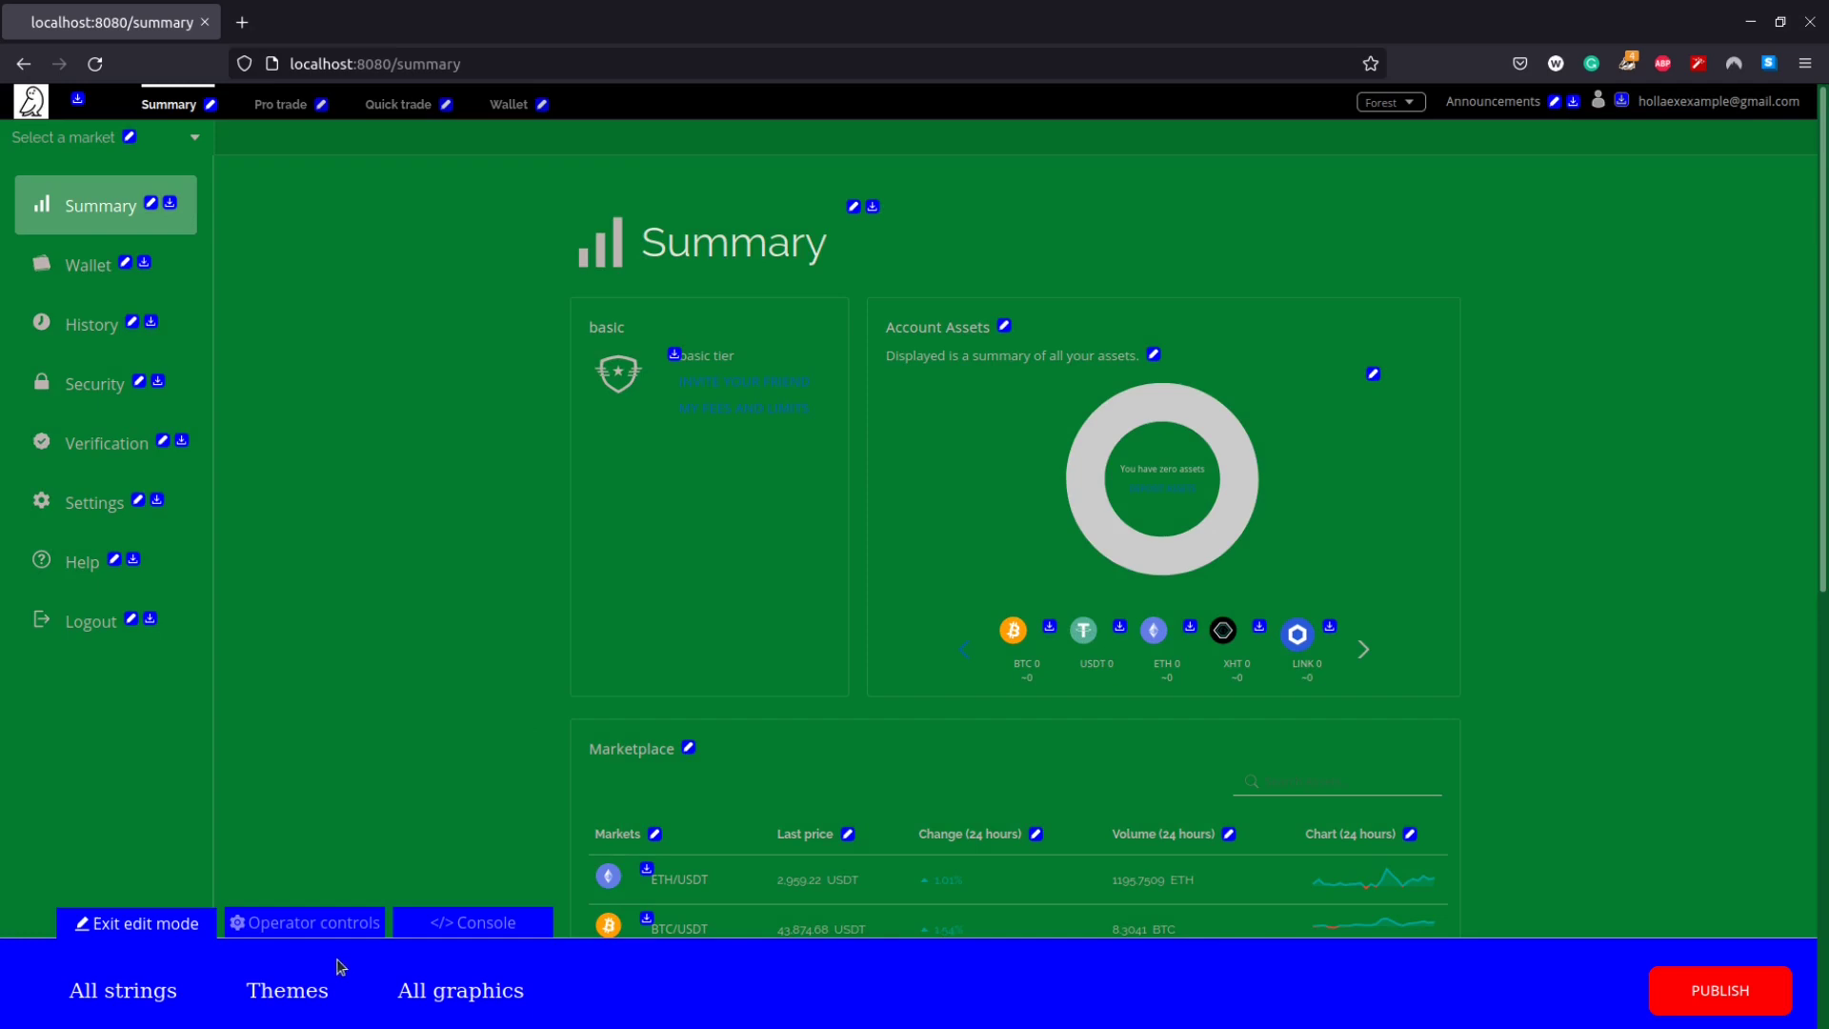
click(297, 994)
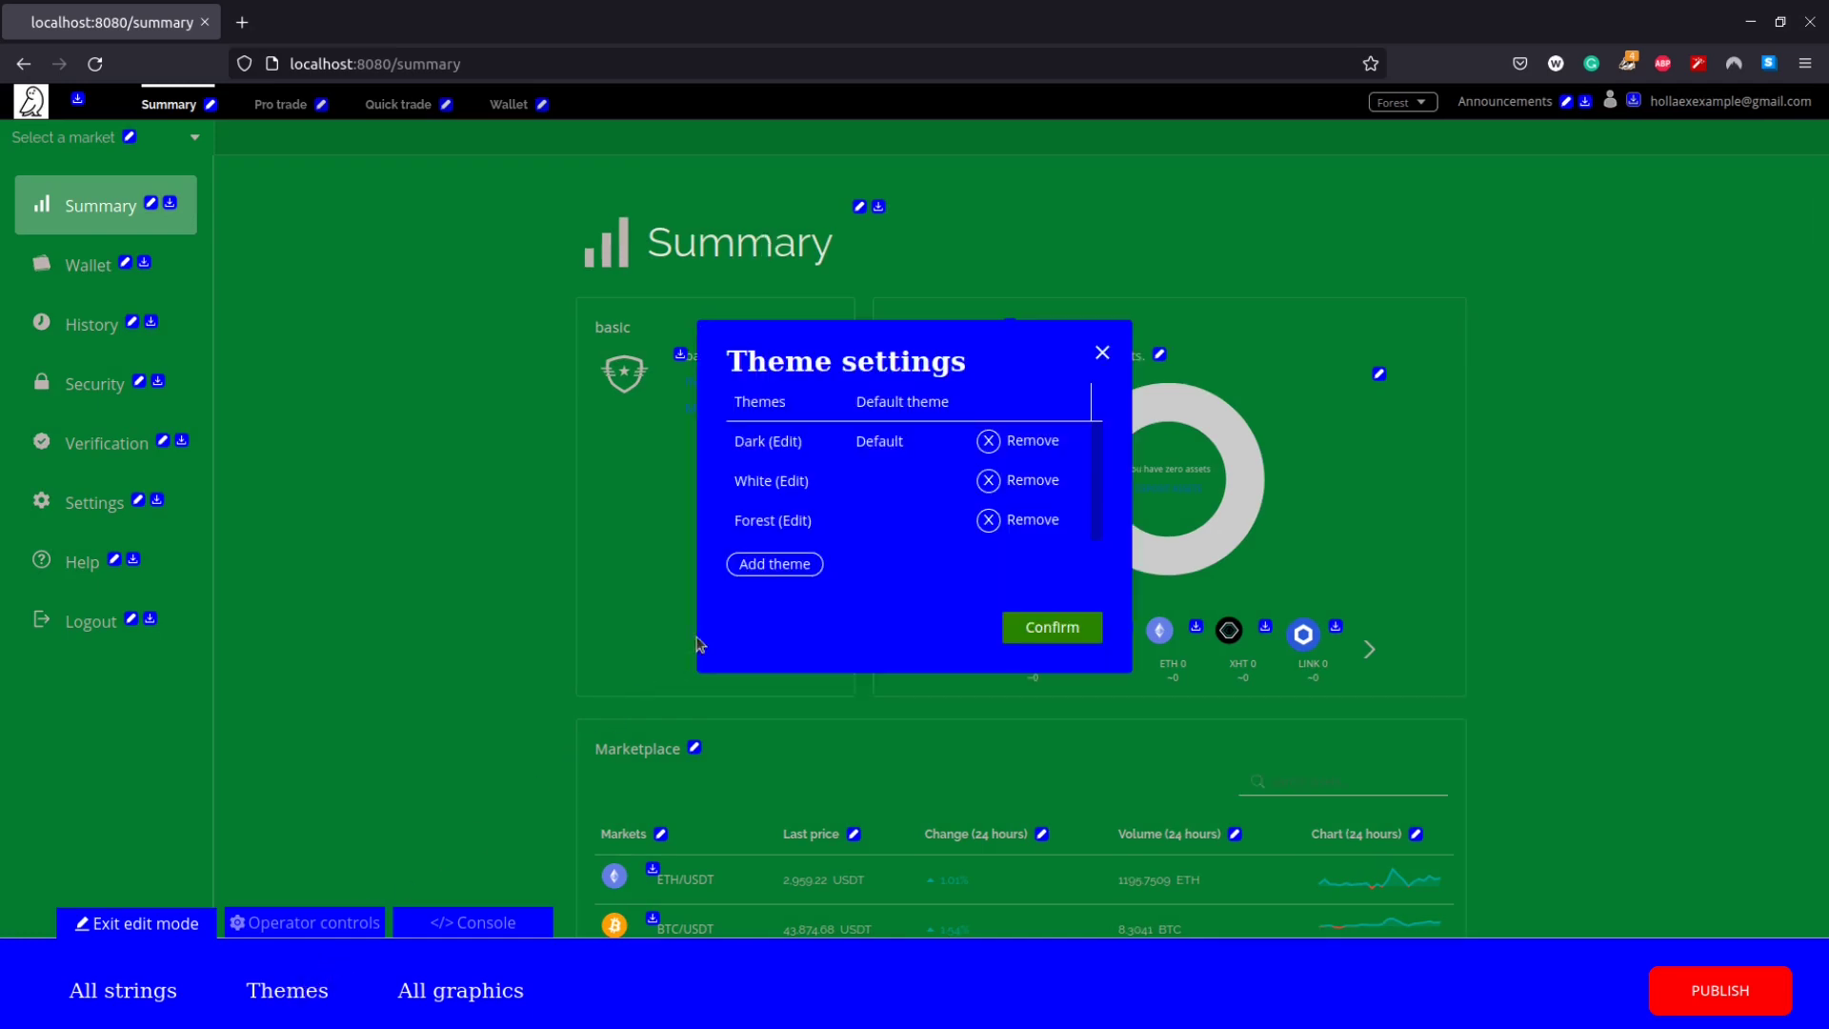
Start a dark-based theme named Ocean with blue background #001bb9.
click(767, 562)
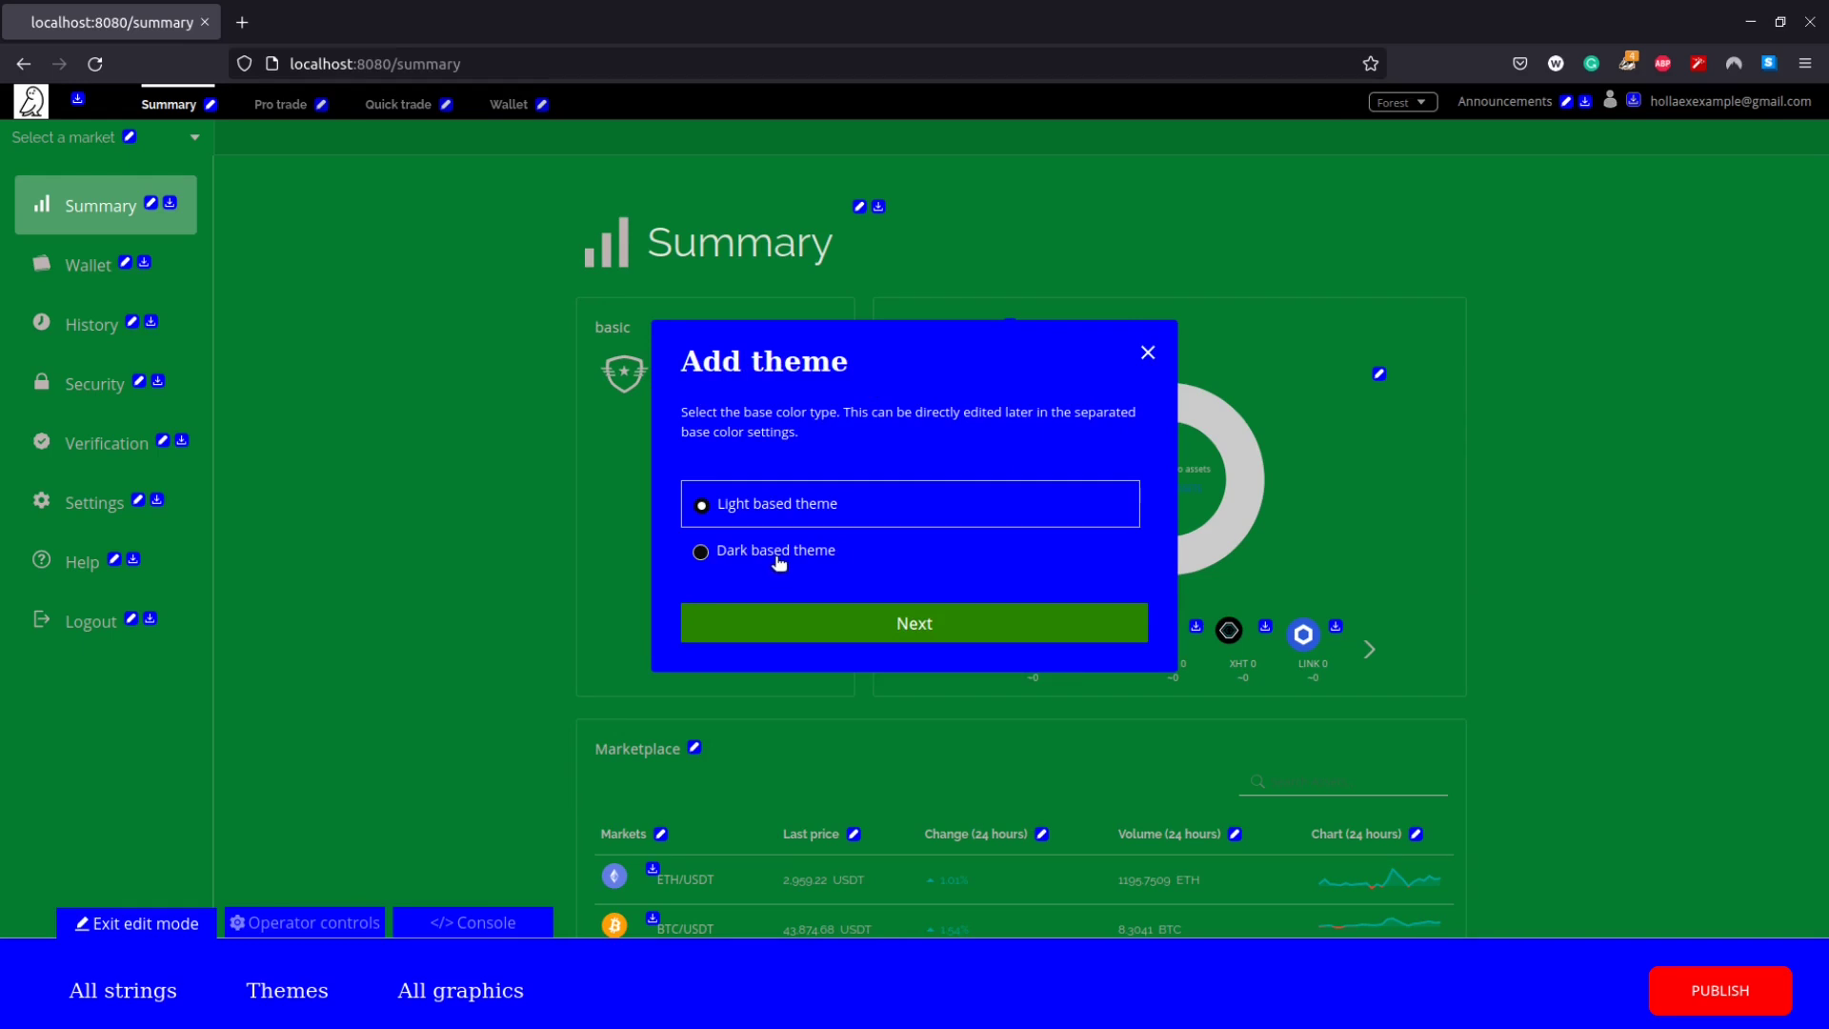
click(777, 560)
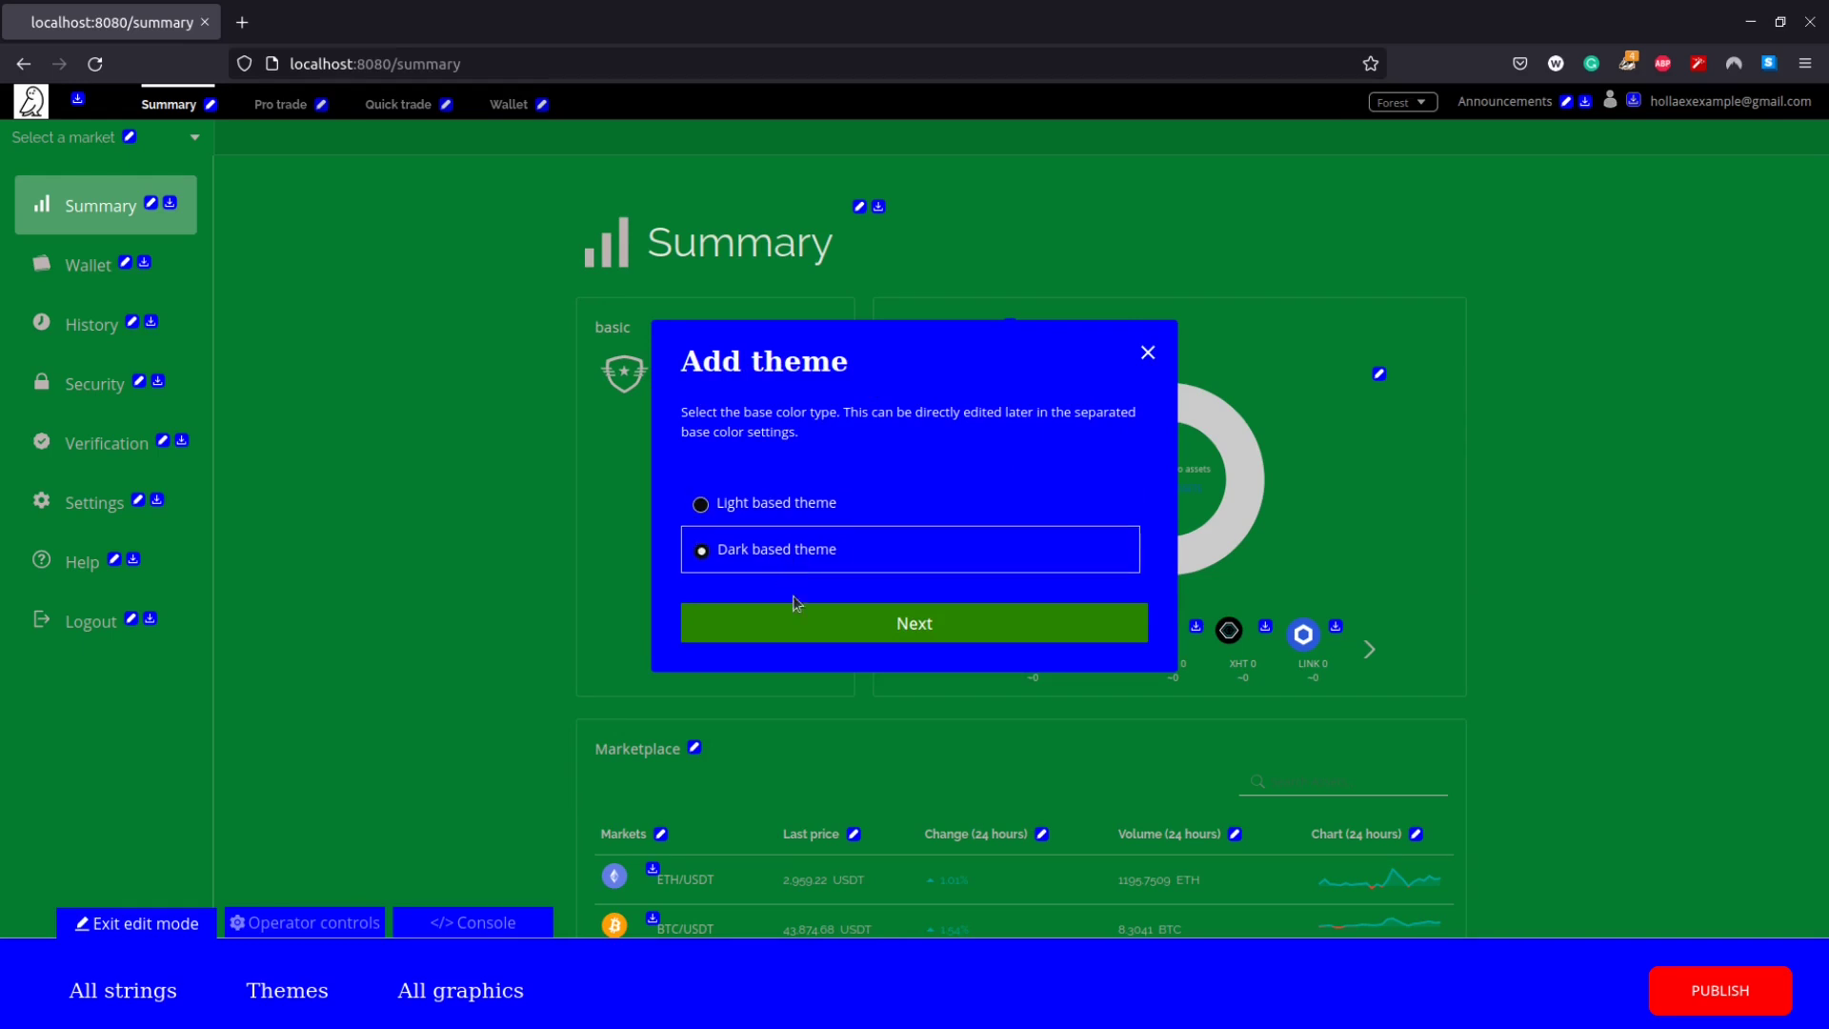
click(854, 636)
text(Ocean)
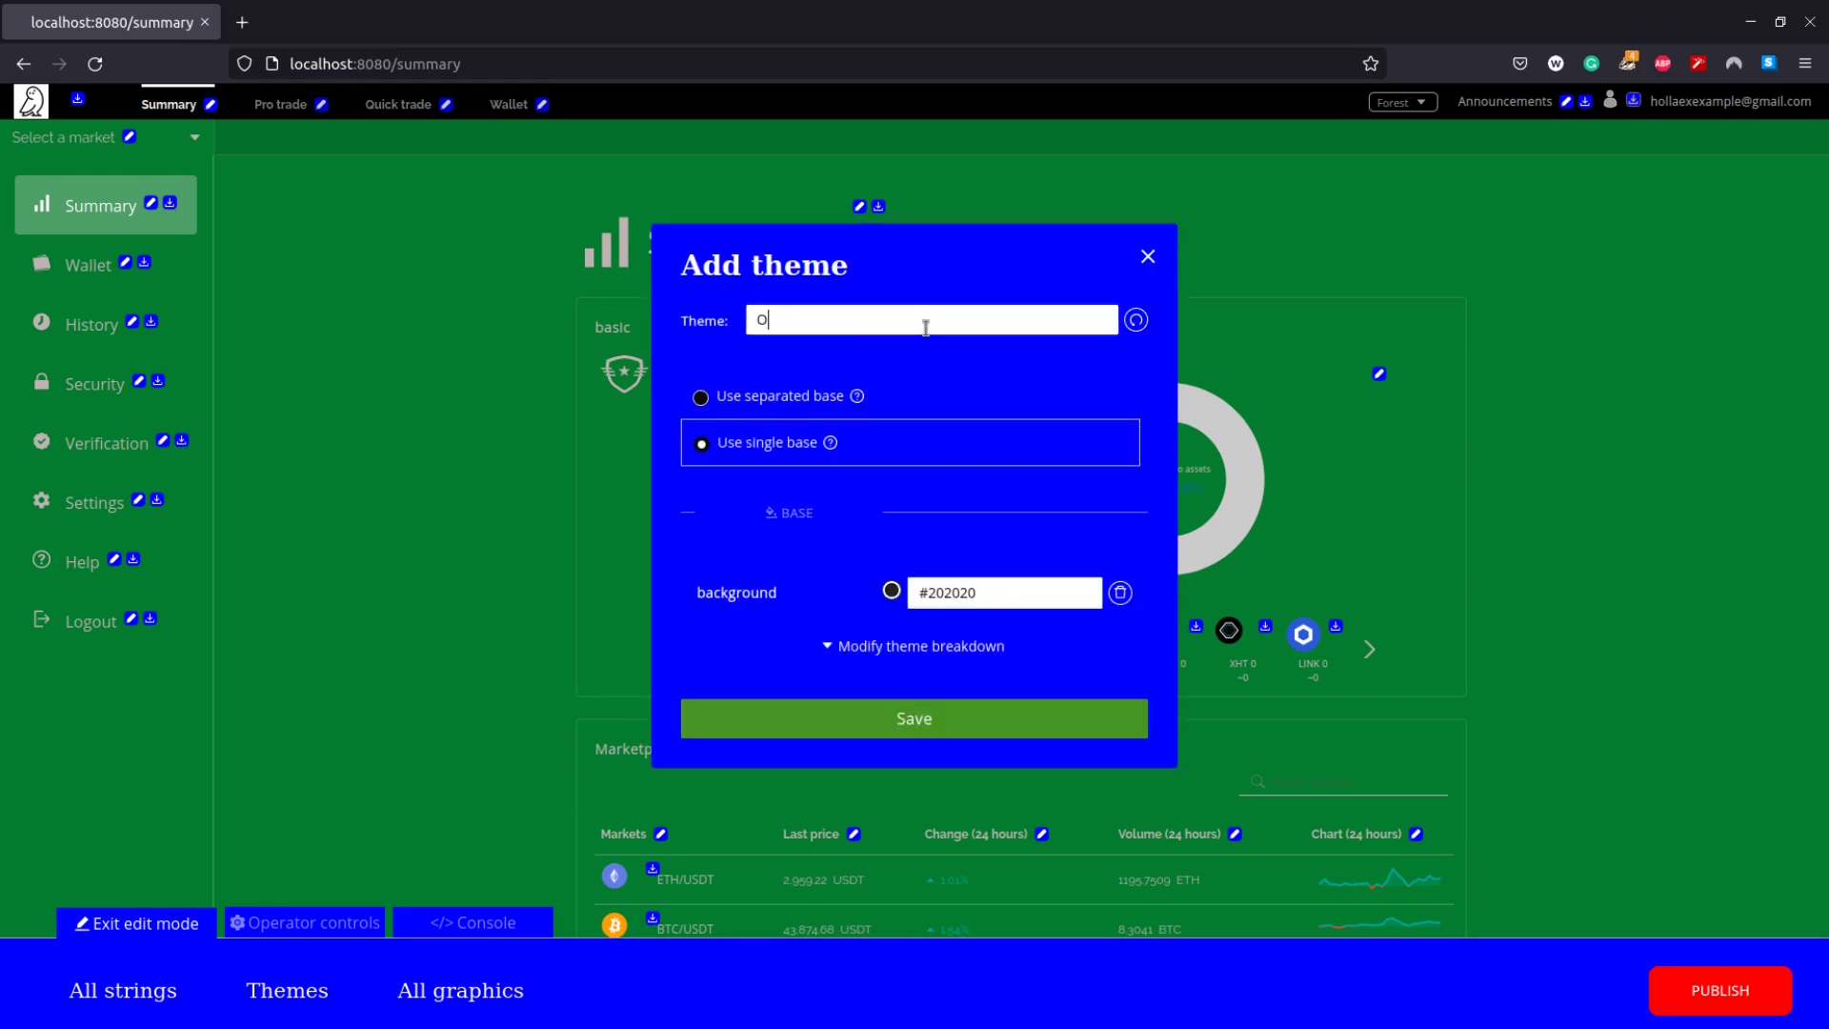
click(892, 591)
click(828, 546)
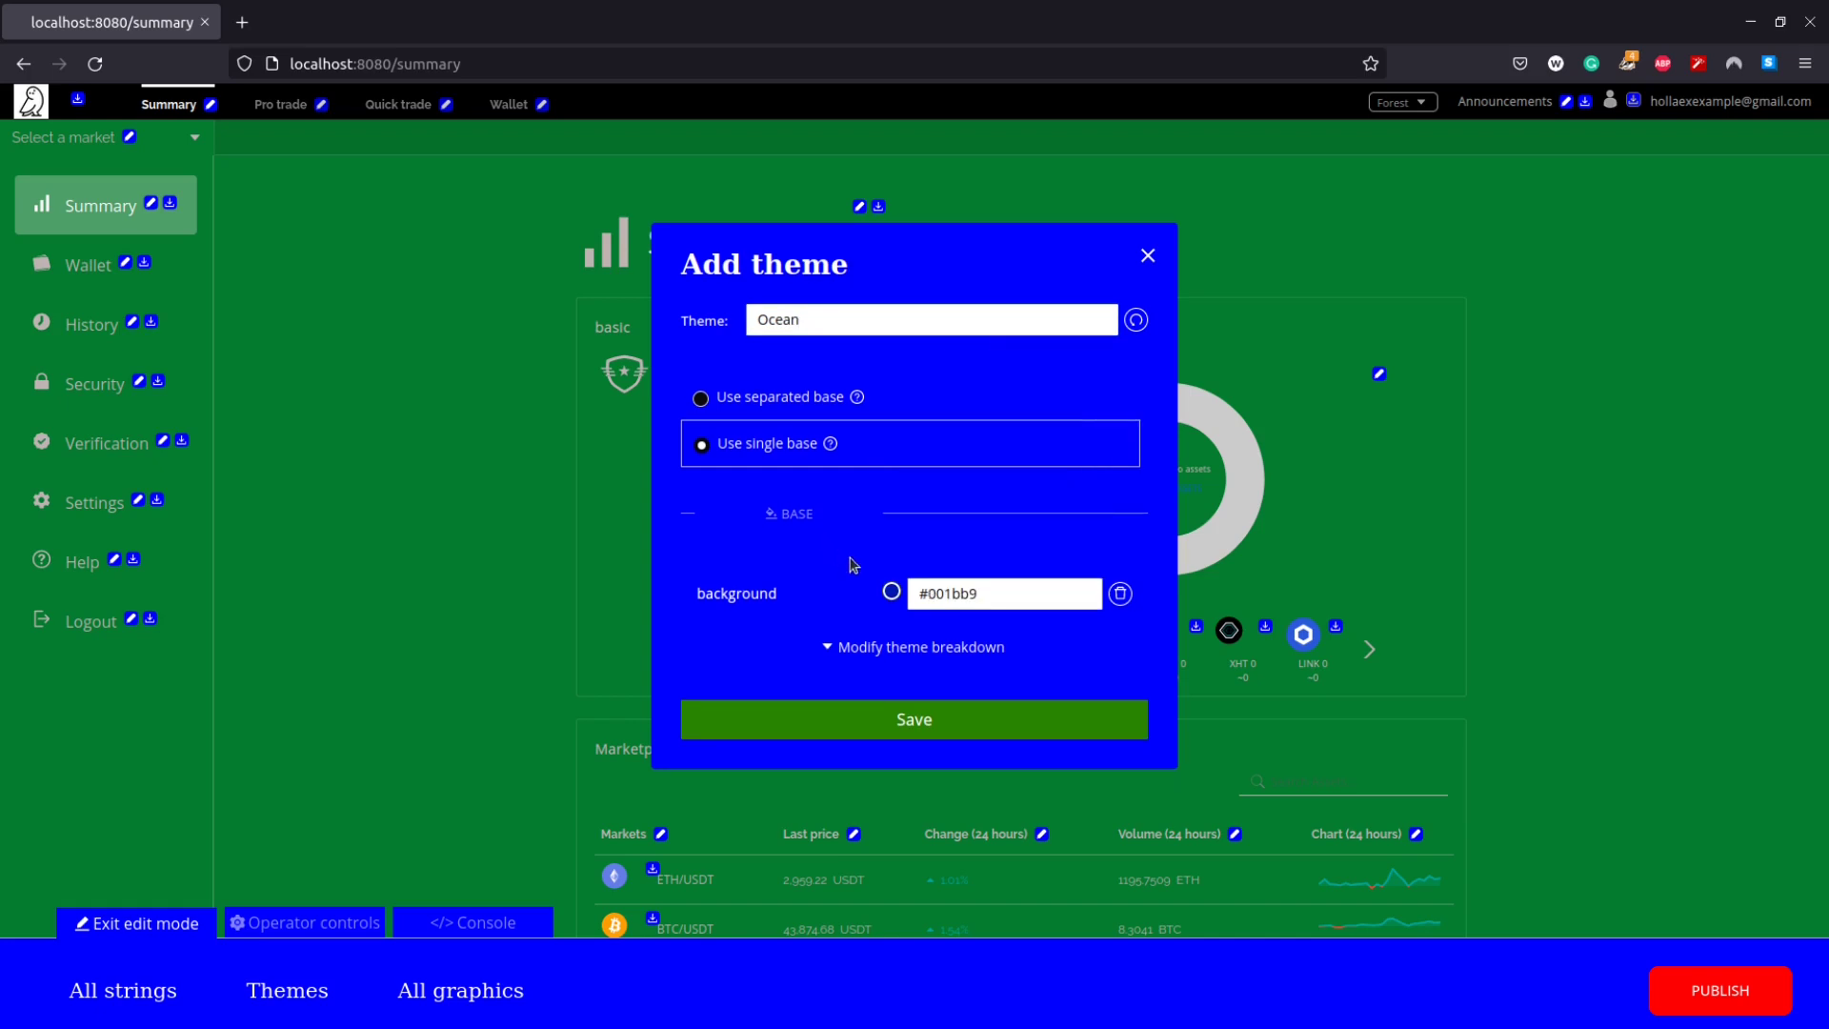
Adjust the Ocean breakdown values, setting wallet shade to .3, then save and confirm.
click(929, 652)
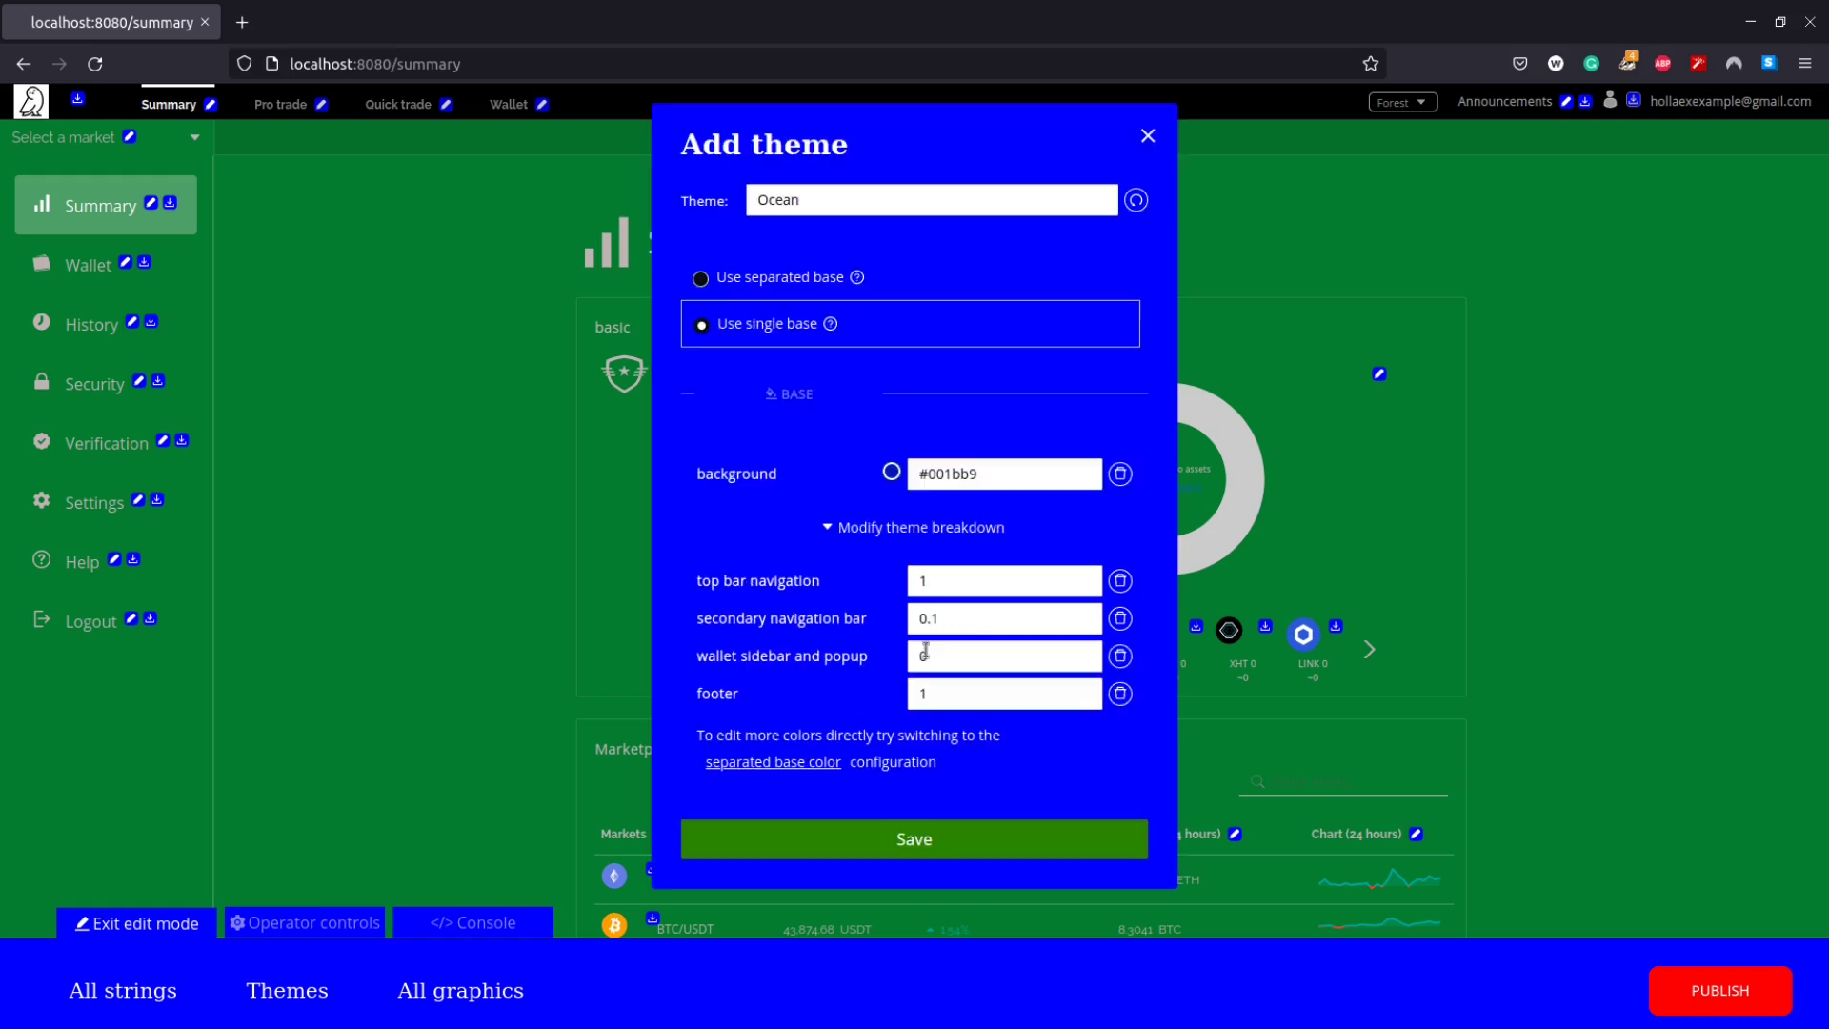
click(965, 582)
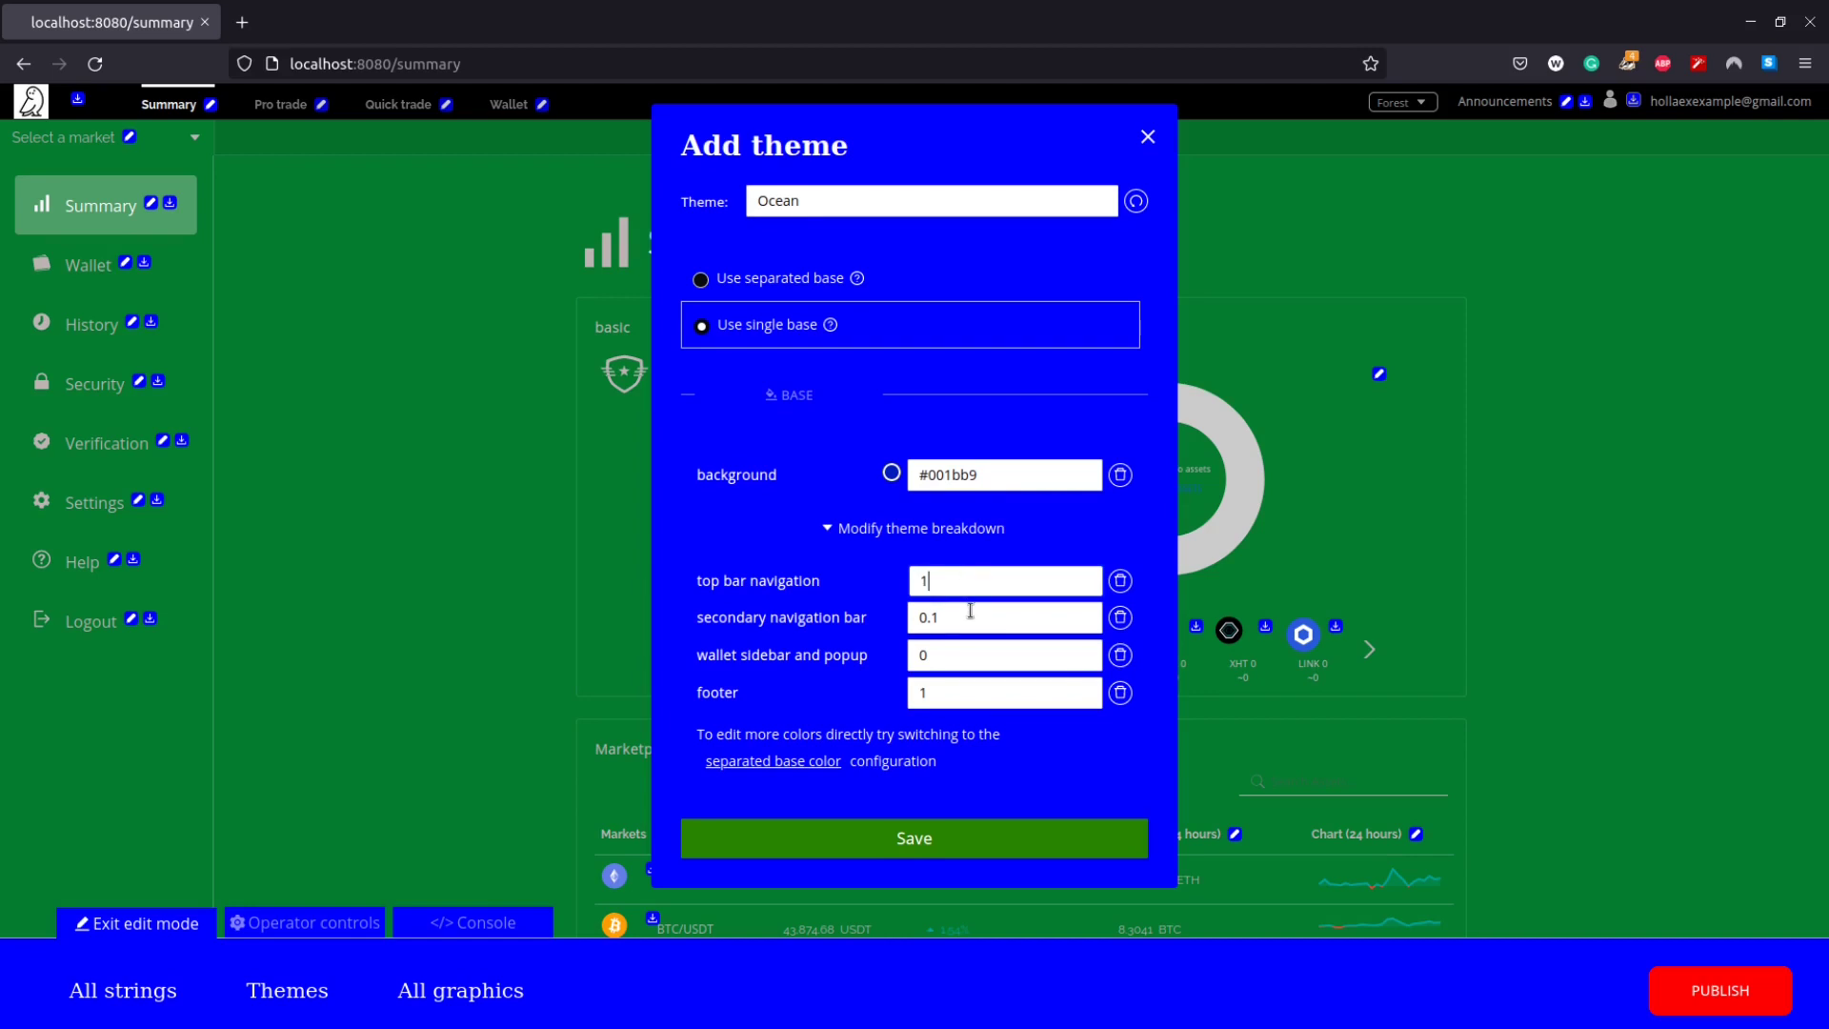
click(970, 611)
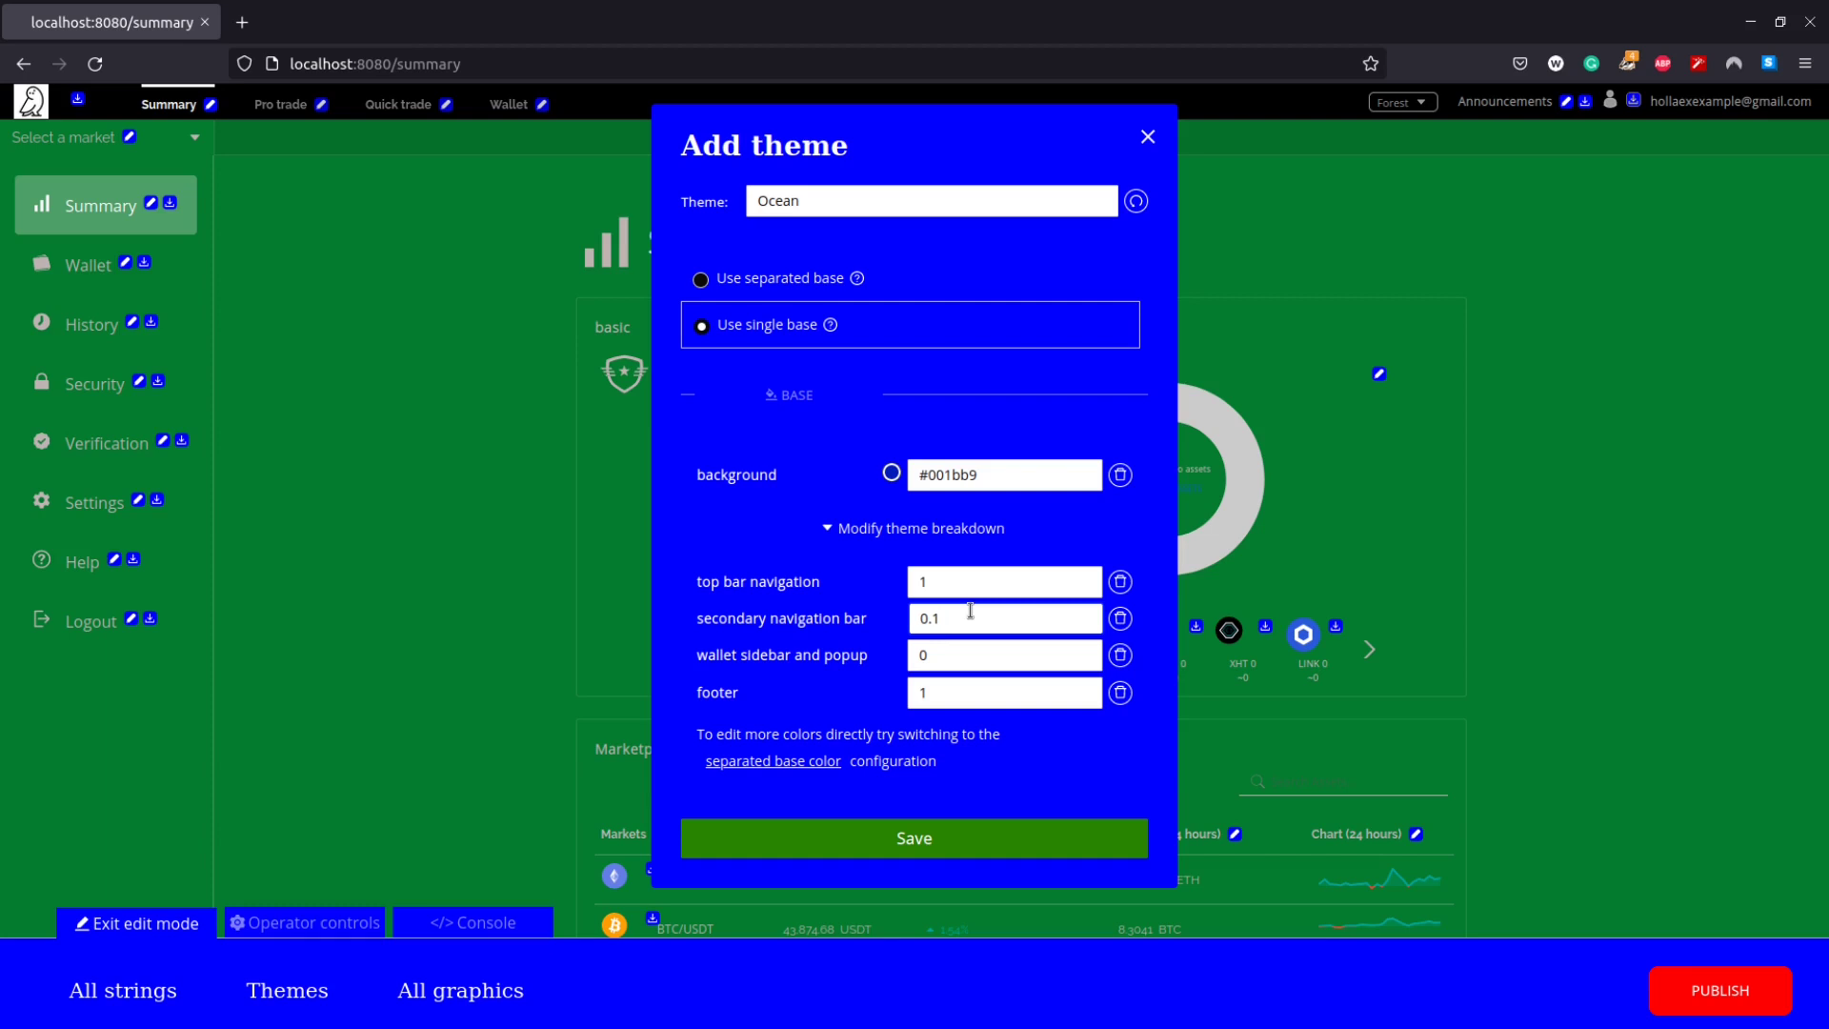
click(965, 650)
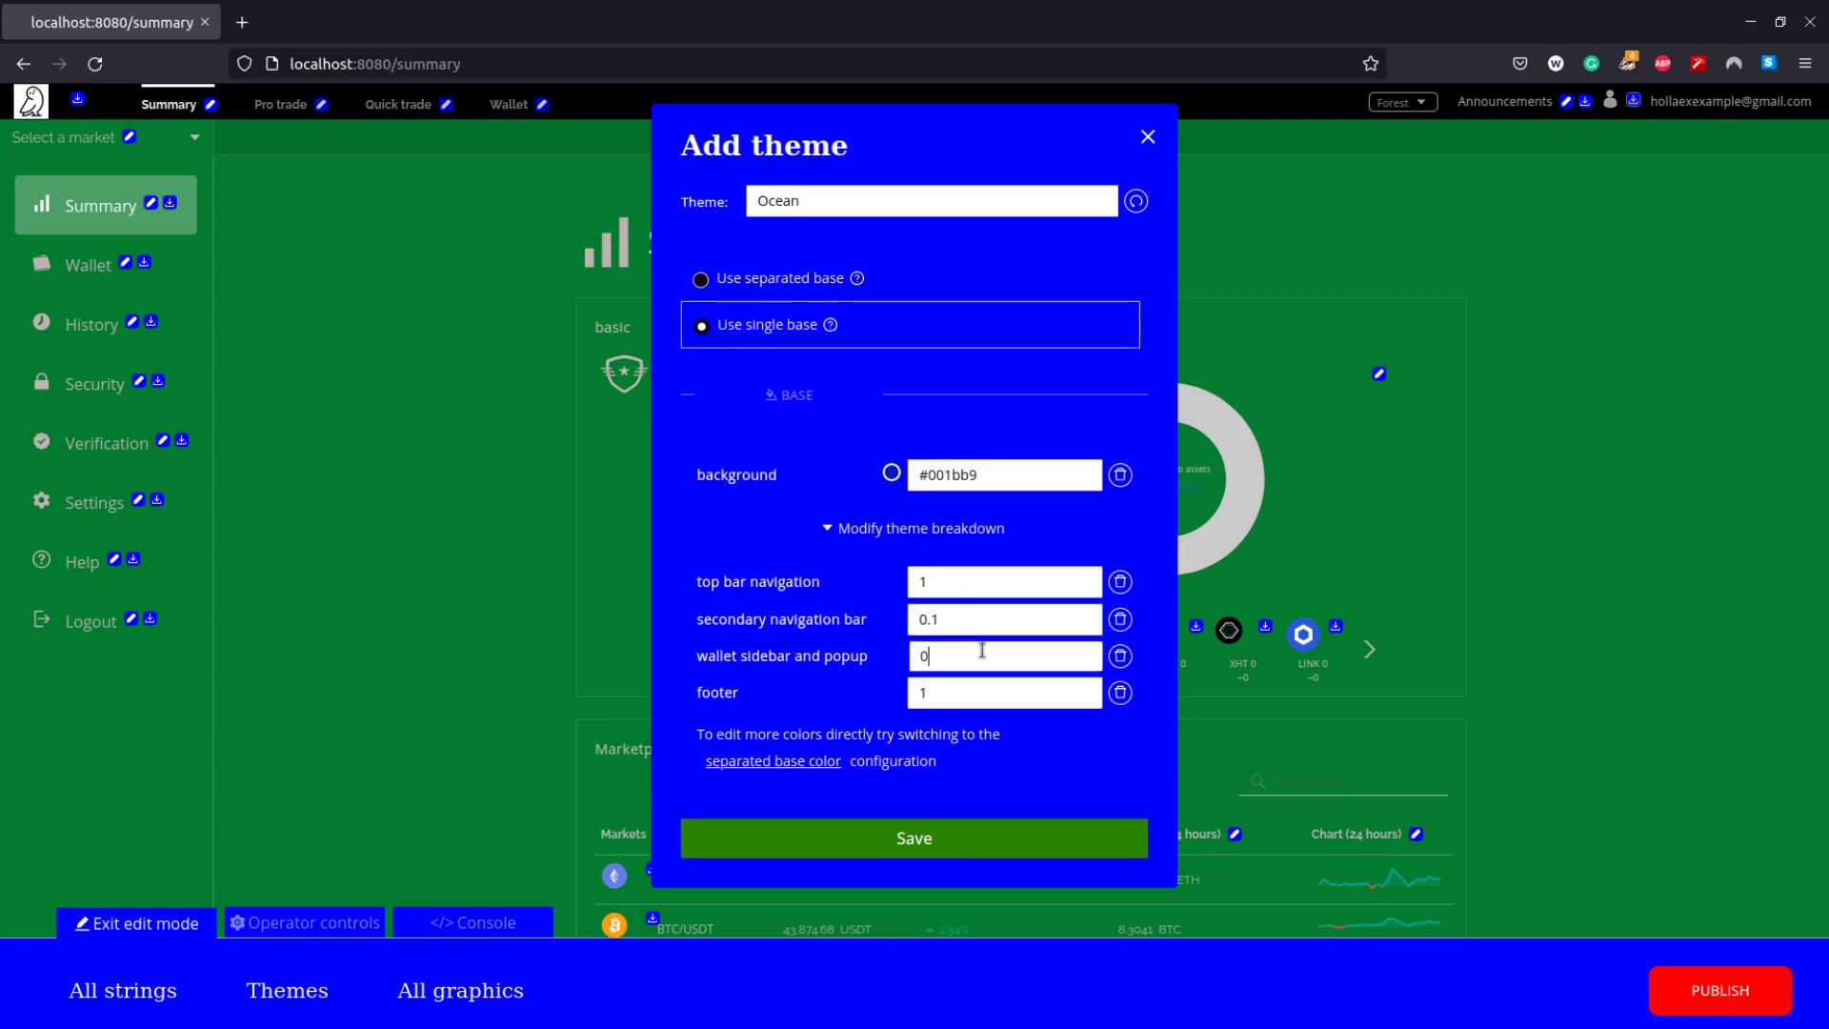
text(.3)
click(939, 838)
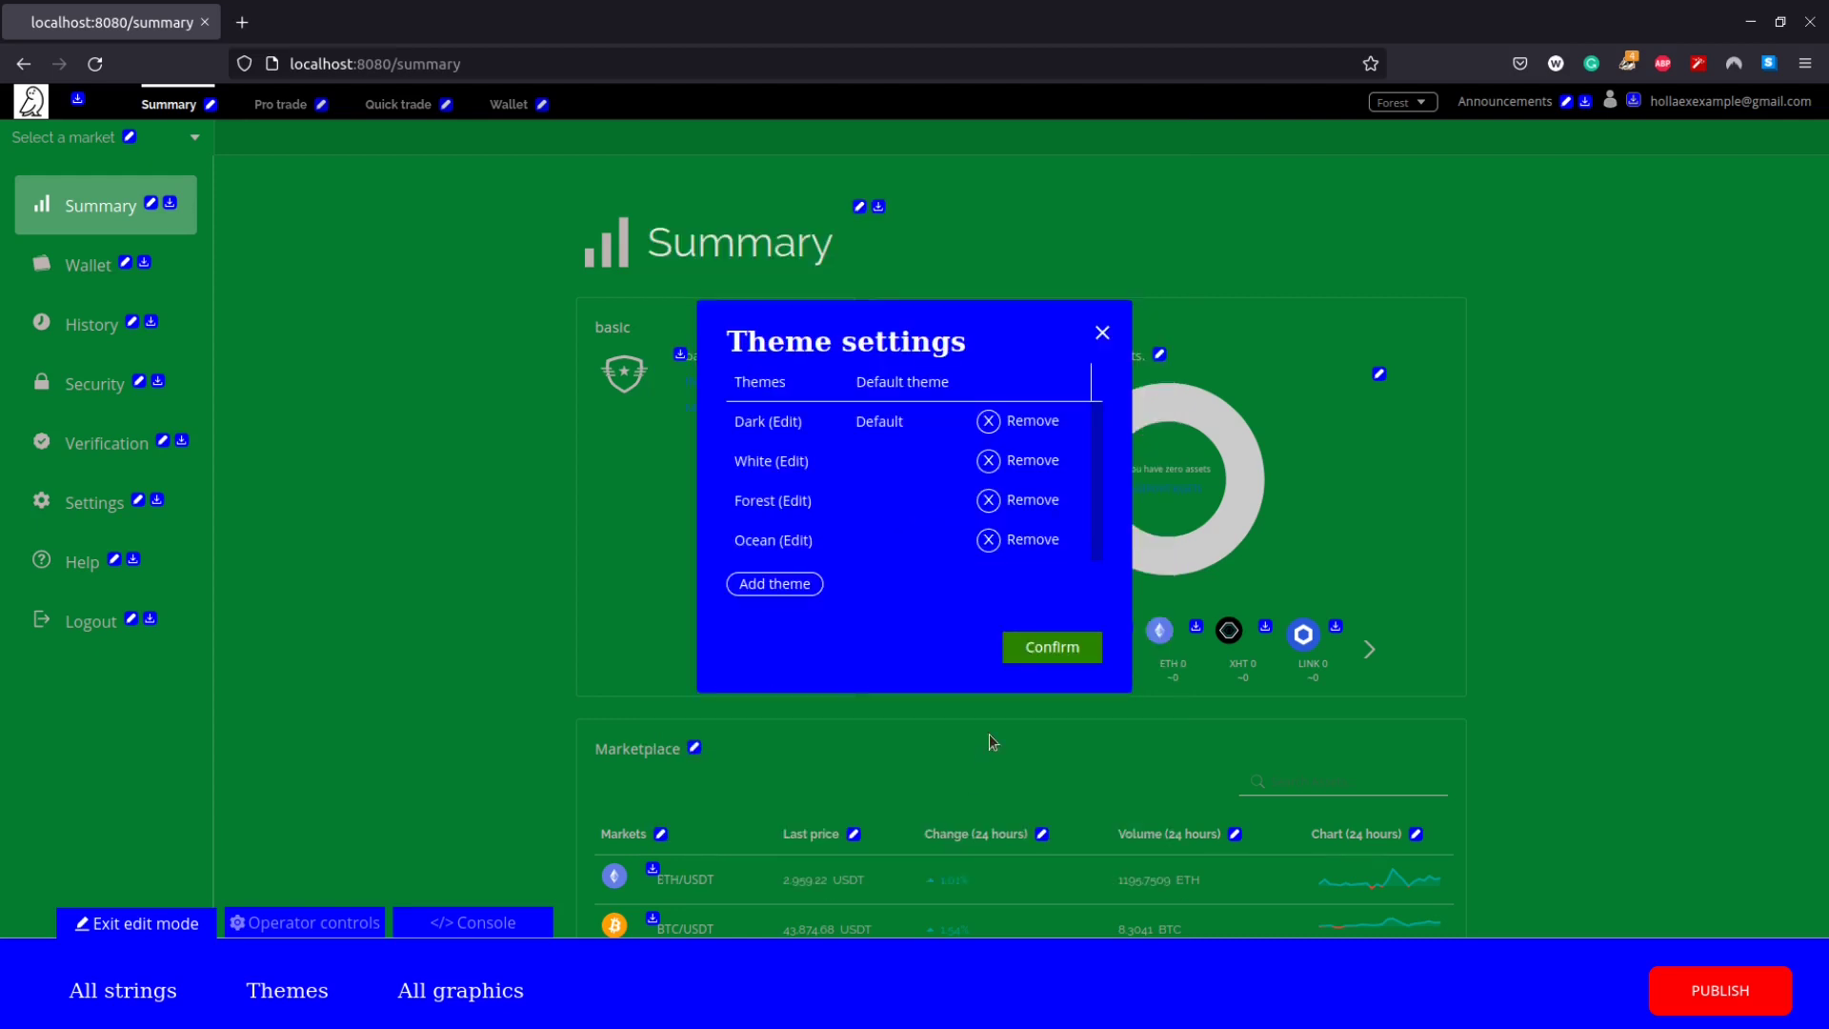
click(1036, 662)
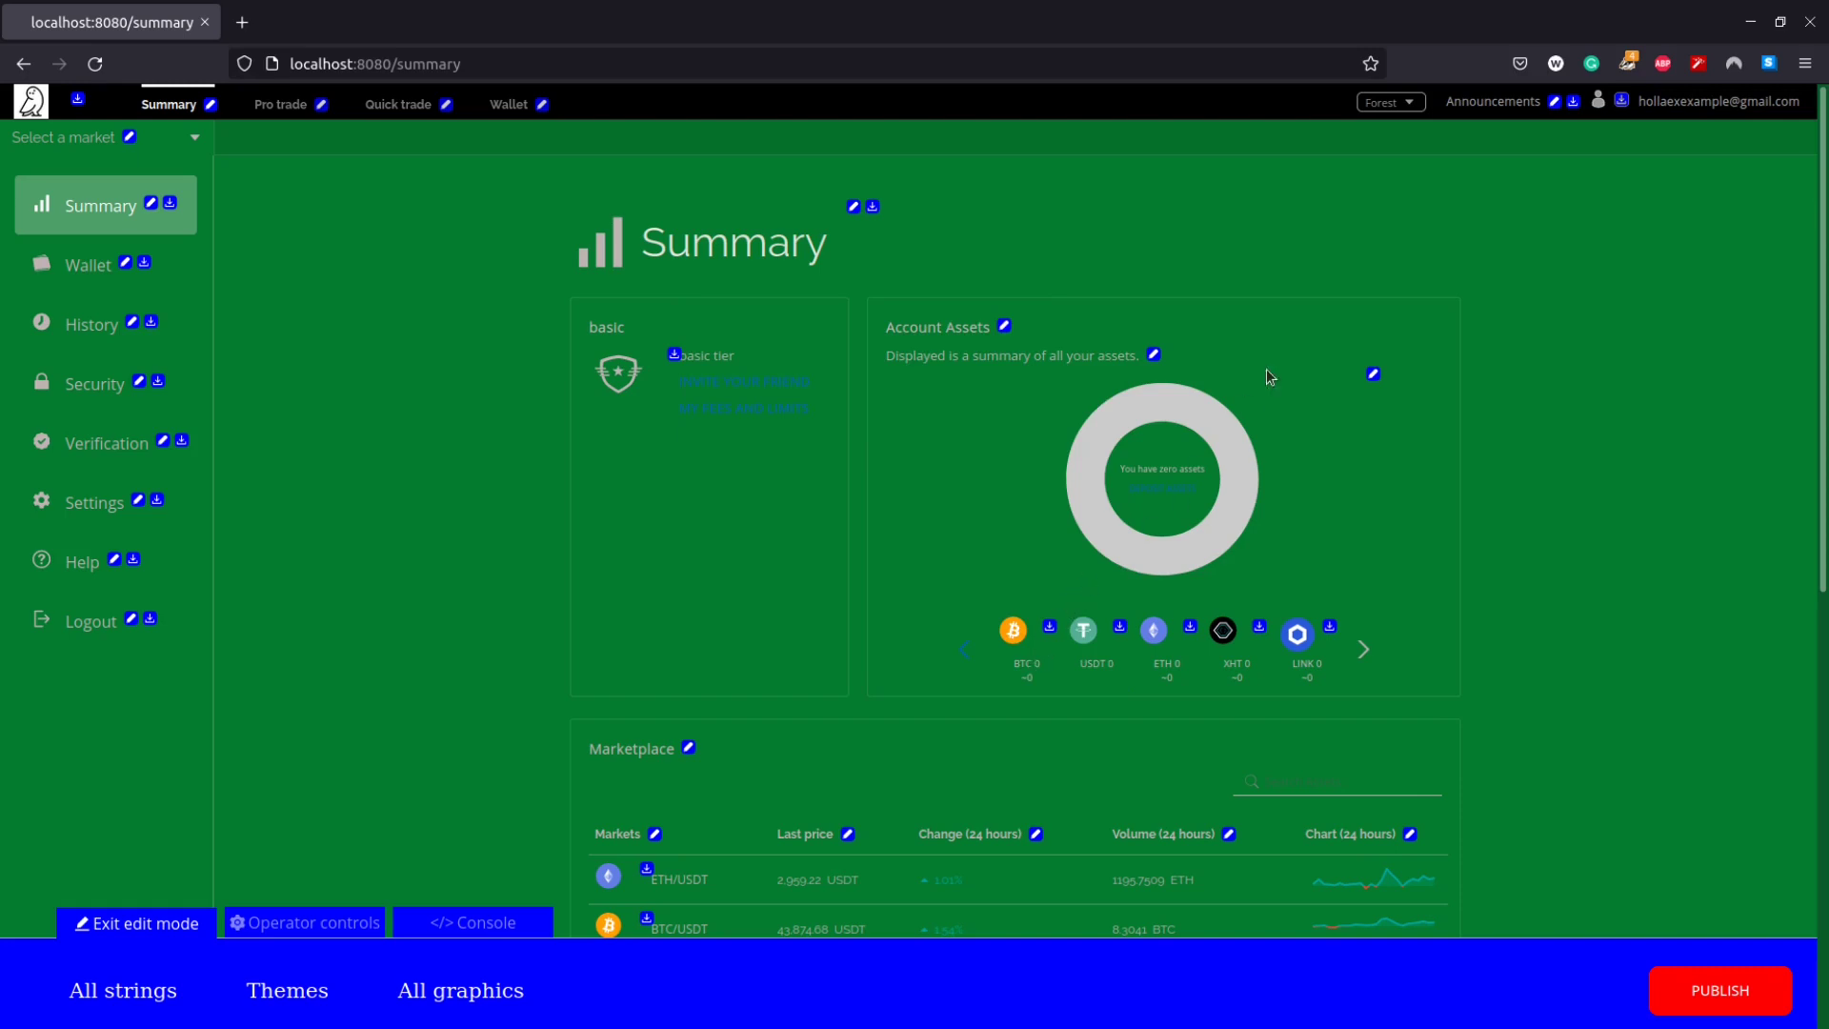
Apply the Ocean theme from the top-bar theme list and reopen the theme settings.
click(1419, 113)
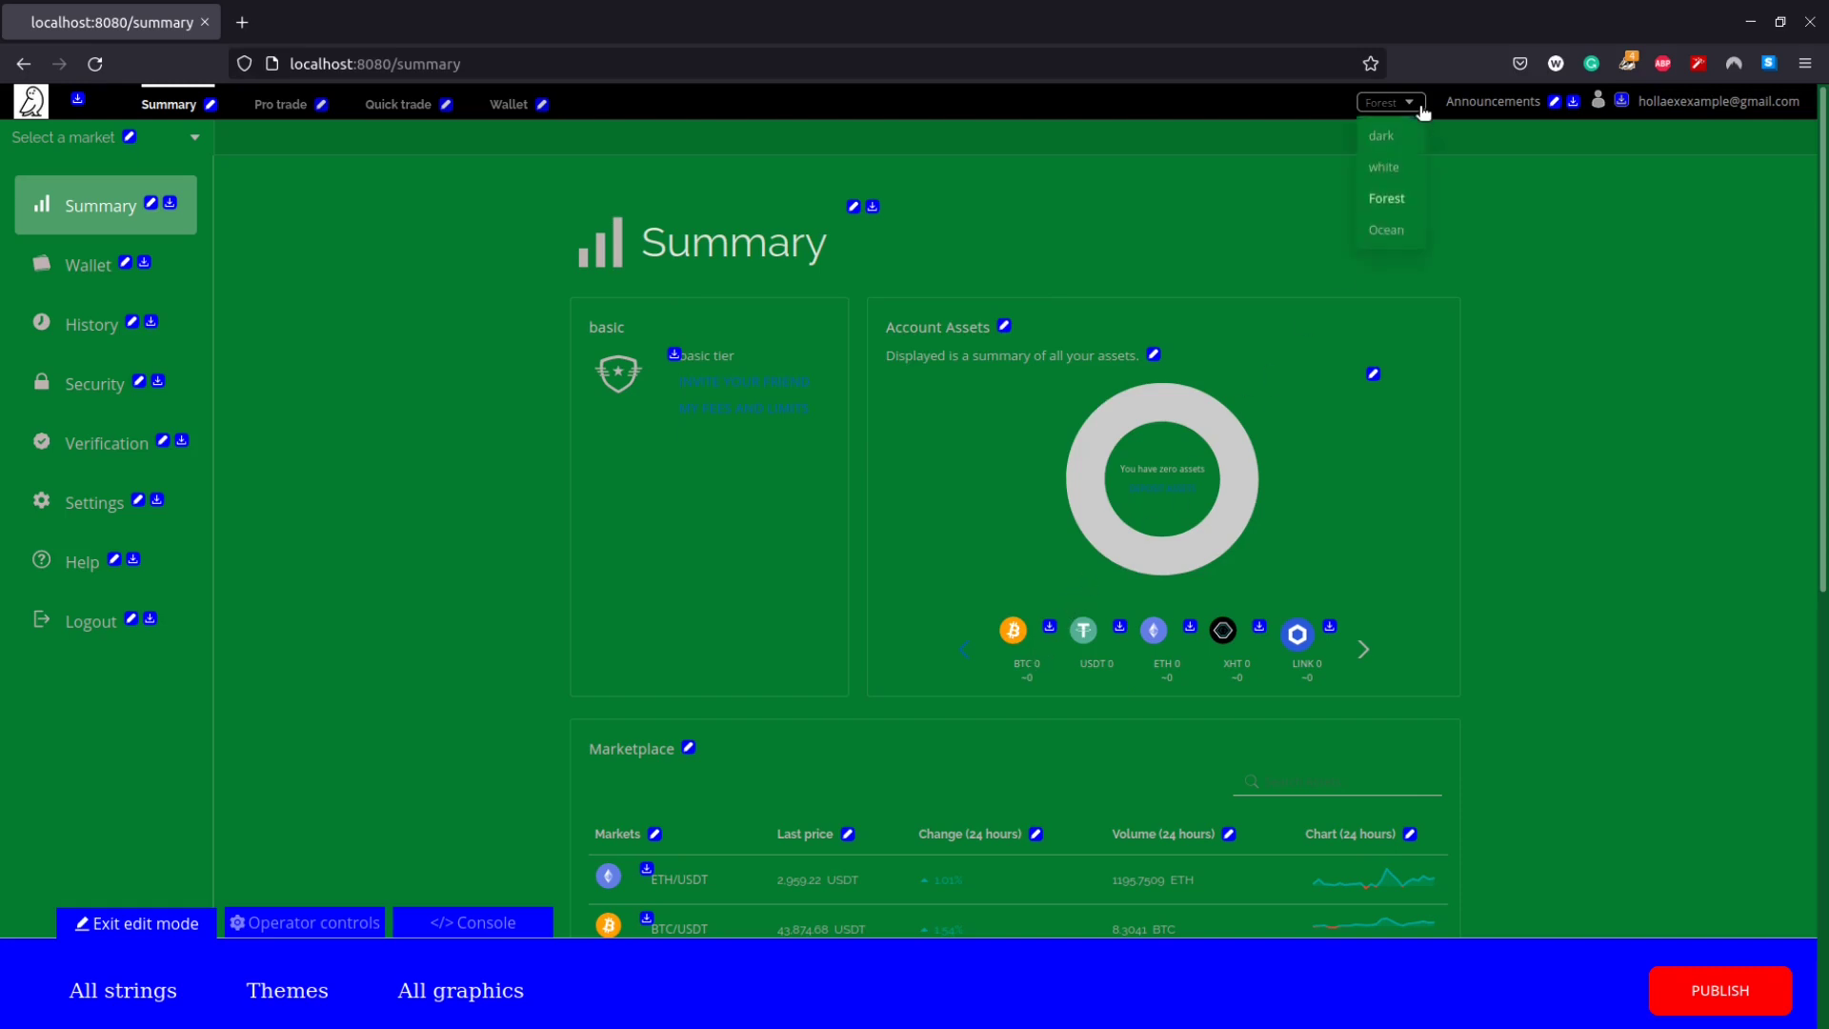
click(1398, 244)
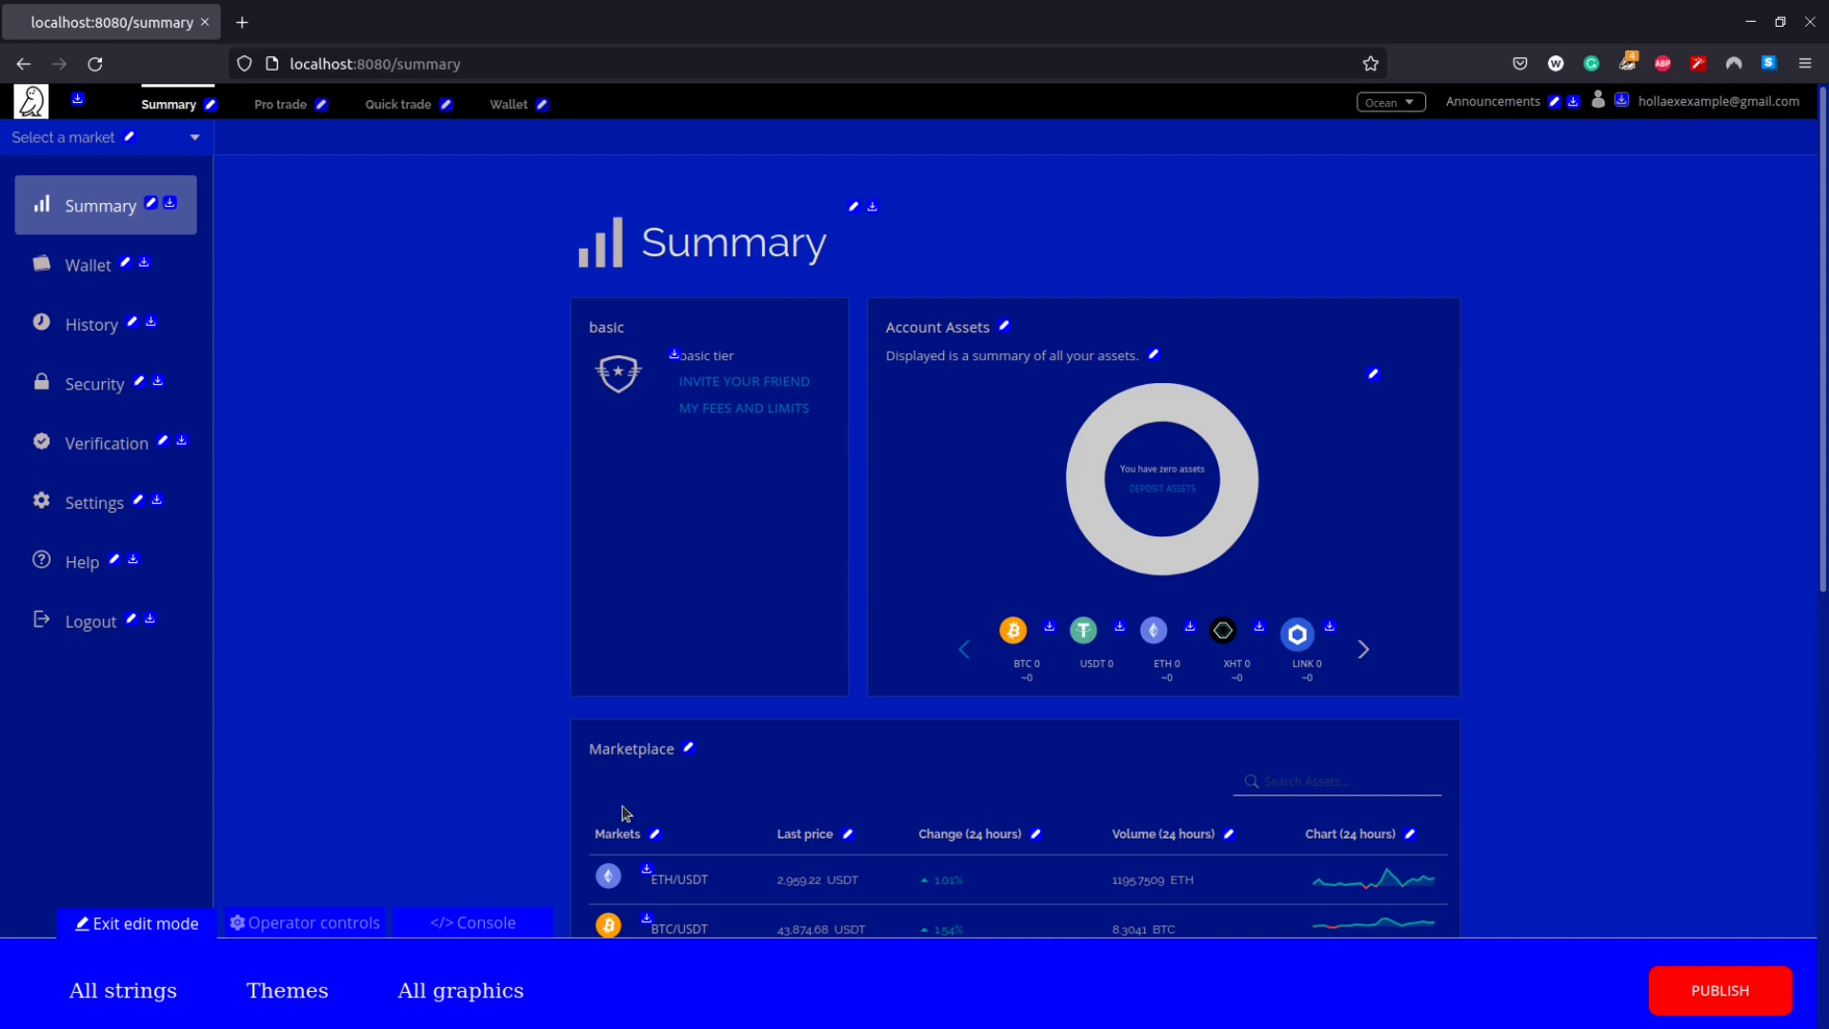
click(297, 1010)
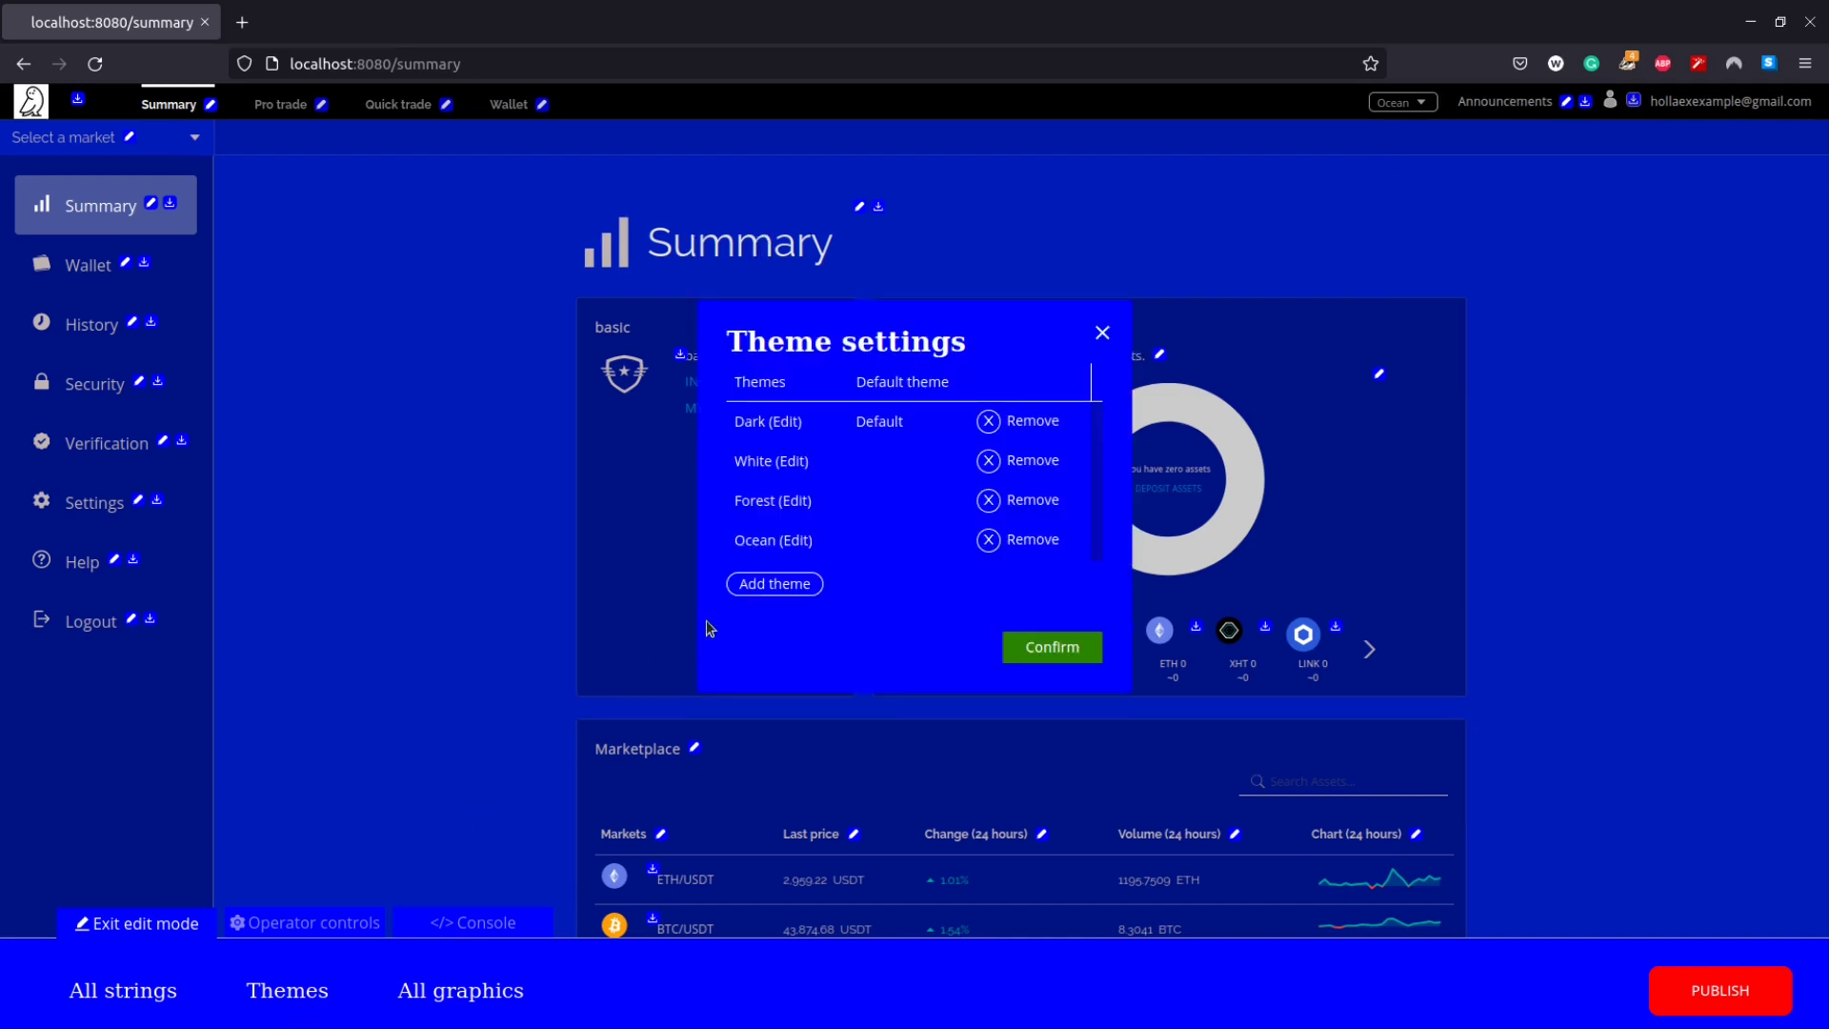
Start a new dark-based theme with separated base colours, named 'Byzantine'.
click(776, 581)
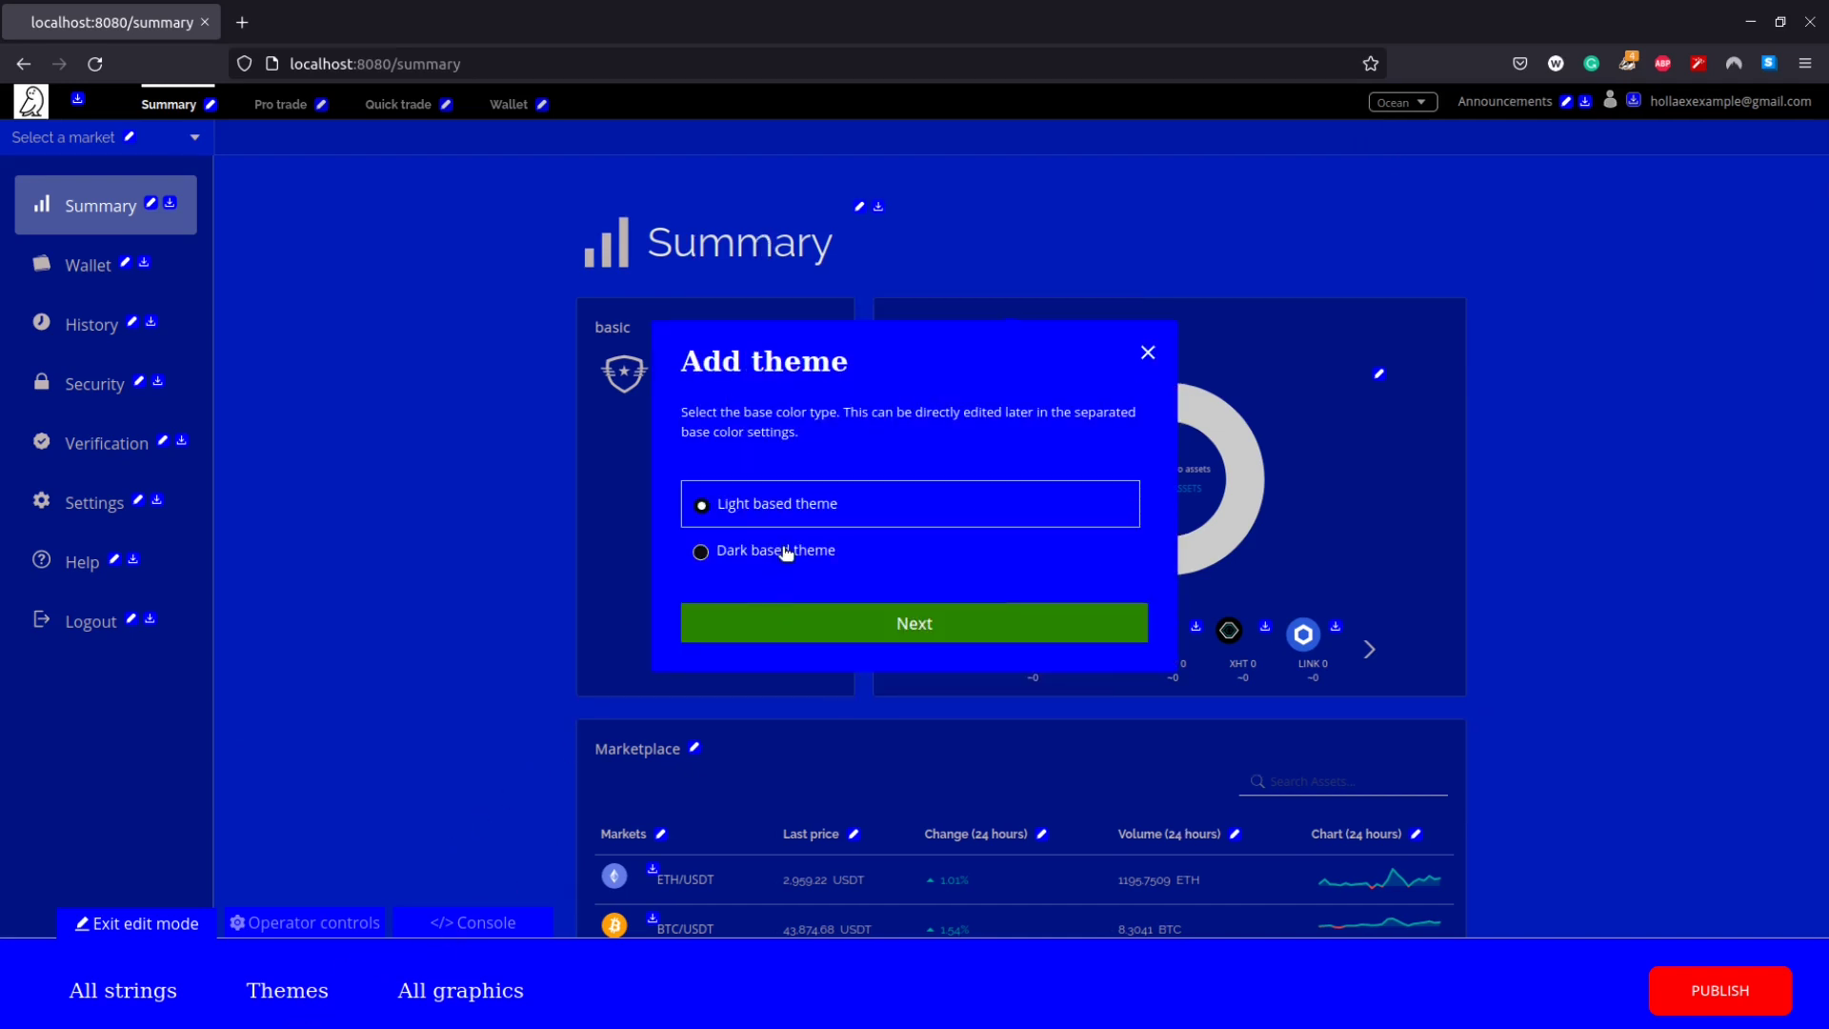
click(779, 553)
click(808, 621)
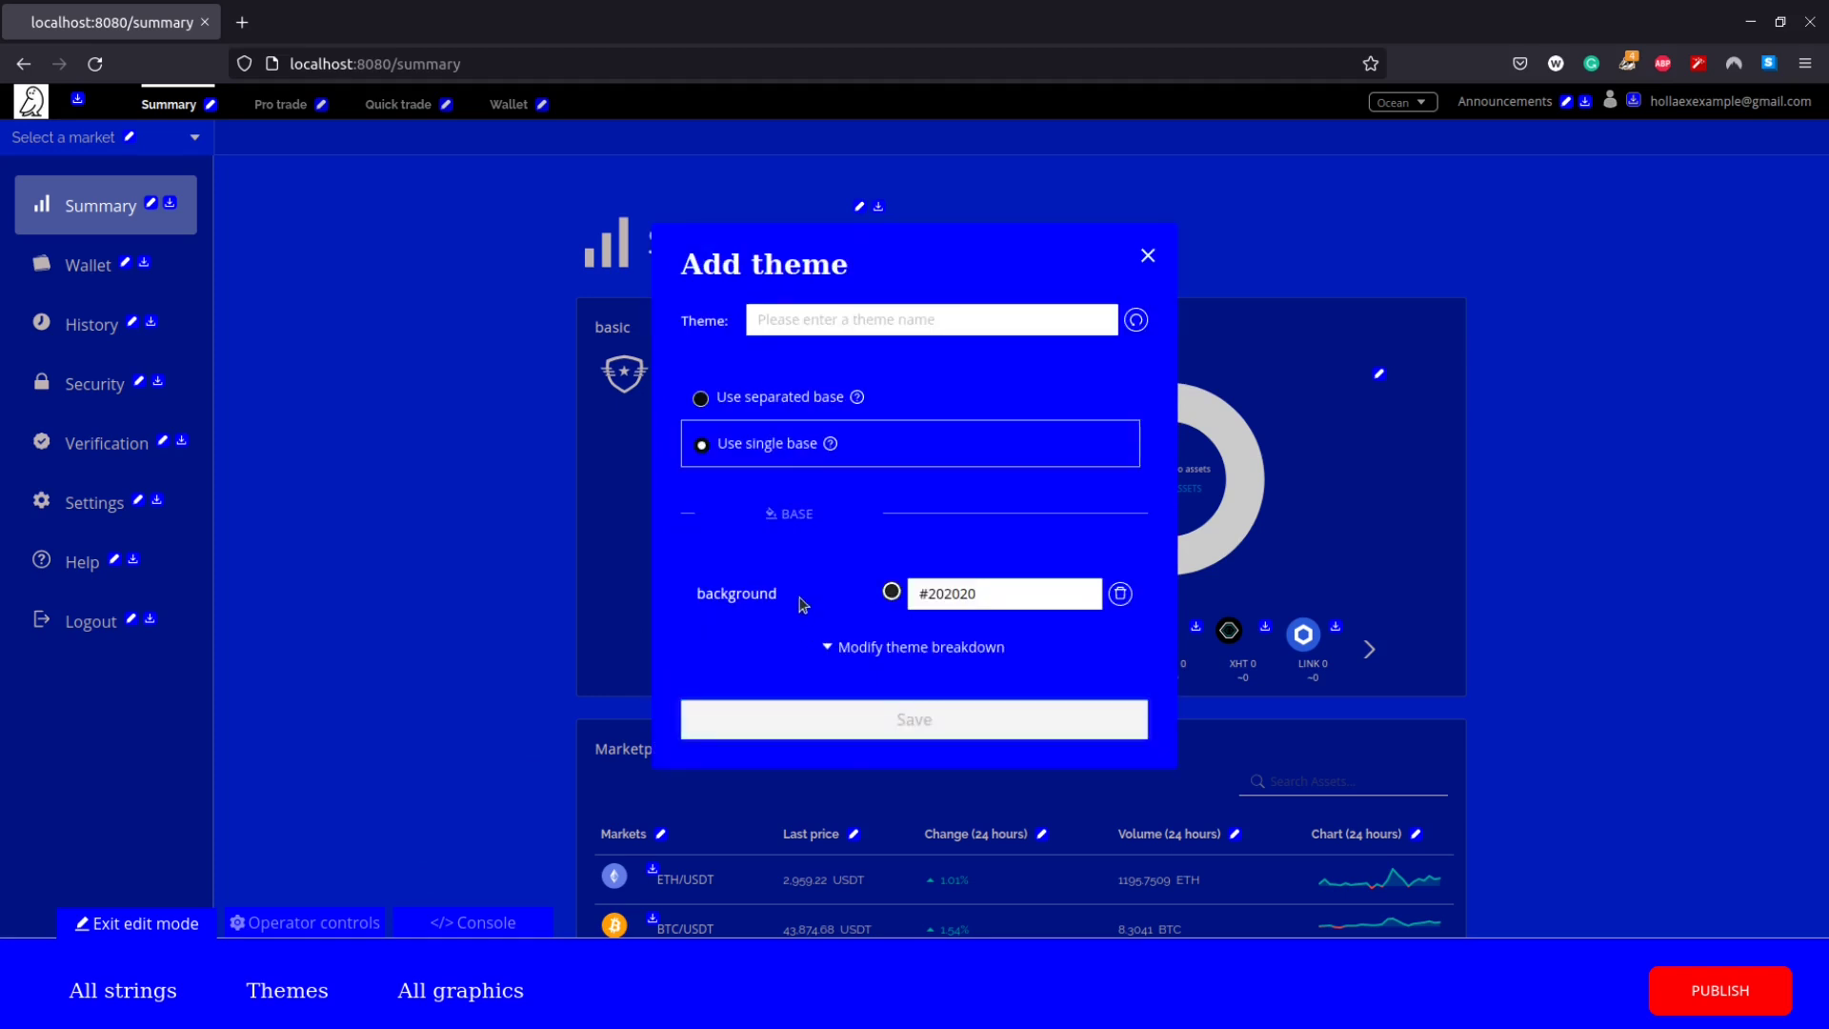
click(801, 400)
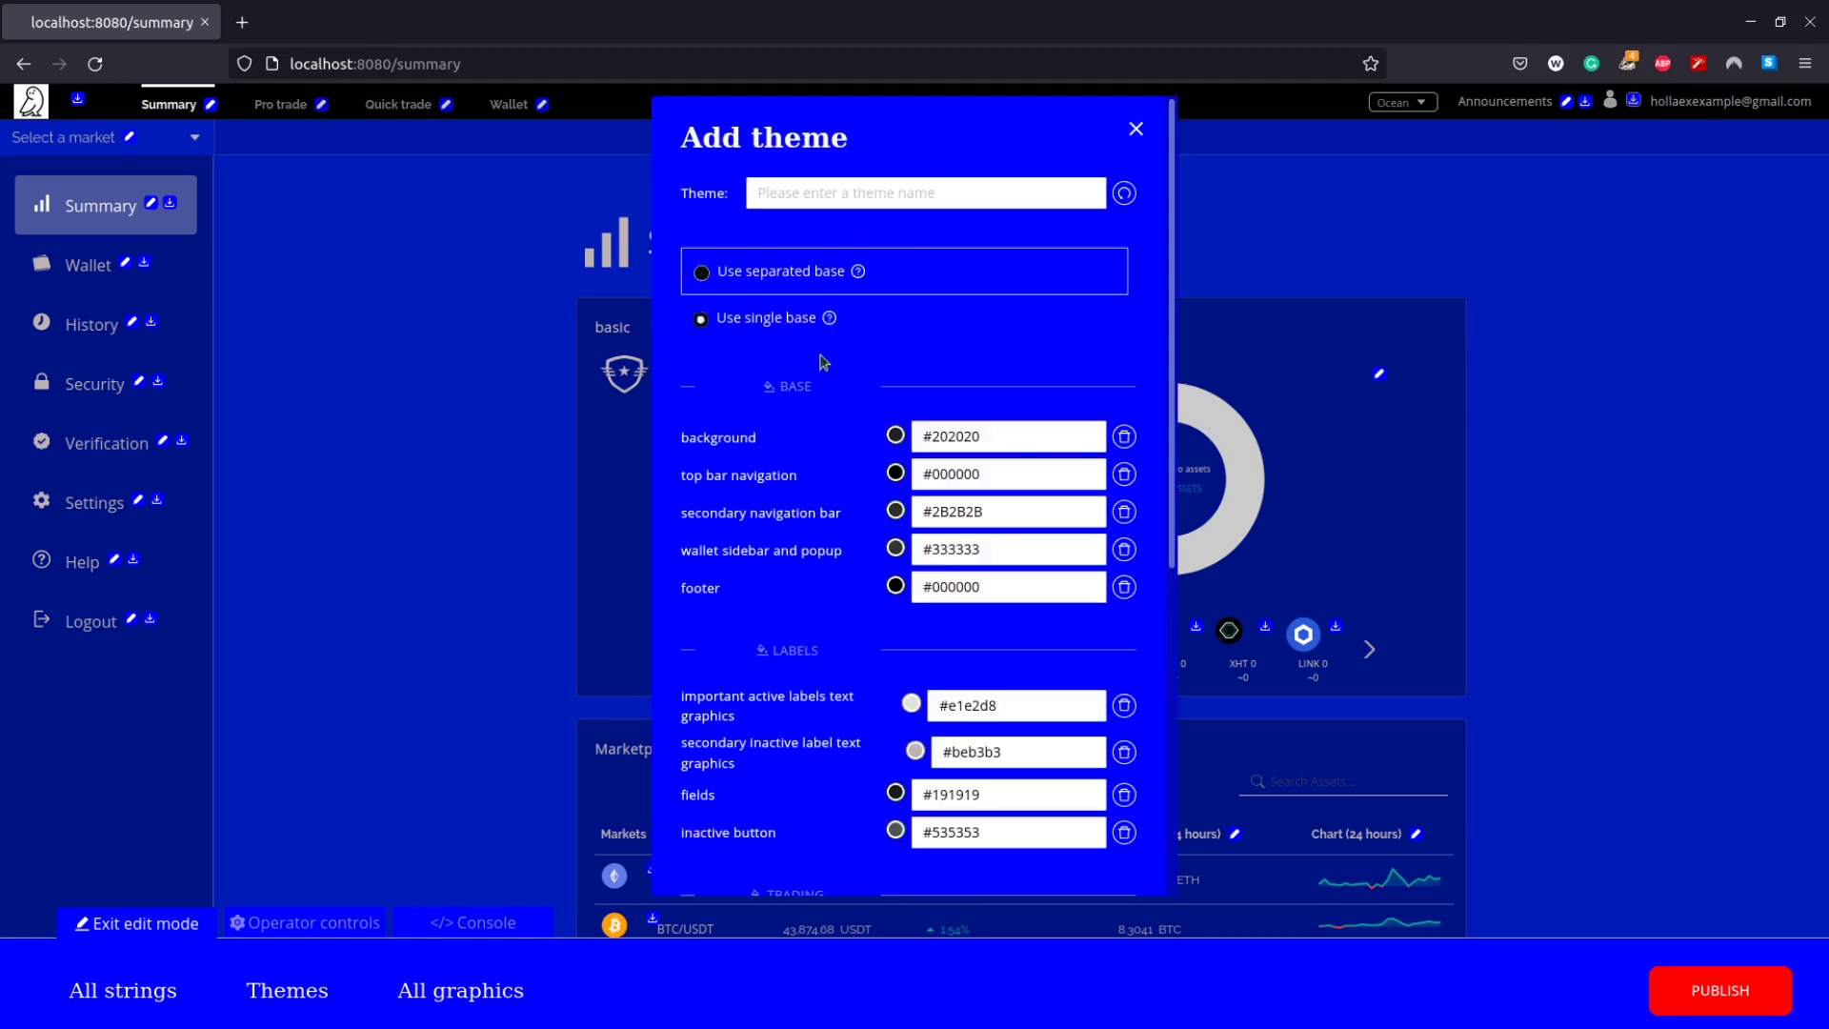
click(892, 193)
text(By)
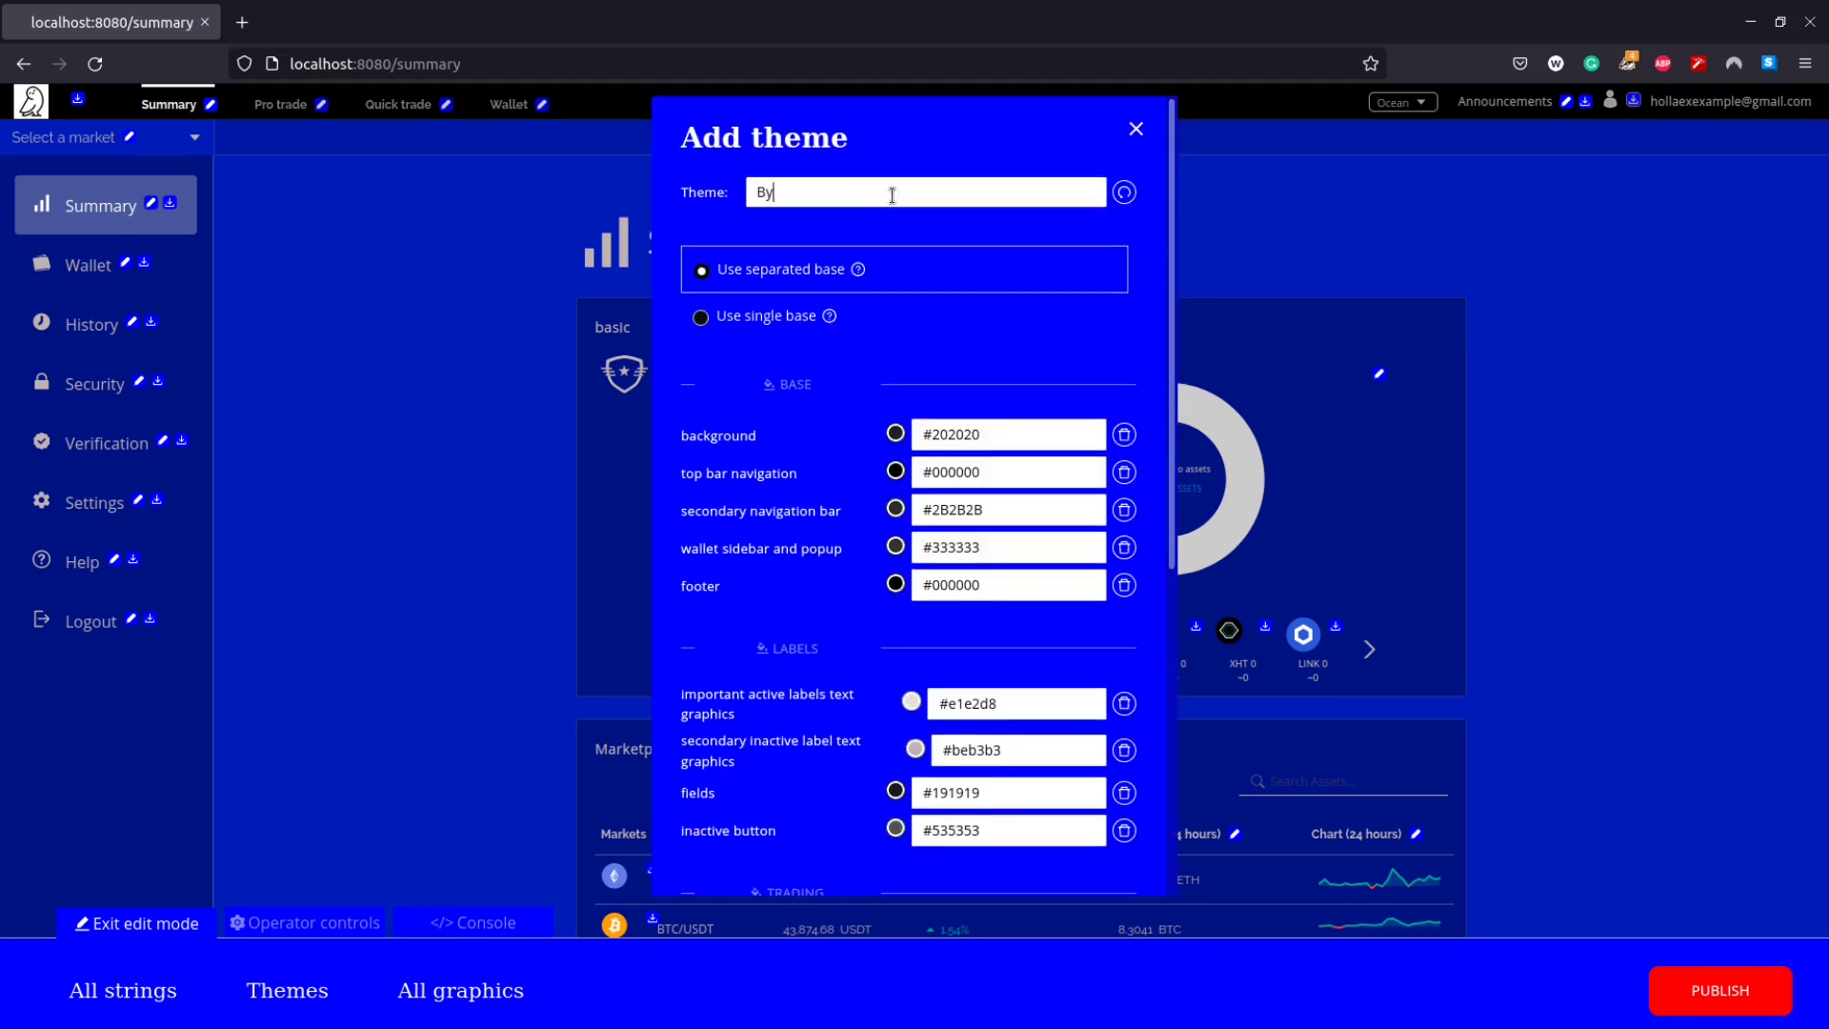
text(zantine)
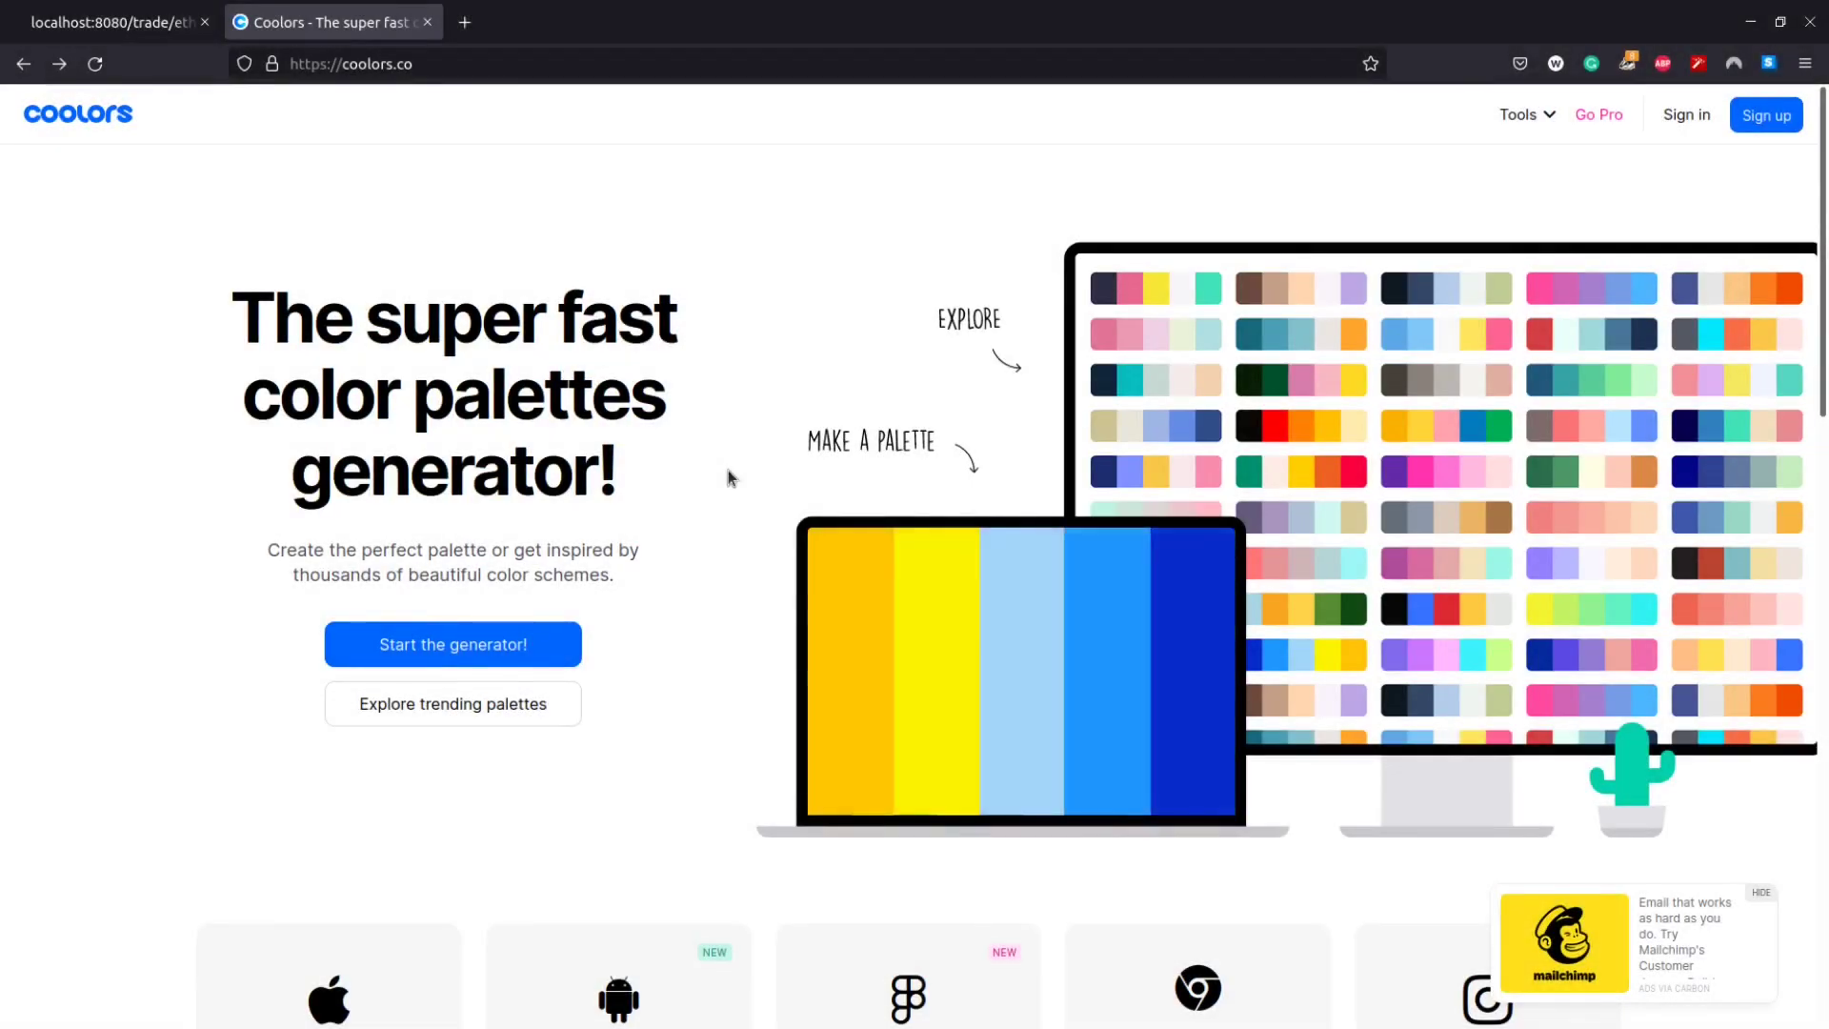
In Coolors, generate a few palettes, then open a trending palette and copy its 264653 colour.
click(554, 659)
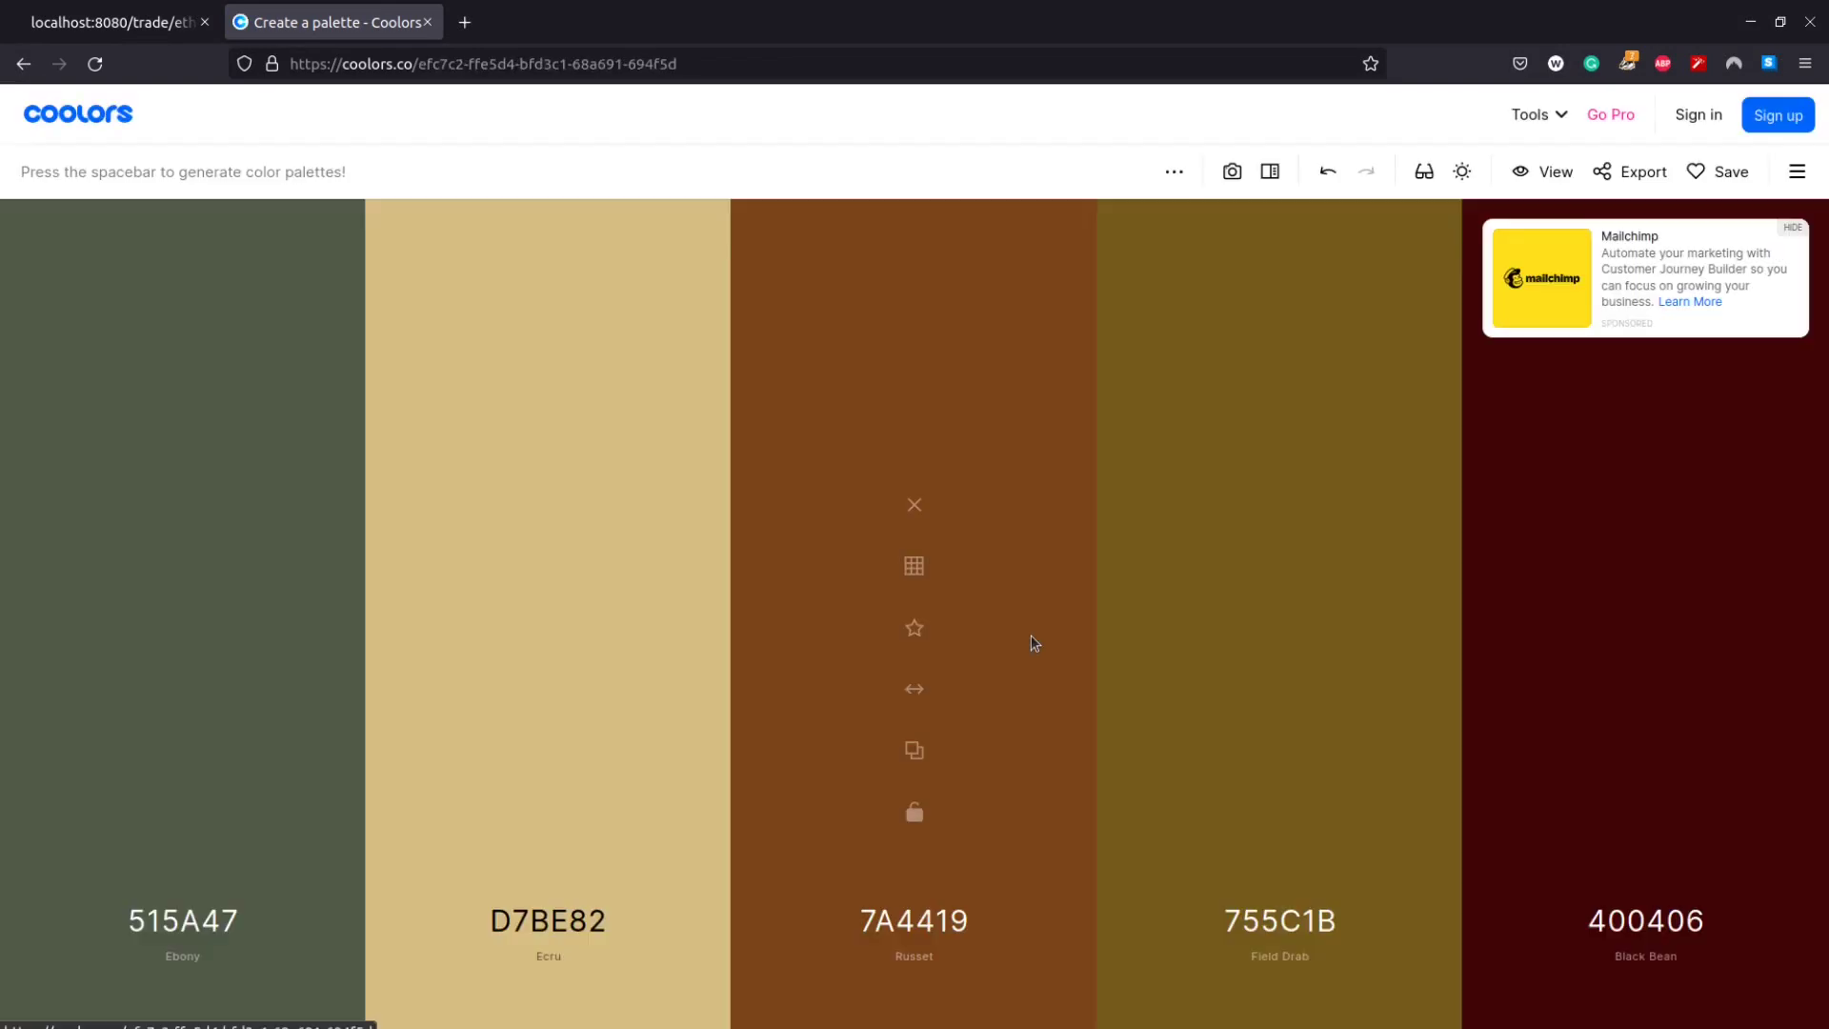
key(space)
key(space)
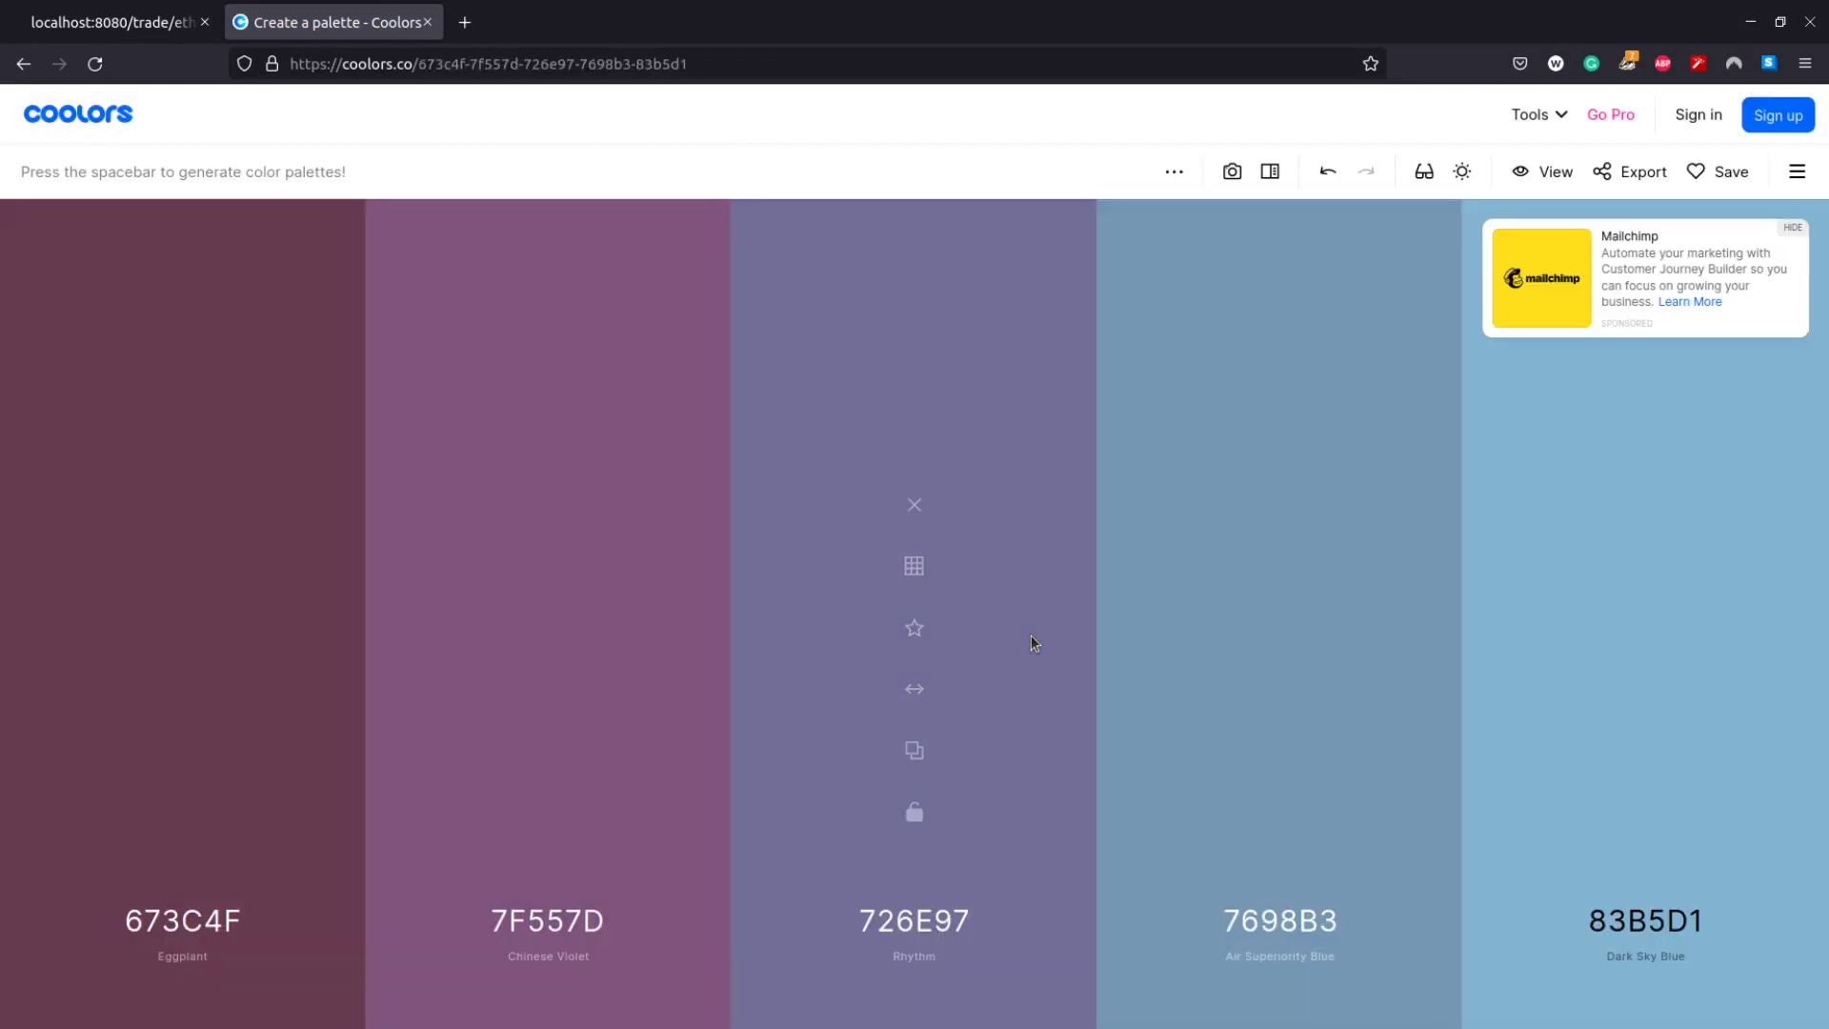
key(space)
mouse_move(1553, 119)
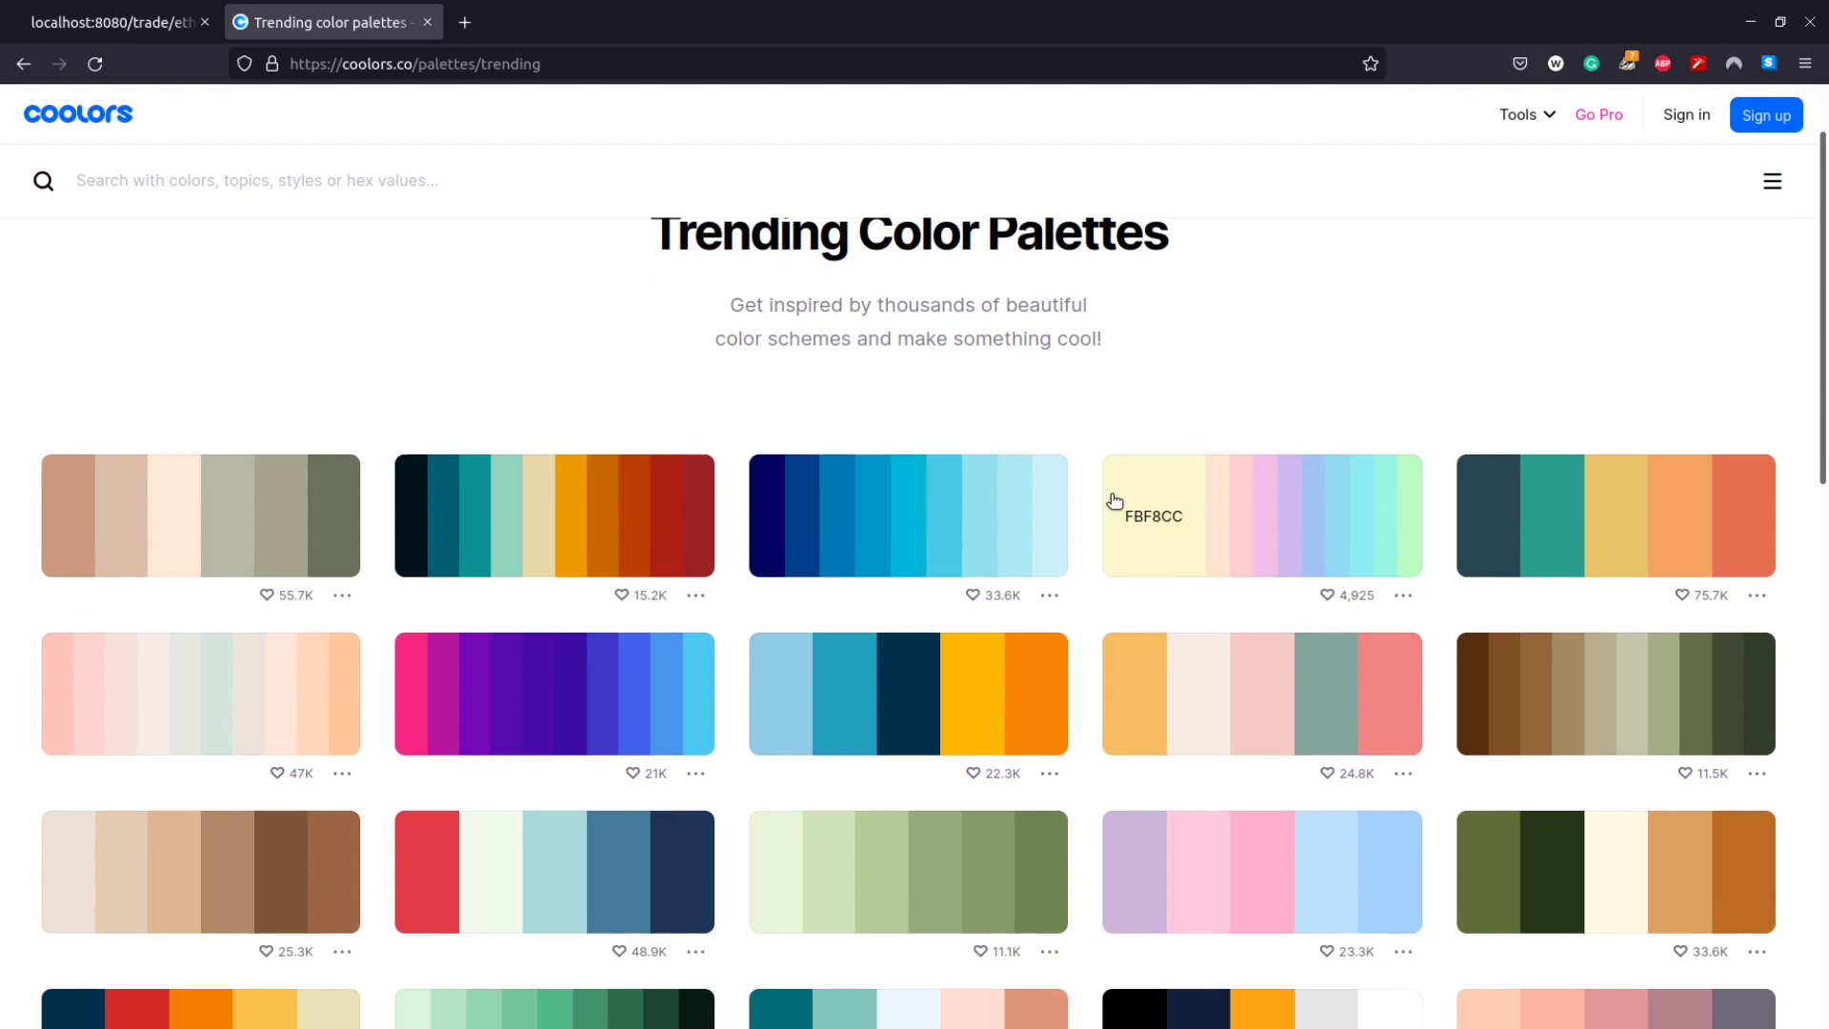
click(1048, 594)
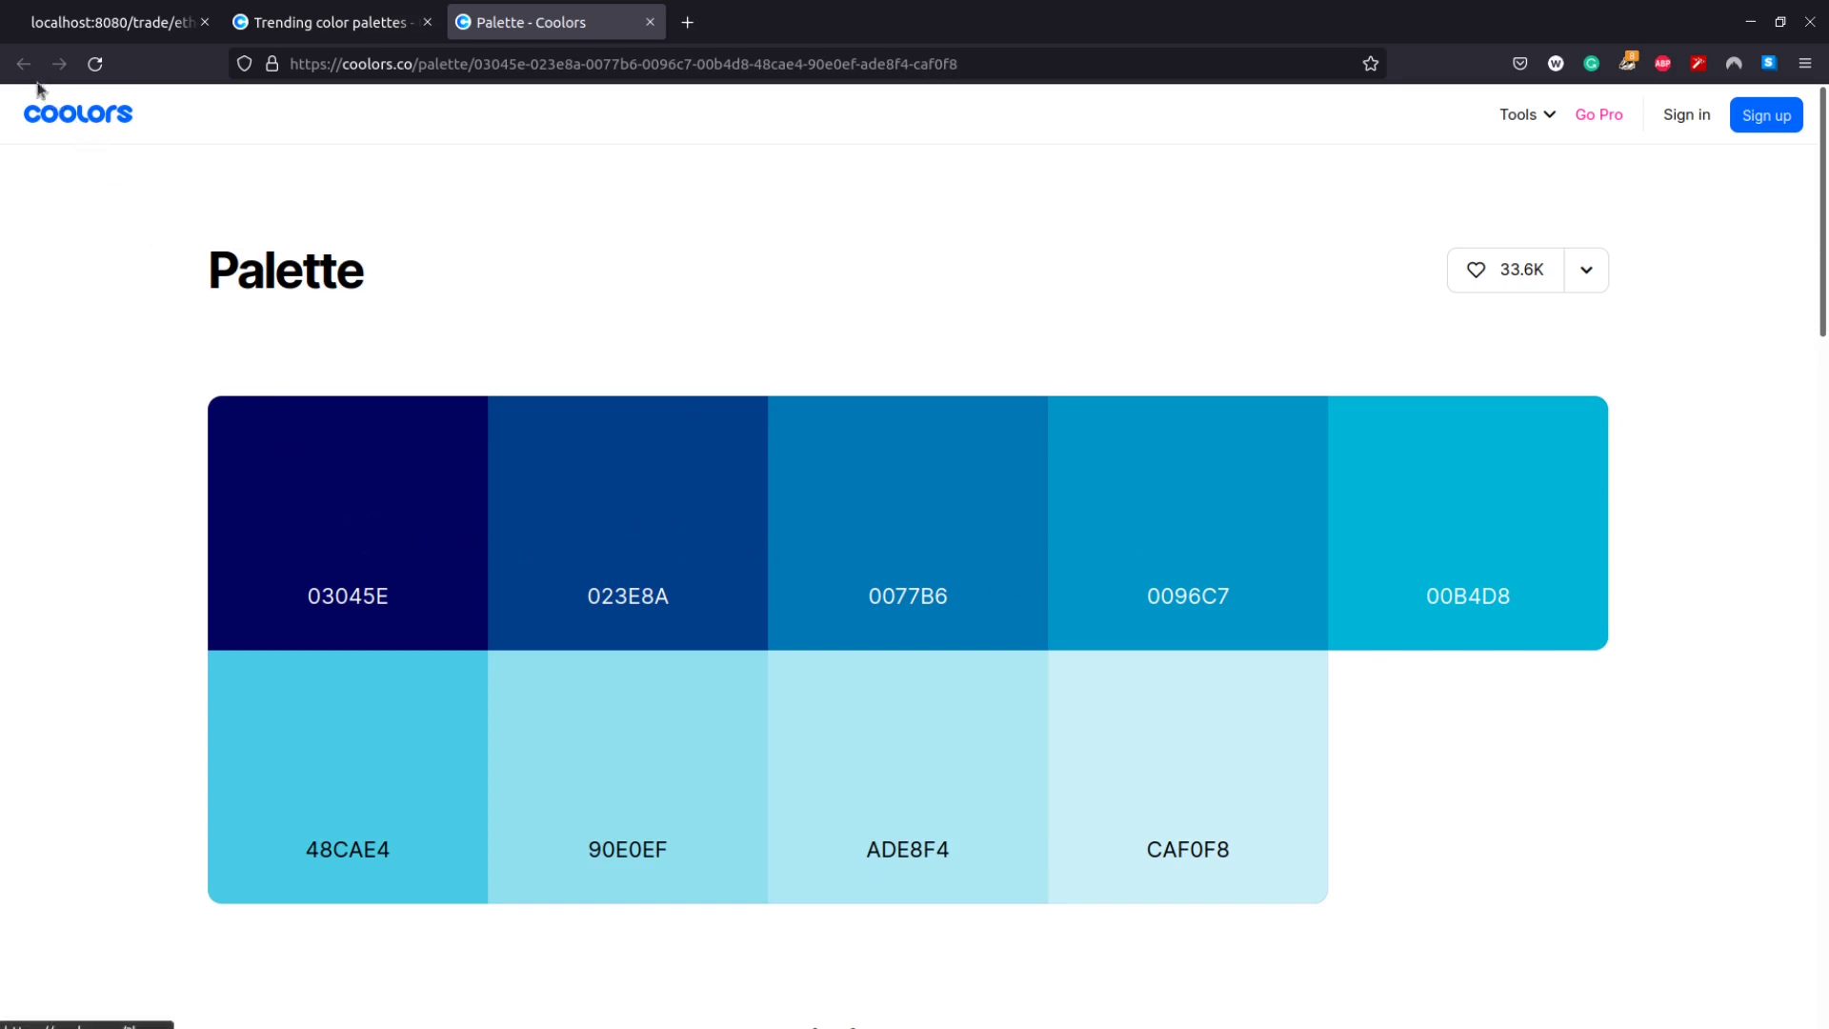
click(364, 32)
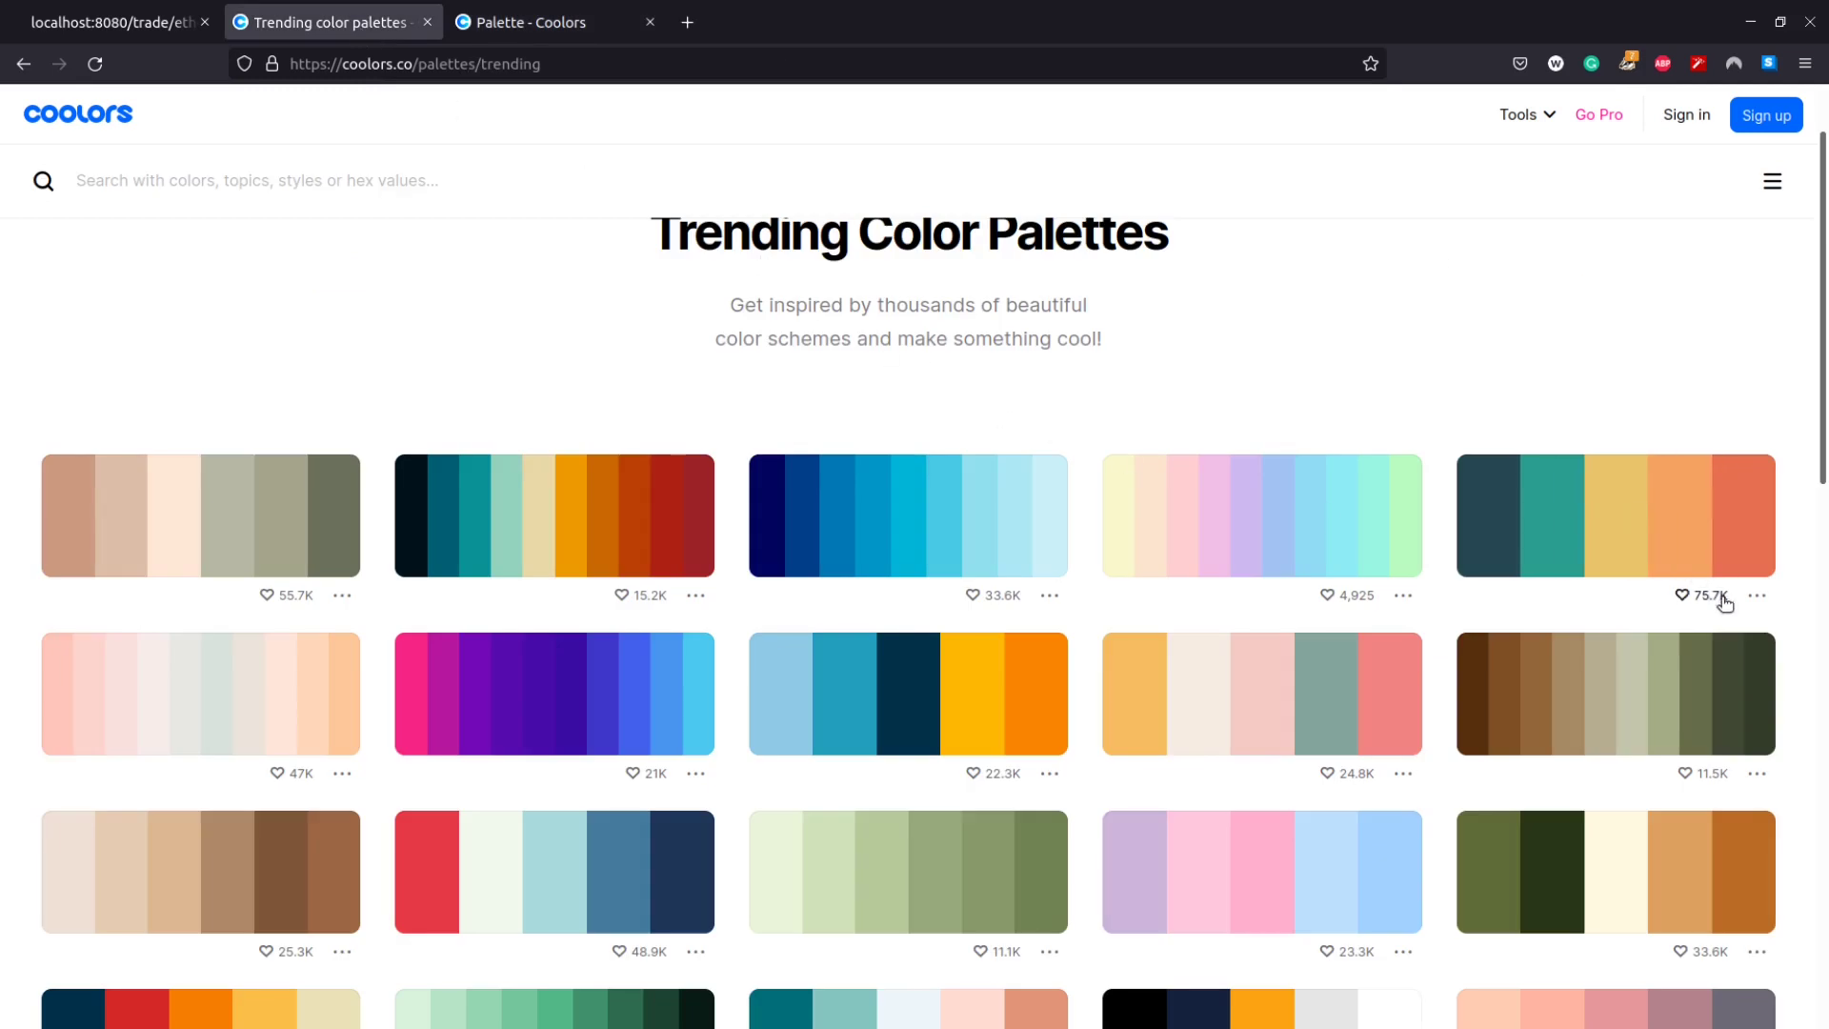
click(1757, 596)
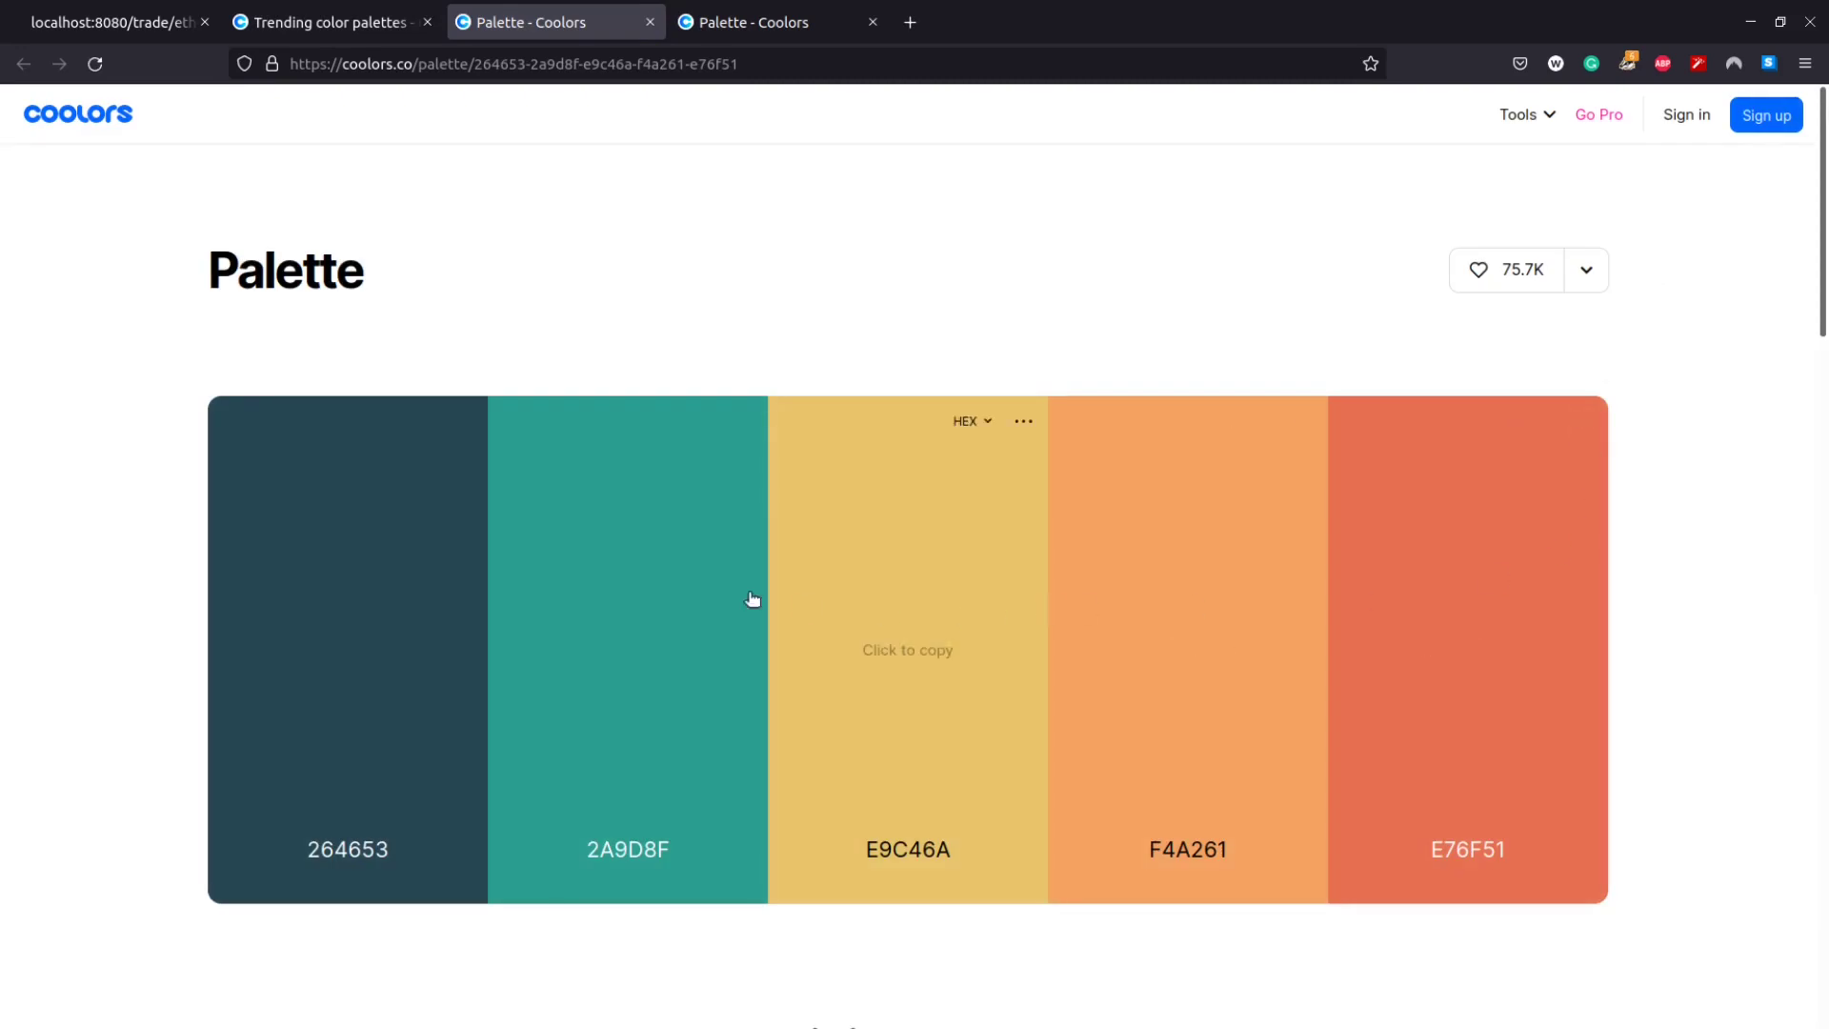
click(359, 580)
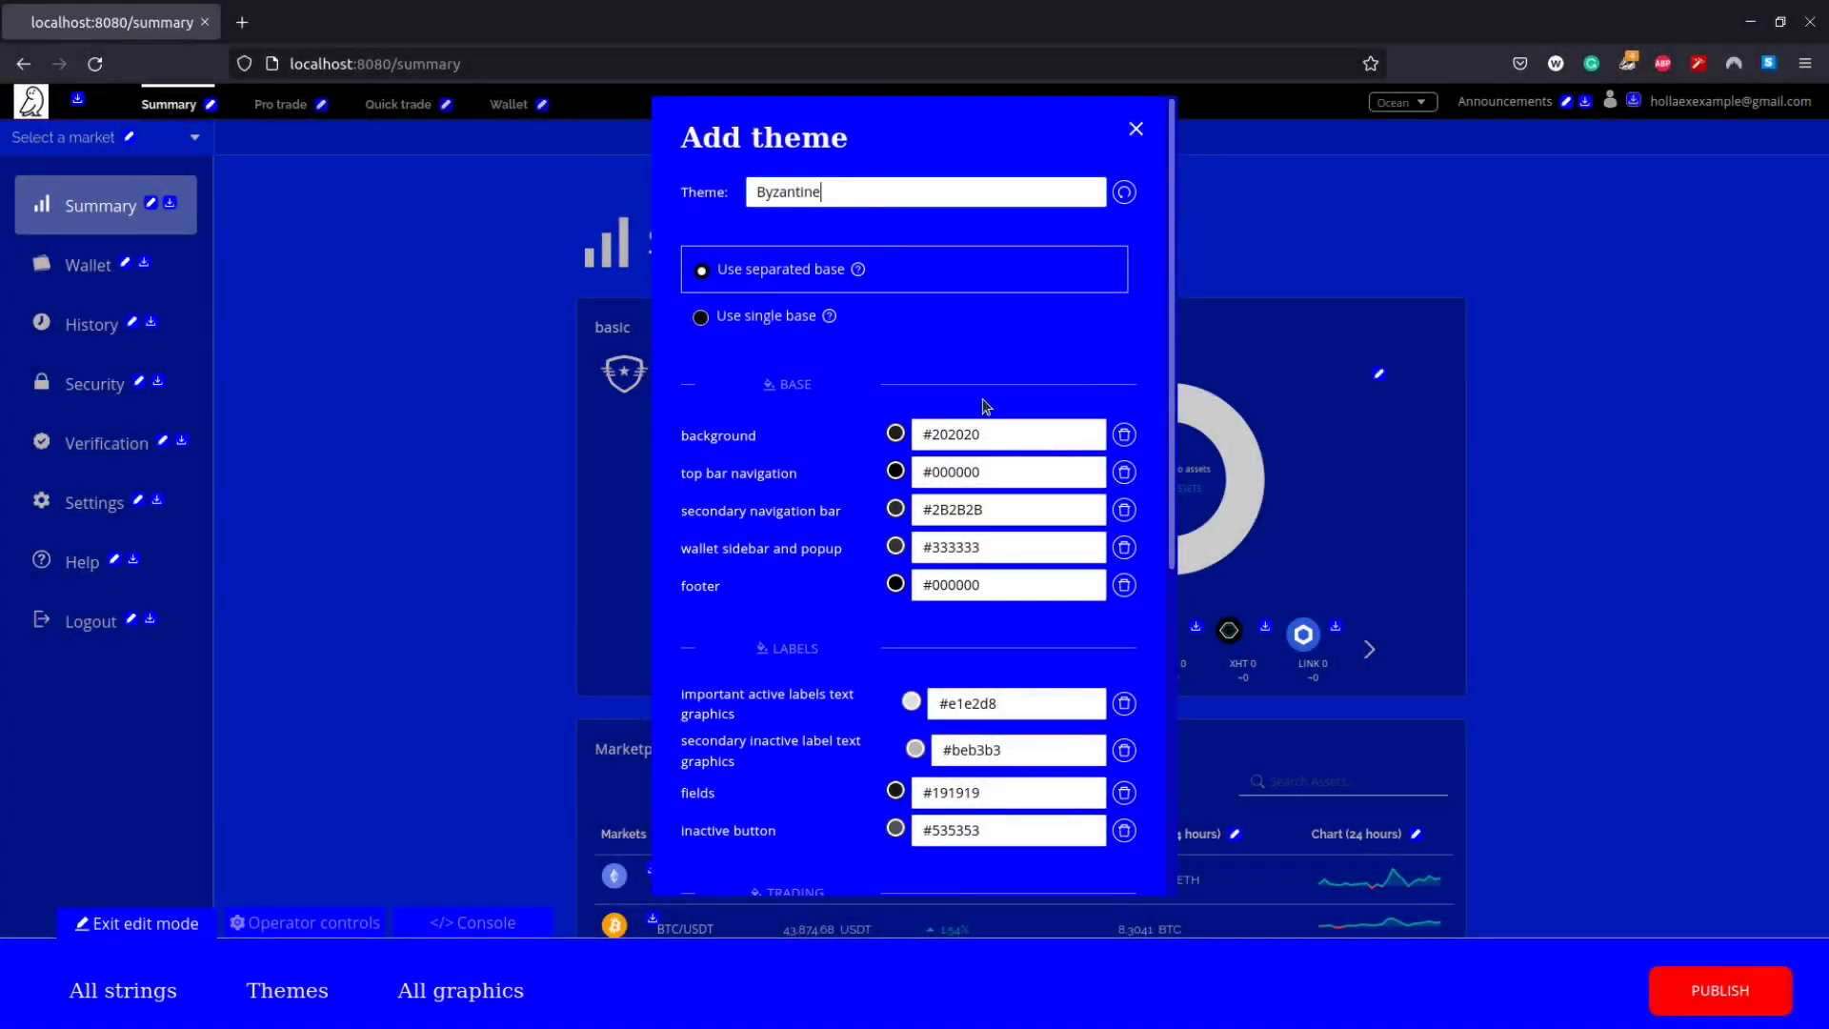
Set background to 5d3954, top bar to 721f5d, and secondary bar to 7e2b2b (green 62, blue 110).
double_click(957, 434)
text(5d3954)
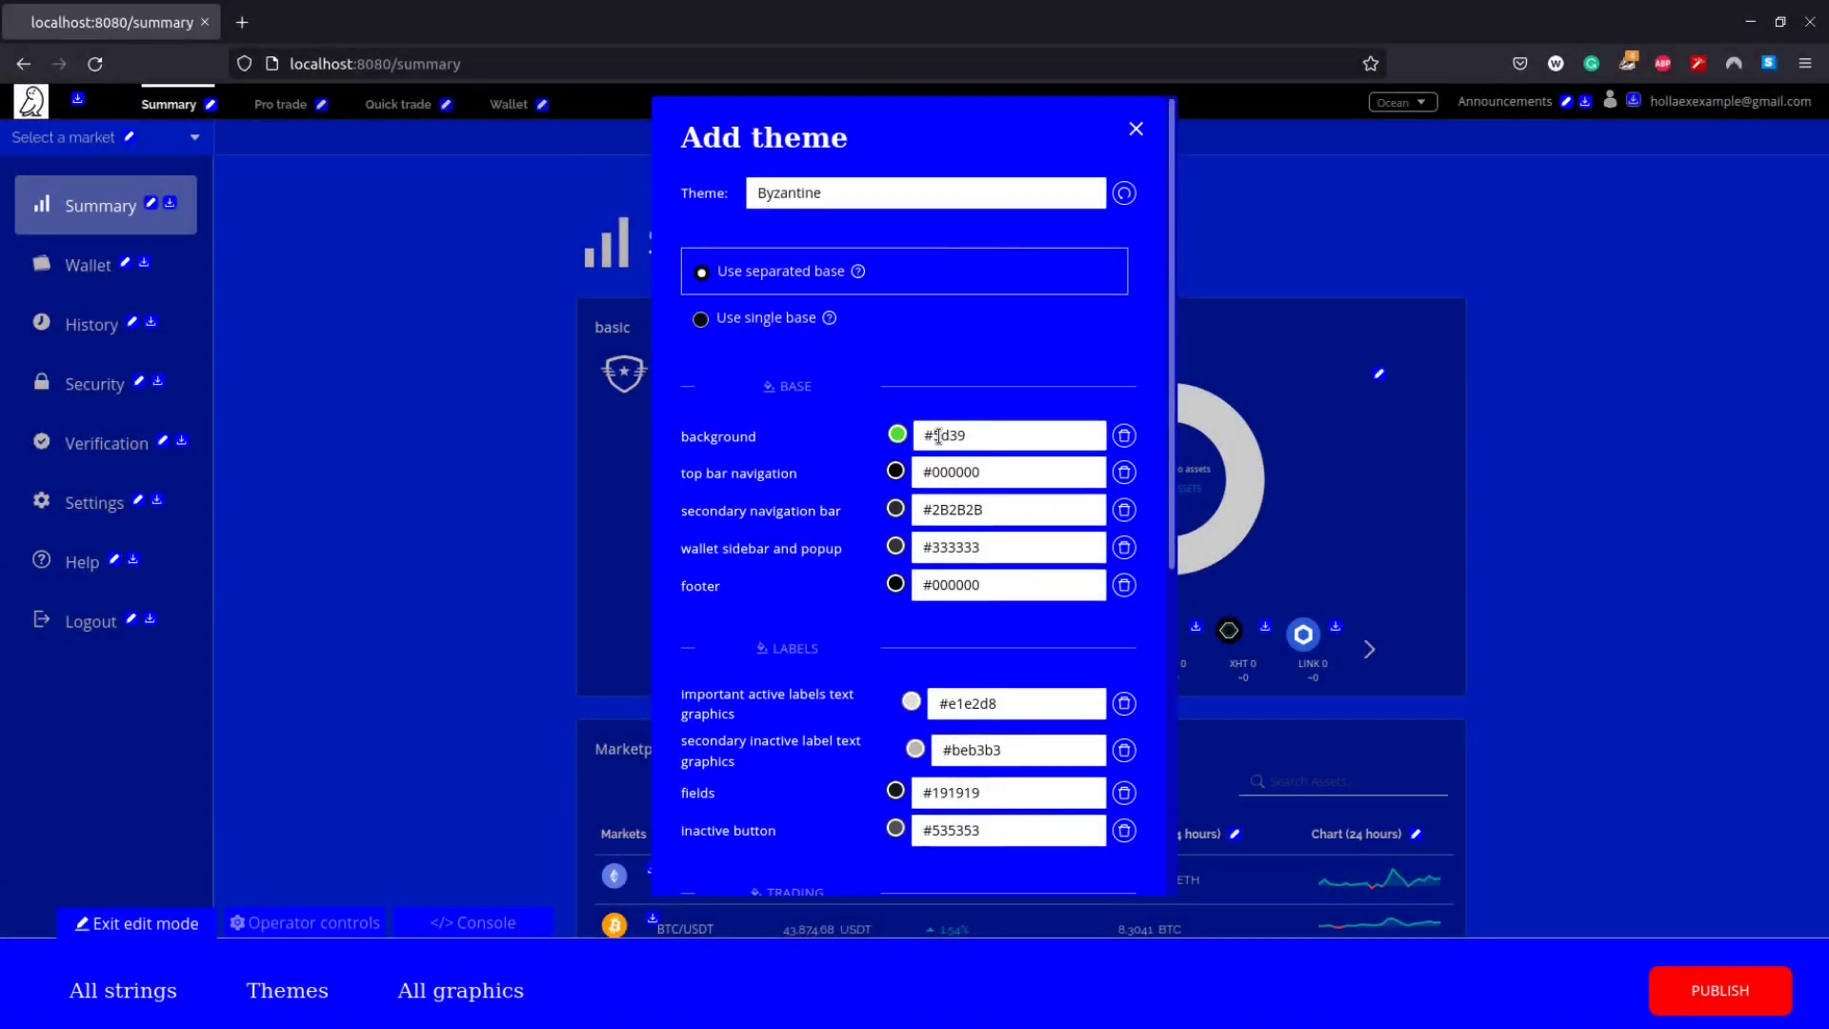
double_click(970, 470)
text(721f5d)
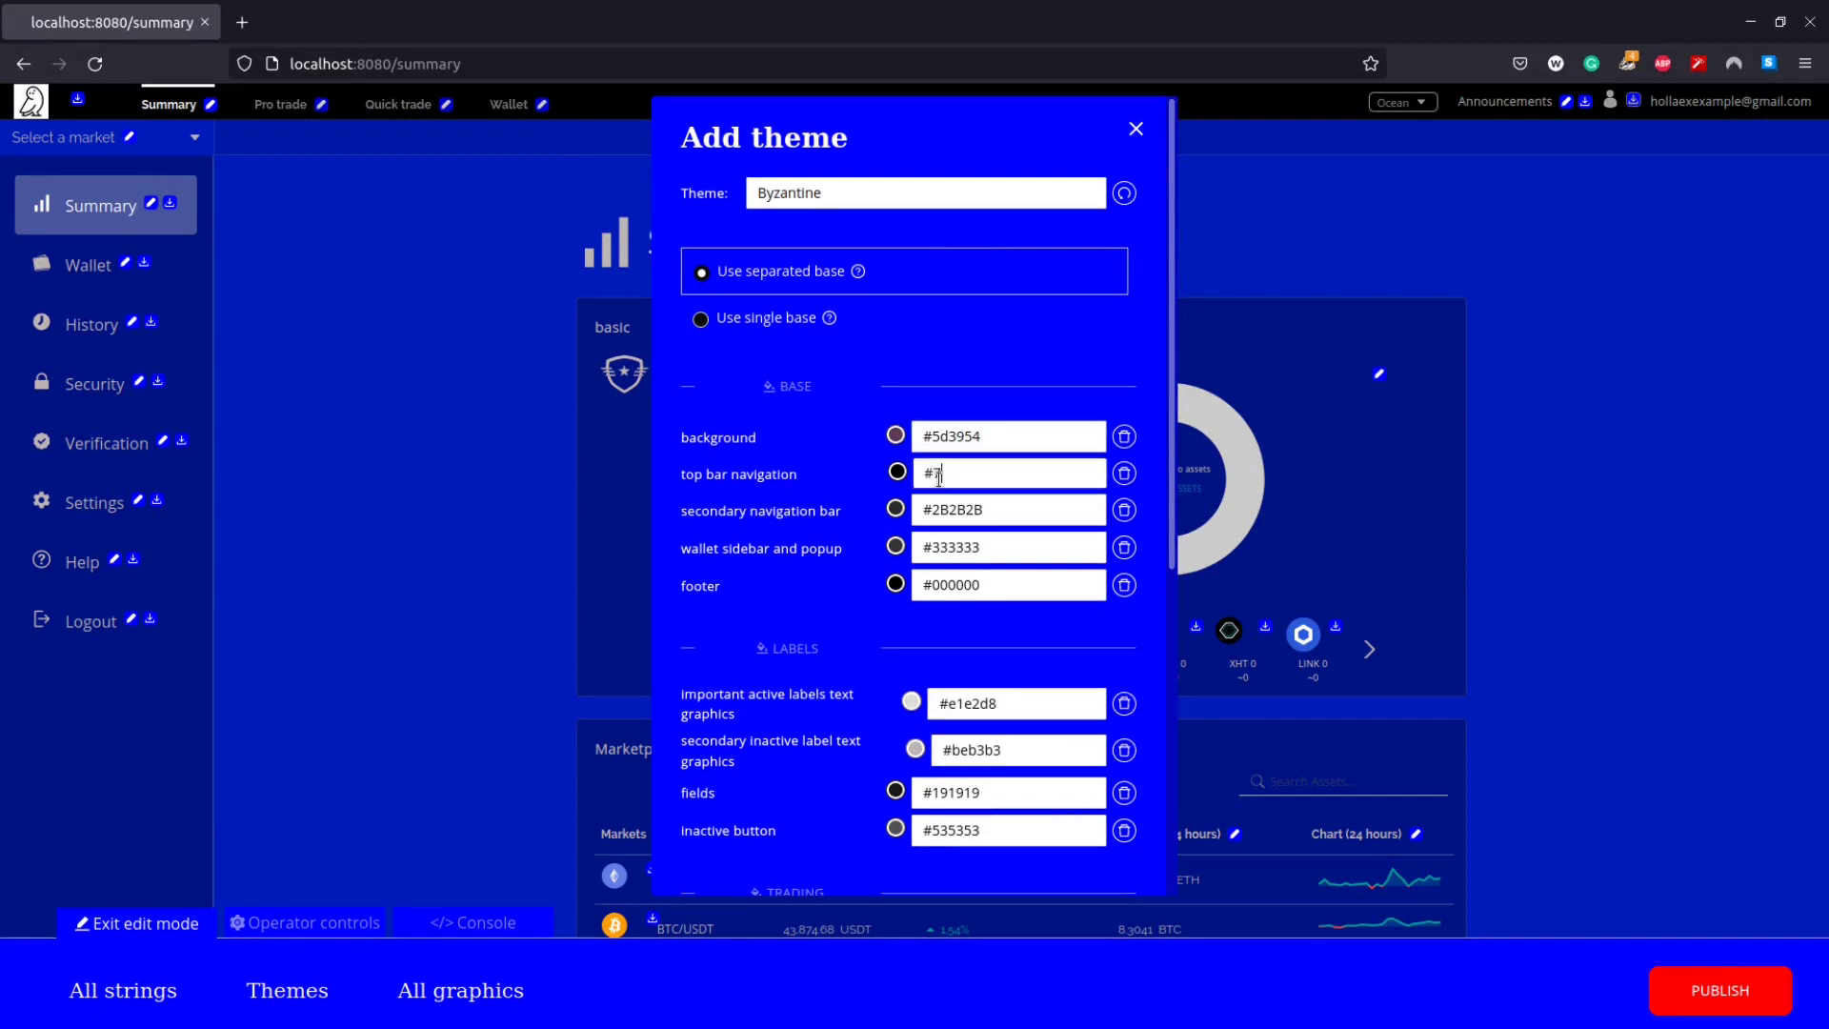
double_click(953, 511)
text(7e2b2b)
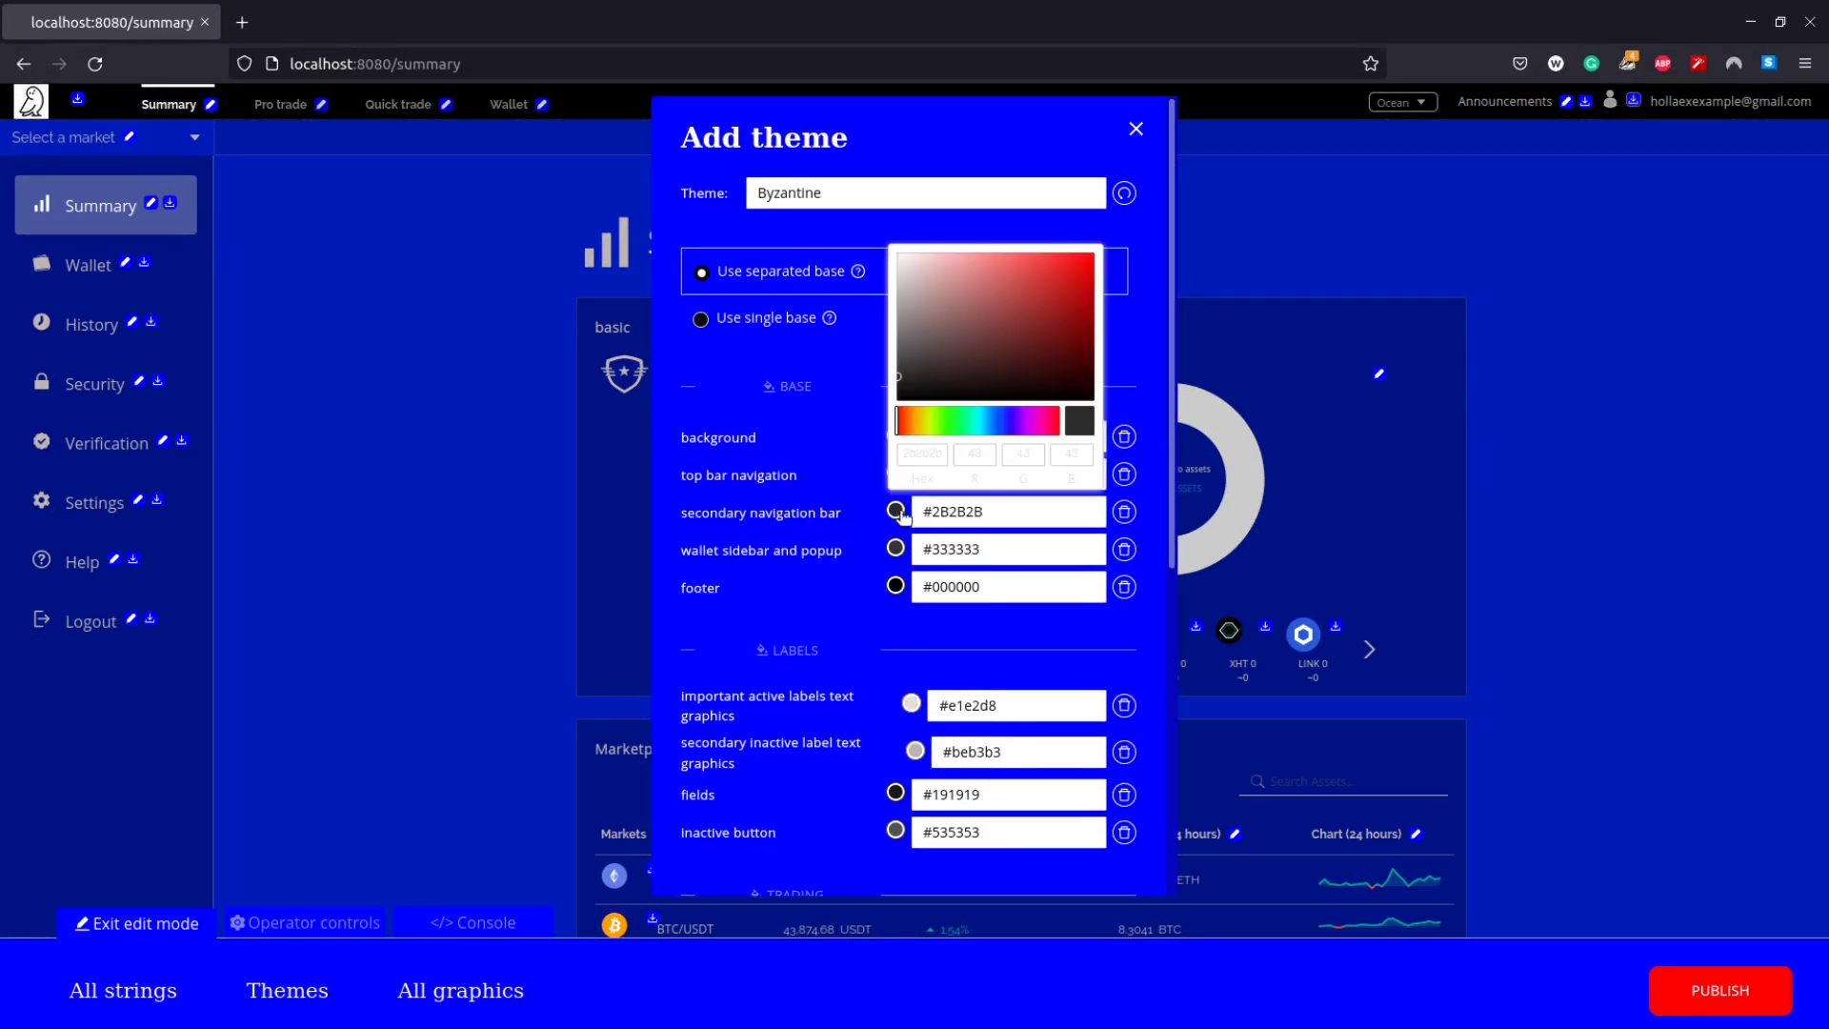
double_click(1018, 451)
text(62)
double_click(1072, 453)
text(110)
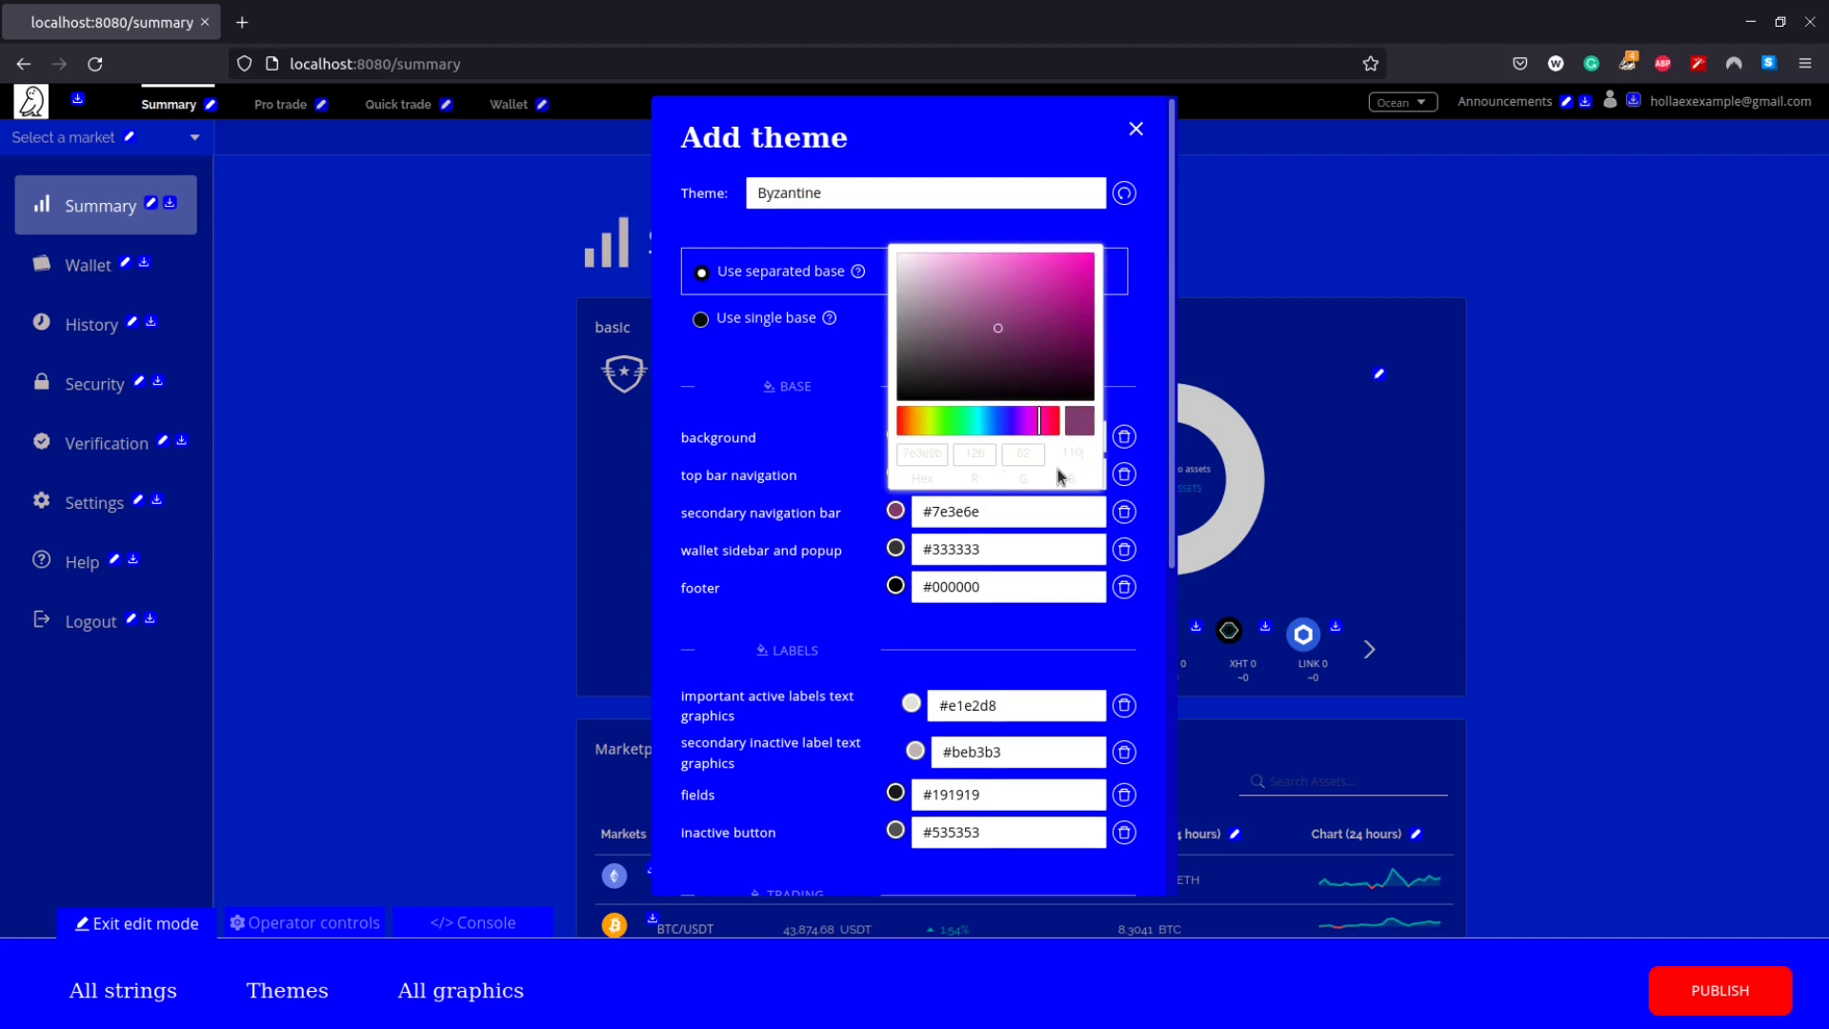
click(916, 546)
Set the wallet sidebar colour to 885e80 and give the footer the top bar's 721f5d.
double_click(952, 549)
text(885e80)
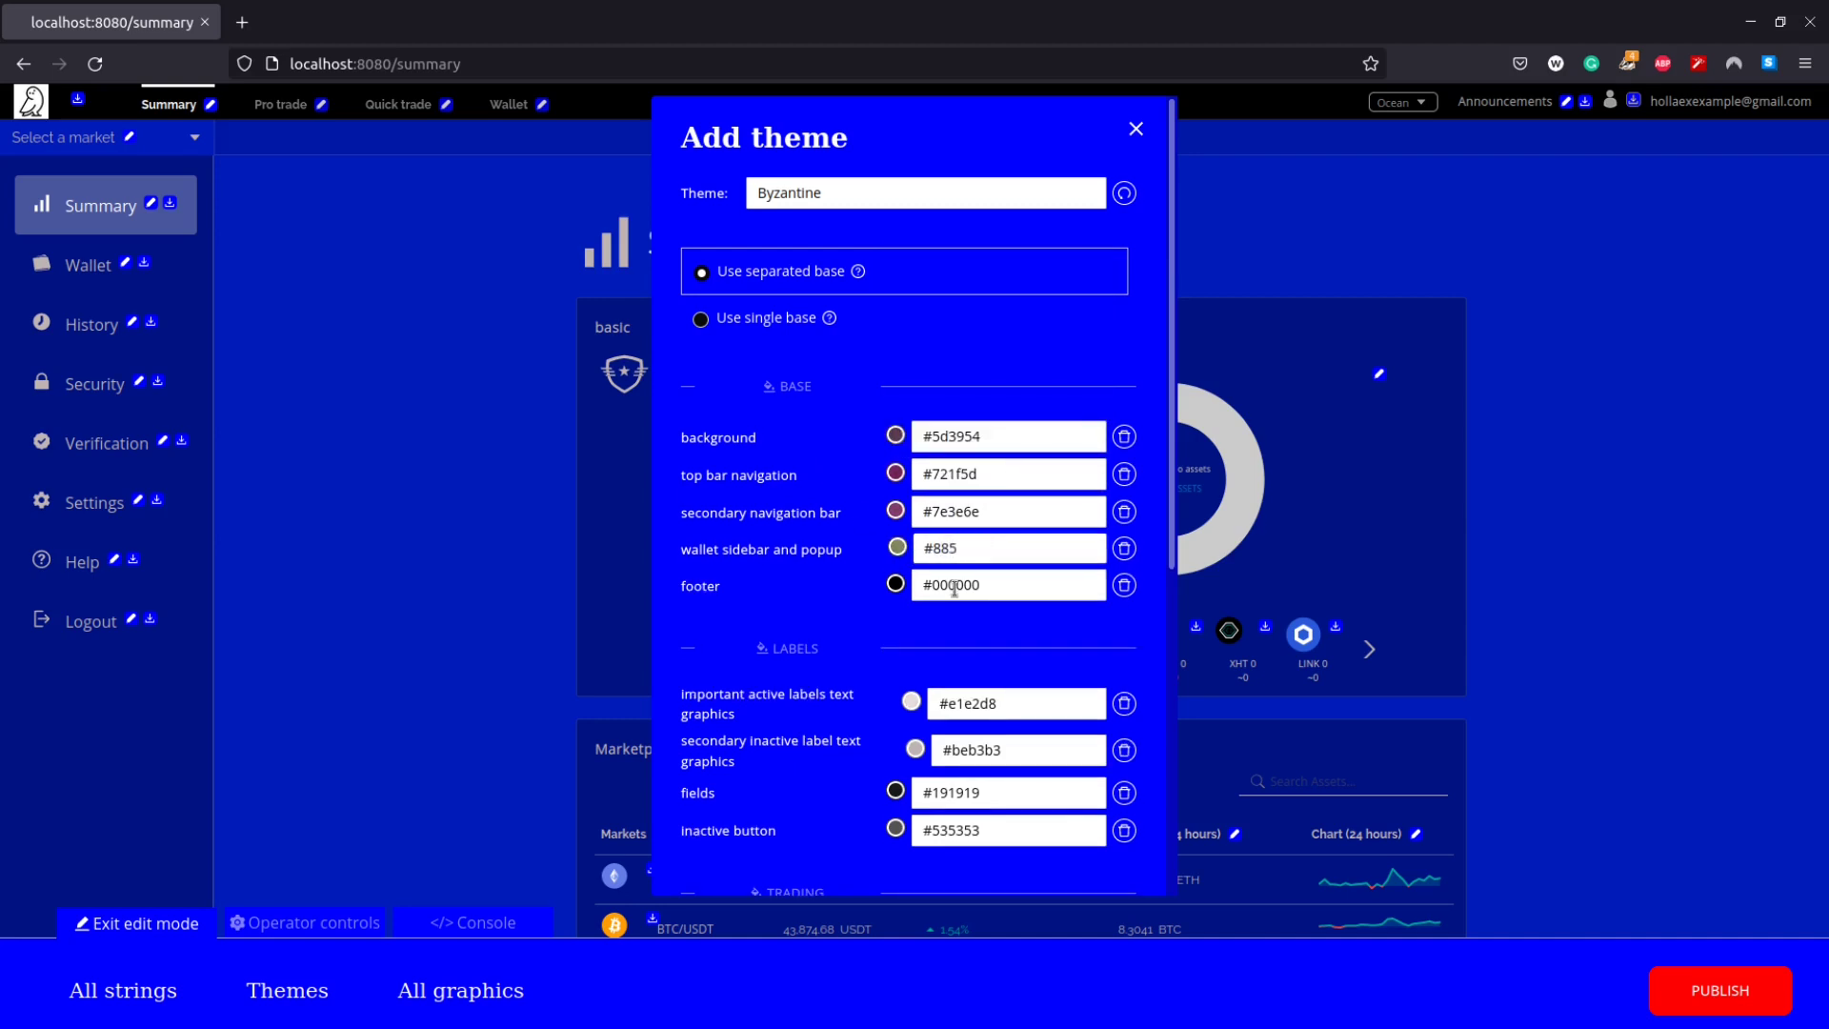
double_click(987, 475)
key(ctrl+c)
double_click(948, 585)
key(ctrl+v)
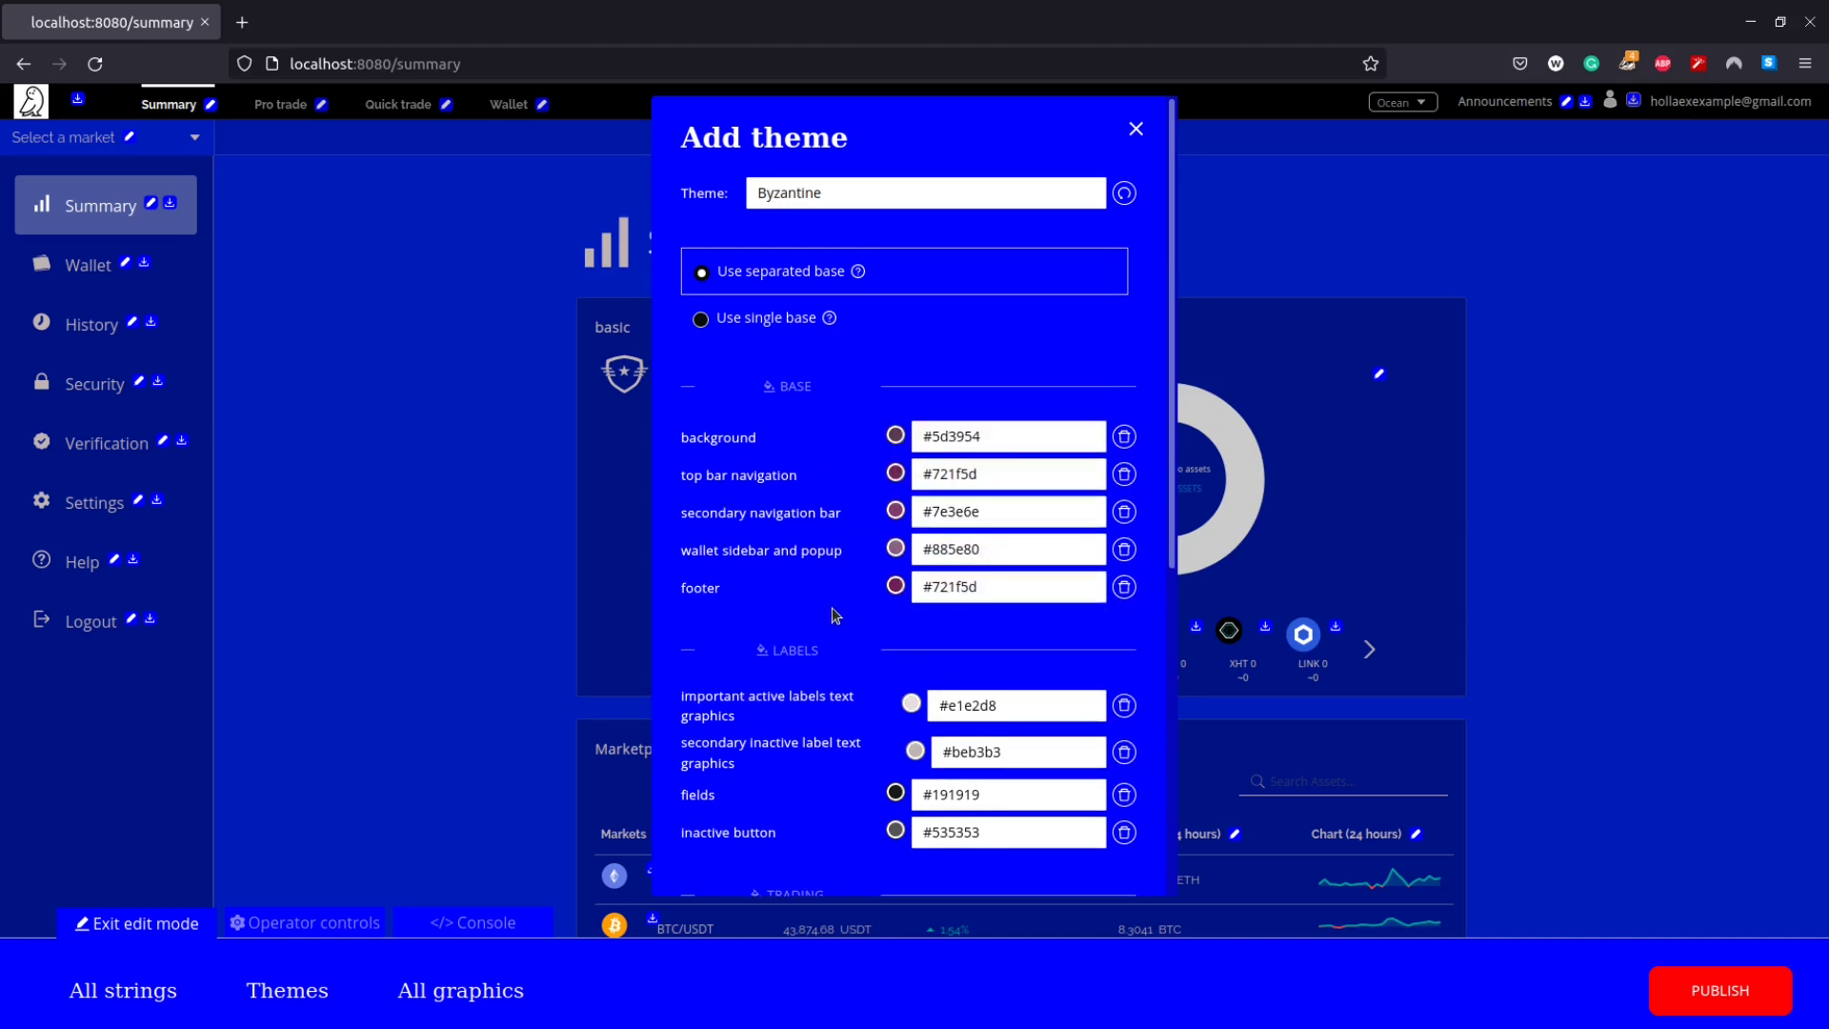
Set active labels ffffff, inactive labels ecf5c3, fields 686868, inactive button 721f5d, and save.
scroll(829, 397, down, 2)
double_click(1016, 483)
text(ffffff)
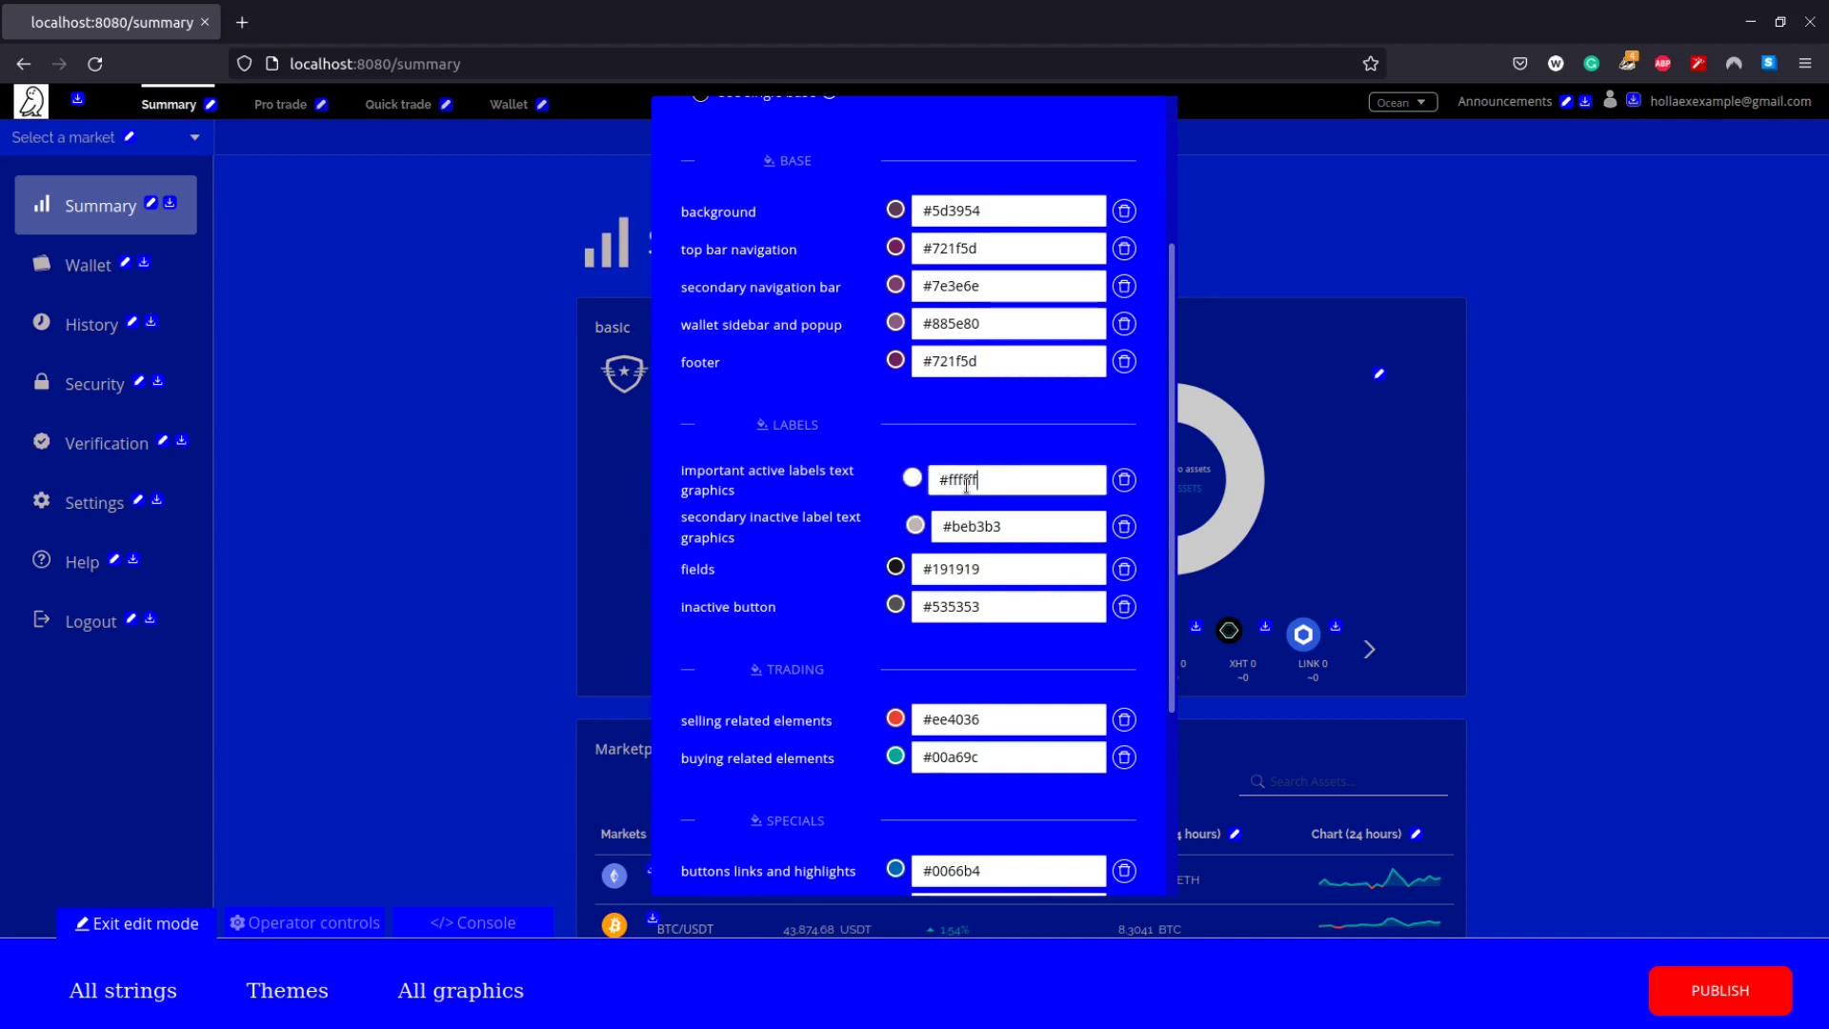
double_click(967, 530)
text(ecf5c3)
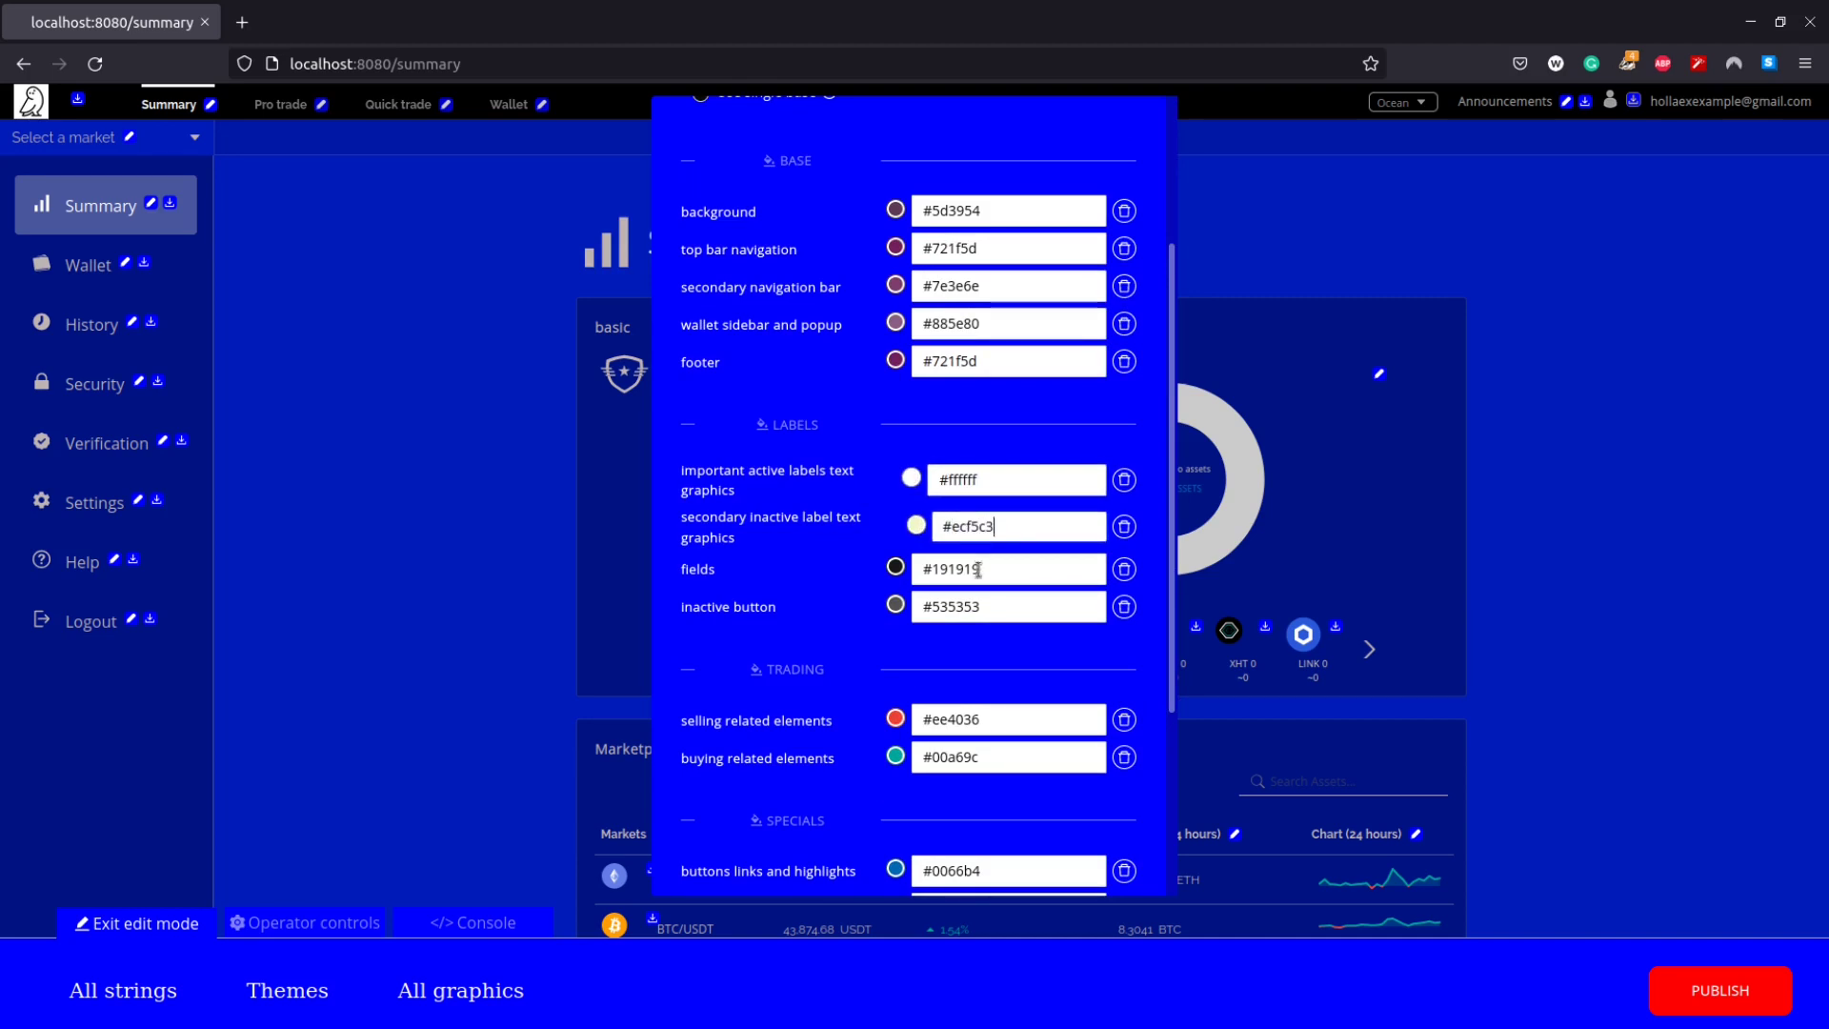
double_click(952, 570)
text(686868)
double_click(953, 606)
text(721f5d)
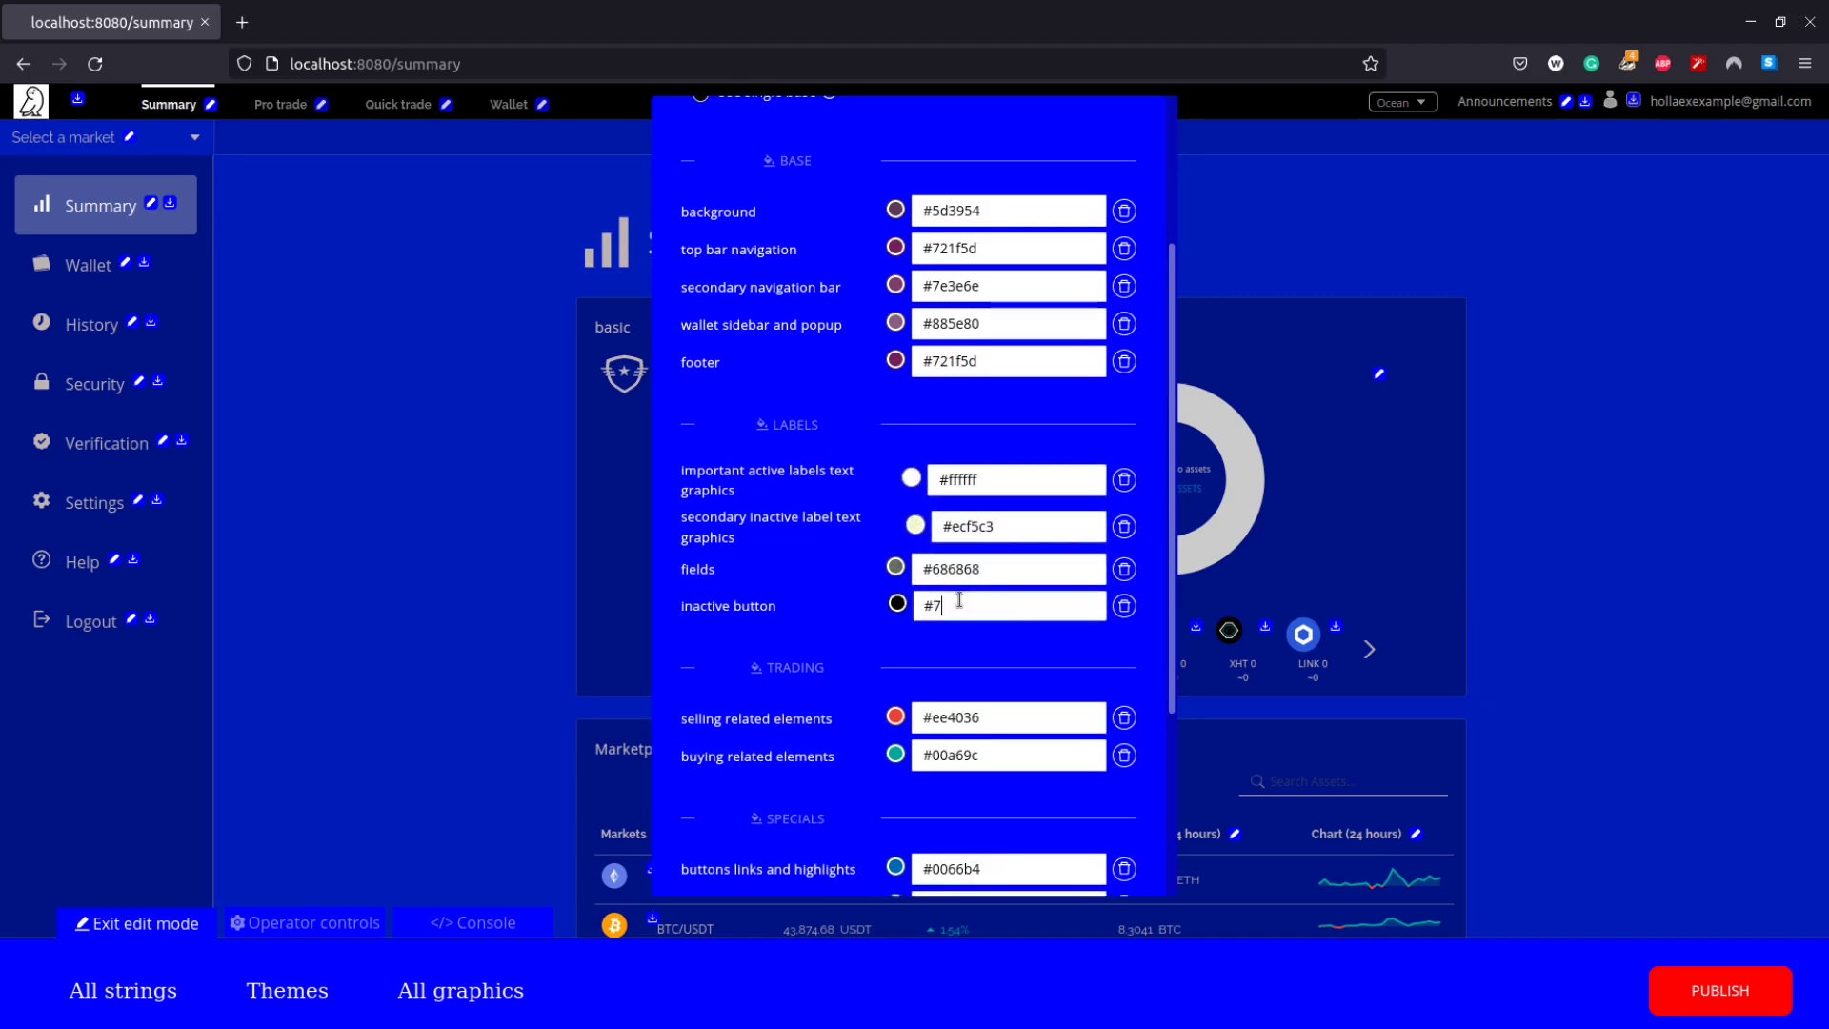
scroll(825, 634, down, 2)
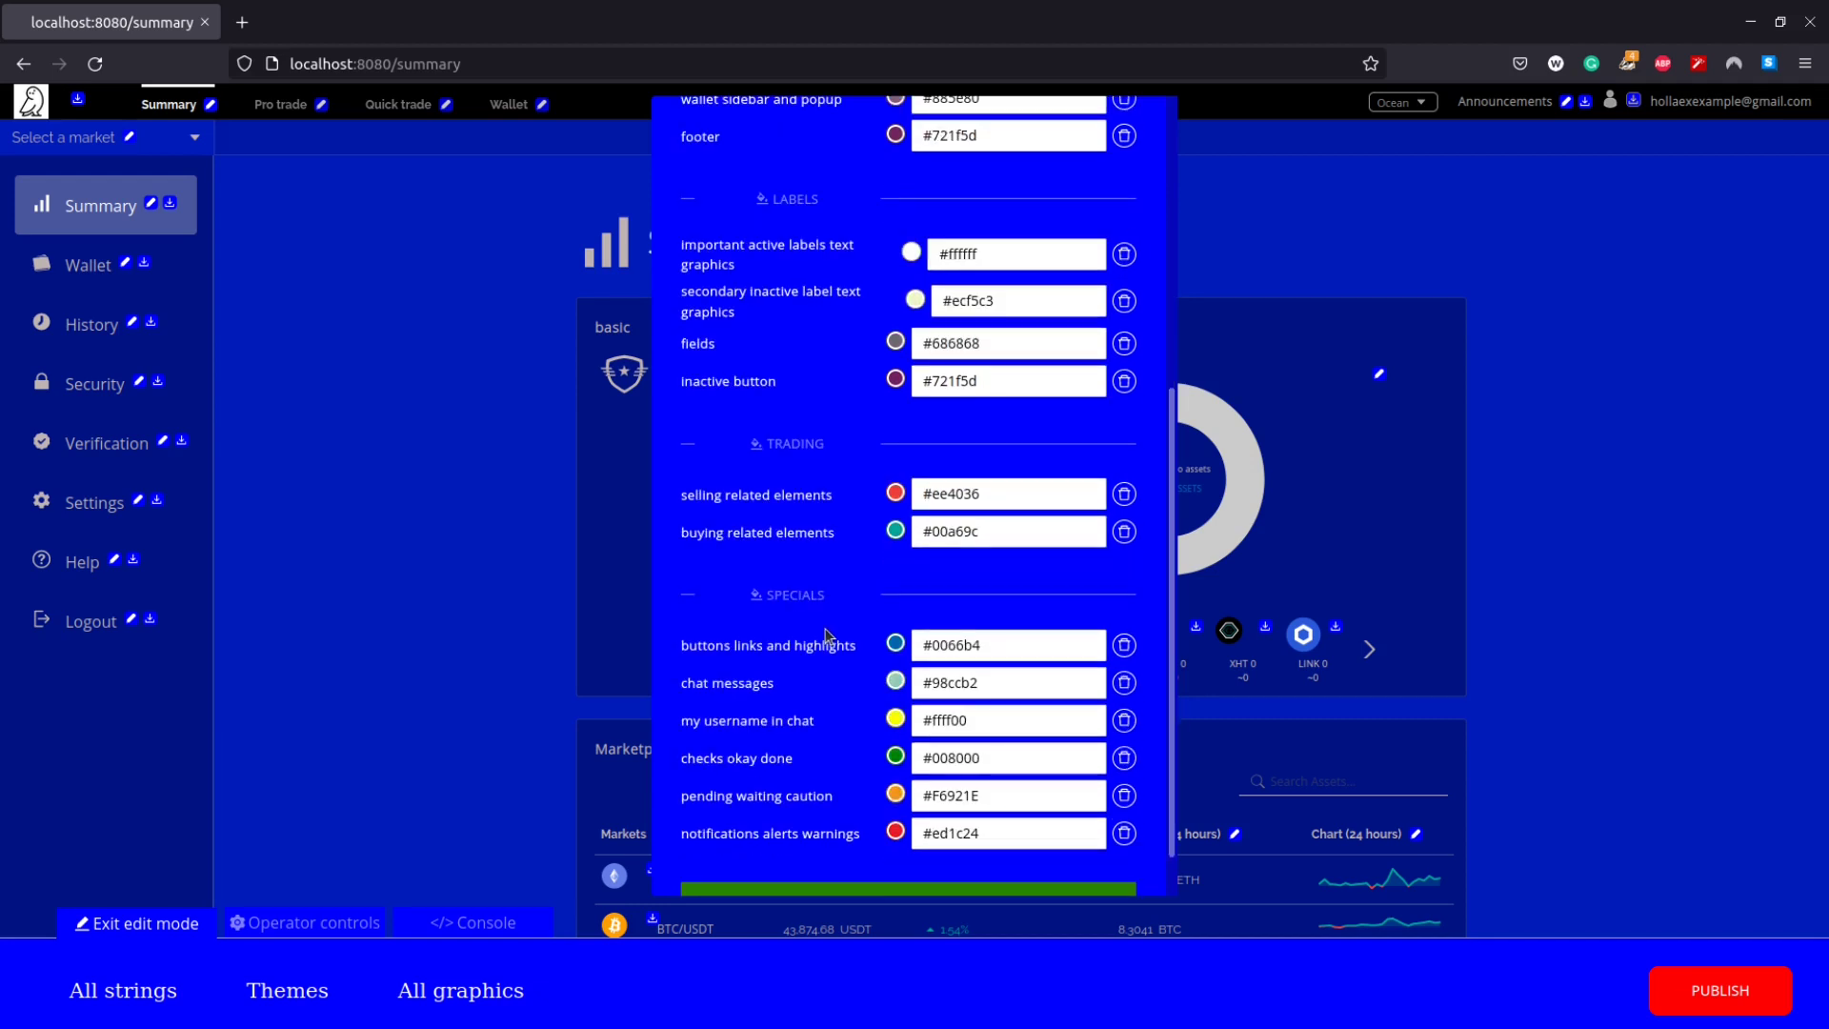
scroll(905, 457, down, 1)
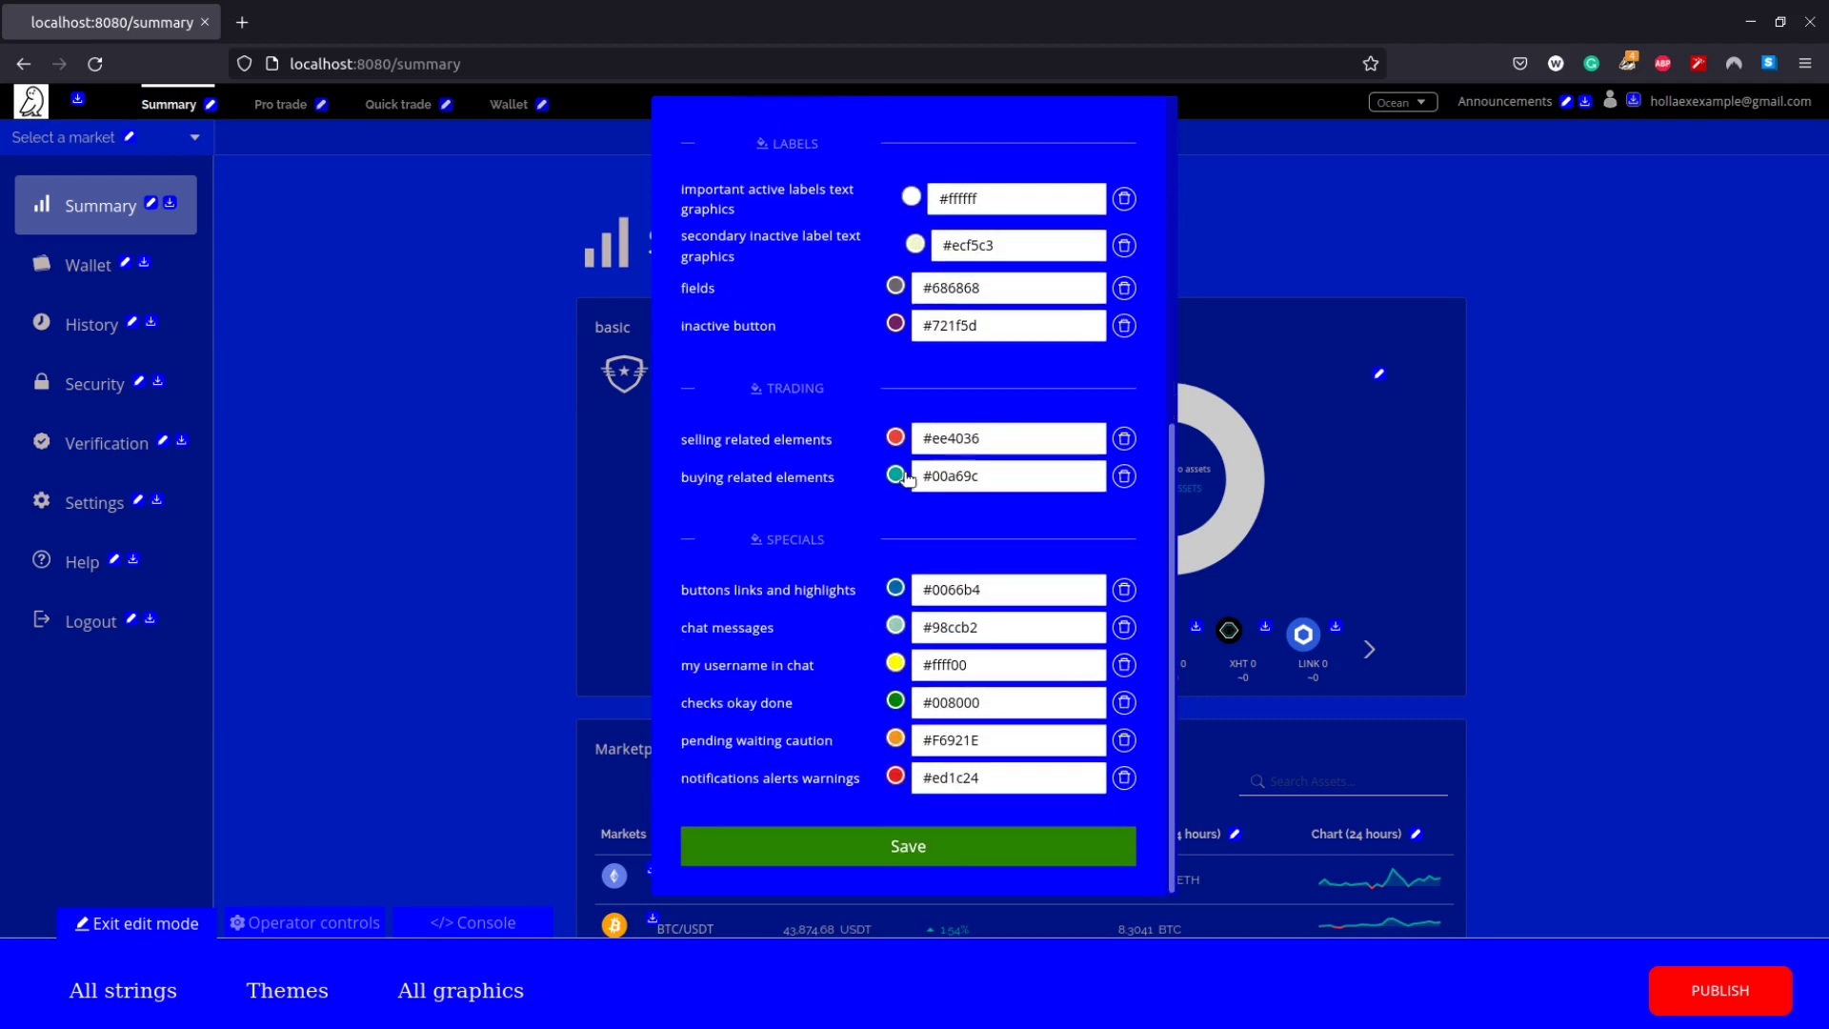
click(948, 847)
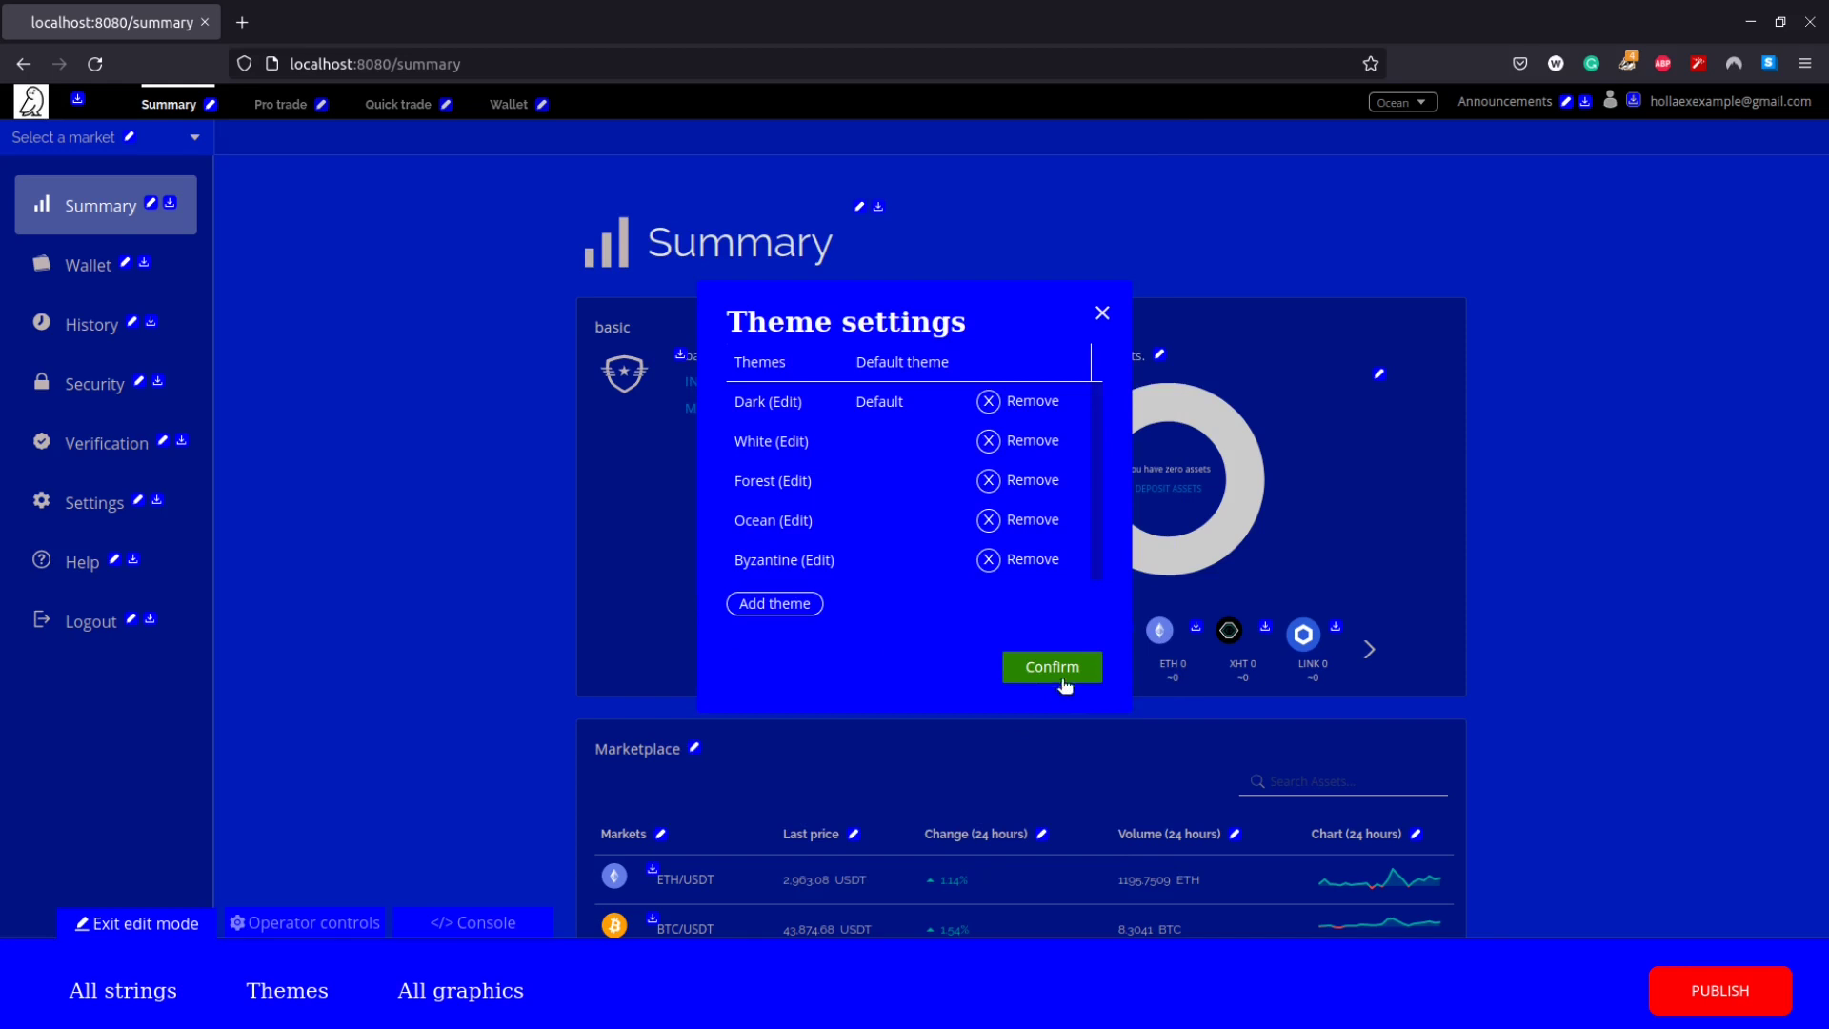
Confirm the theme settings, switch the site to Byzantine, and select its selling colour value.
click(1065, 684)
click(1409, 107)
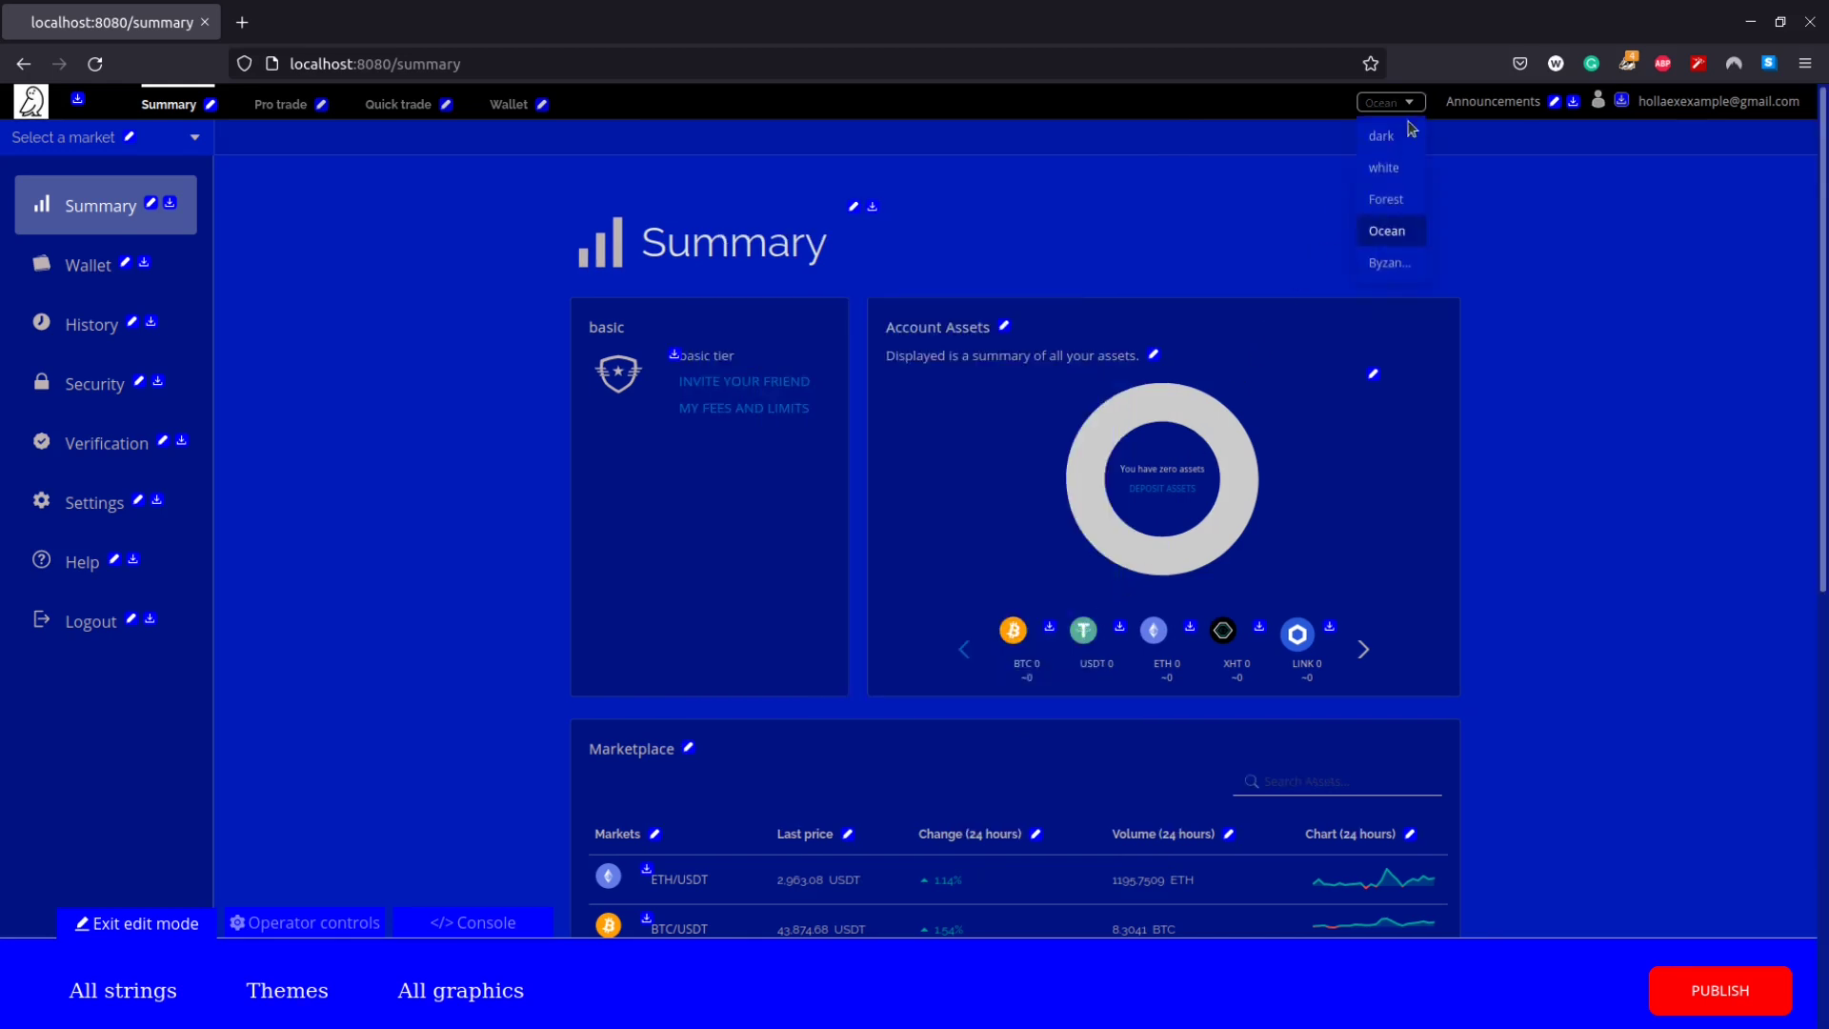
click(1389, 263)
scroll(1384, 279, down, 3)
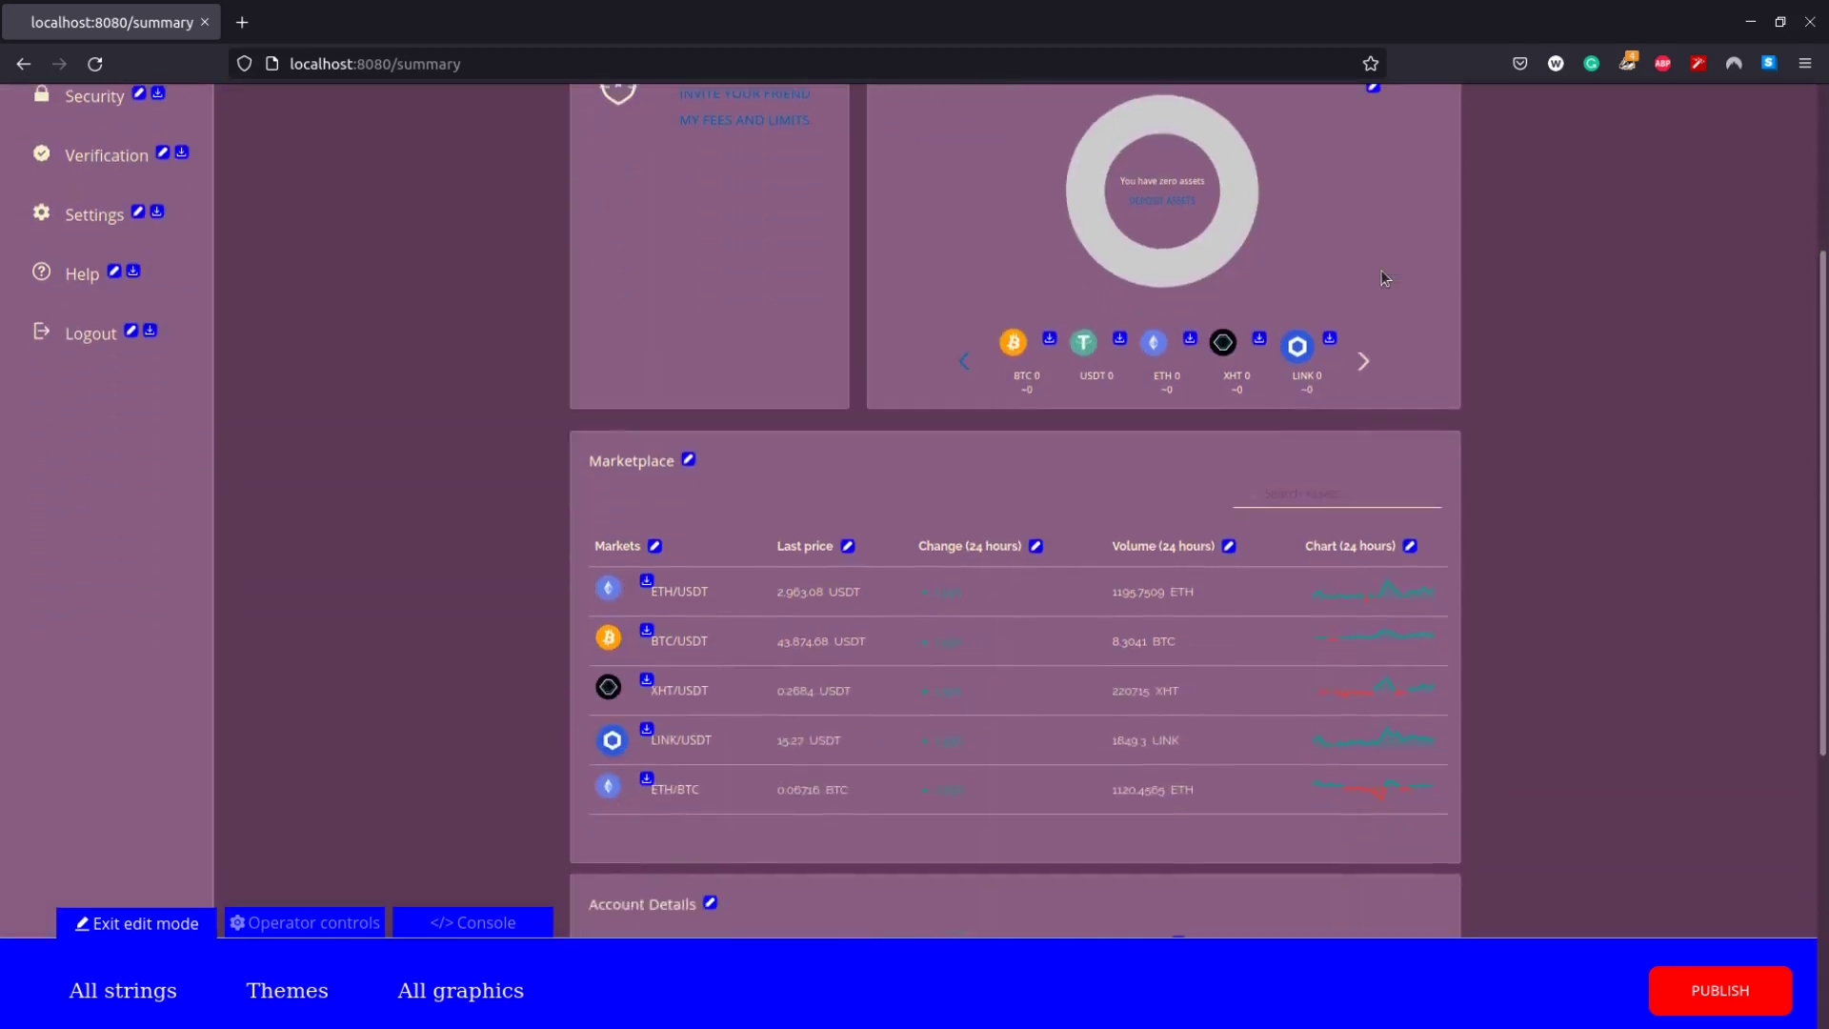
scroll(1384, 279, down, 2)
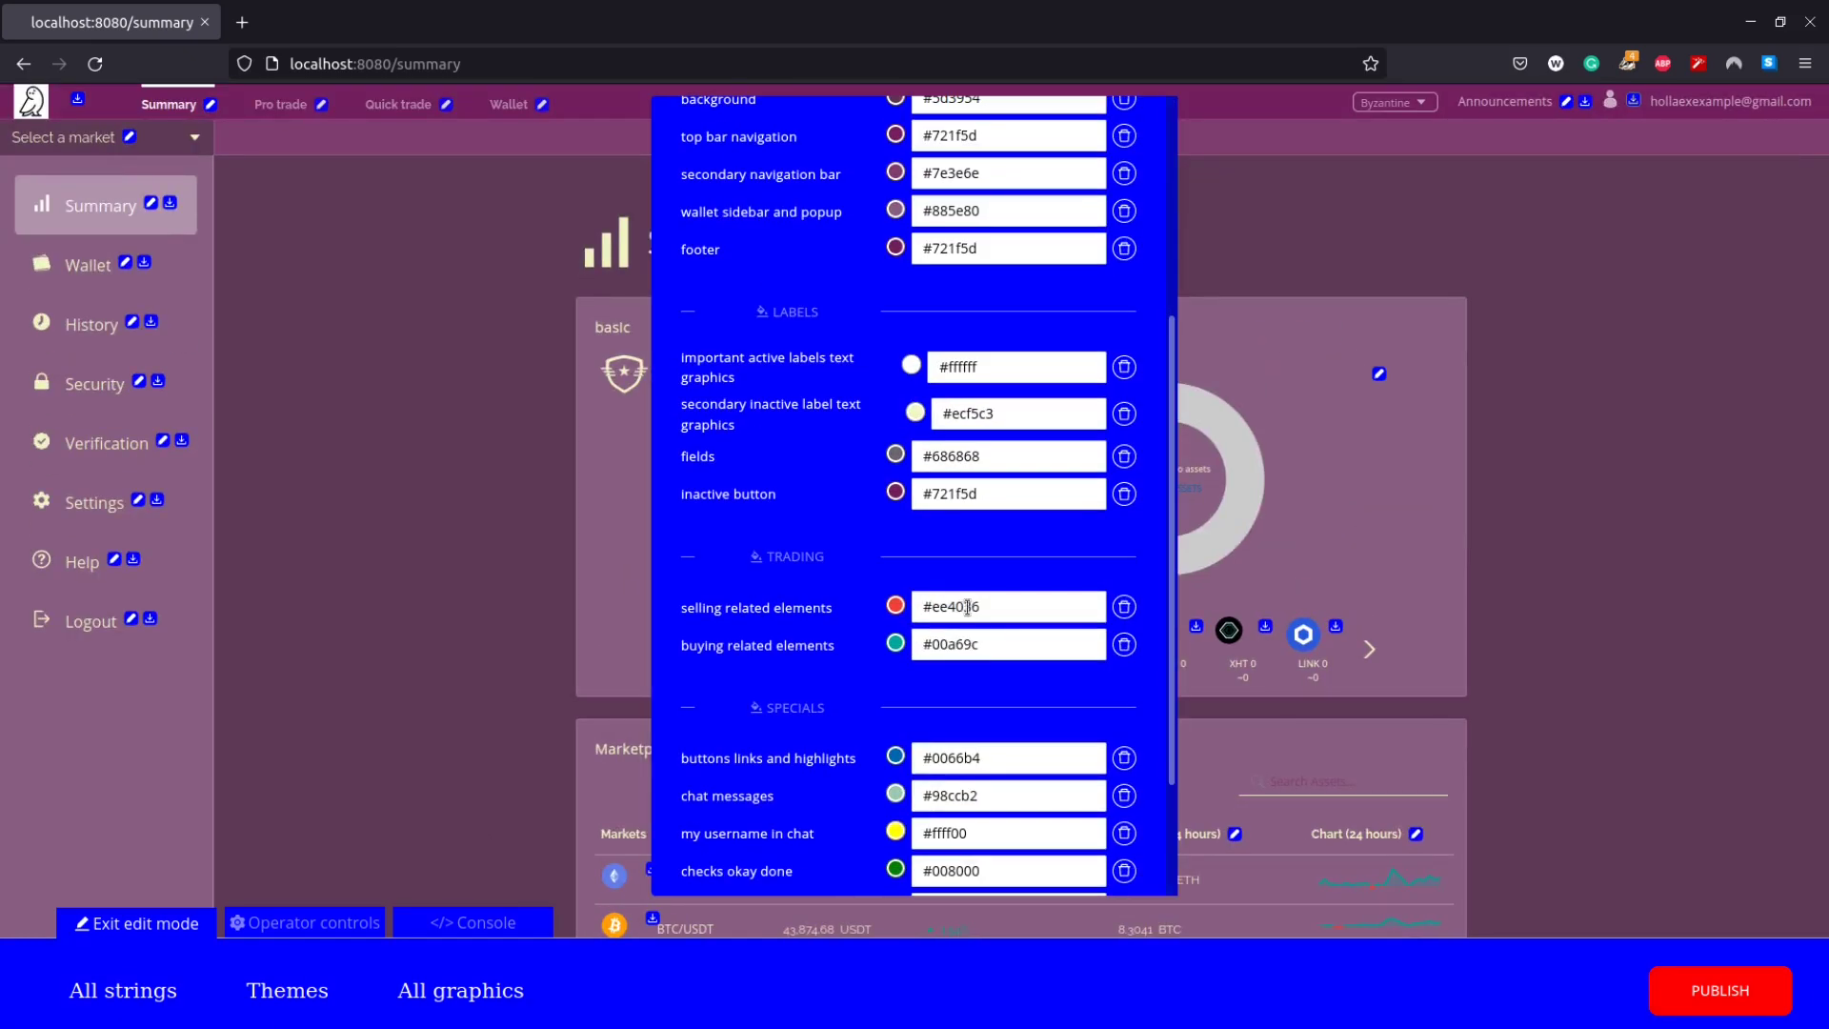
double_click(967, 607)
Set selling fc766f, buying 2cfa86, buttons ffdf88, chat ffffff and username f0e442.
text(fc766f)
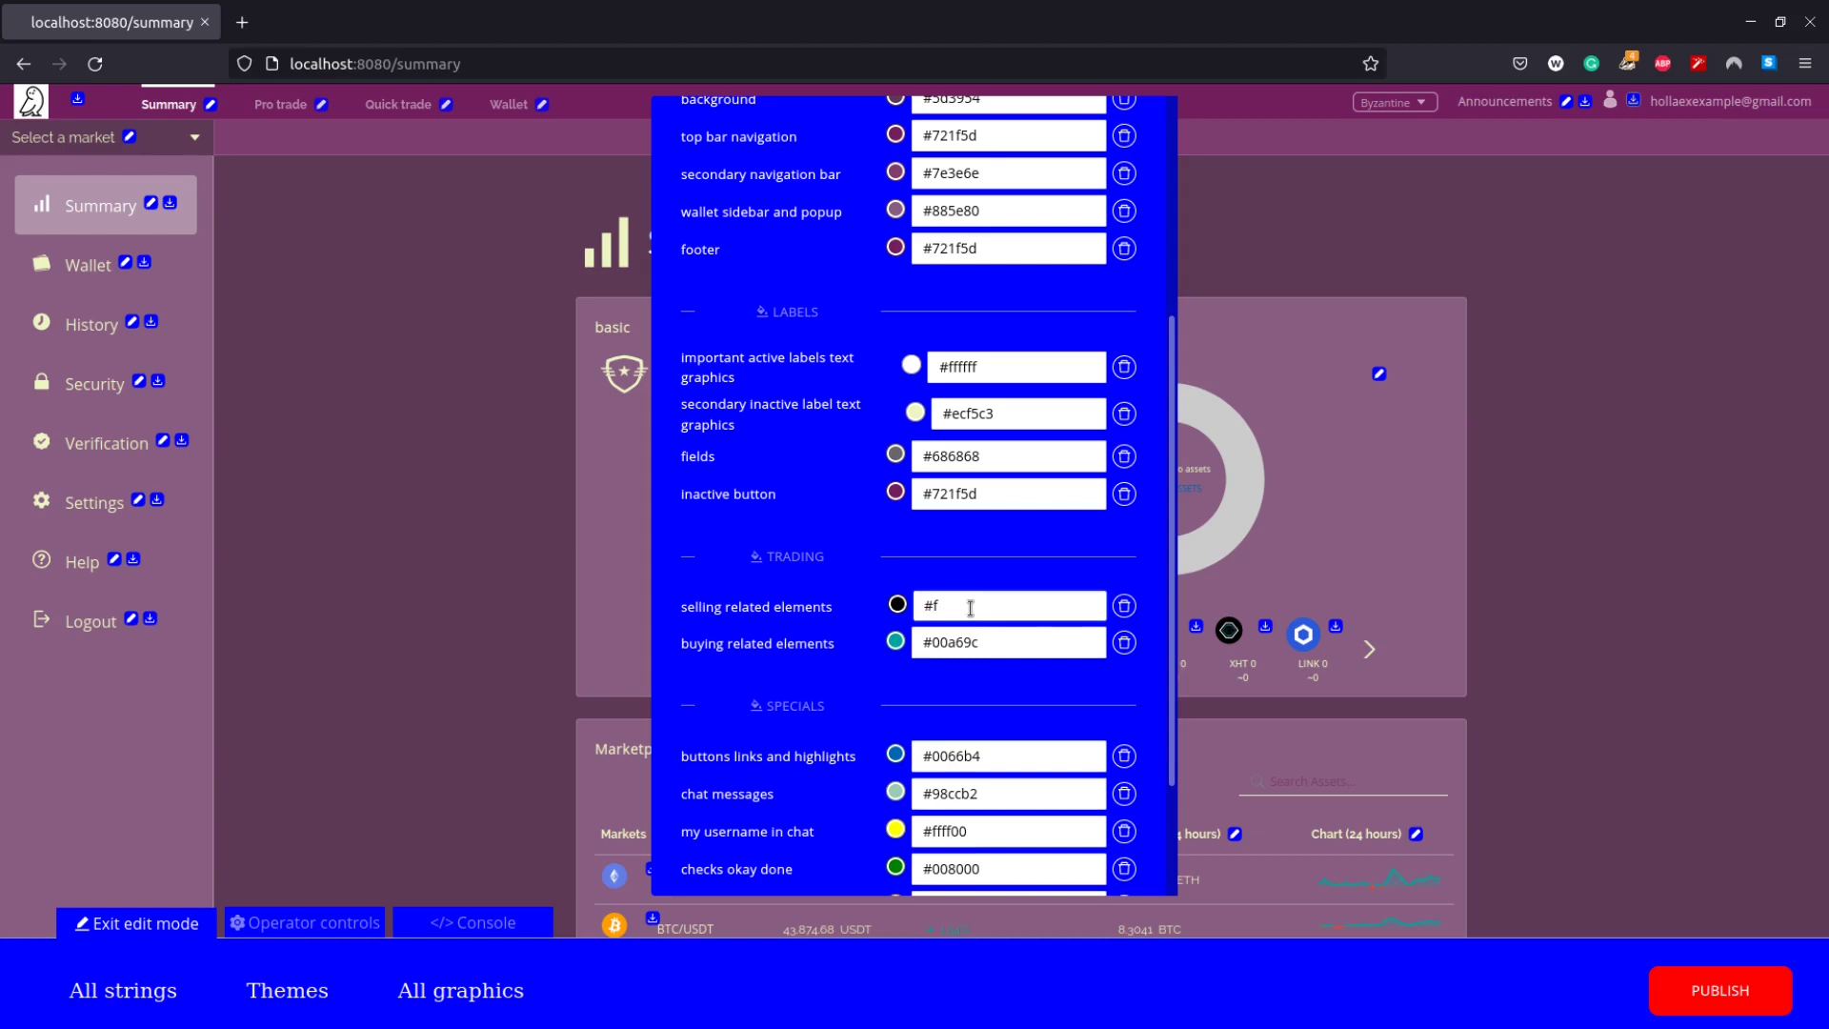
double_click(965, 643)
text(2cfa86)
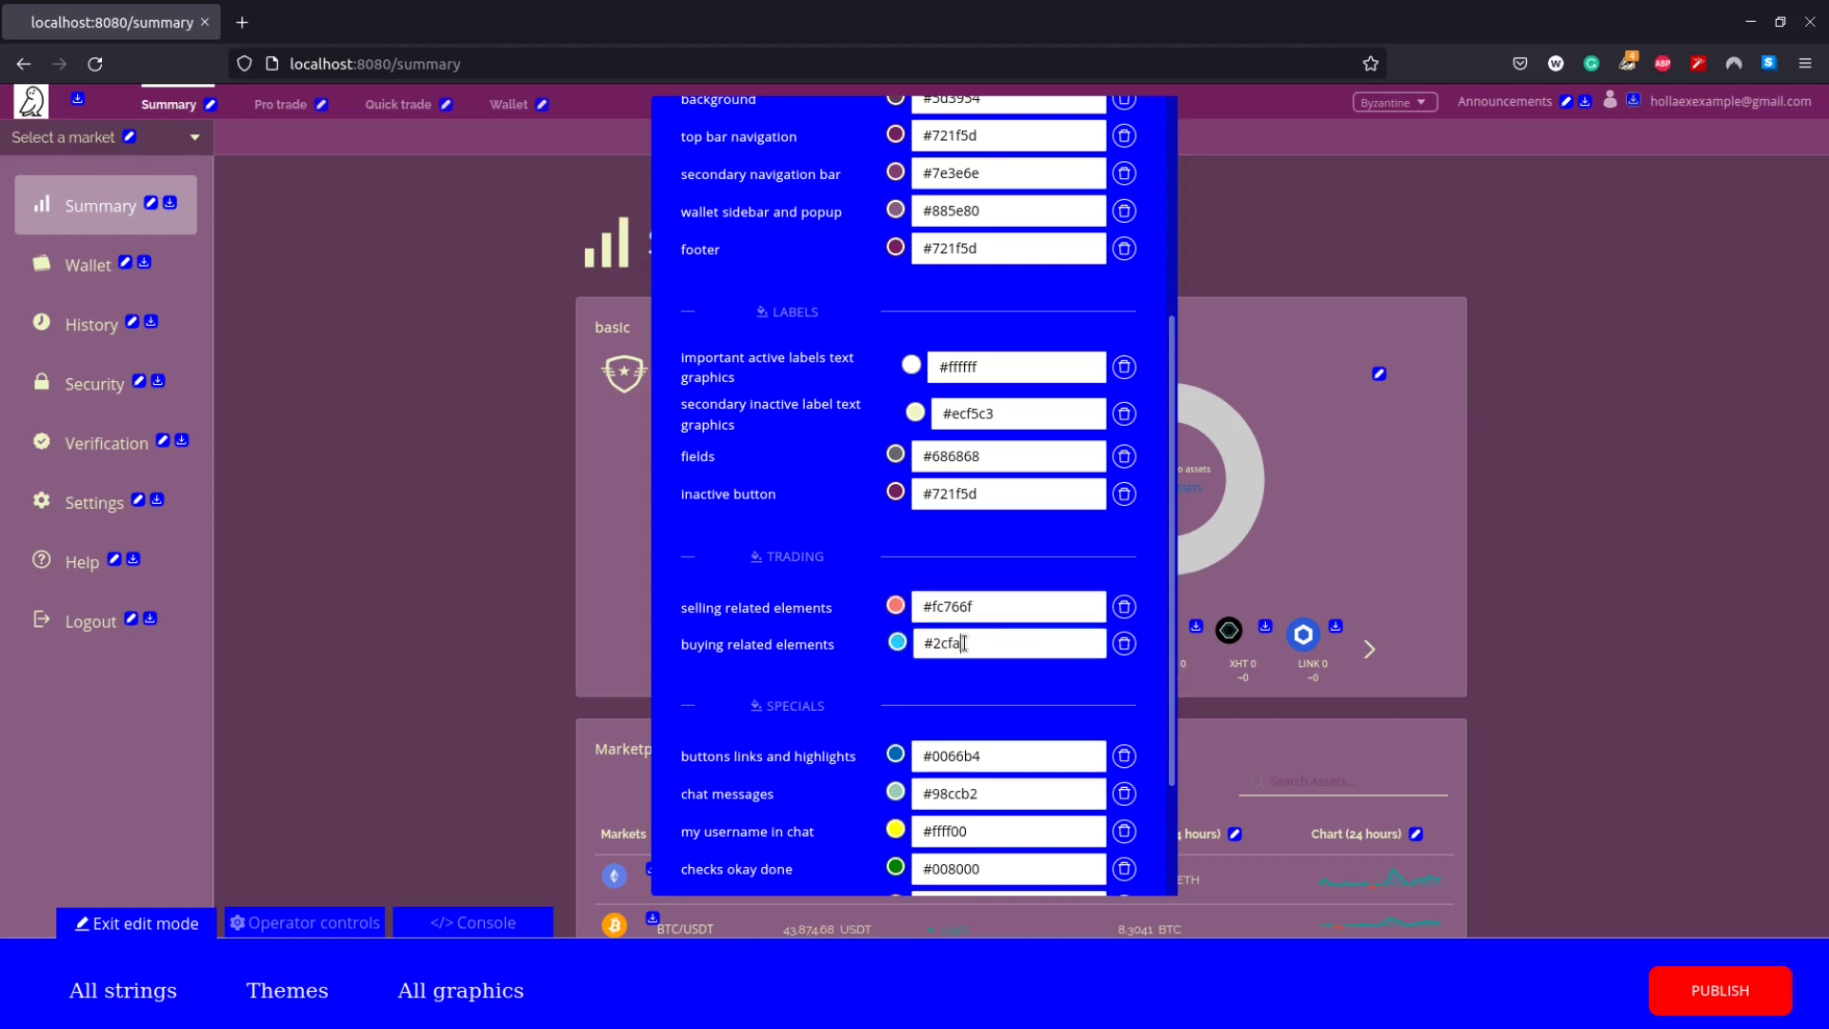
scroll(962, 643, down, 2)
double_click(957, 643)
text(ffdf88)
double_click(956, 682)
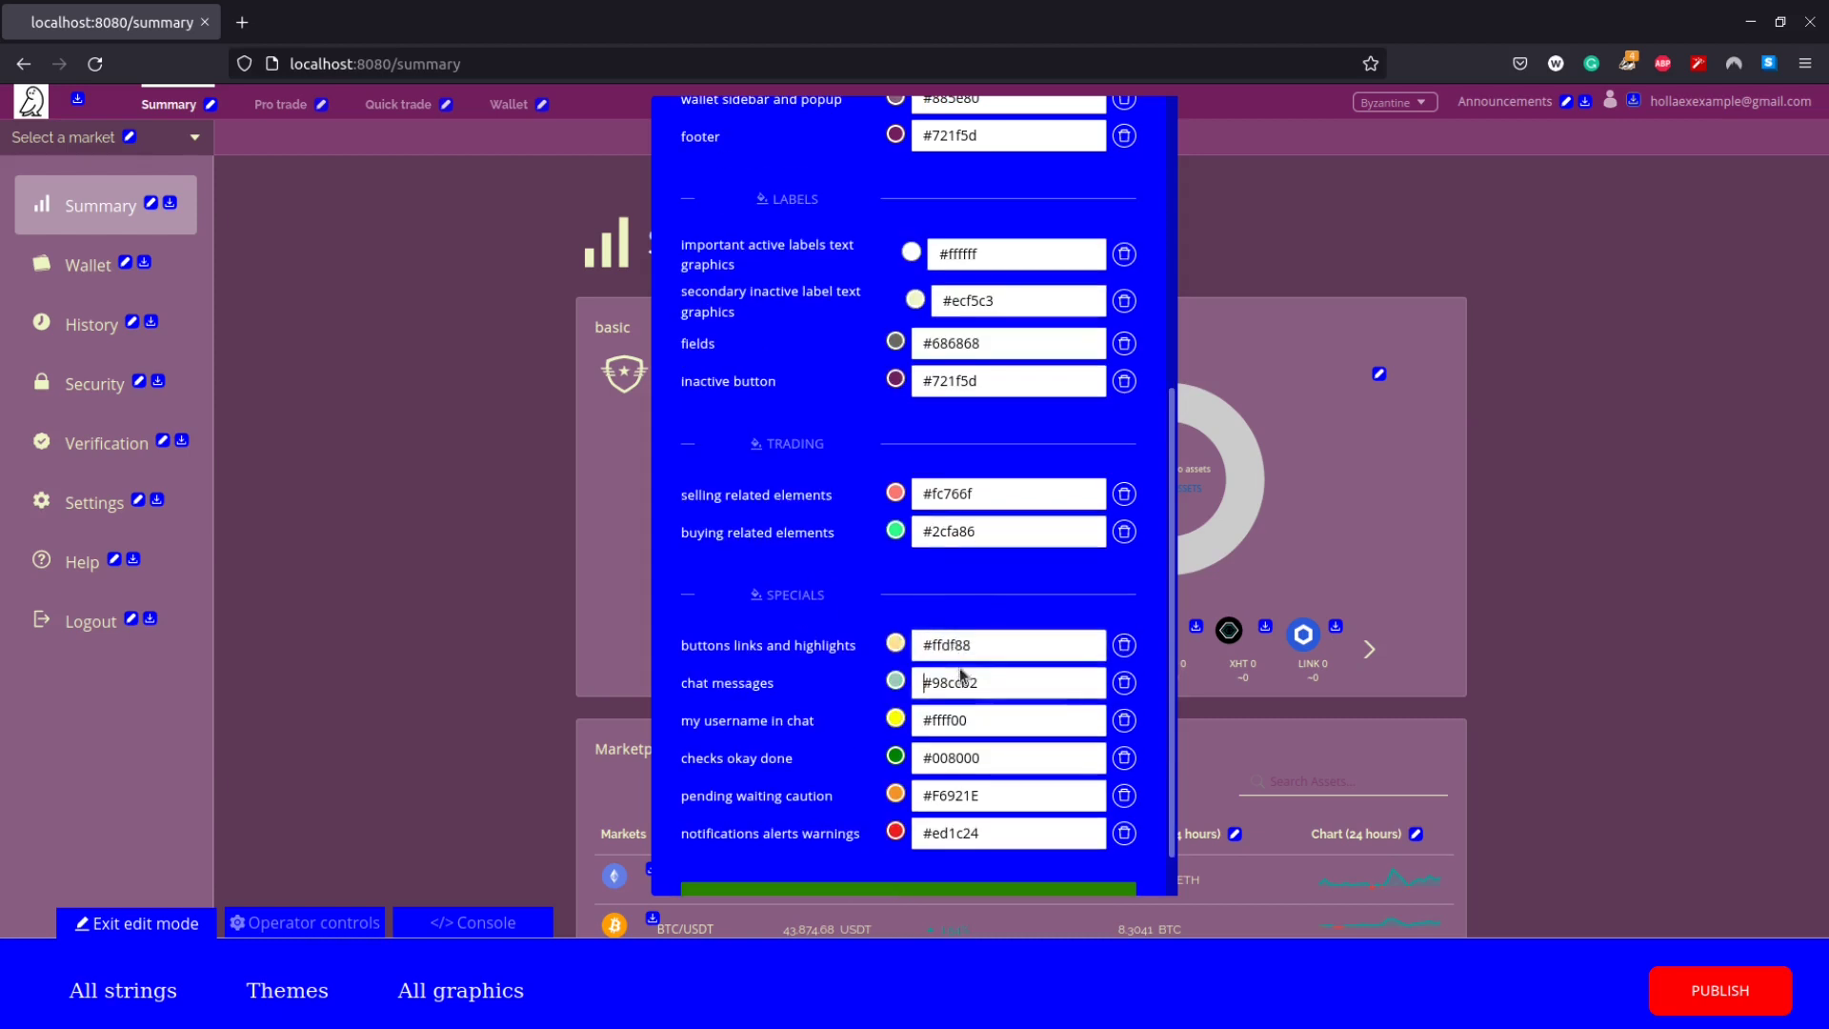
text(ffffff)
double_click(949, 721)
text(f0)
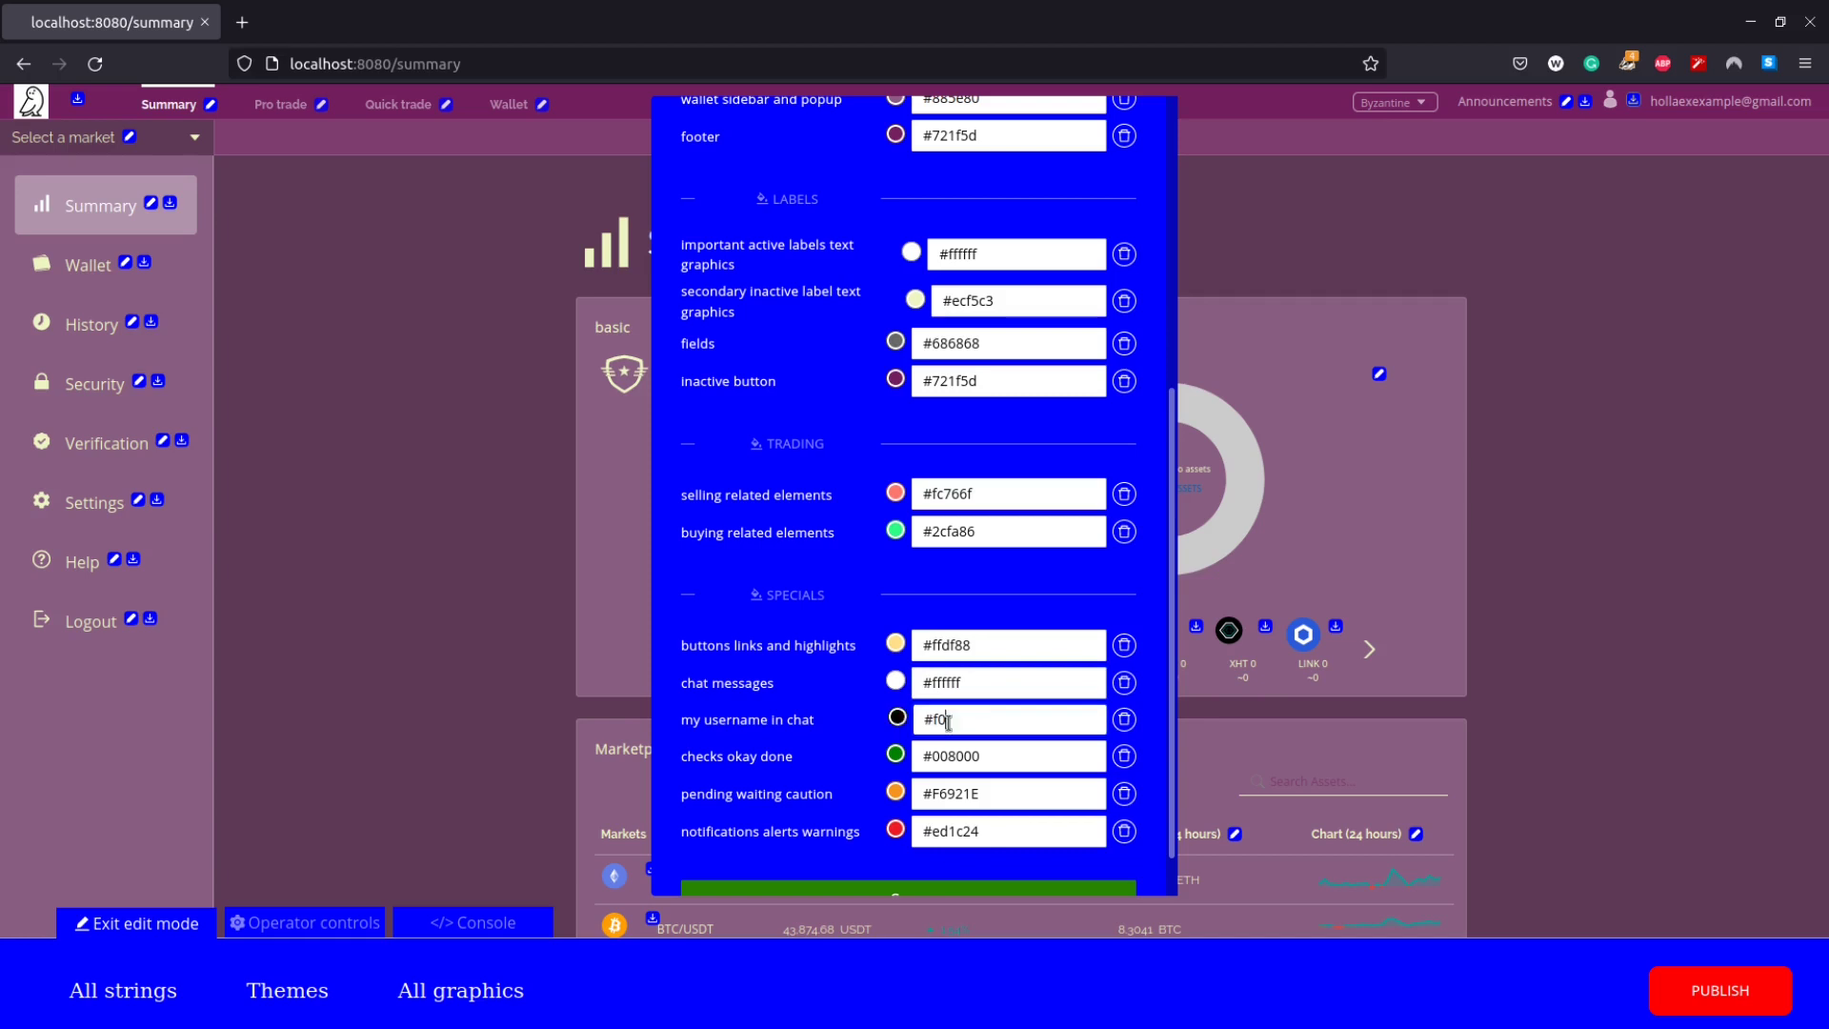
text(e442)
Save the Byzantine theme colours and confirm the theme settings.
scroll(949, 721, down, 1)
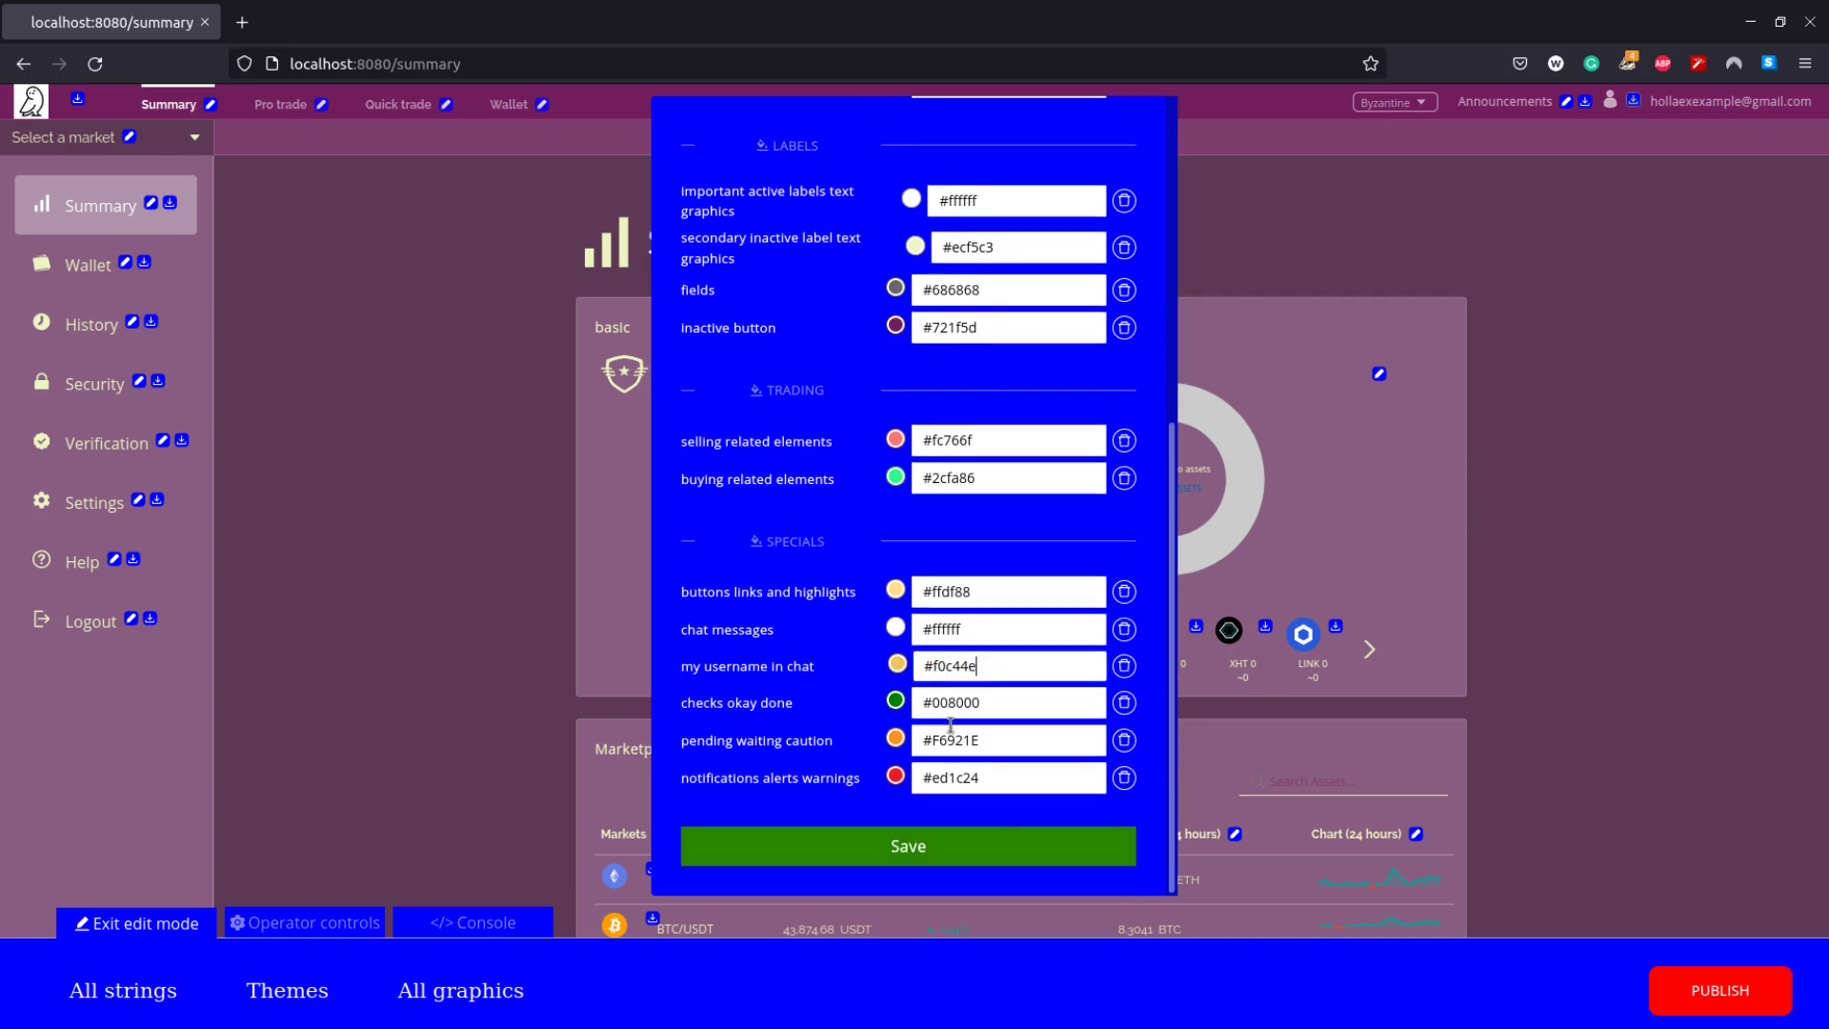
click(1008, 842)
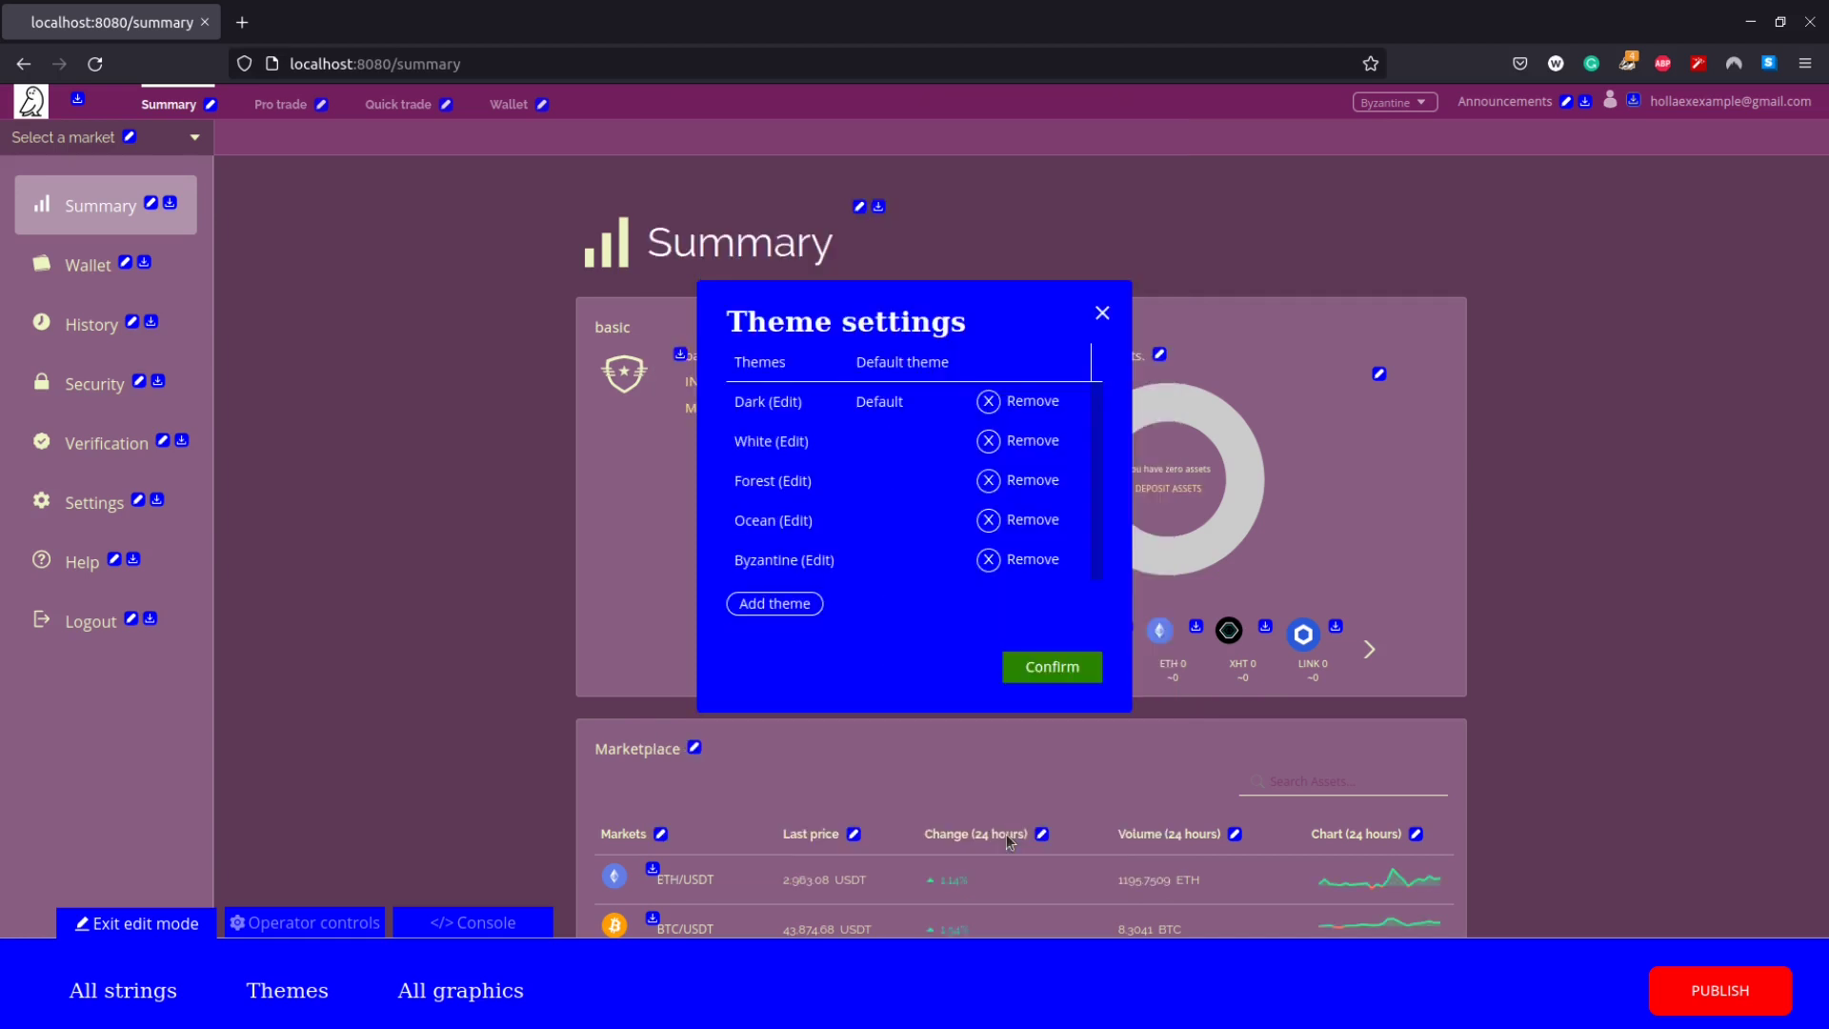
click(1092, 674)
scroll(1061, 745, down, 3)
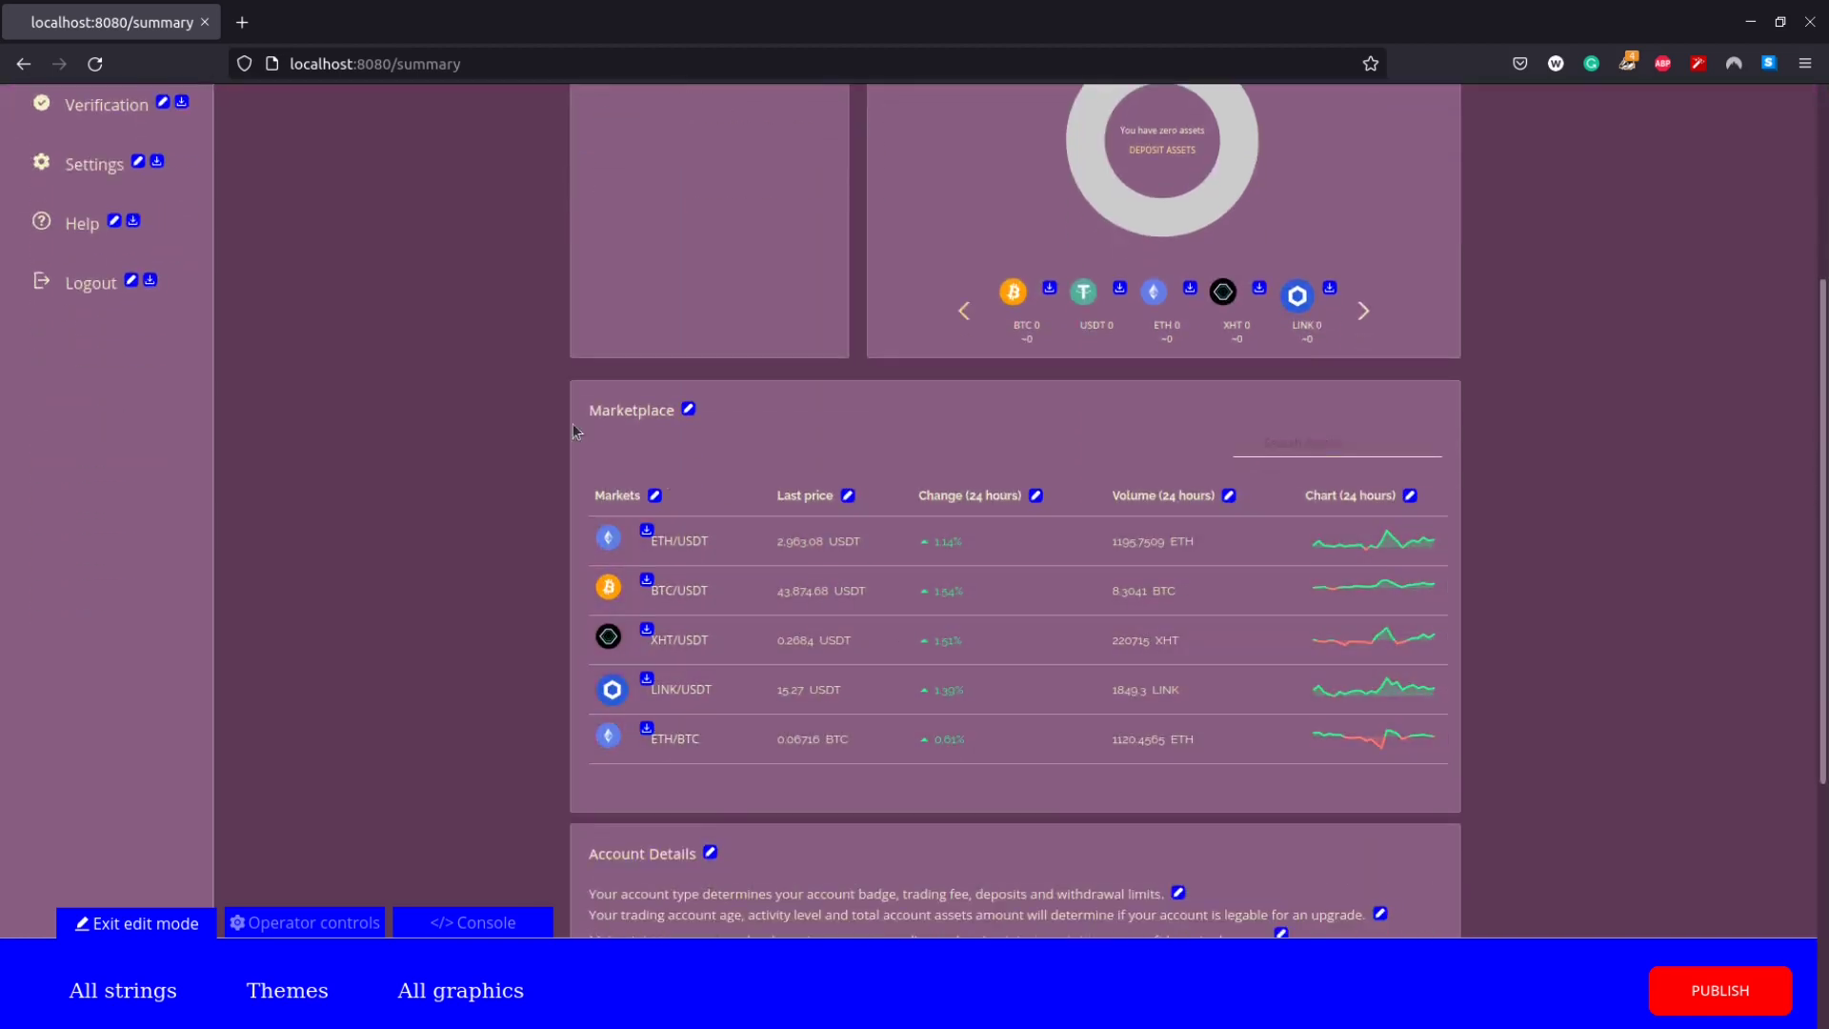
scroll(562, 414, up, 3)
scroll(563, 414, down, 2)
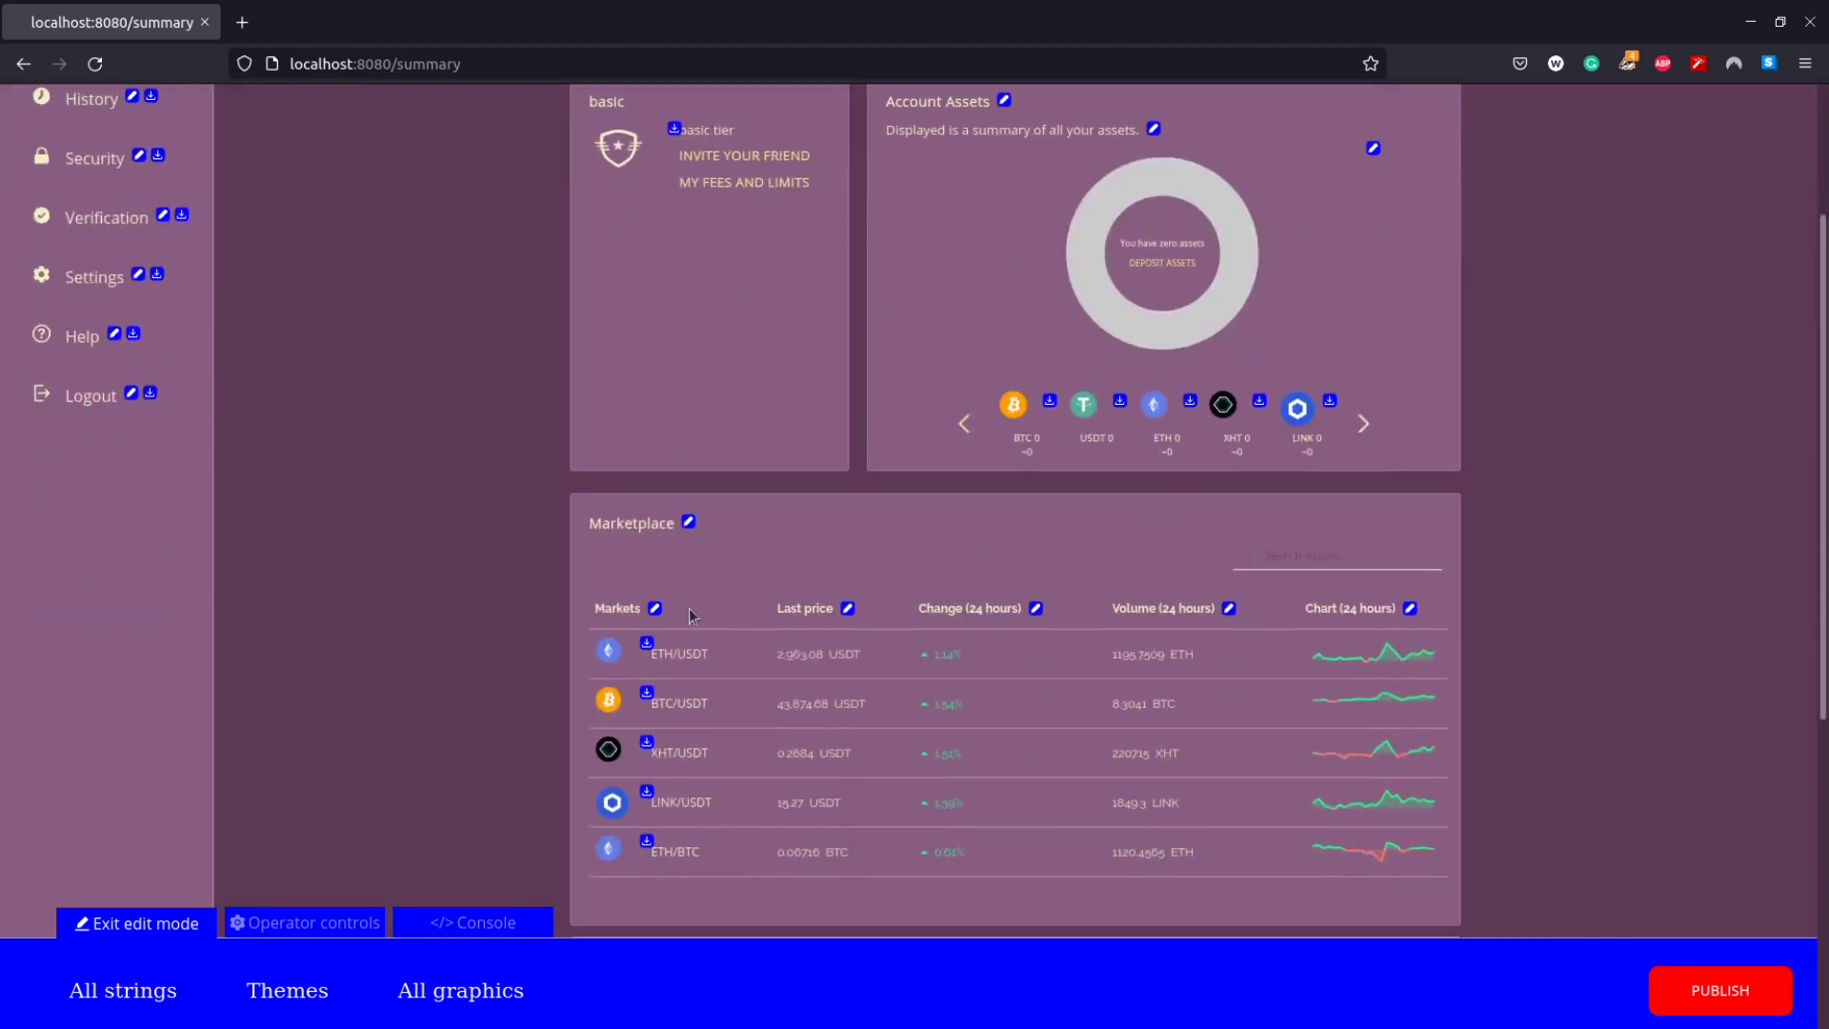
click(697, 722)
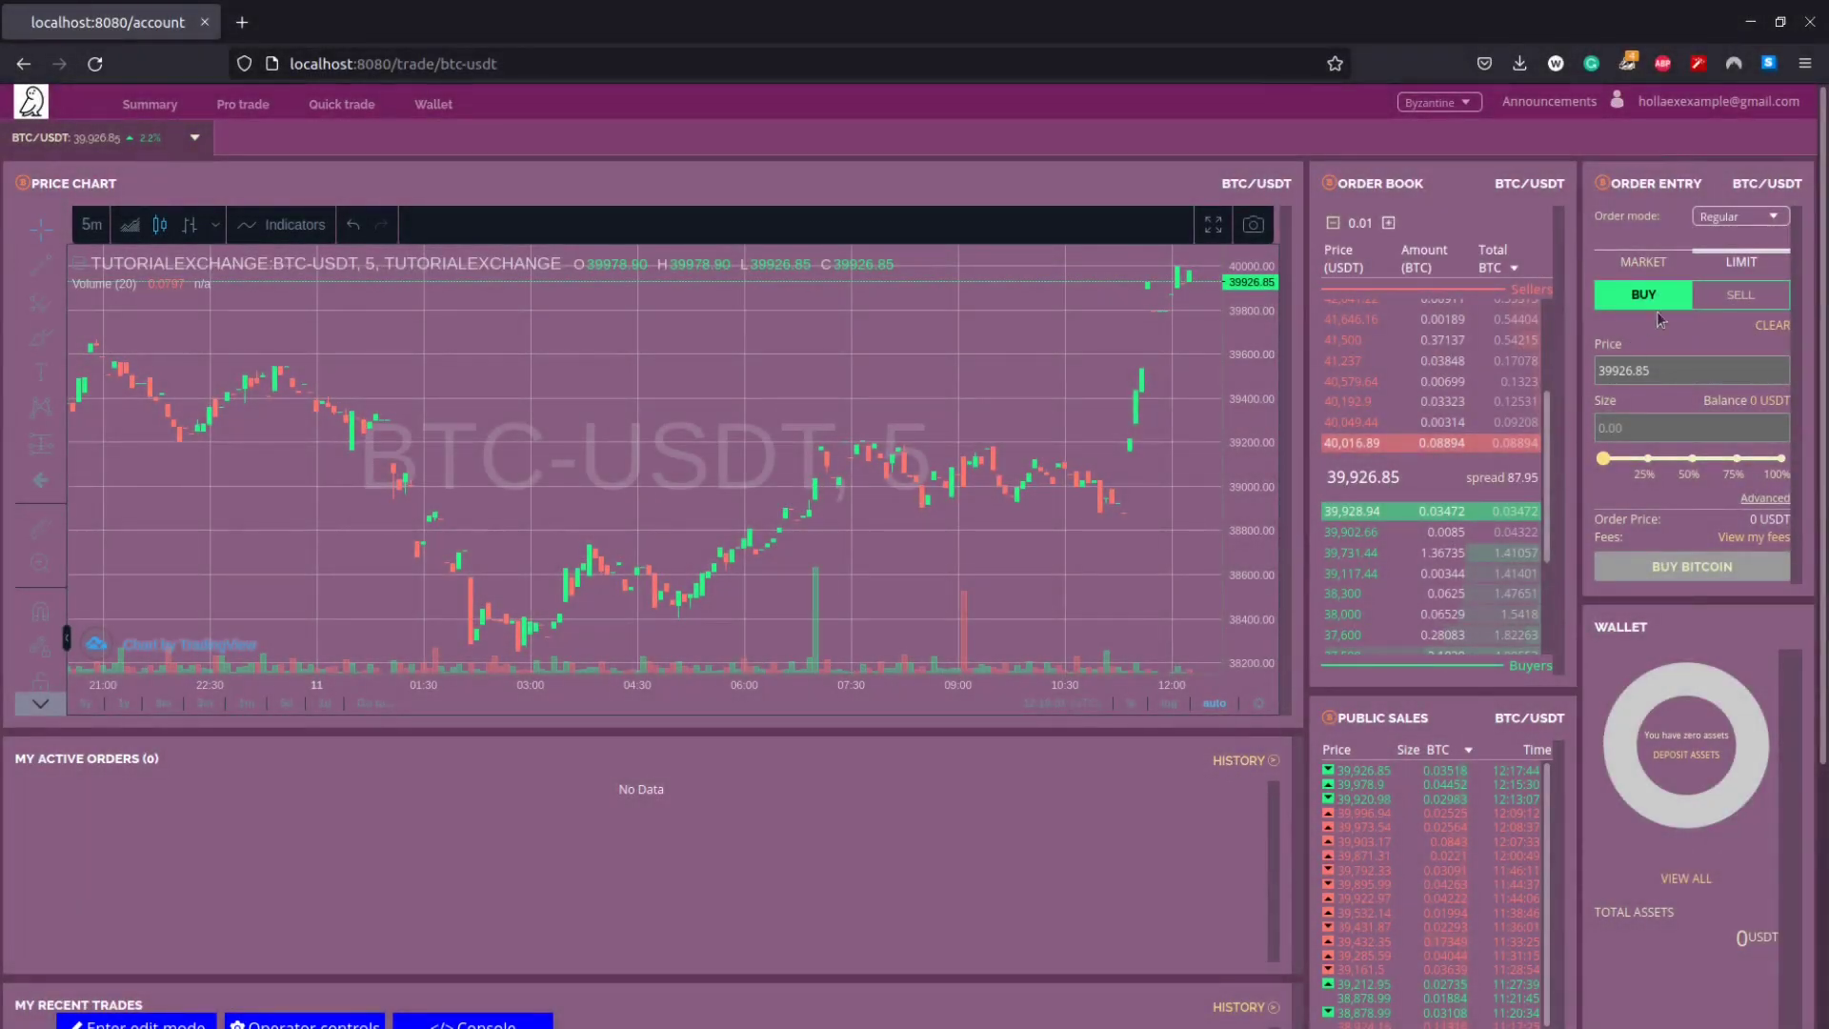
click(1715, 297)
click(1653, 301)
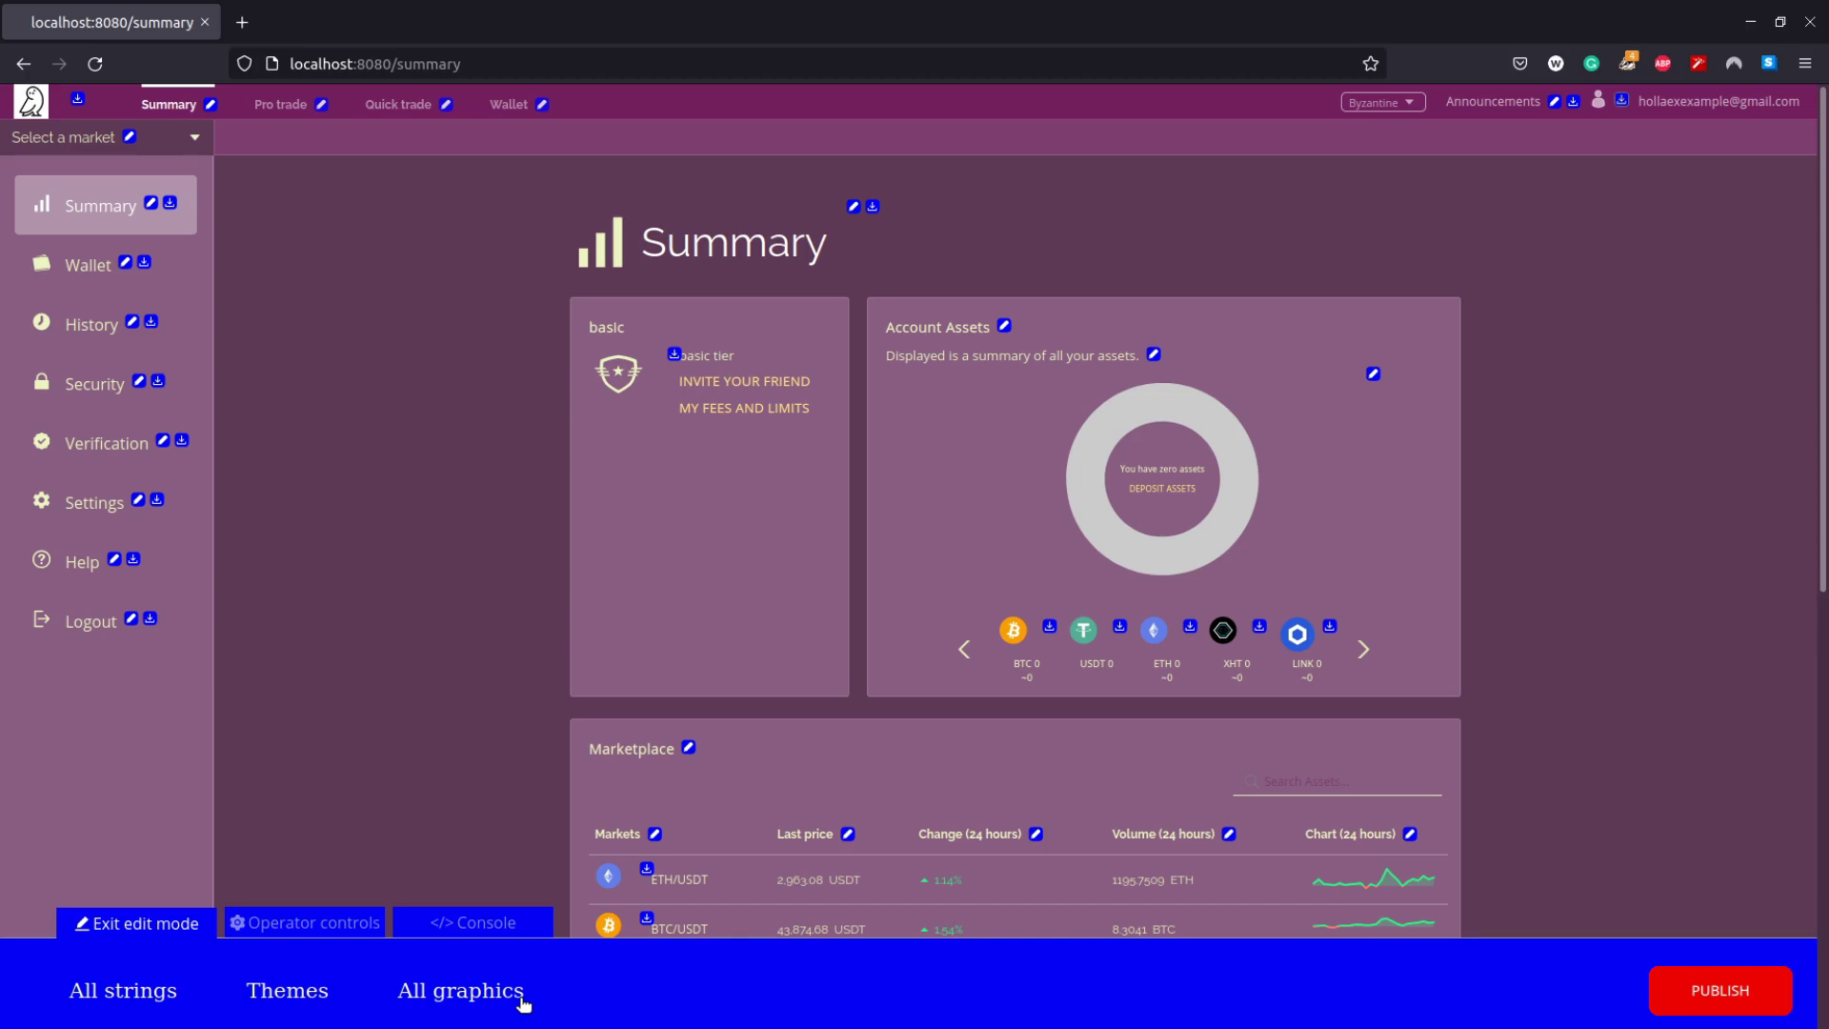
Upload a shield image as the Byzantine theme's TAB_SECURITY graphic and confirm.
click(523, 991)
click(1232, 135)
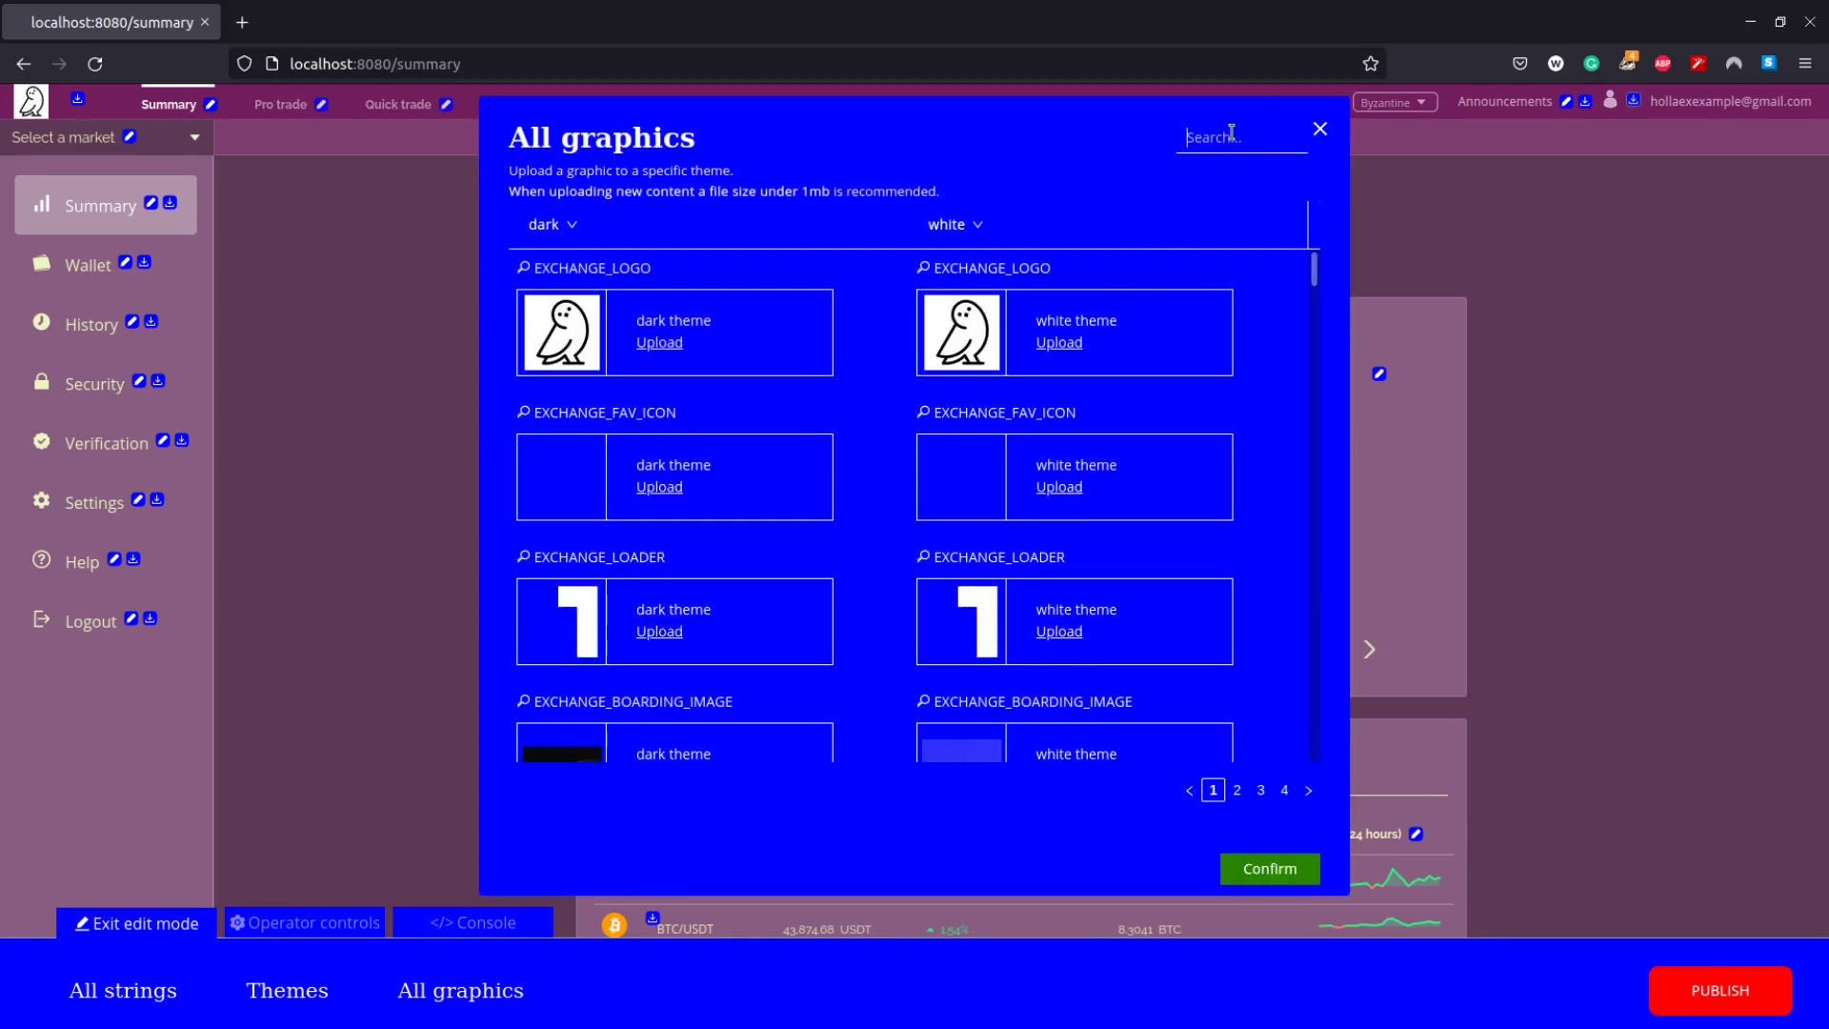
text(security)
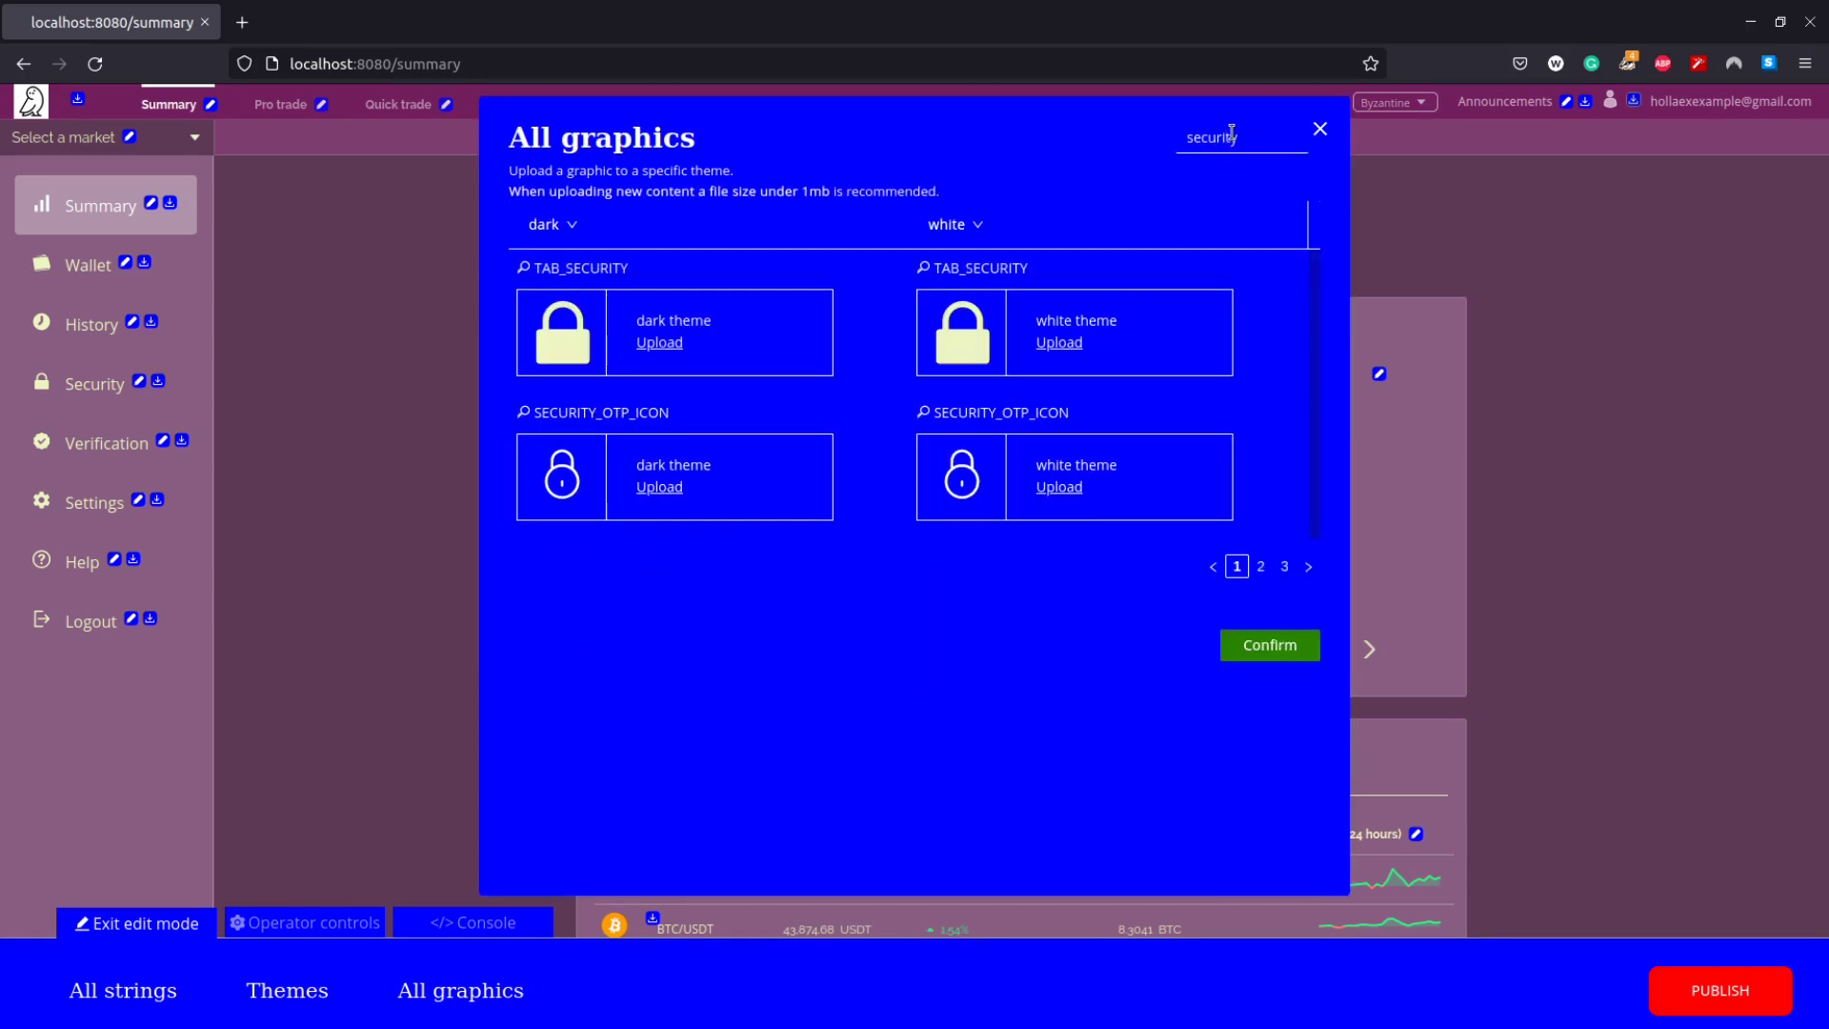
click(974, 225)
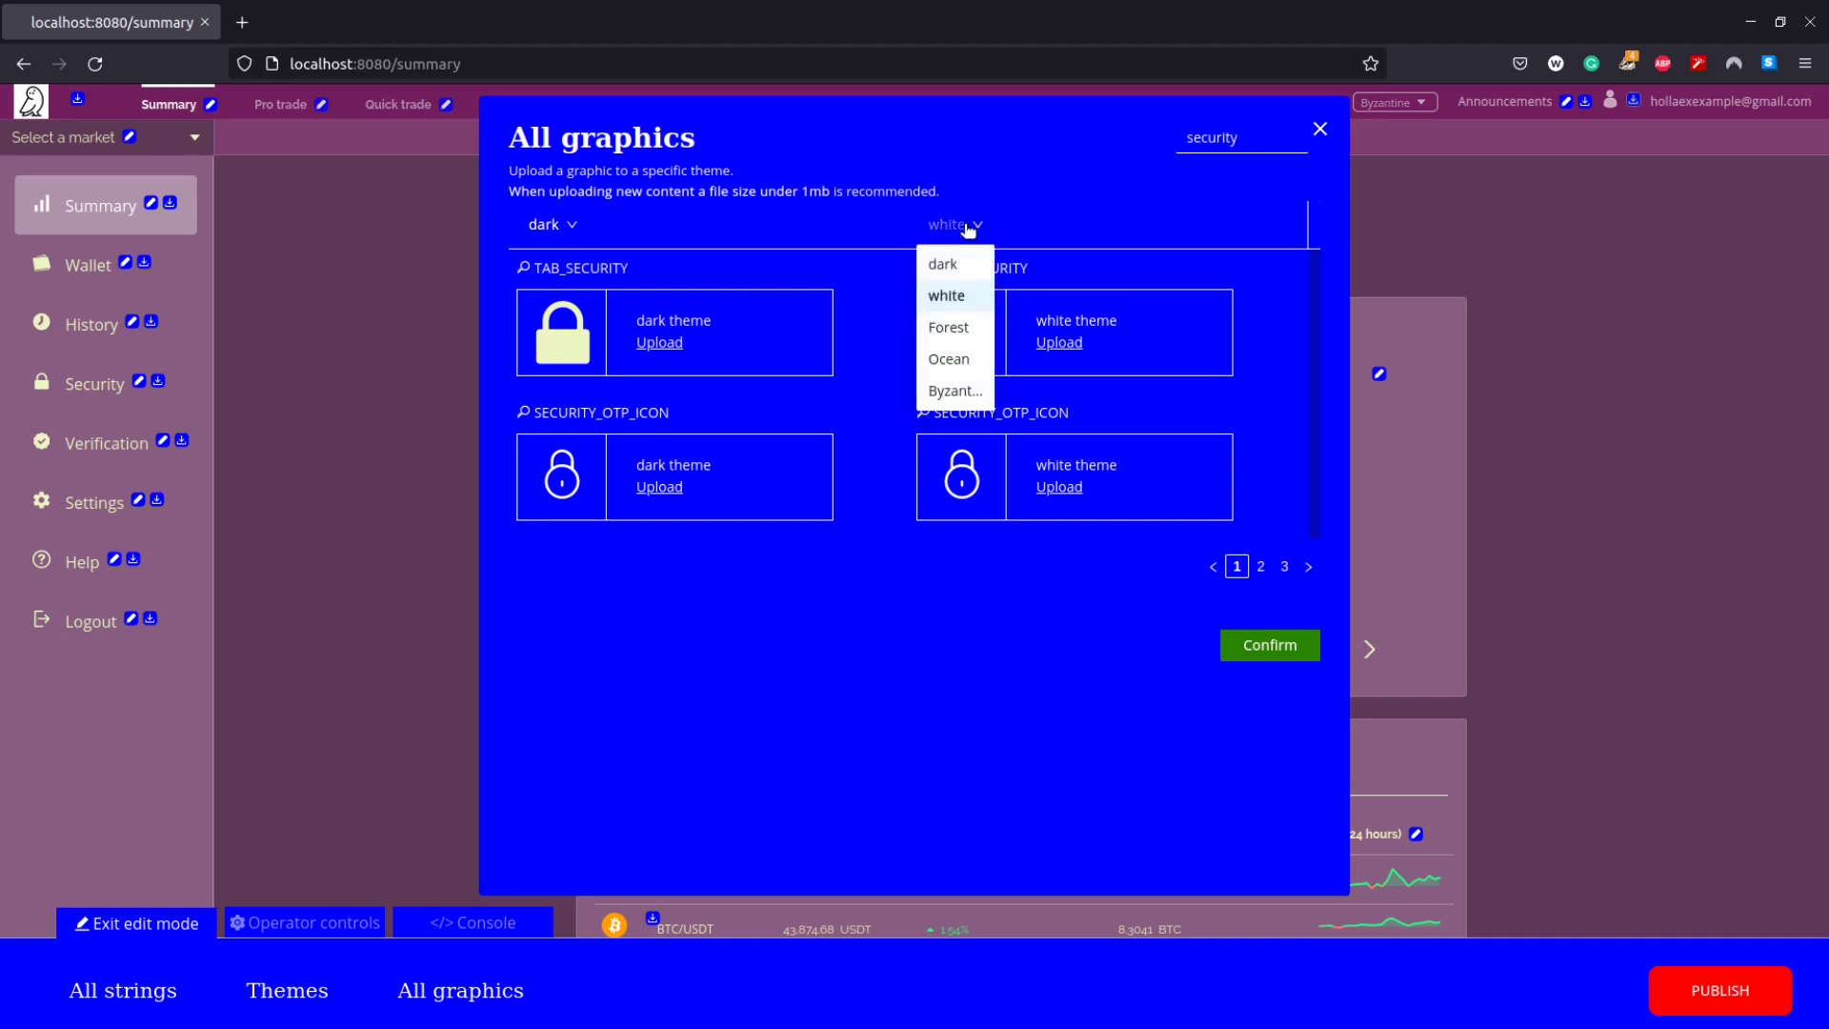
click(936, 391)
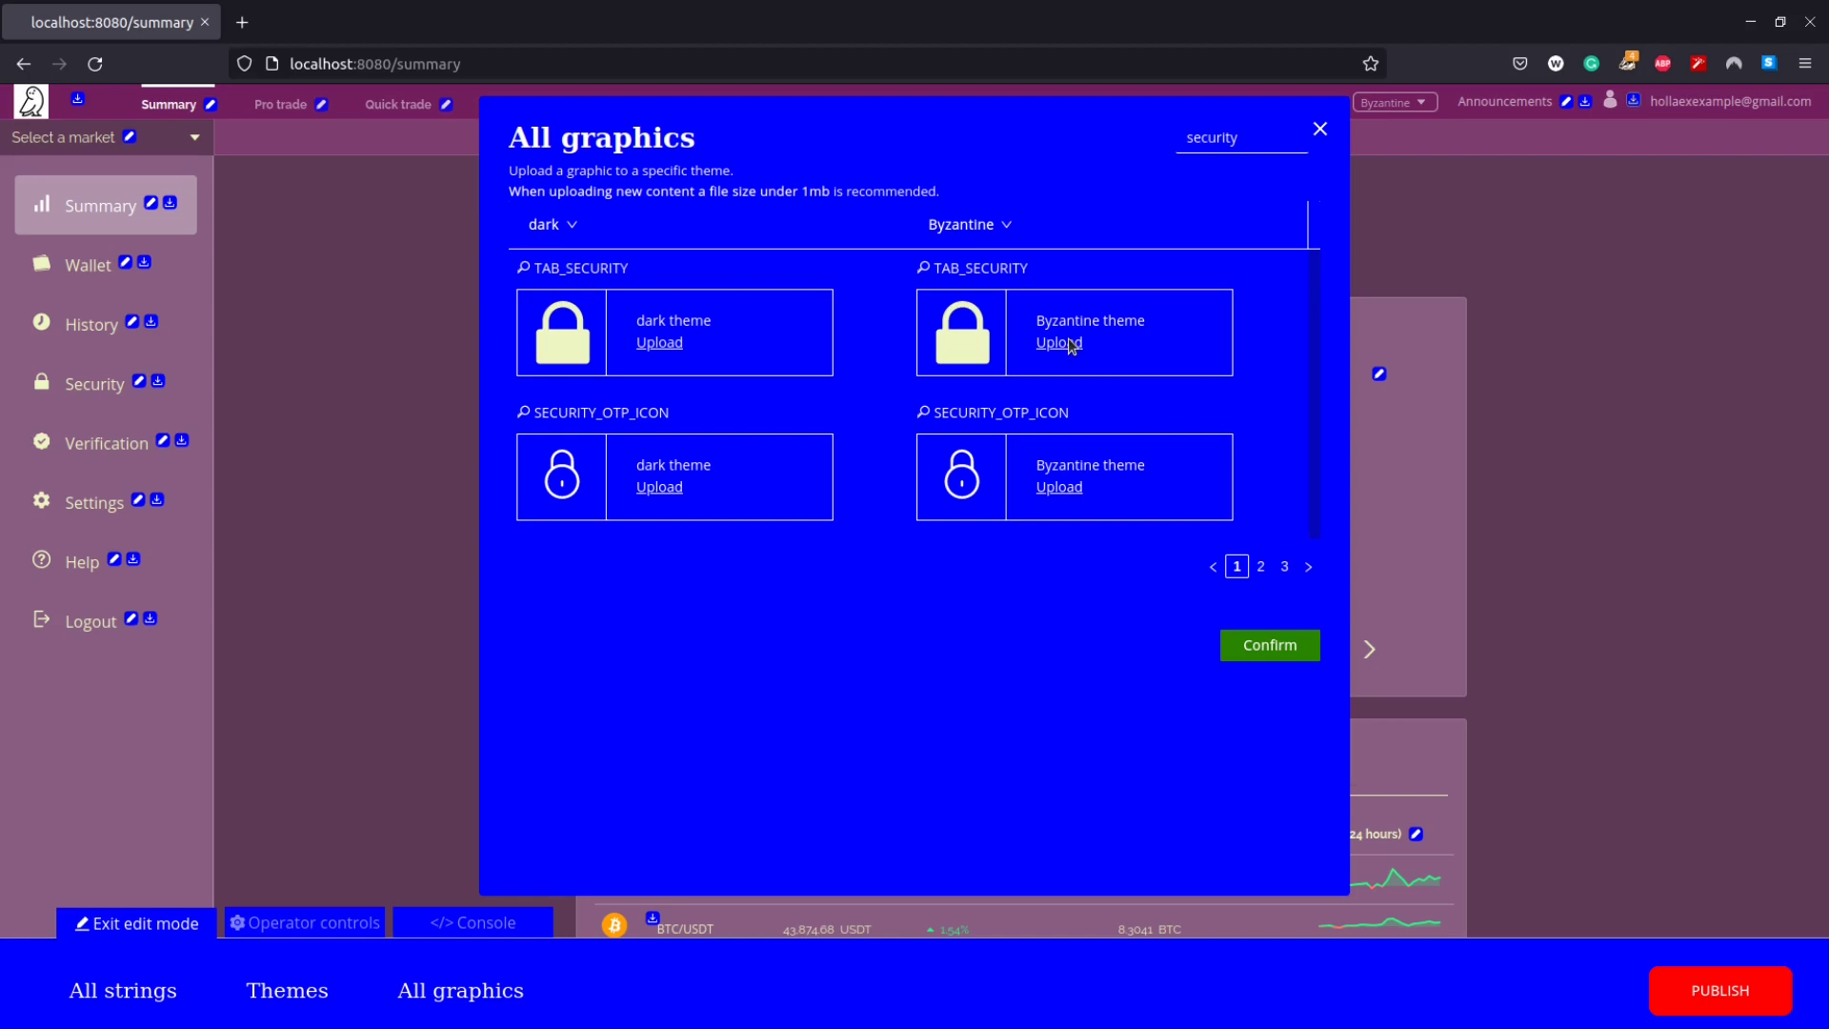
click(659, 343)
click(1069, 284)
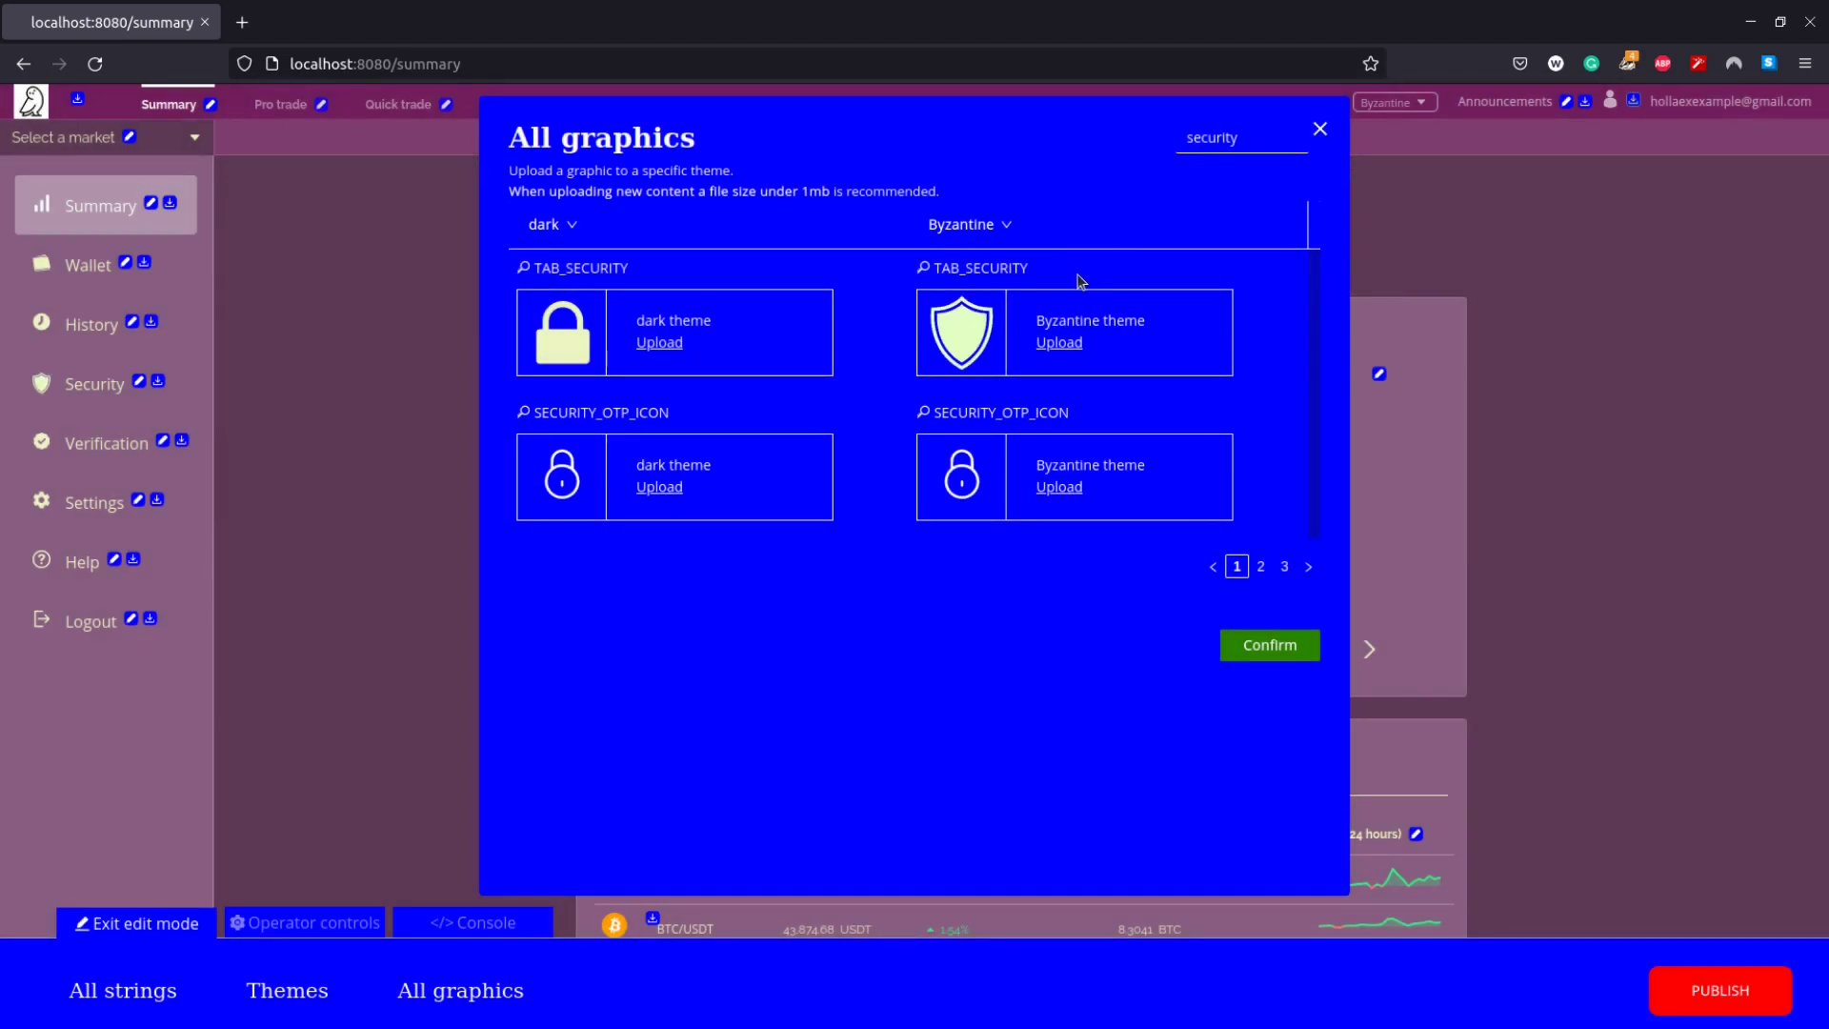
click(1287, 666)
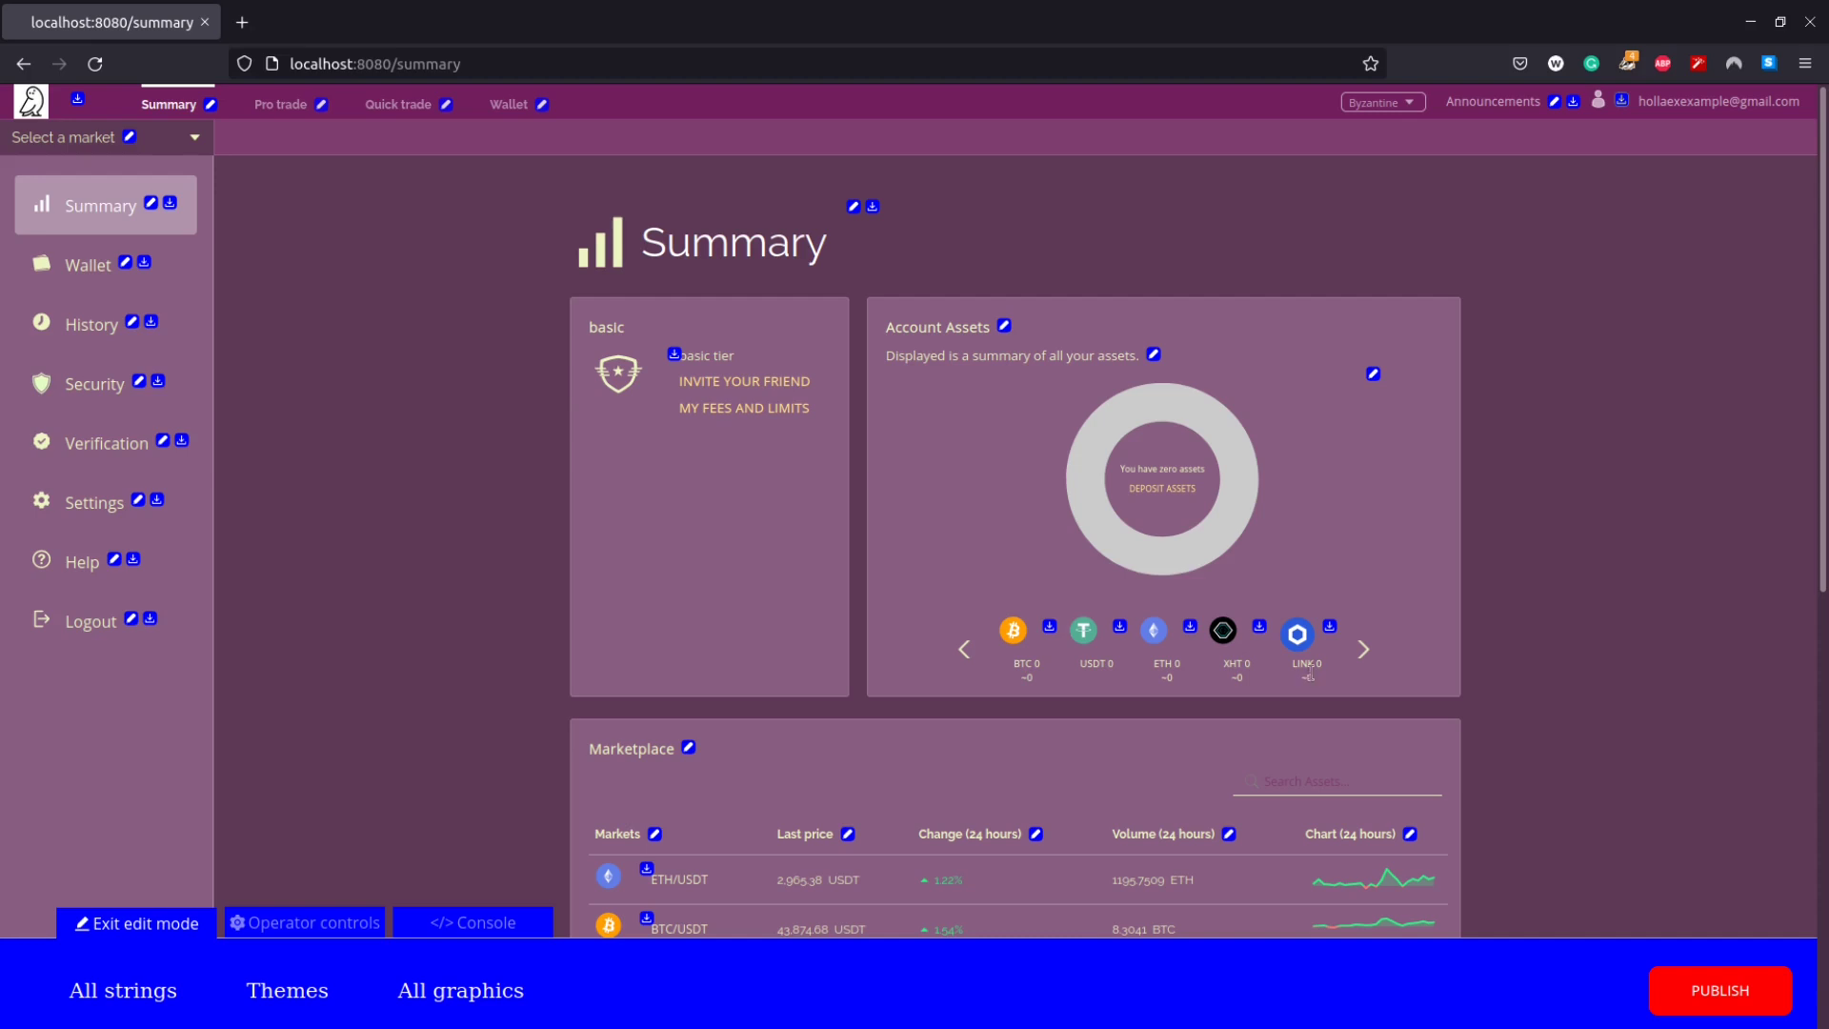
Switch the site to the dark theme to compare icons, then back to Byzantine.
click(1411, 107)
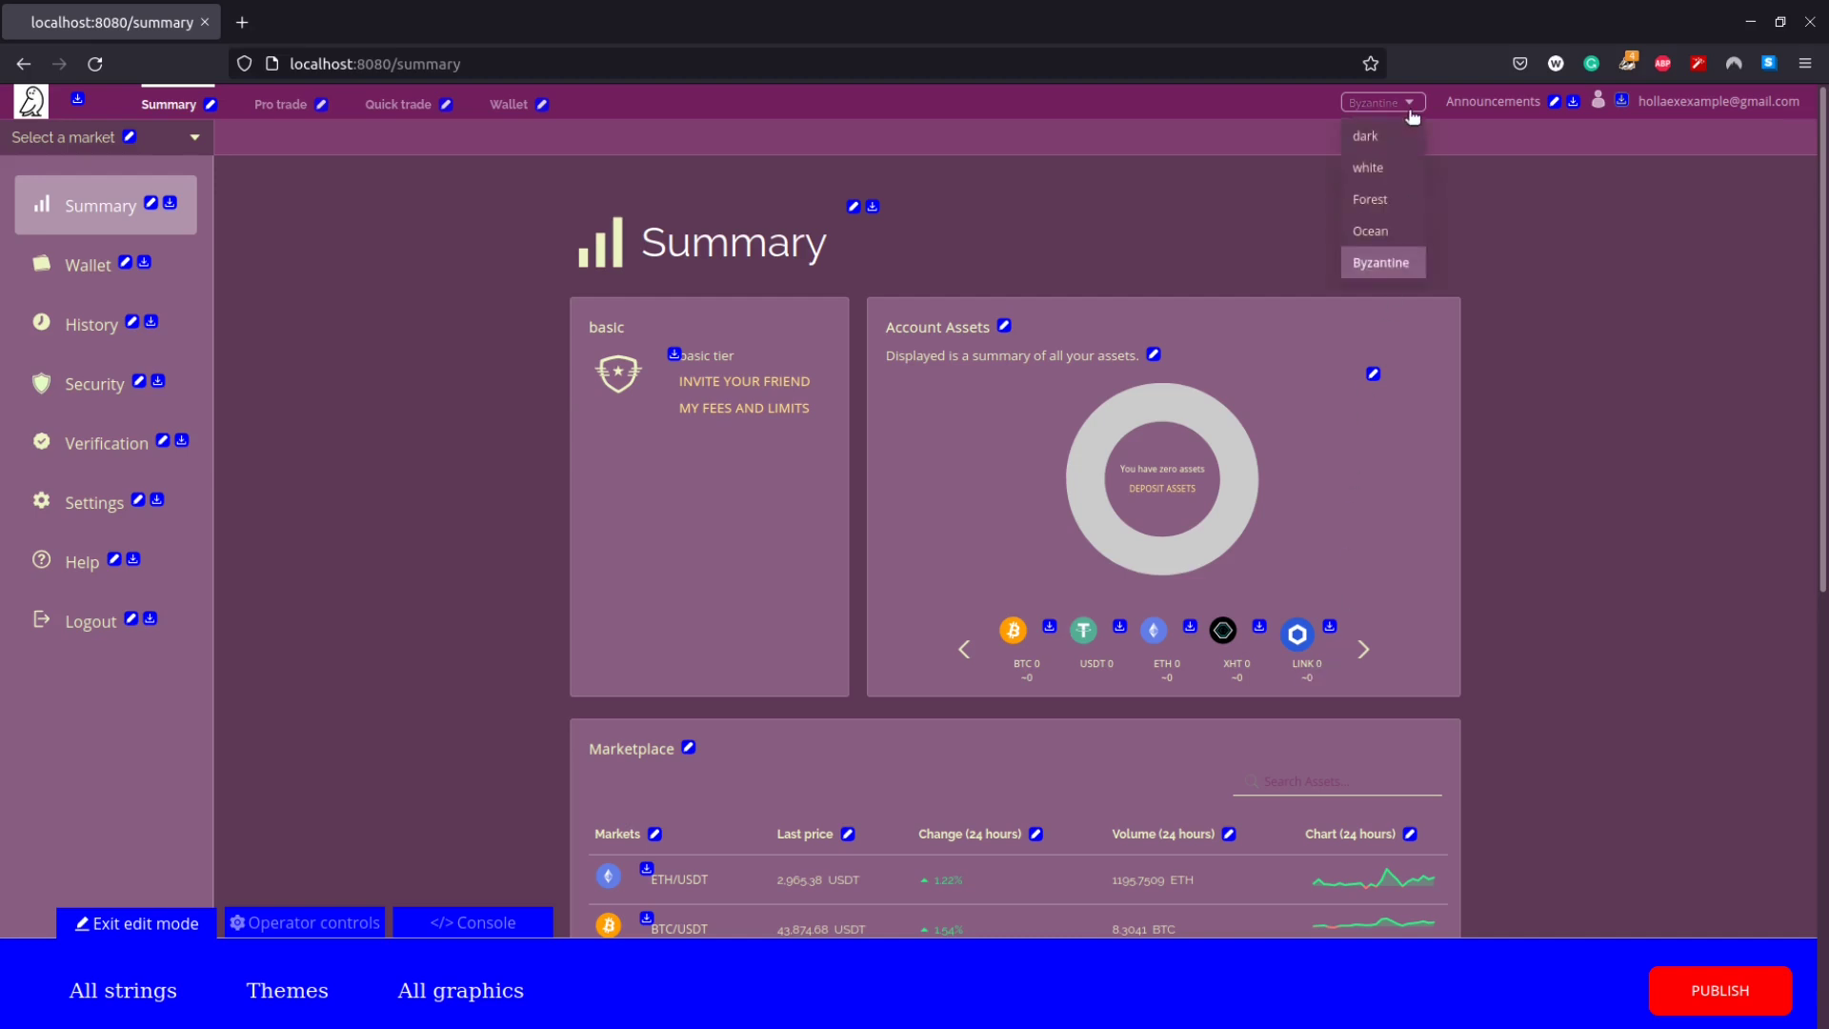
click(1413, 138)
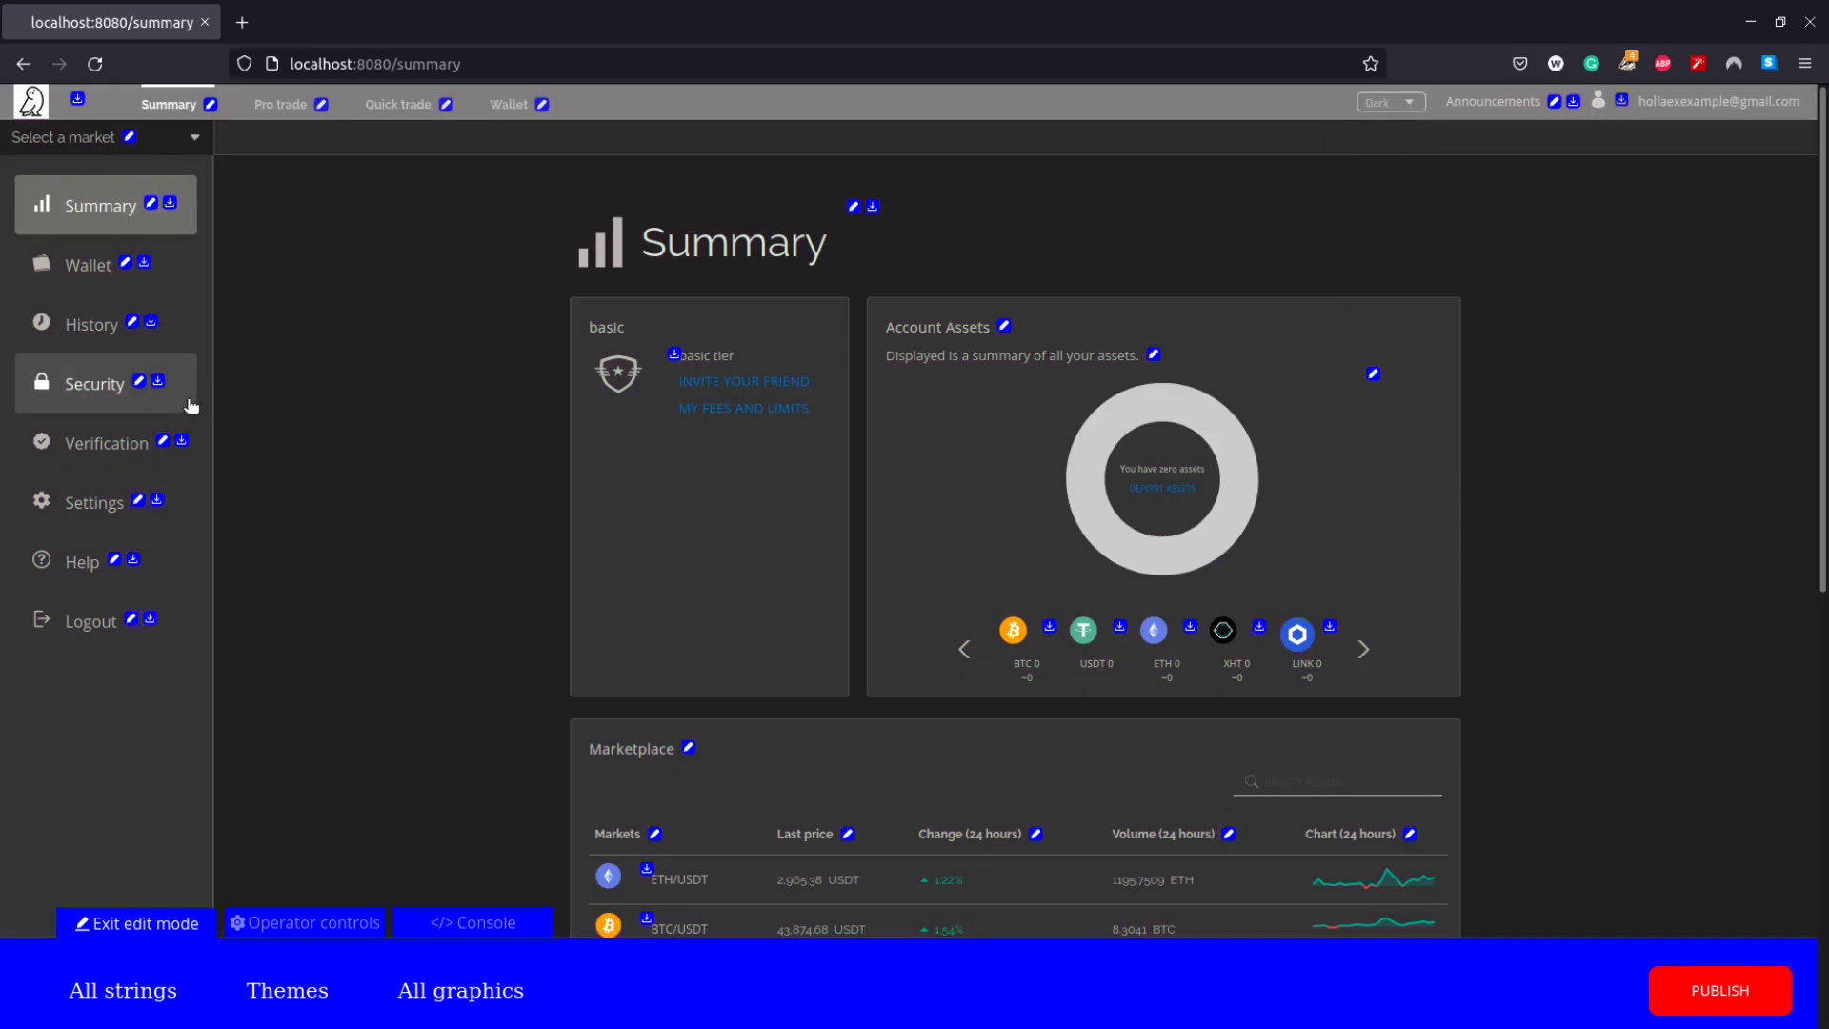
click(1400, 105)
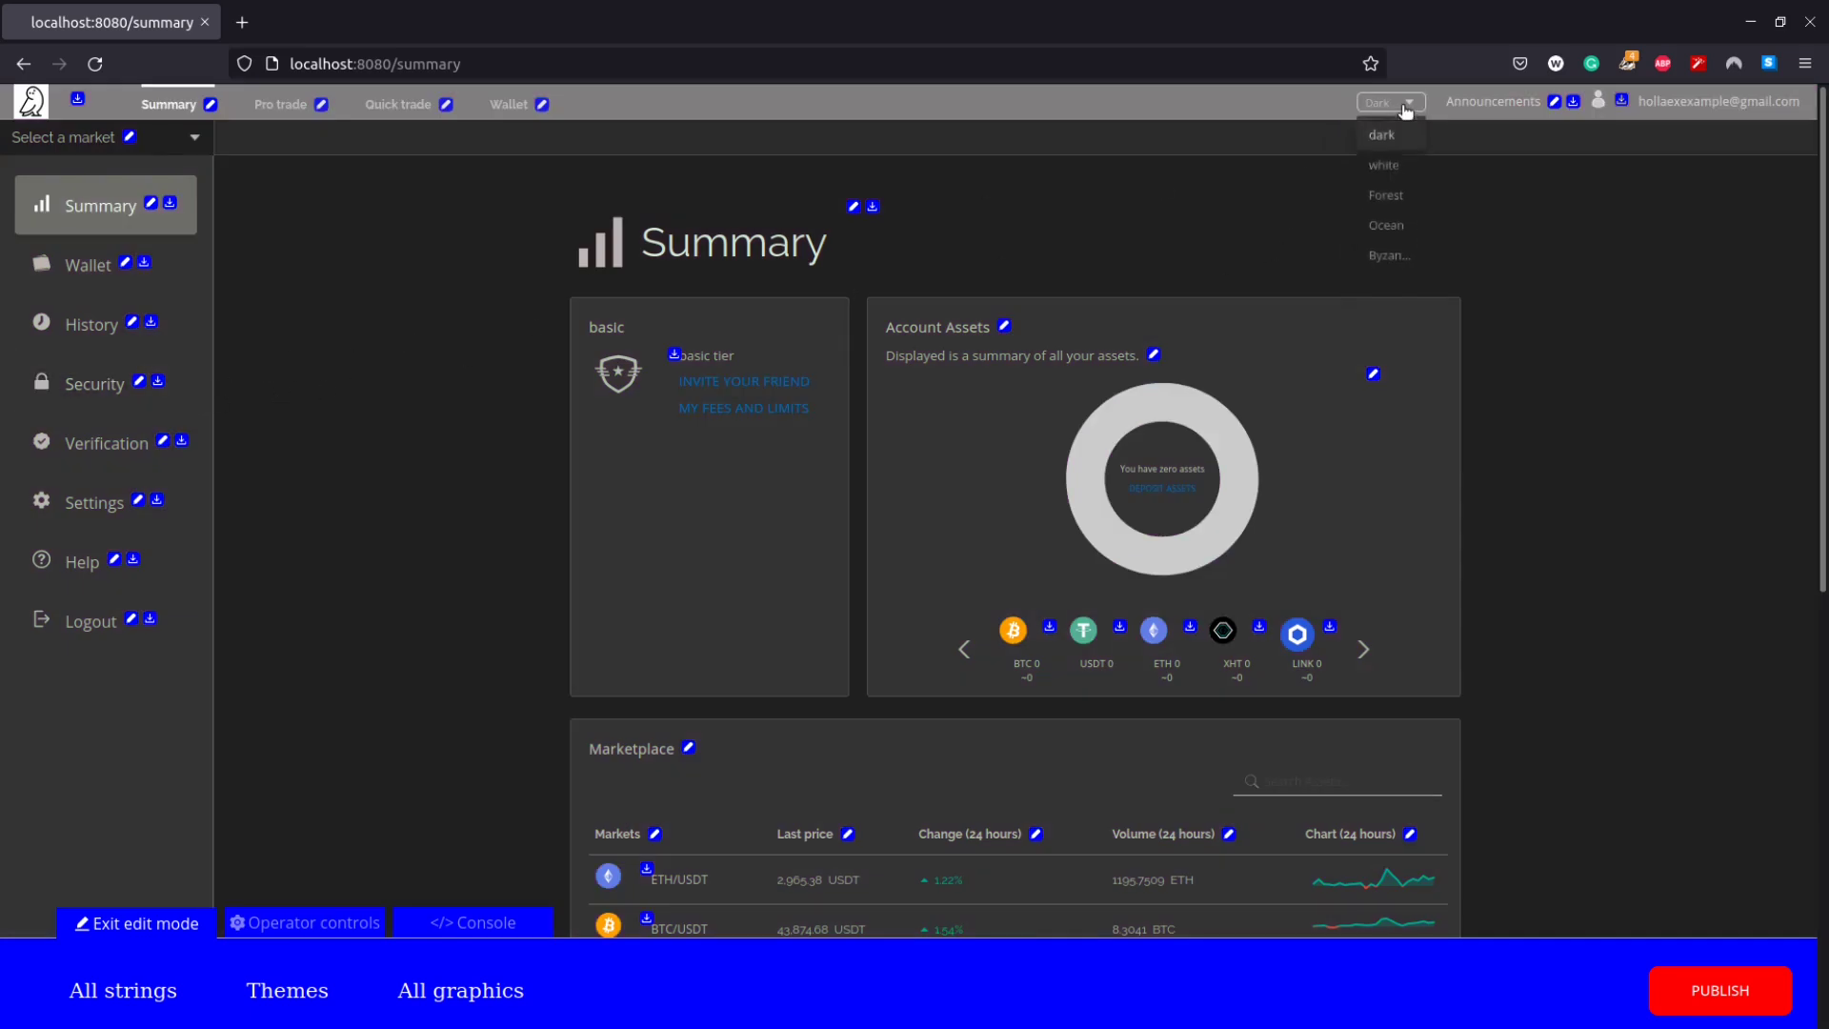
click(1386, 266)
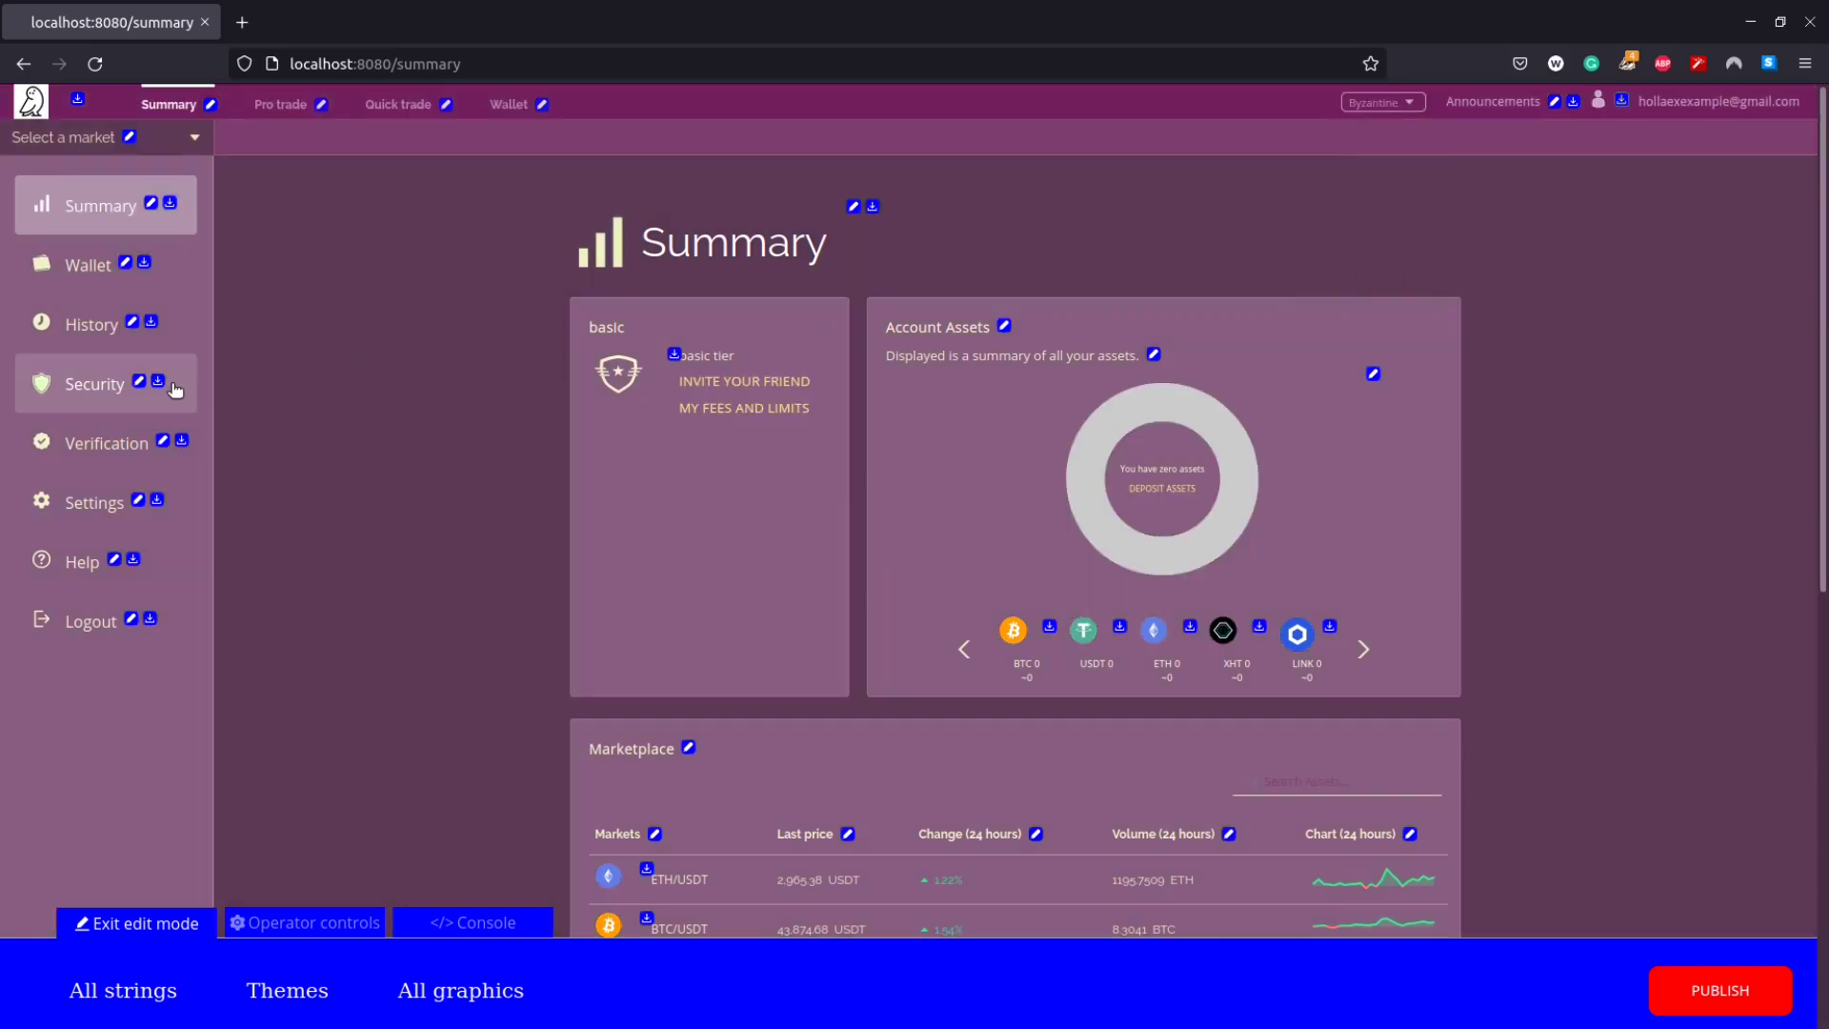
Upload a chest image as the Byzantine theme's TAB_WALLET graphic and save it.
click(144, 264)
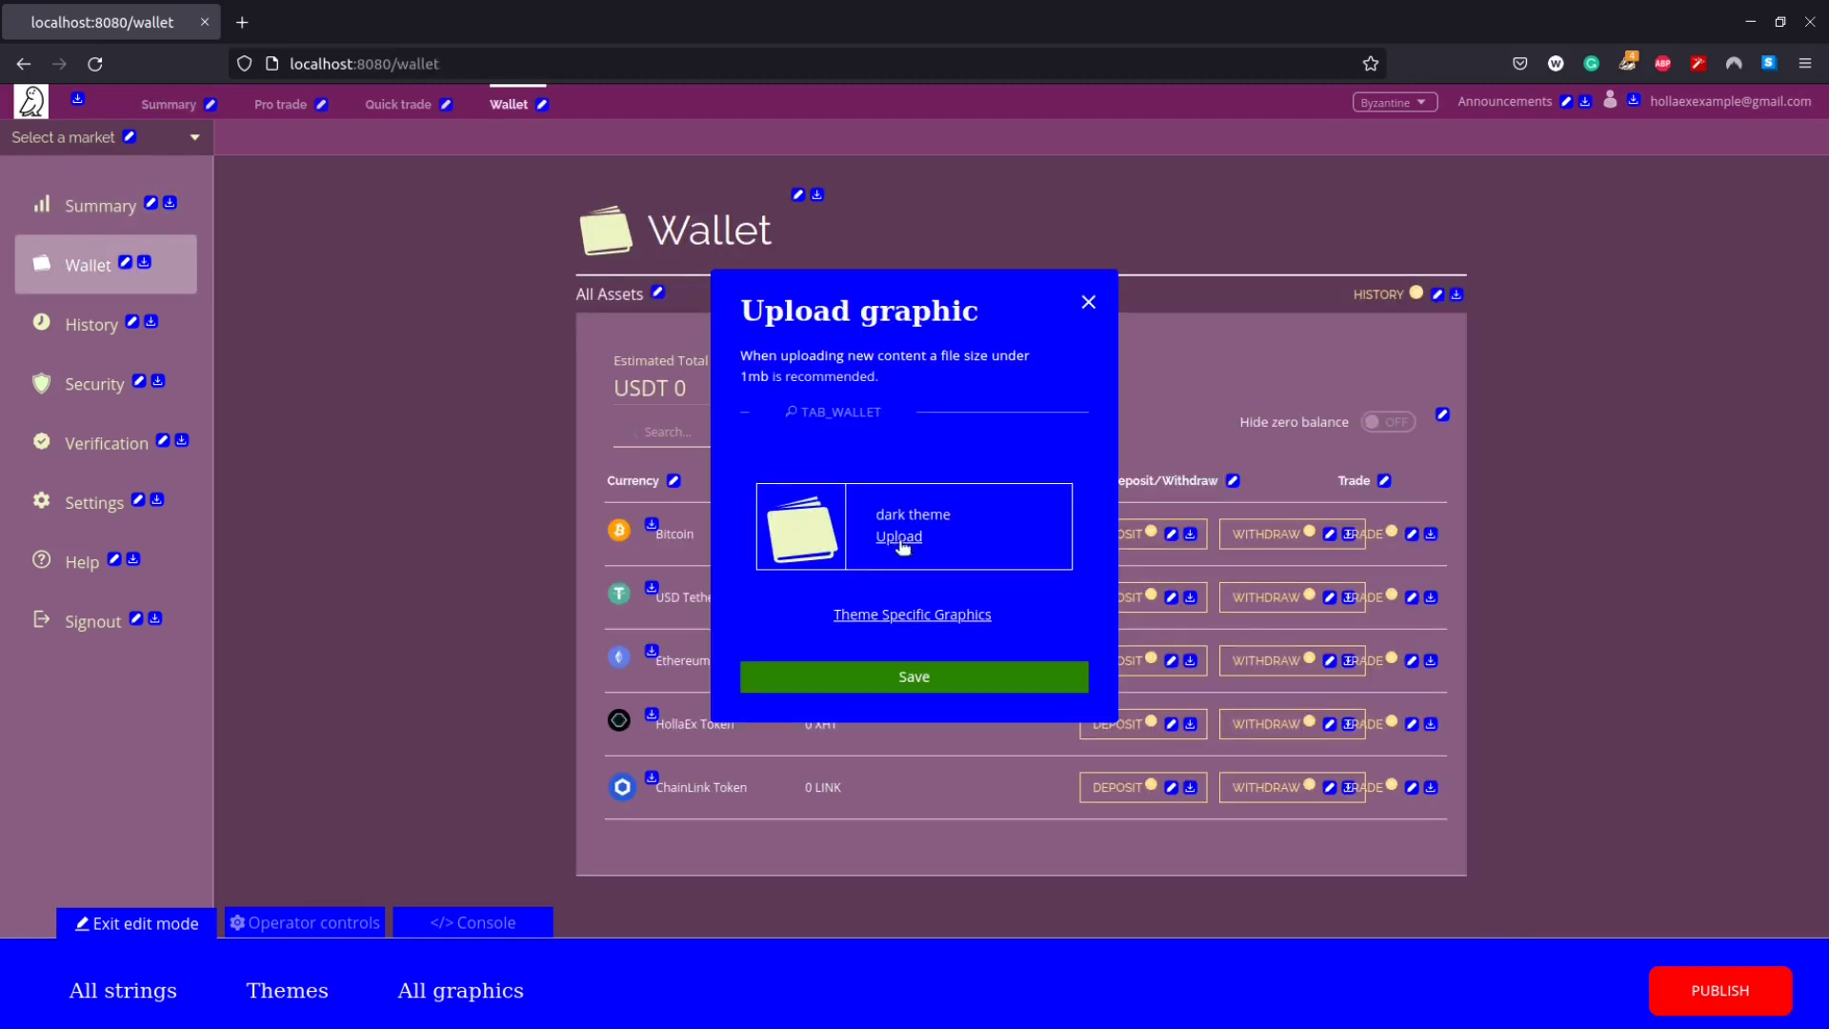
click(910, 615)
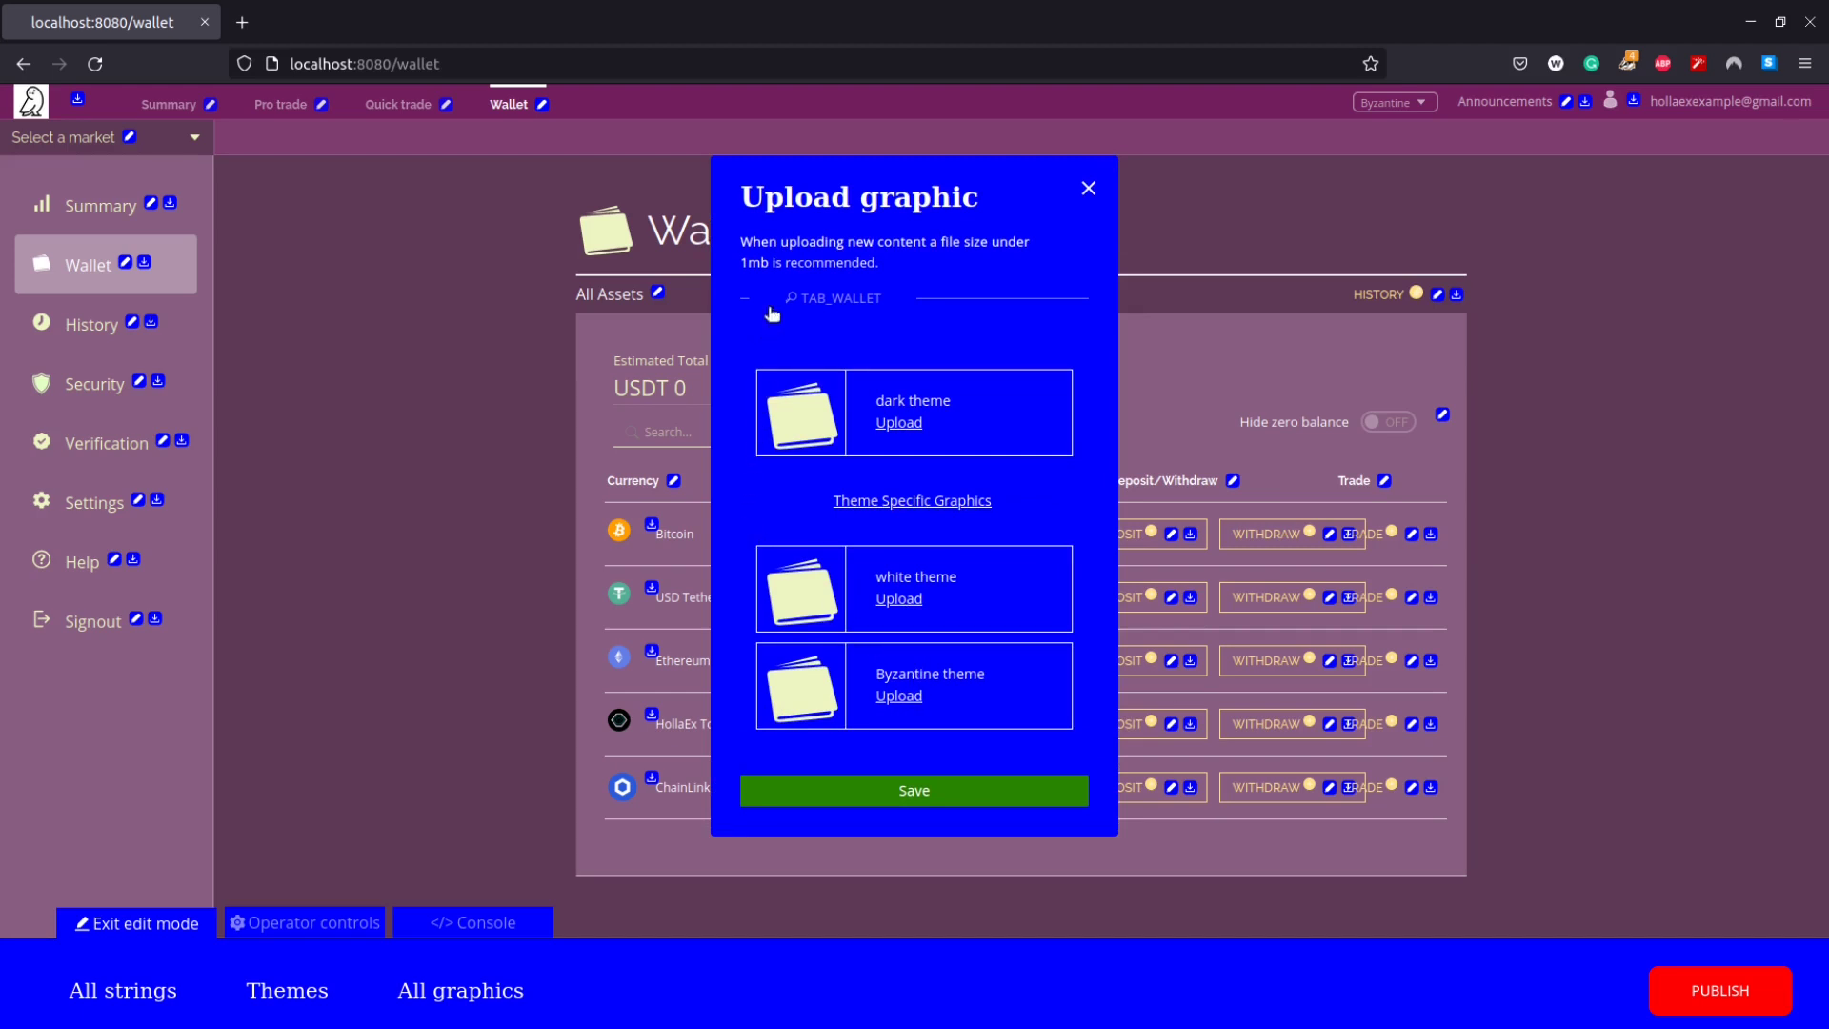
click(1000, 790)
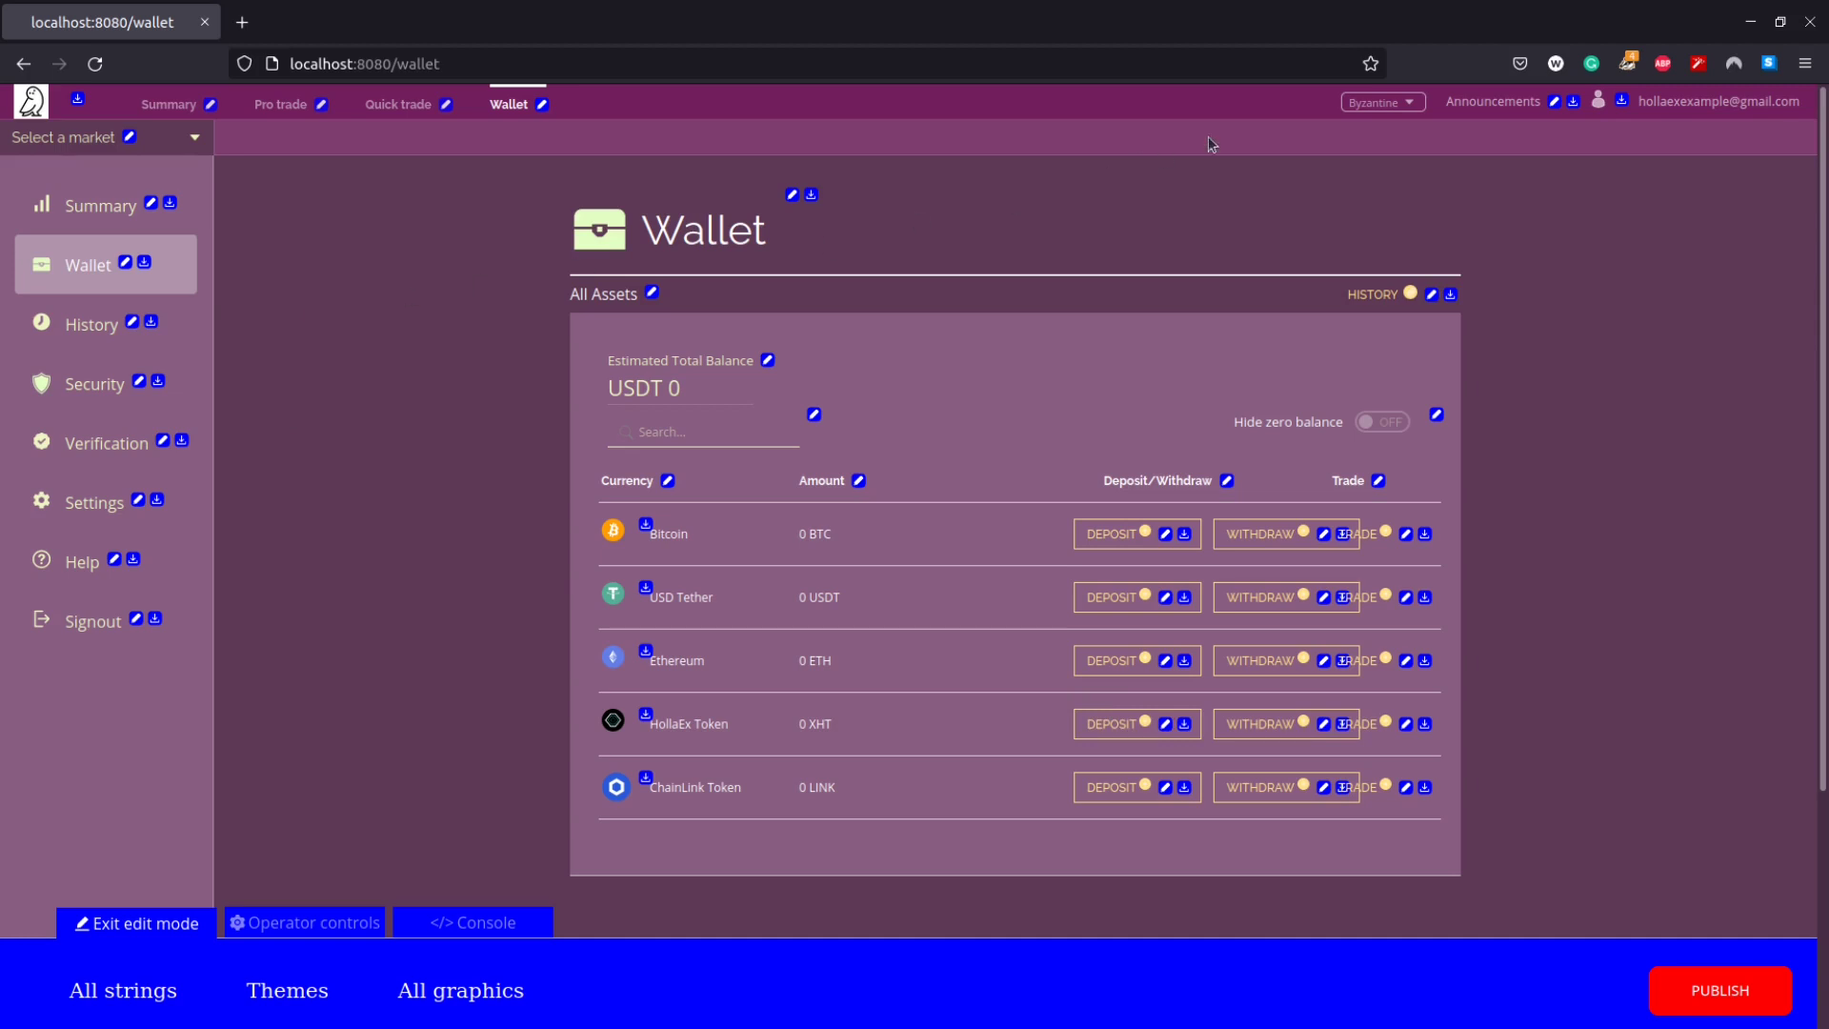
Preview the exchange in the dark theme, then switch back to Byzantine.
click(1385, 107)
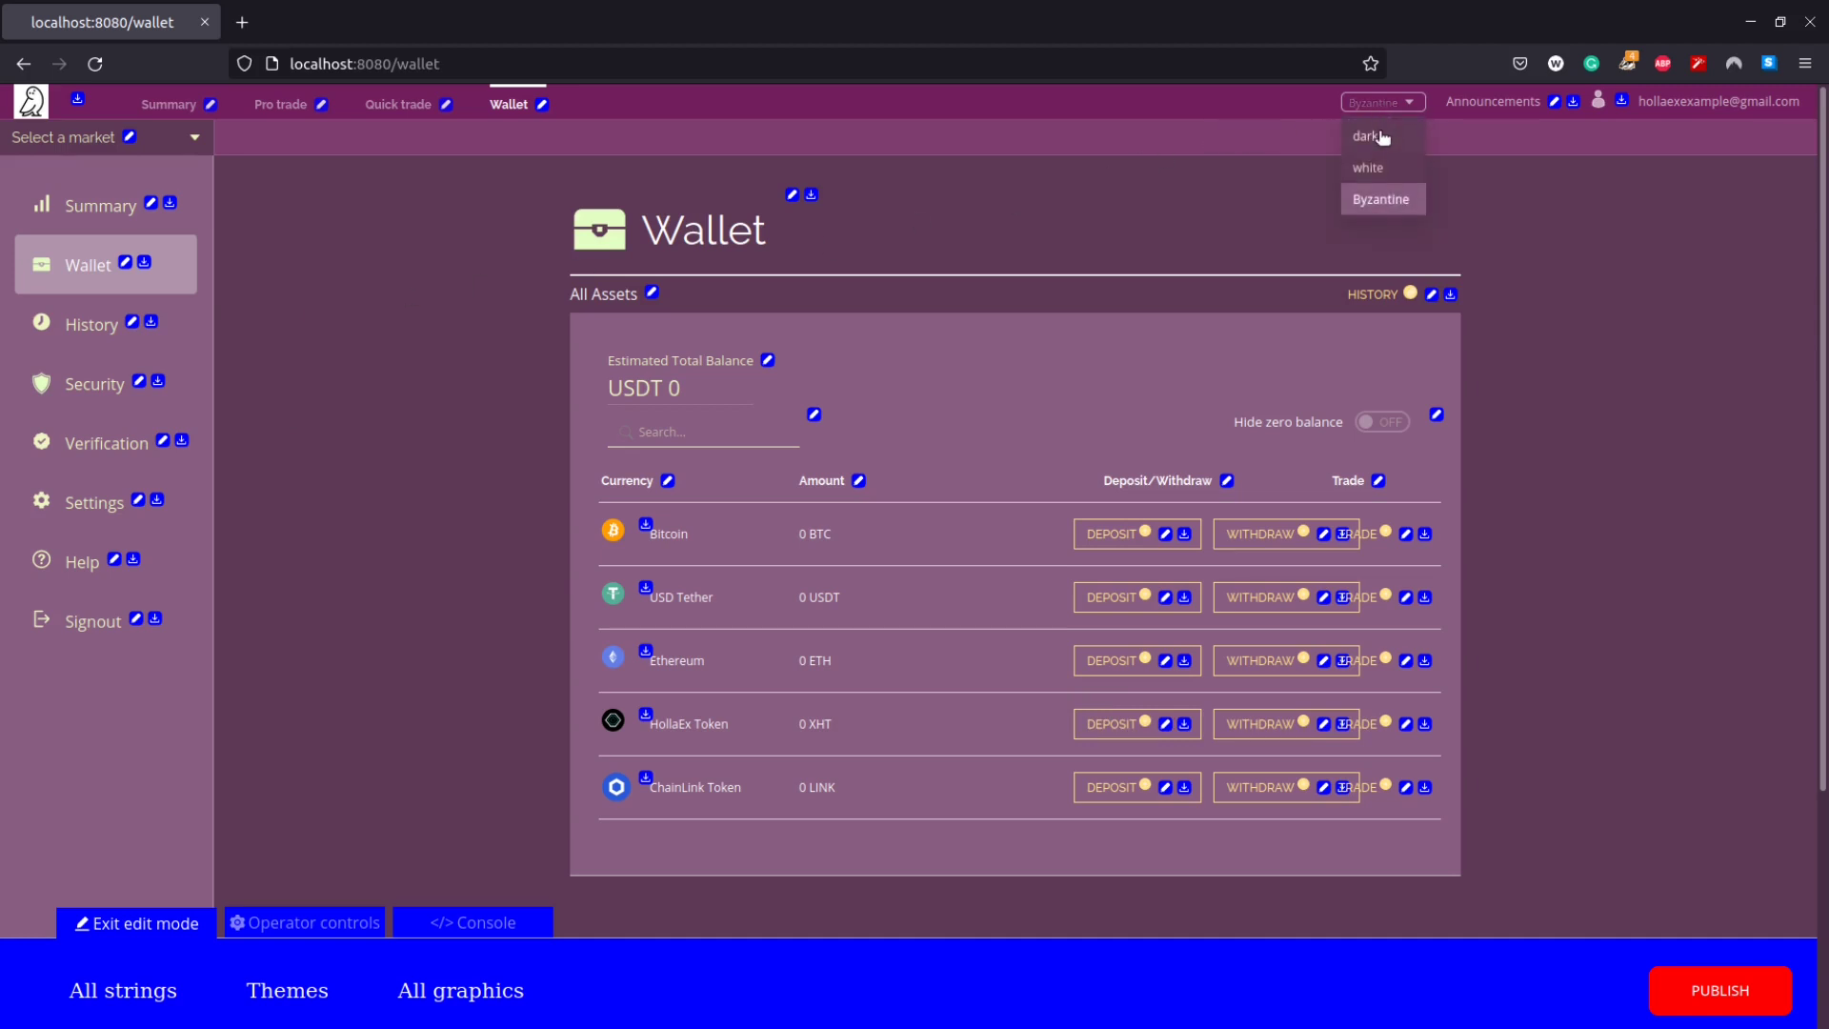
click(1382, 135)
click(1389, 107)
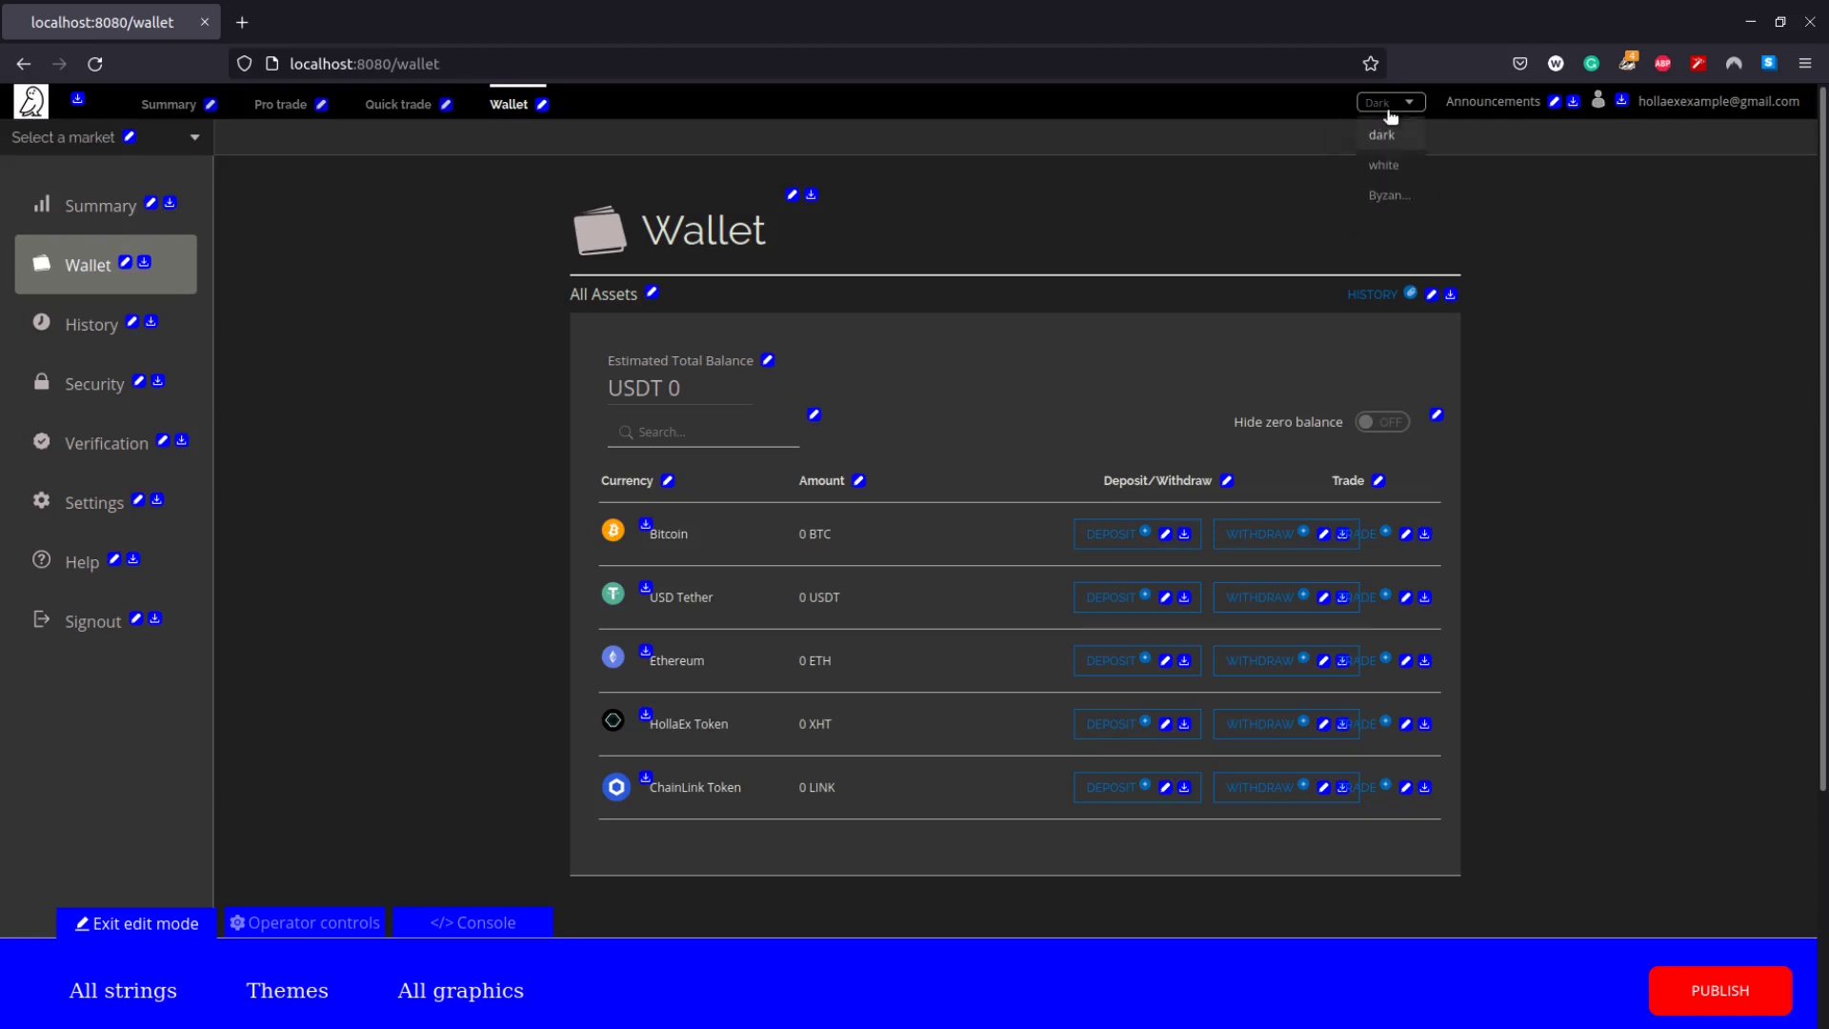
click(1389, 196)
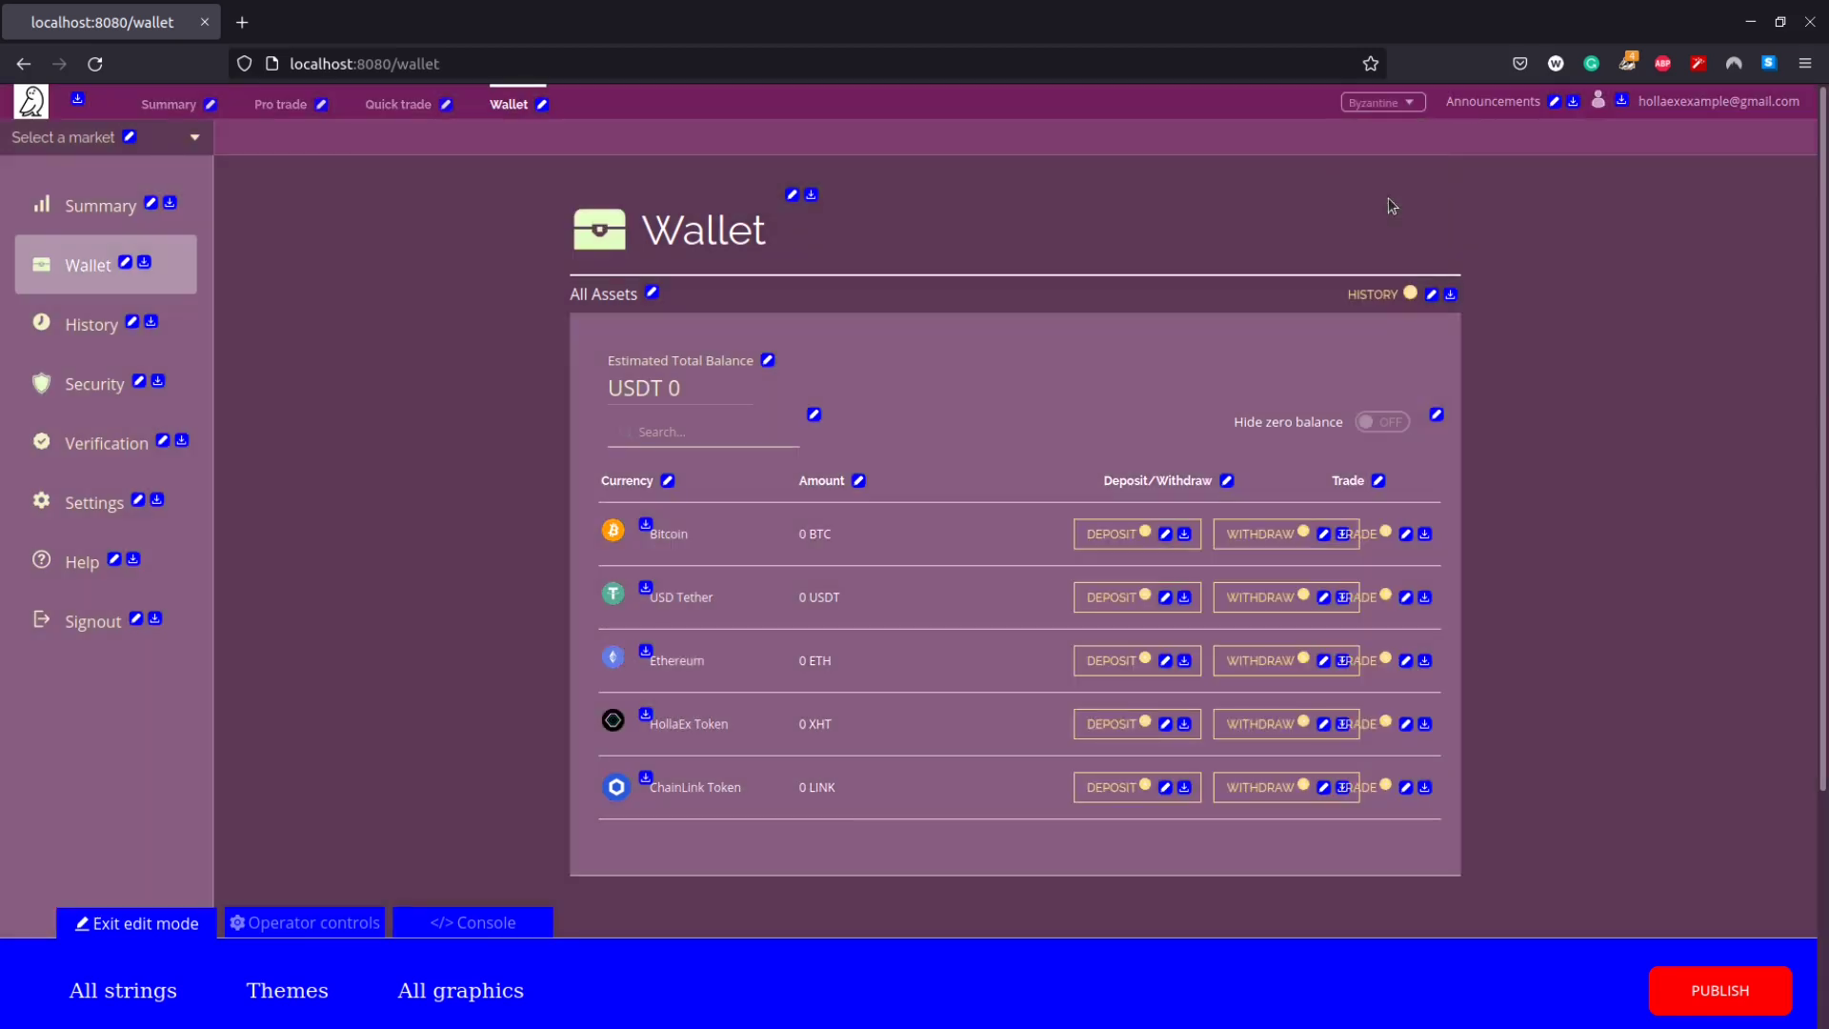
Upload a Byzantine-specific Roman coin icon for BTC, then check it on BTC/USDT and Wallet pages.
click(161, 107)
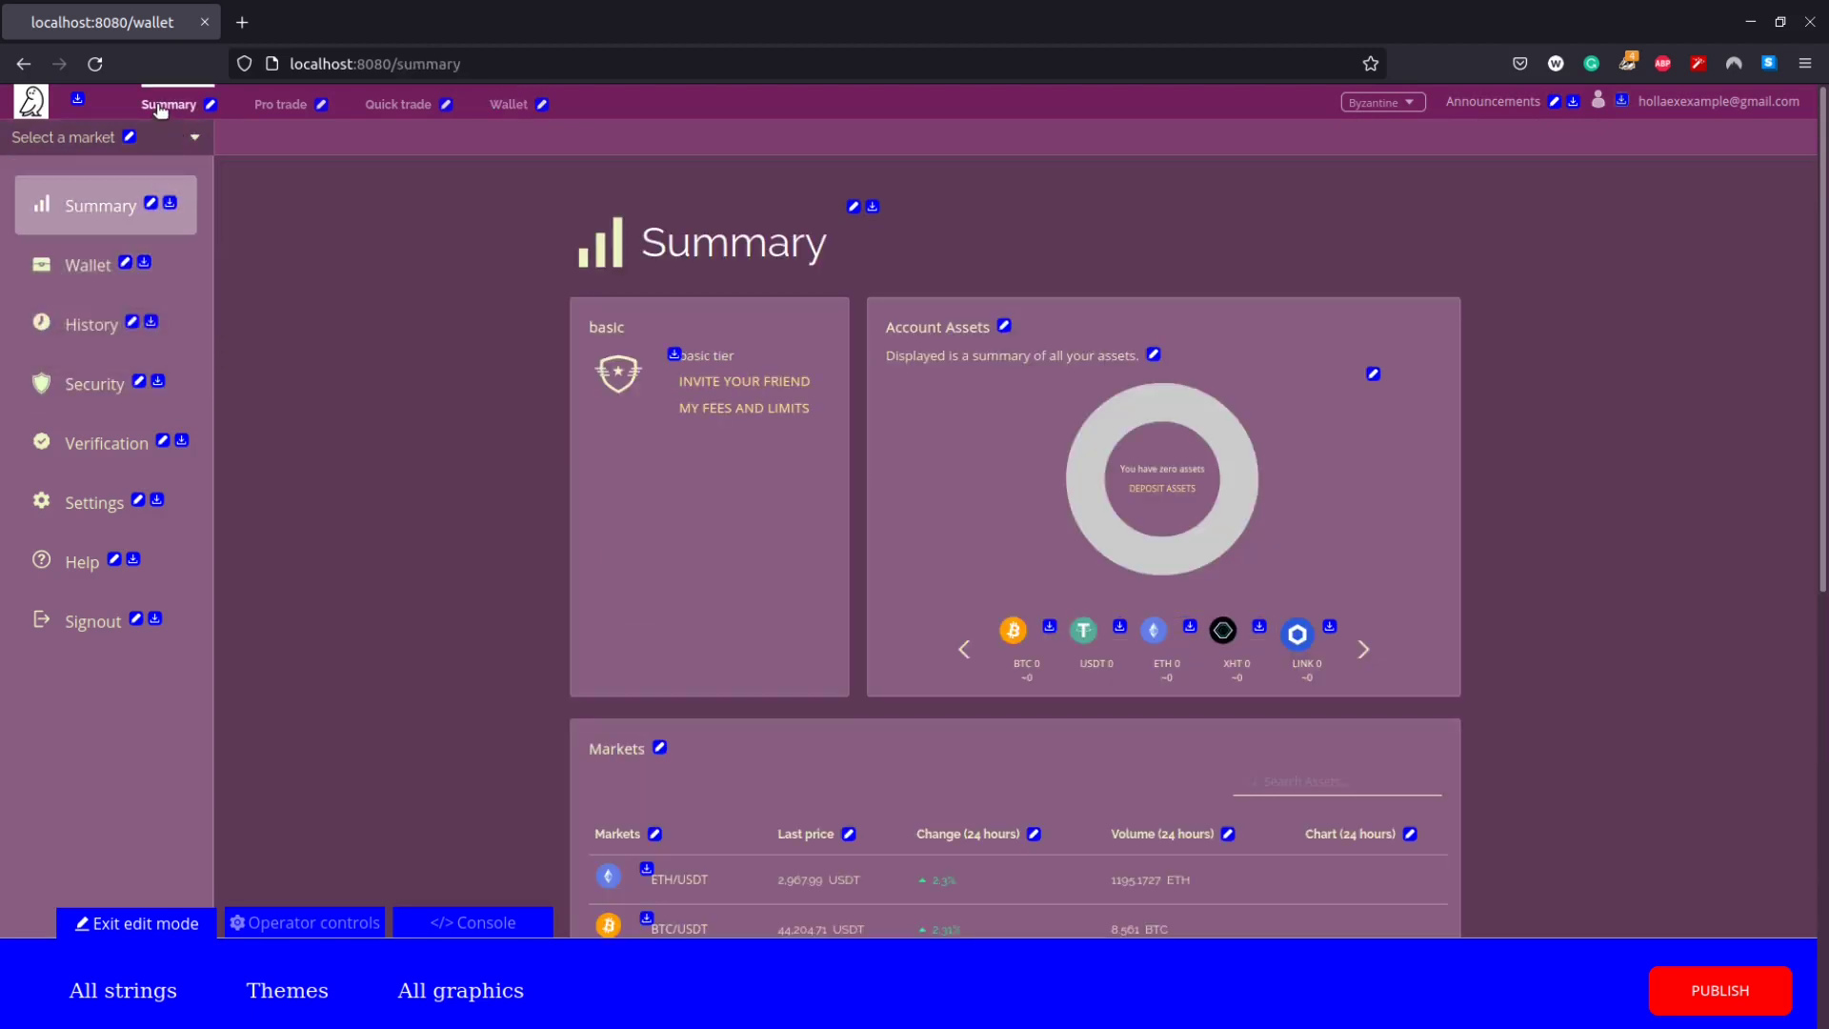
scroll(1663, 414, down, 2)
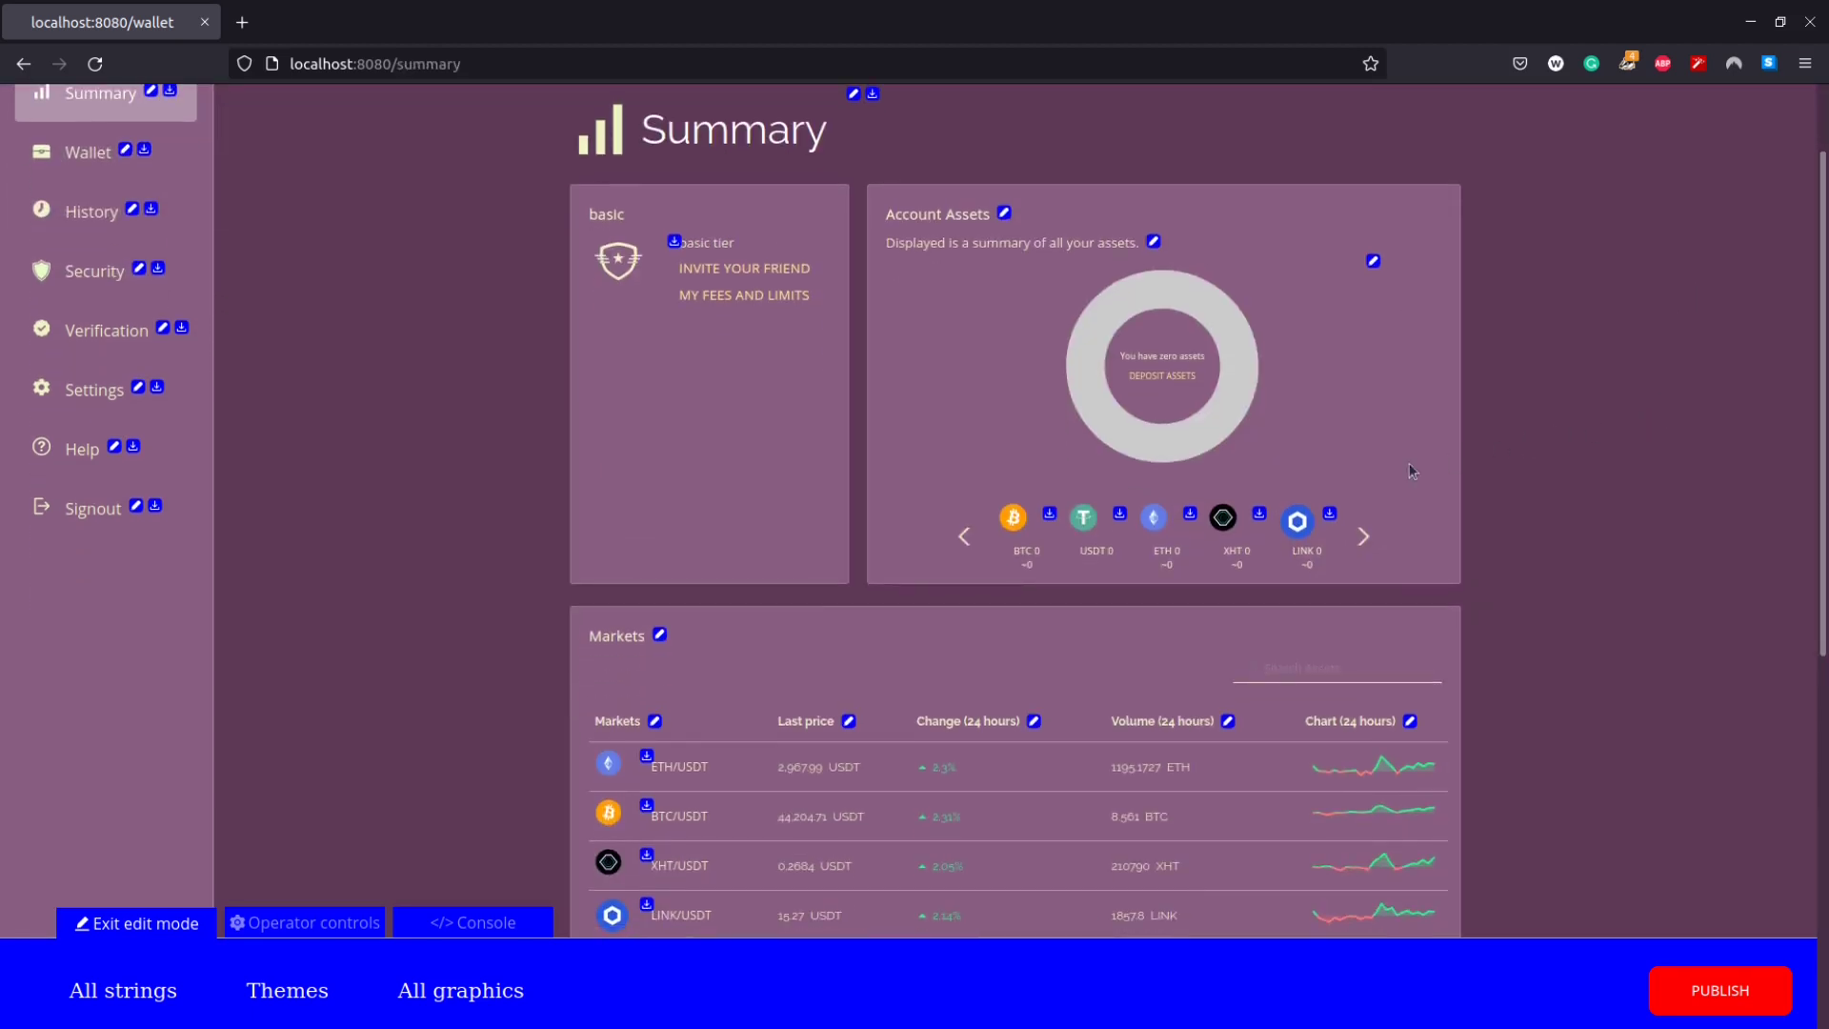
click(1051, 515)
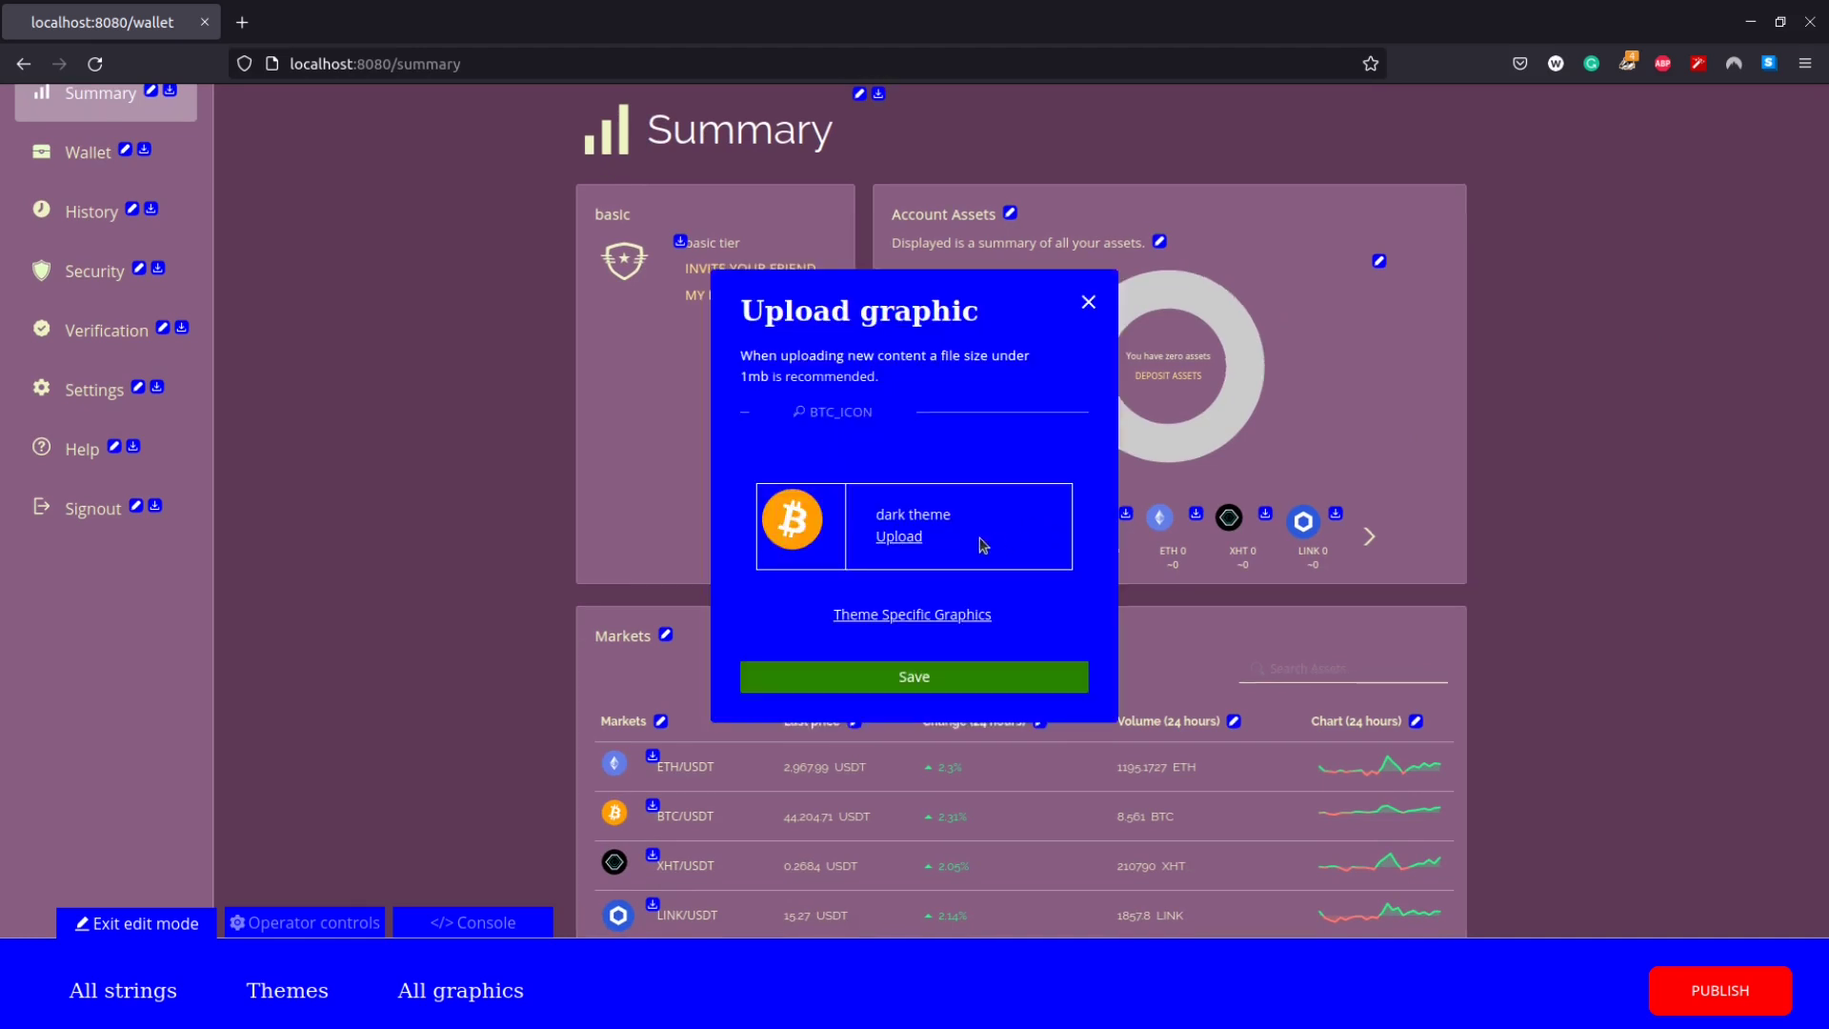
click(914, 617)
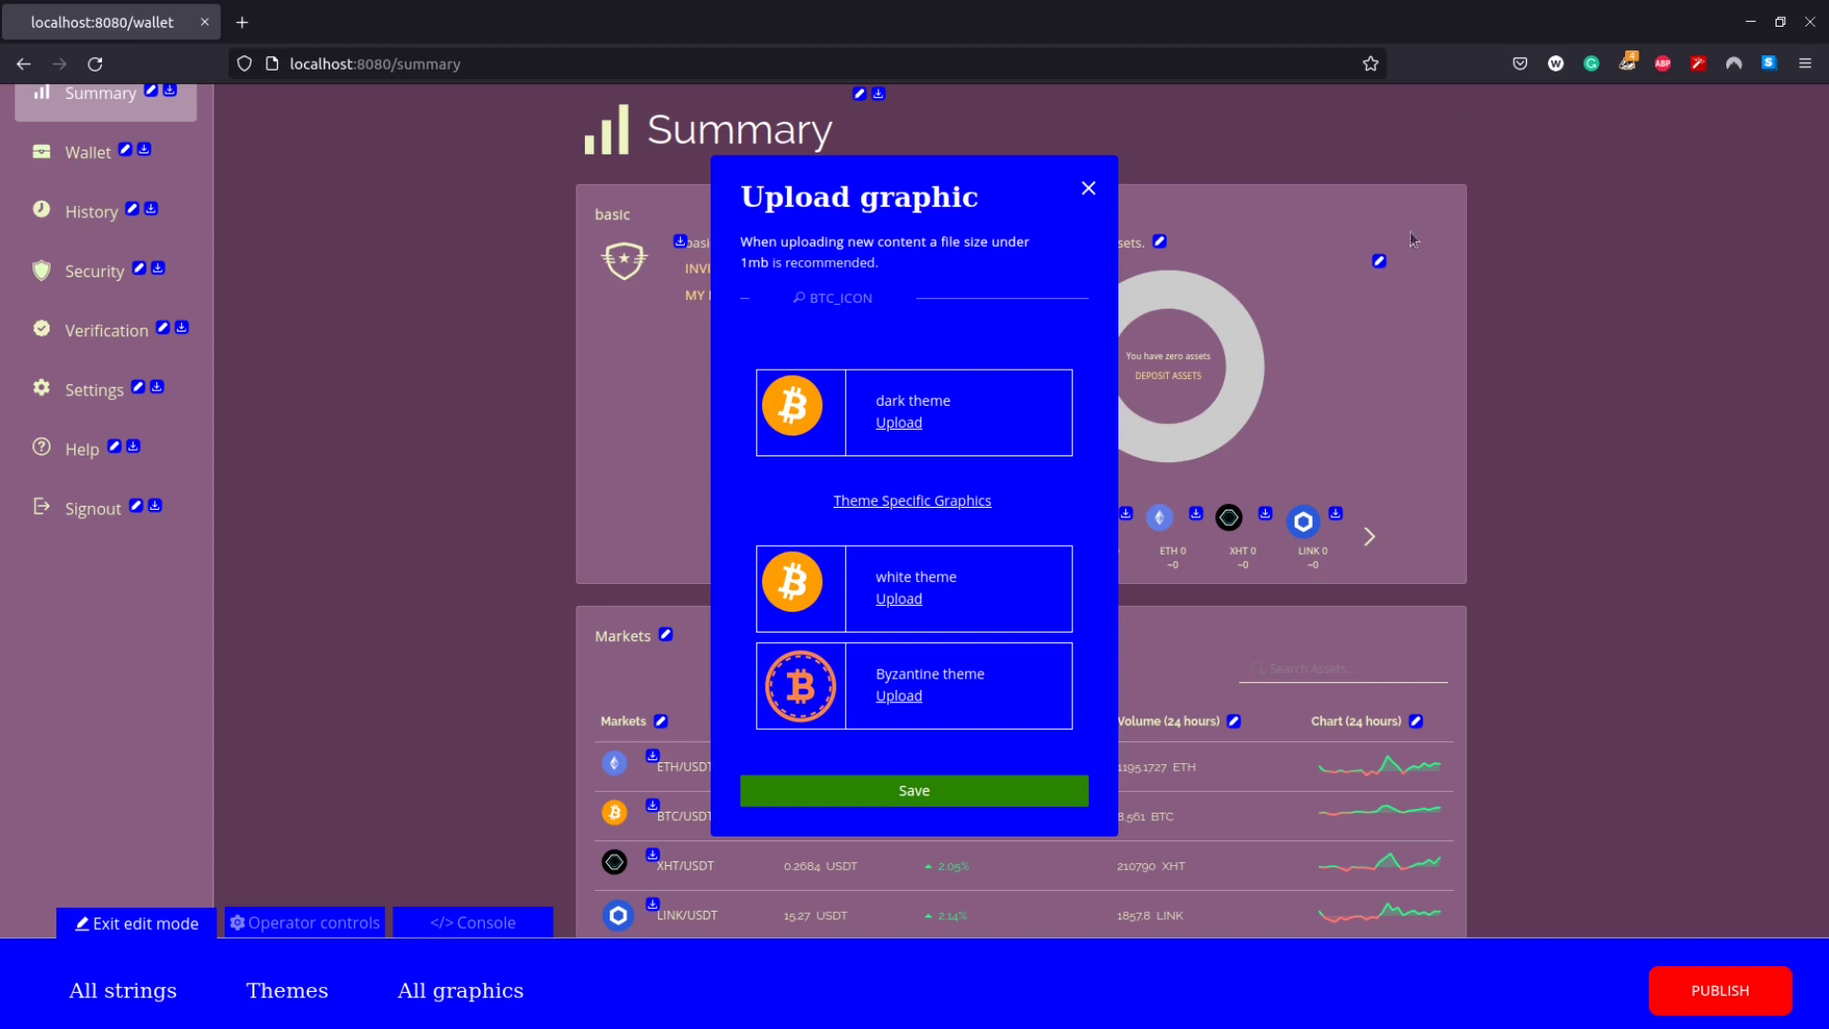
click(1019, 790)
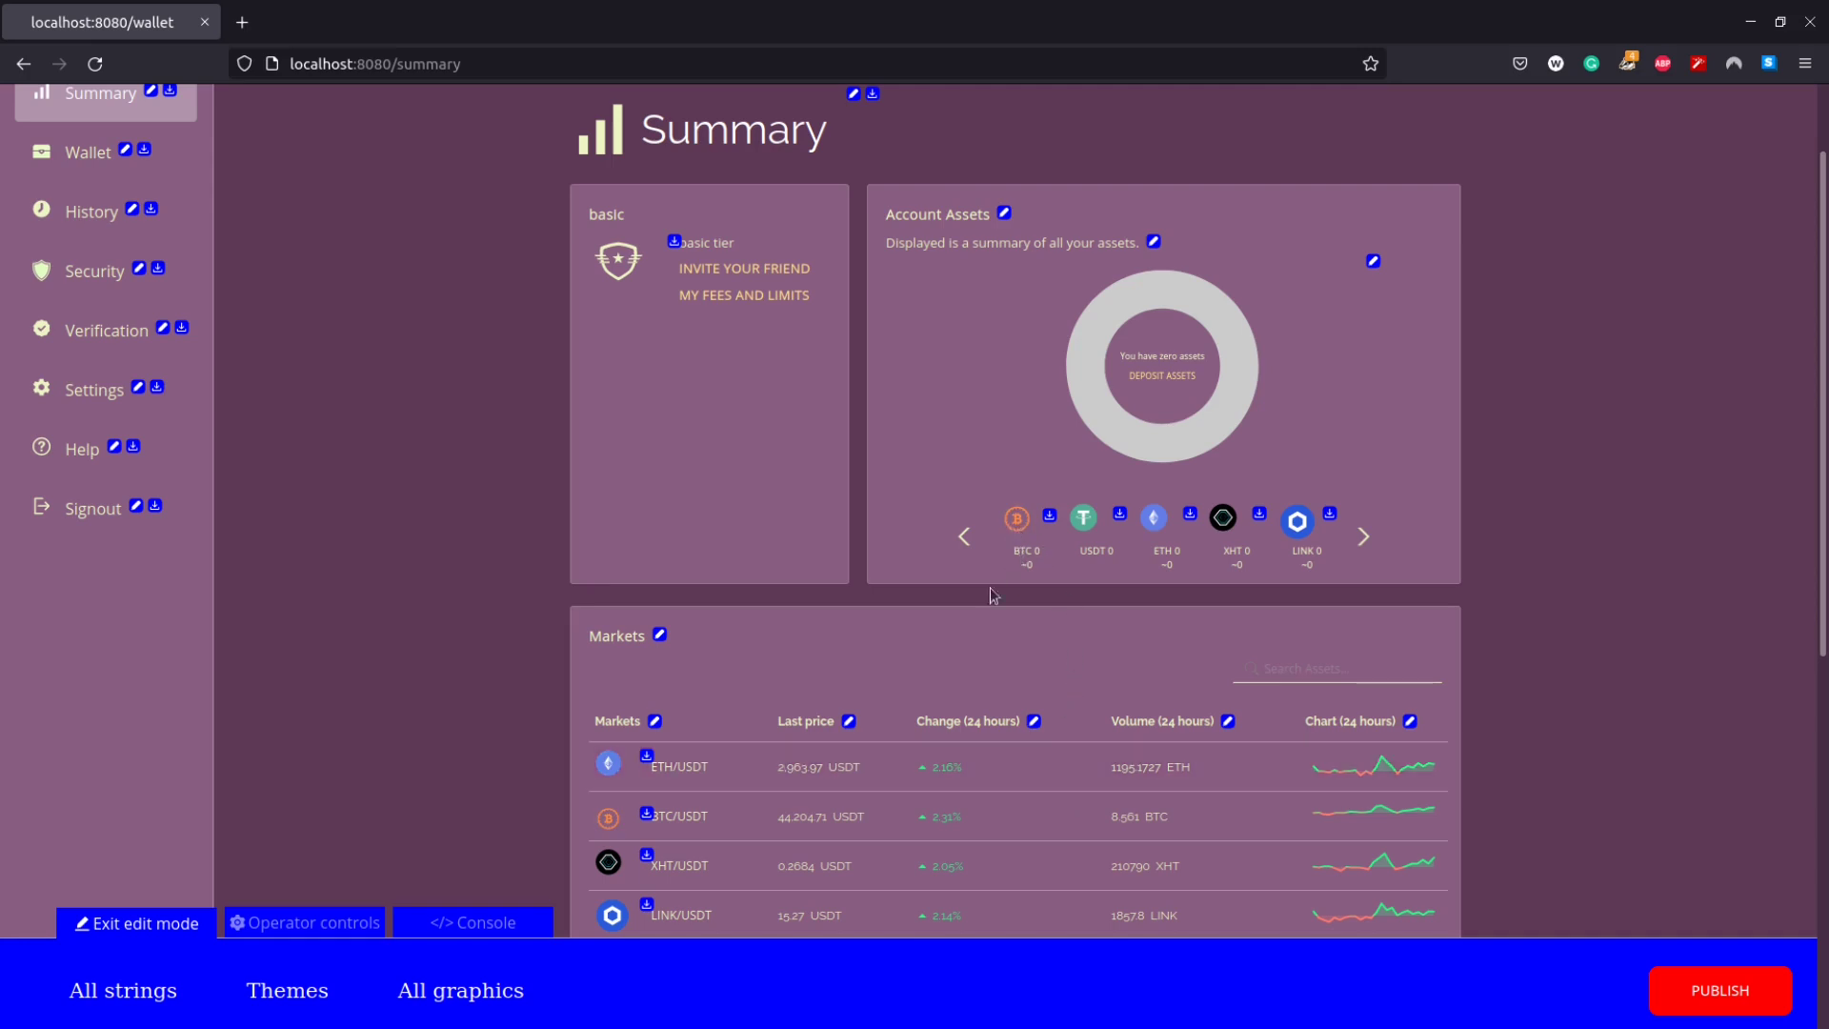
click(692, 819)
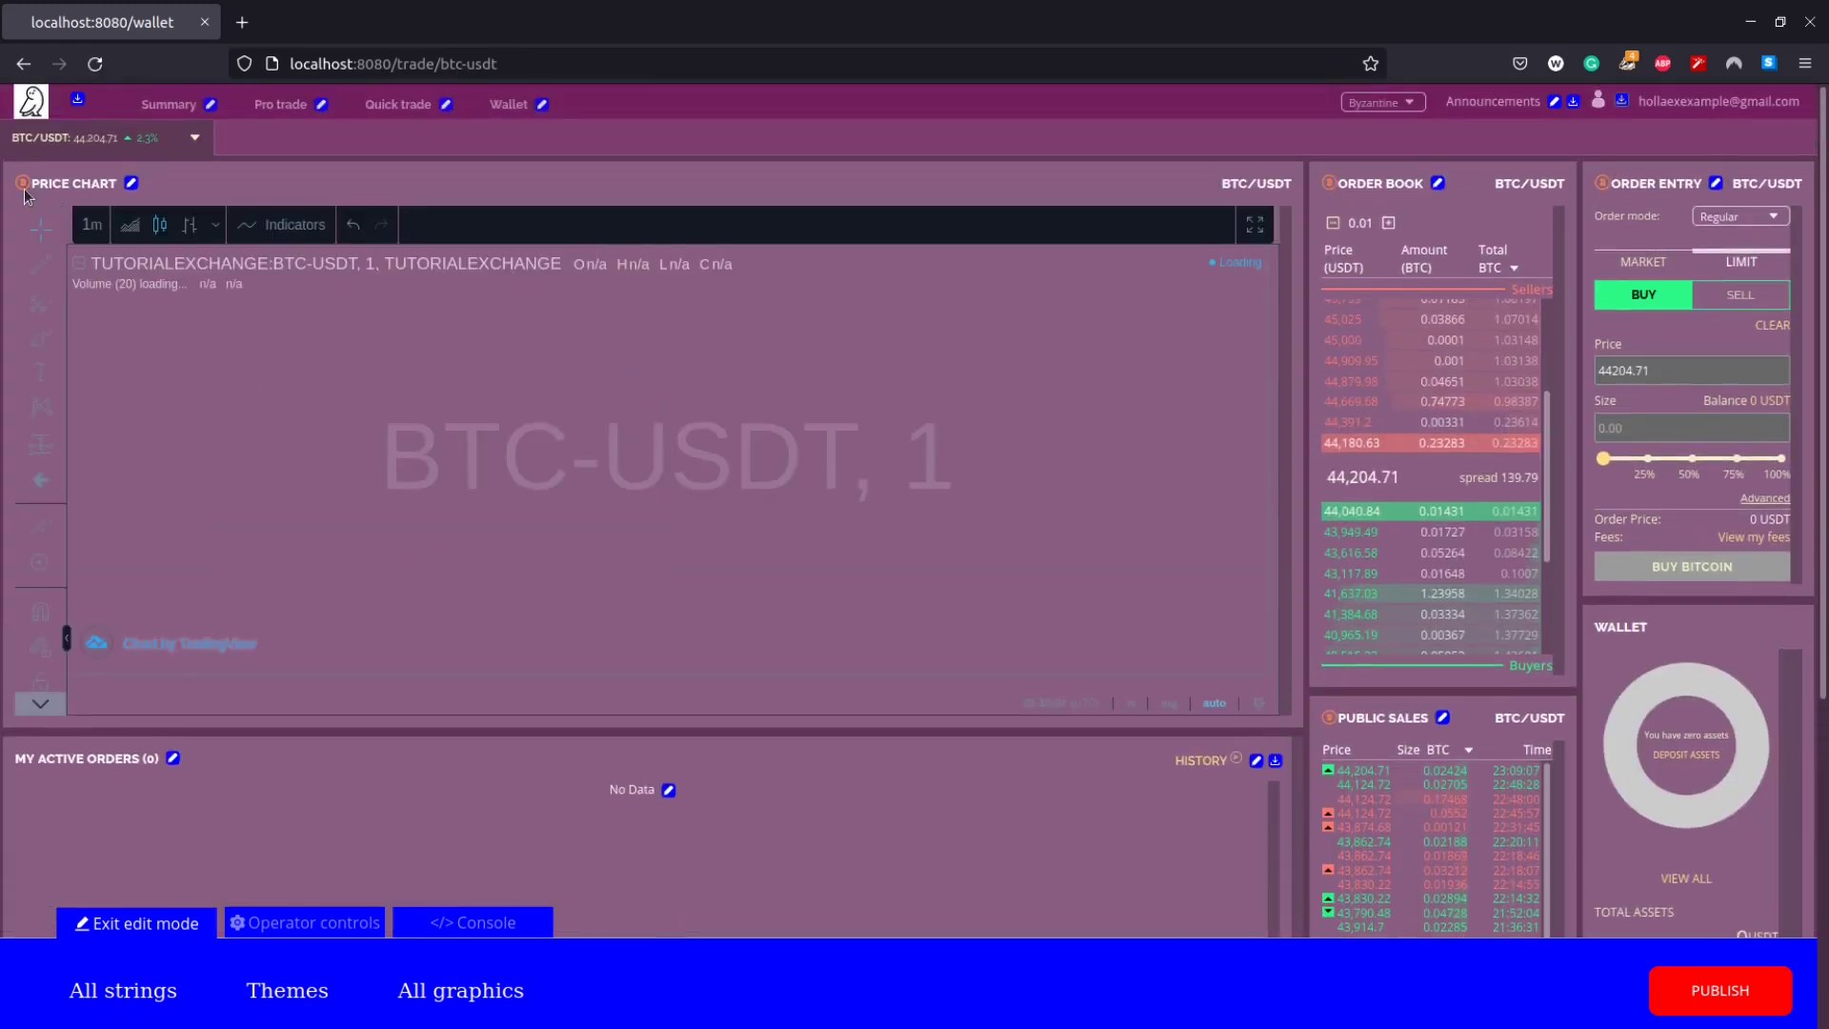
click(506, 106)
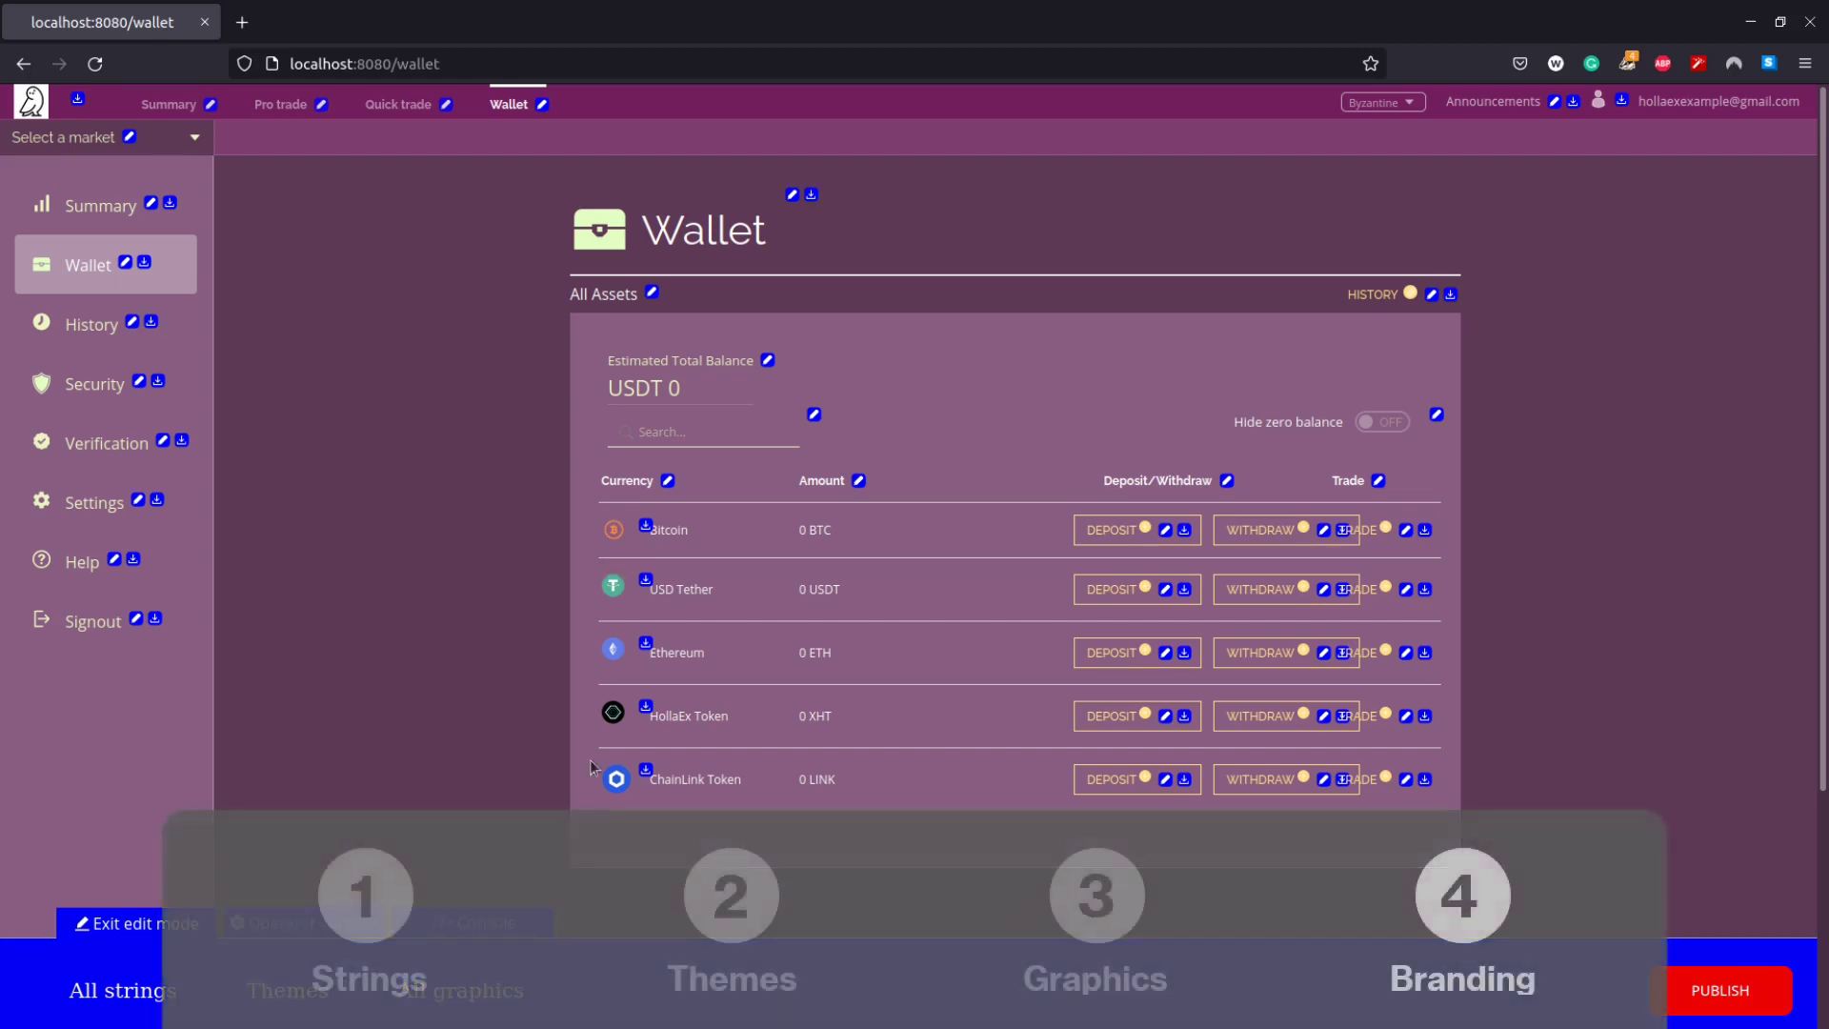
Open All graphics and clear the old 'security' search to list every graphic.
click(514, 1014)
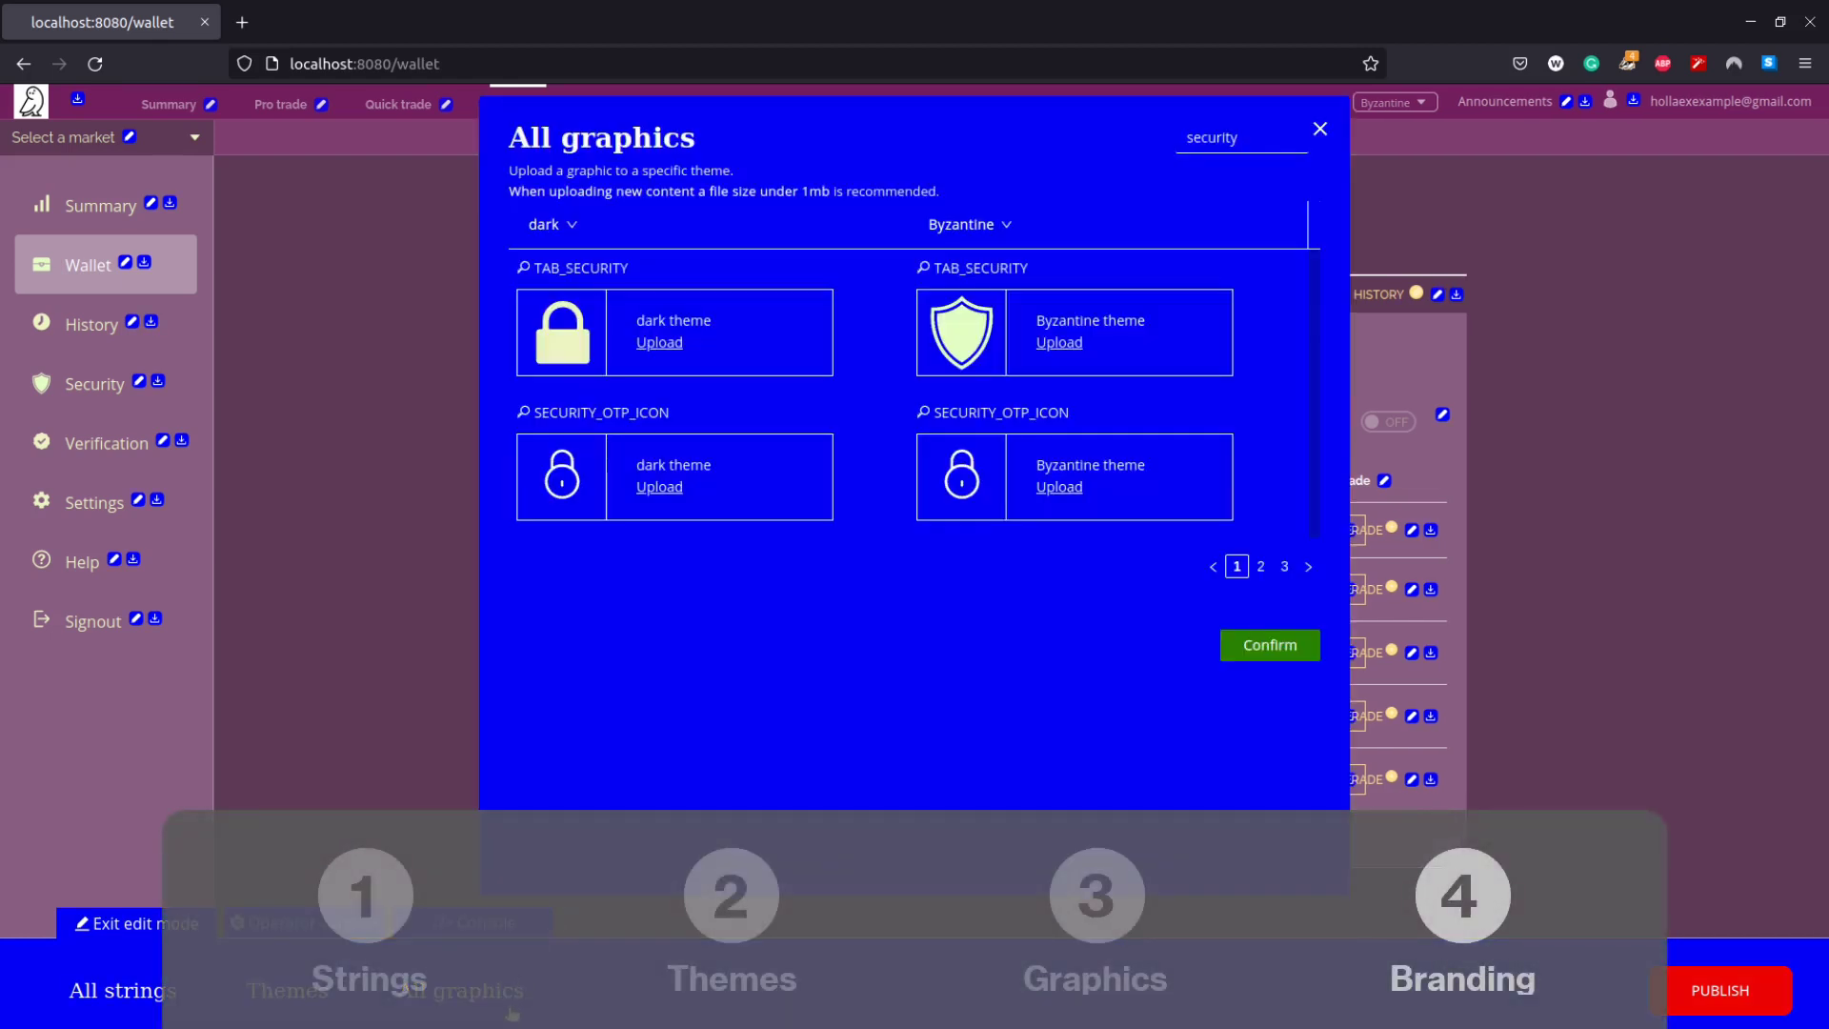
click(1320, 131)
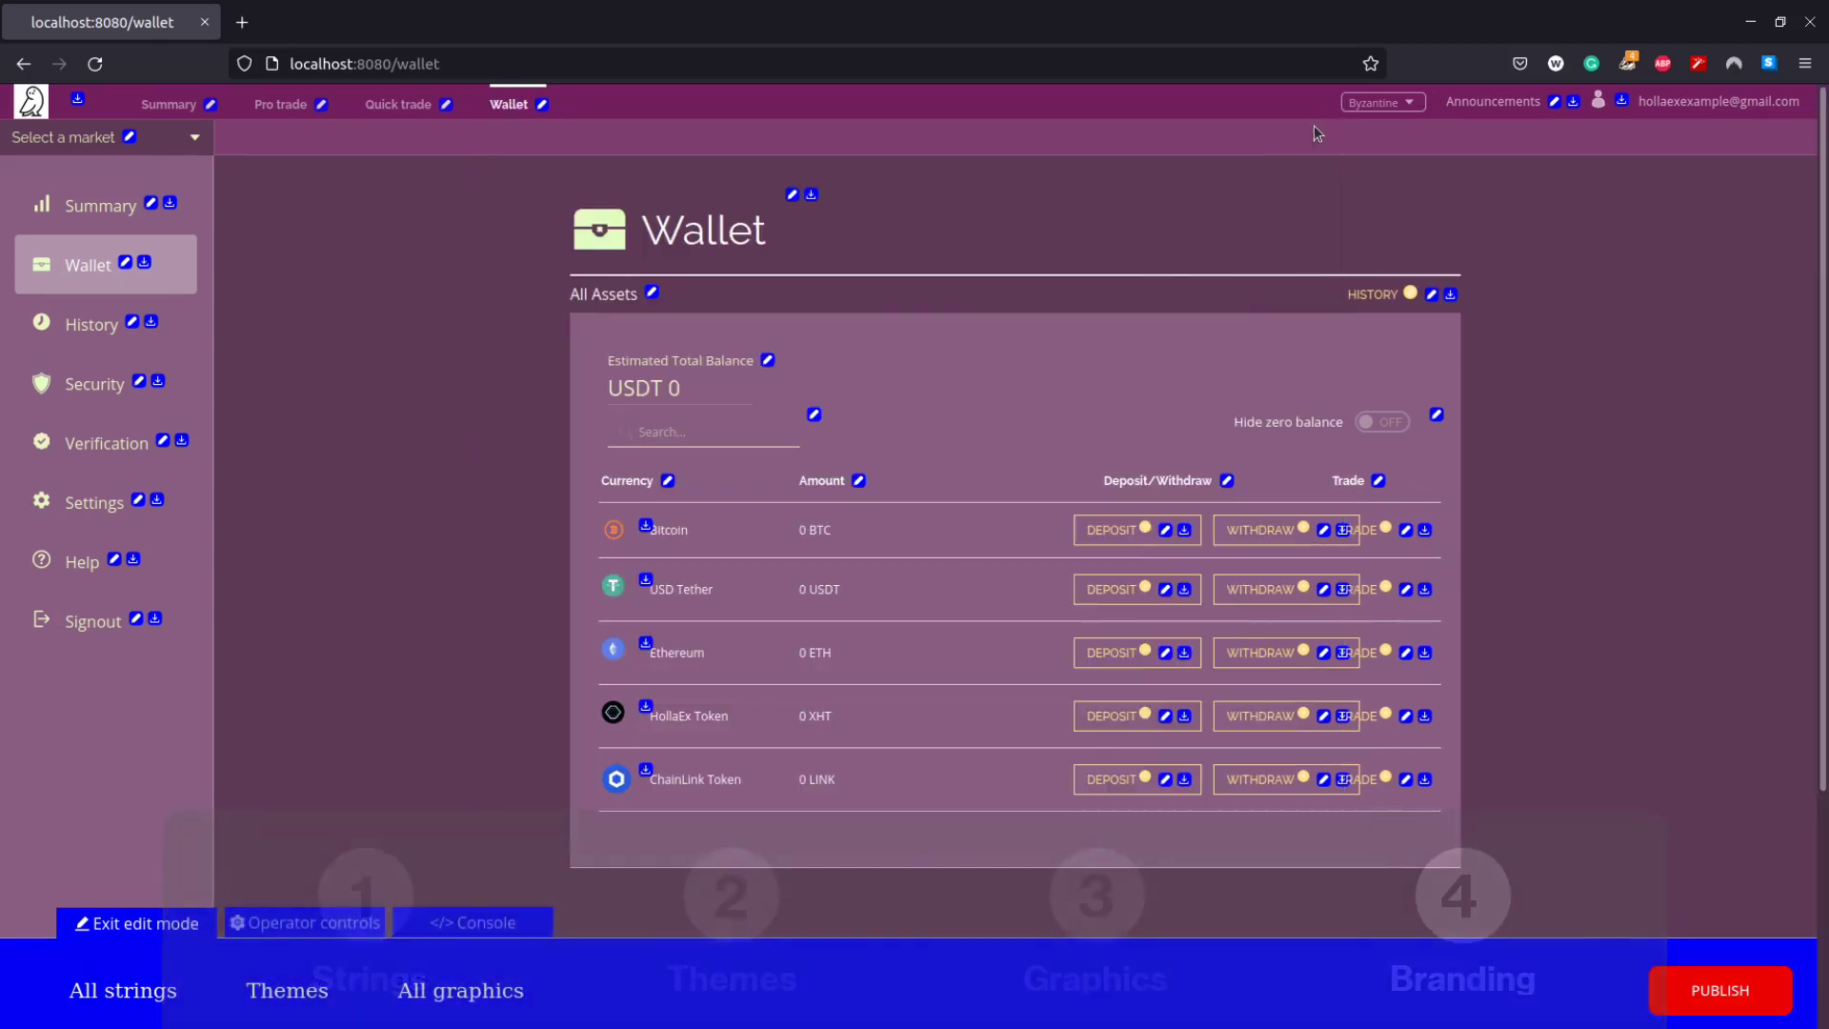
click(461, 991)
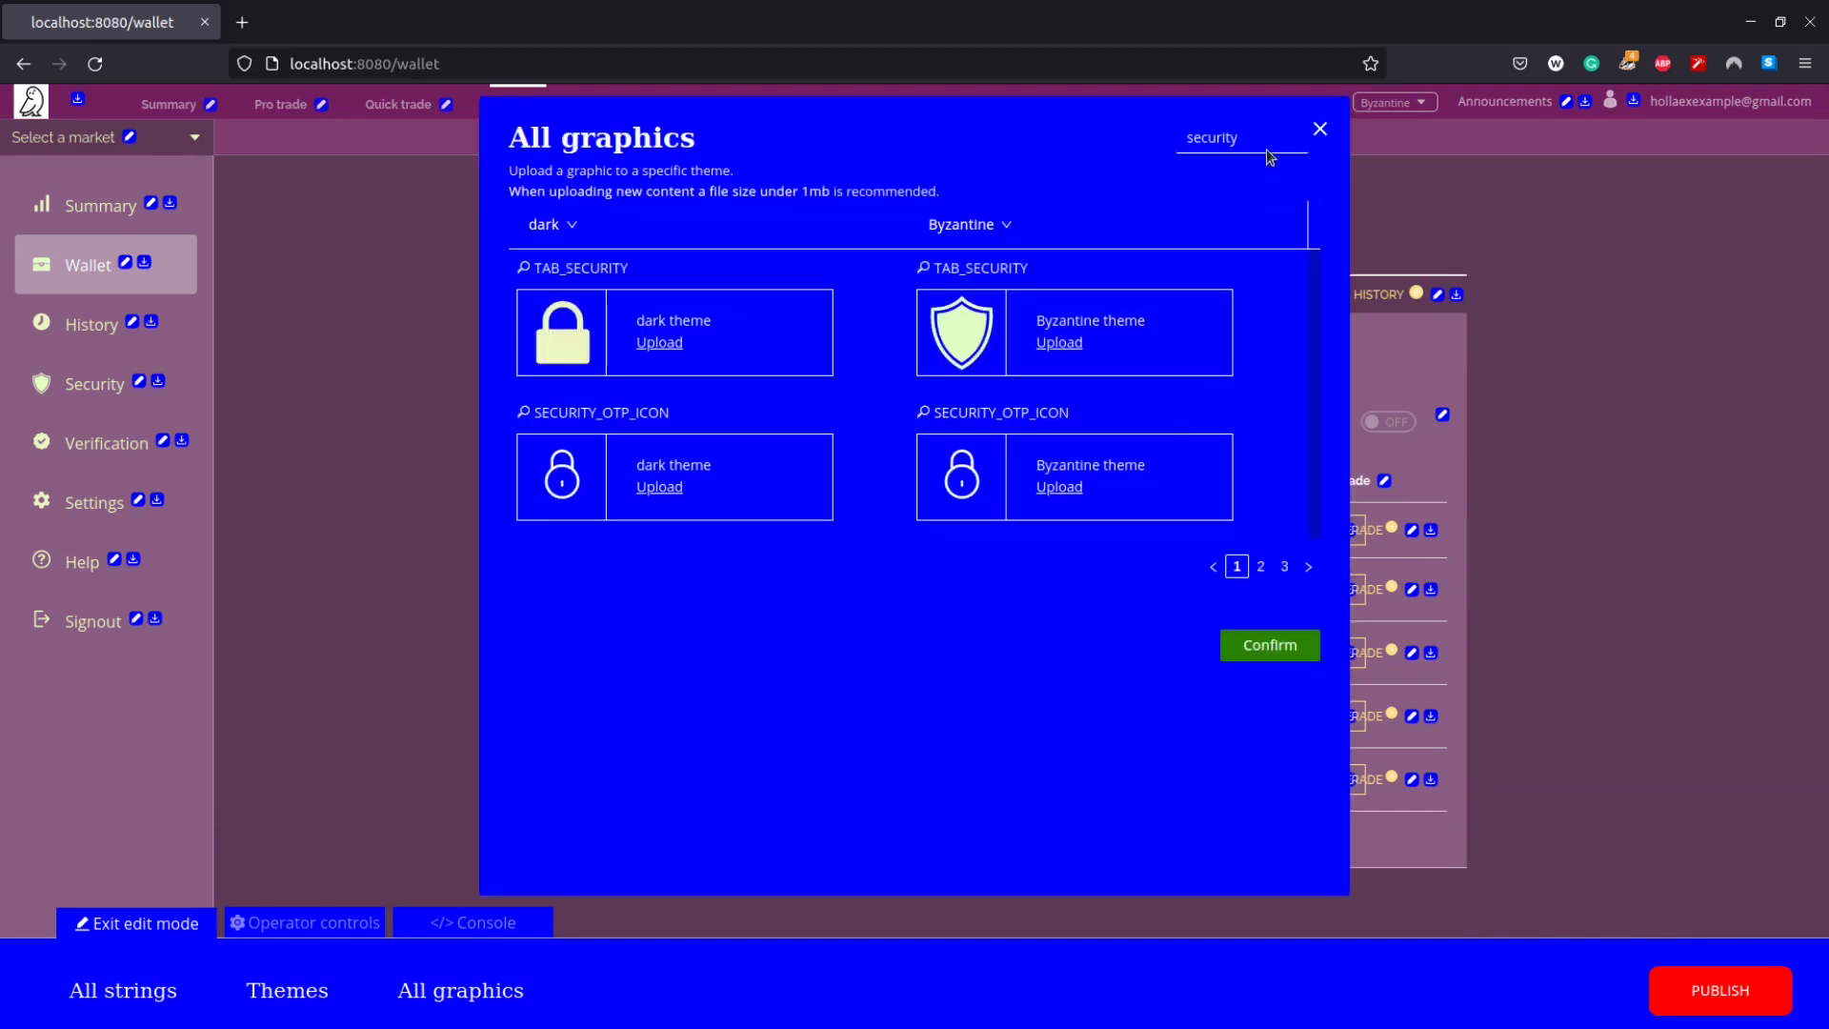
drag(1244, 141, 1186, 135)
key(BackSpace)
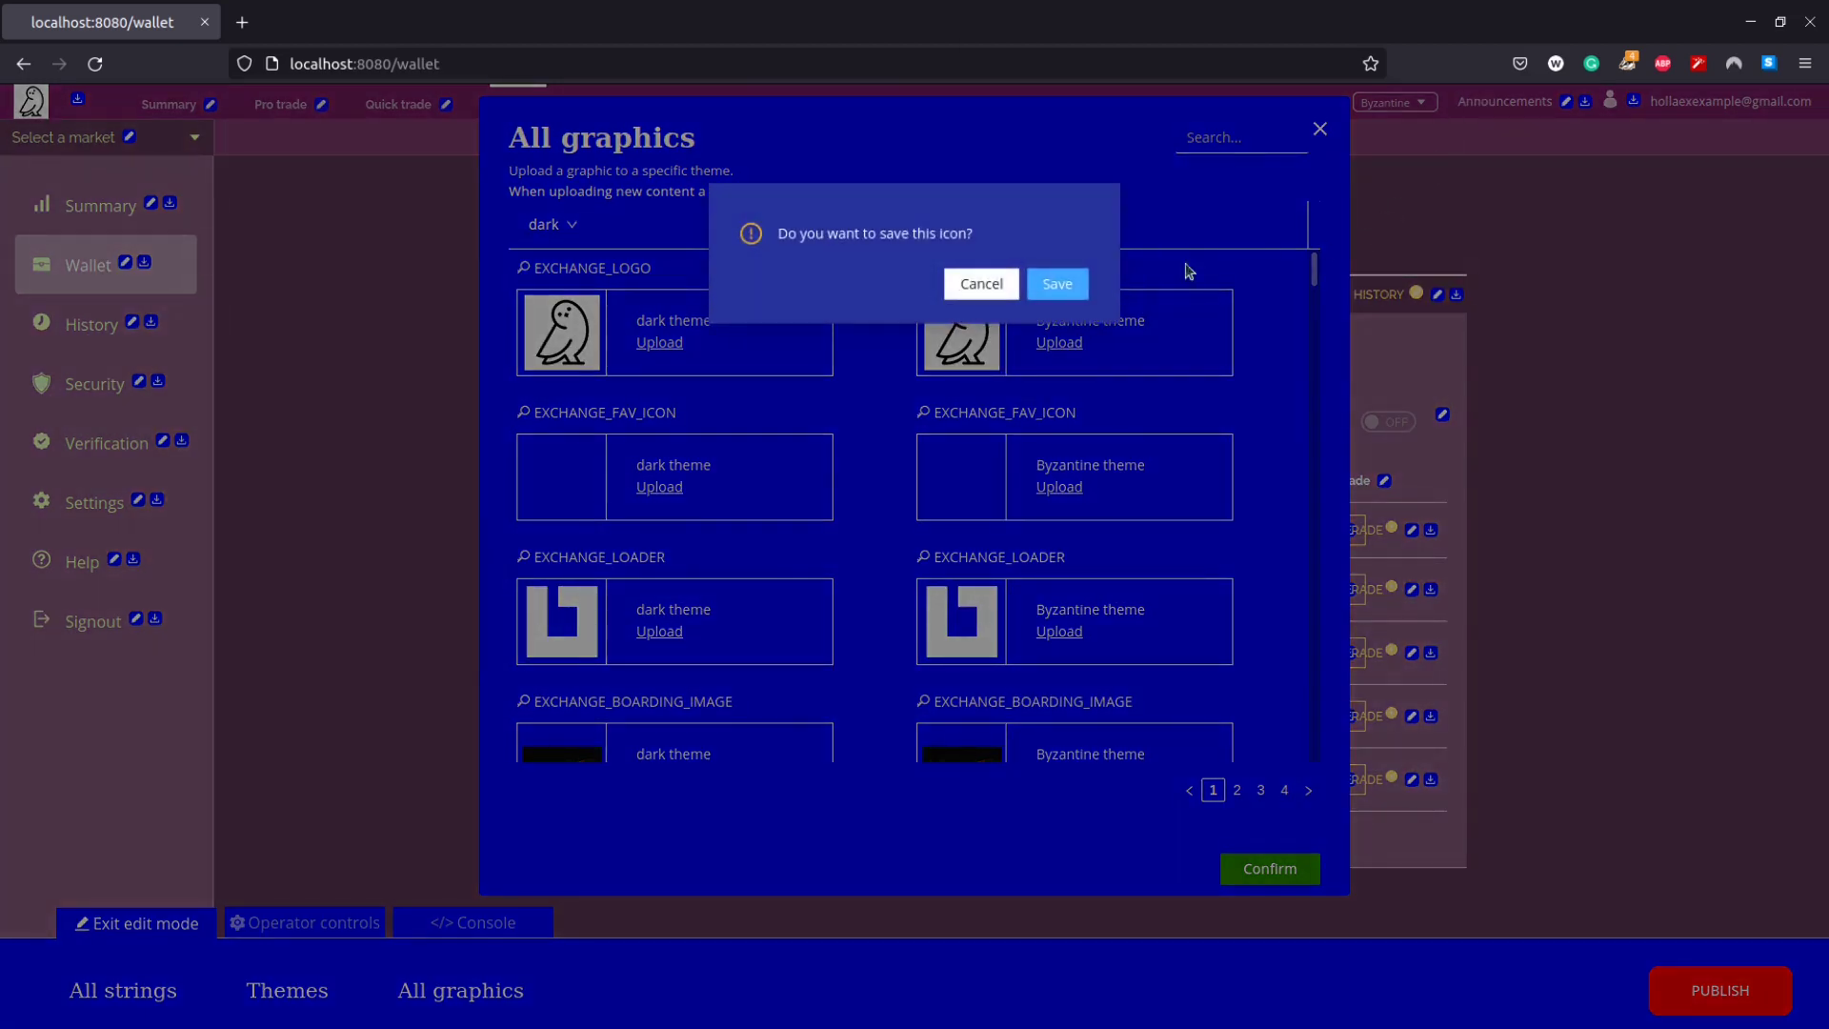
Save and confirm the golden Roman helmet as EXCHANGE_LOGO, then view Pro trade.
click(1086, 284)
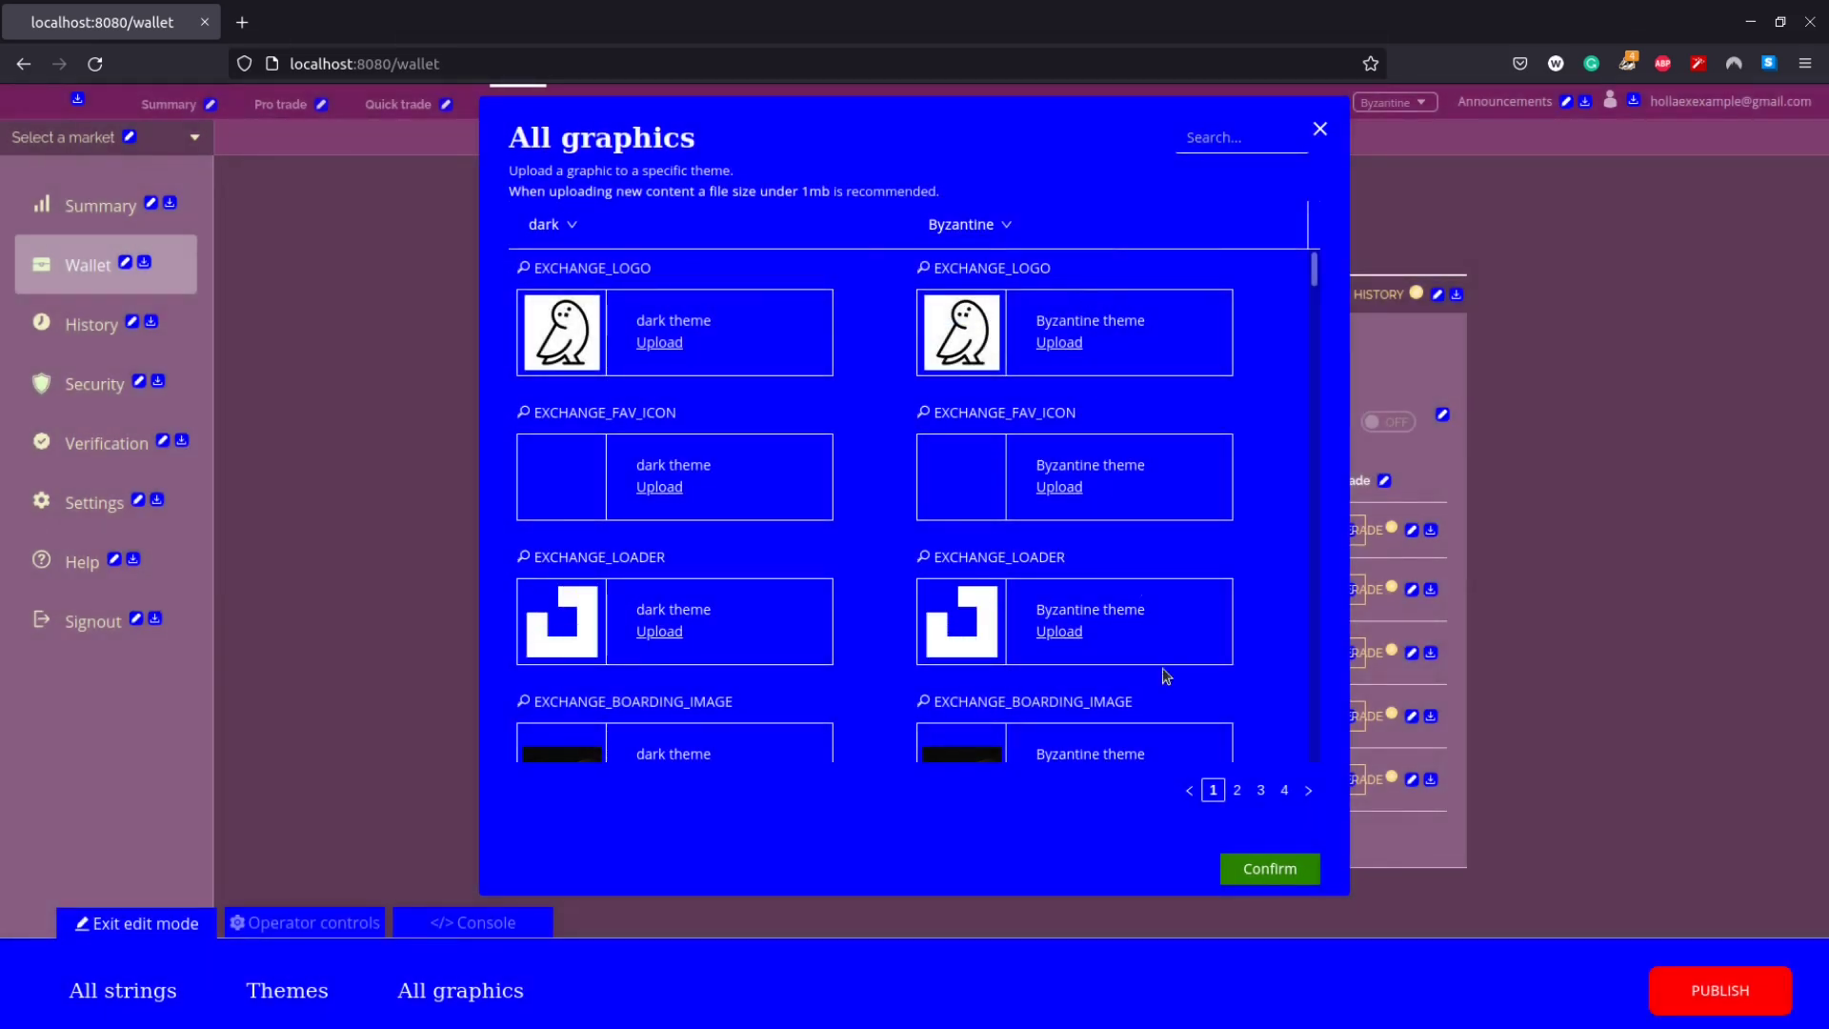
click(1260, 872)
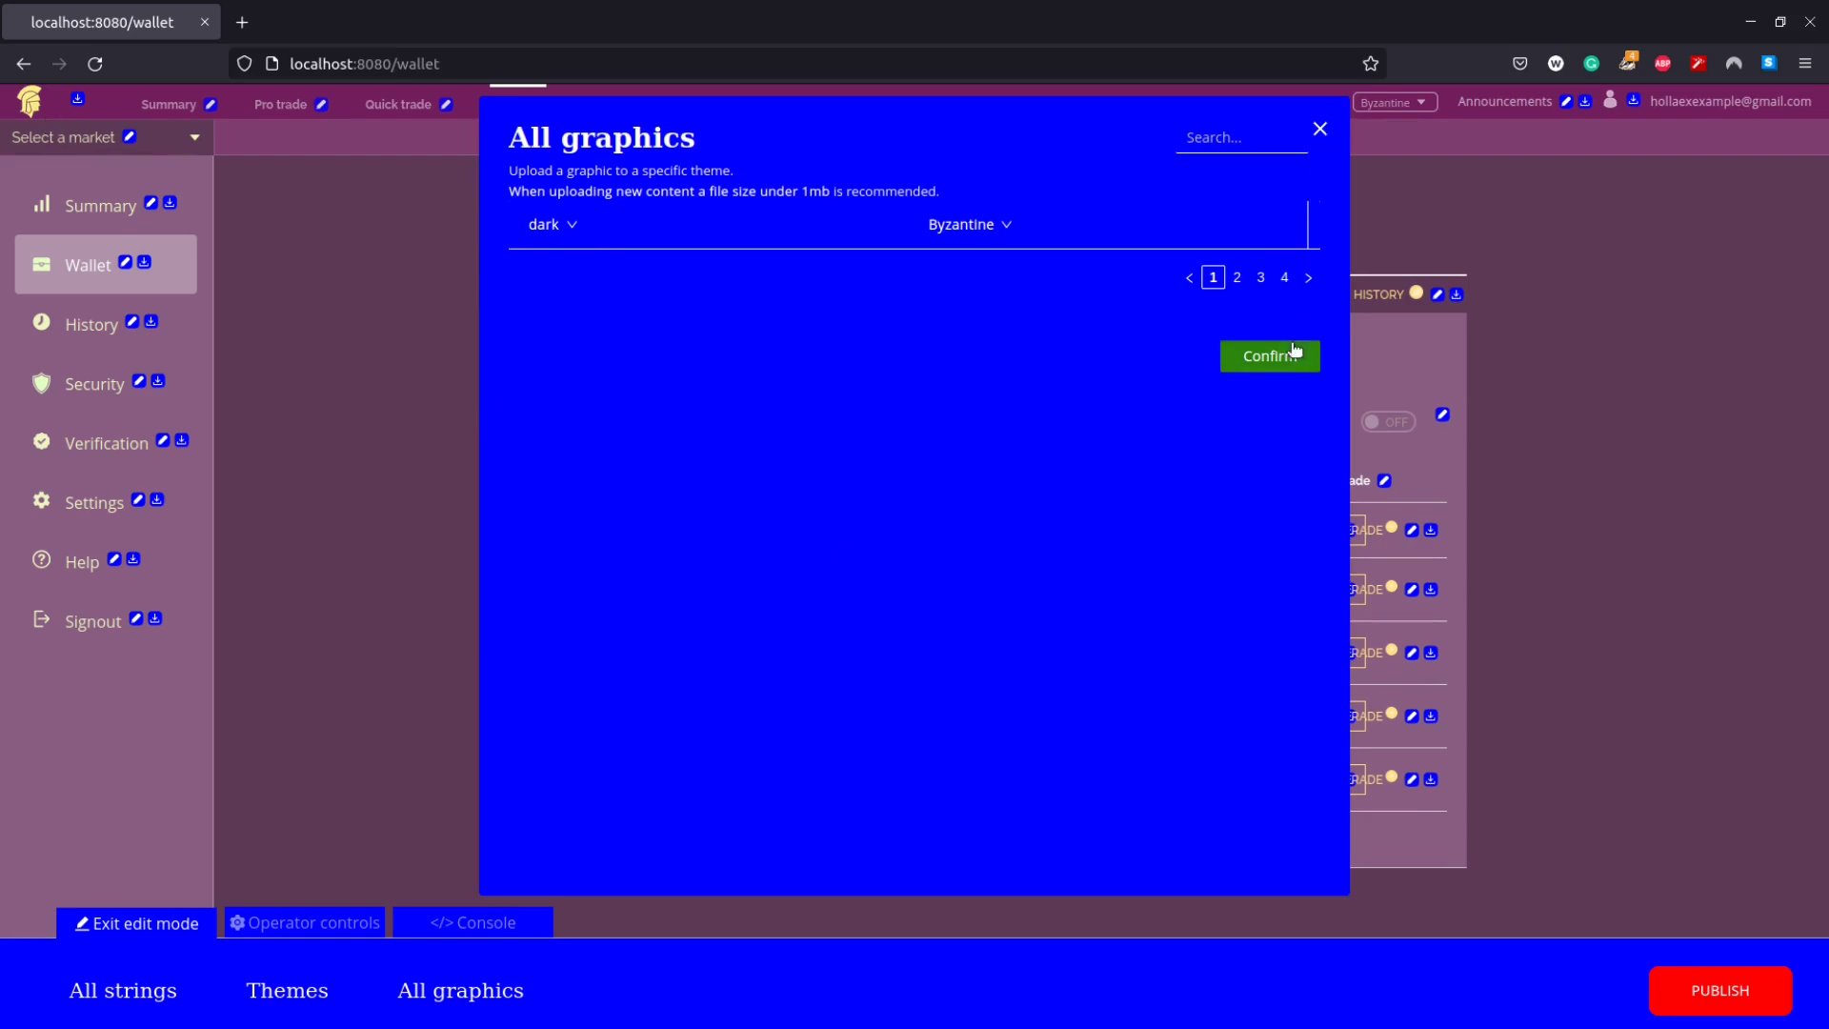
click(1321, 127)
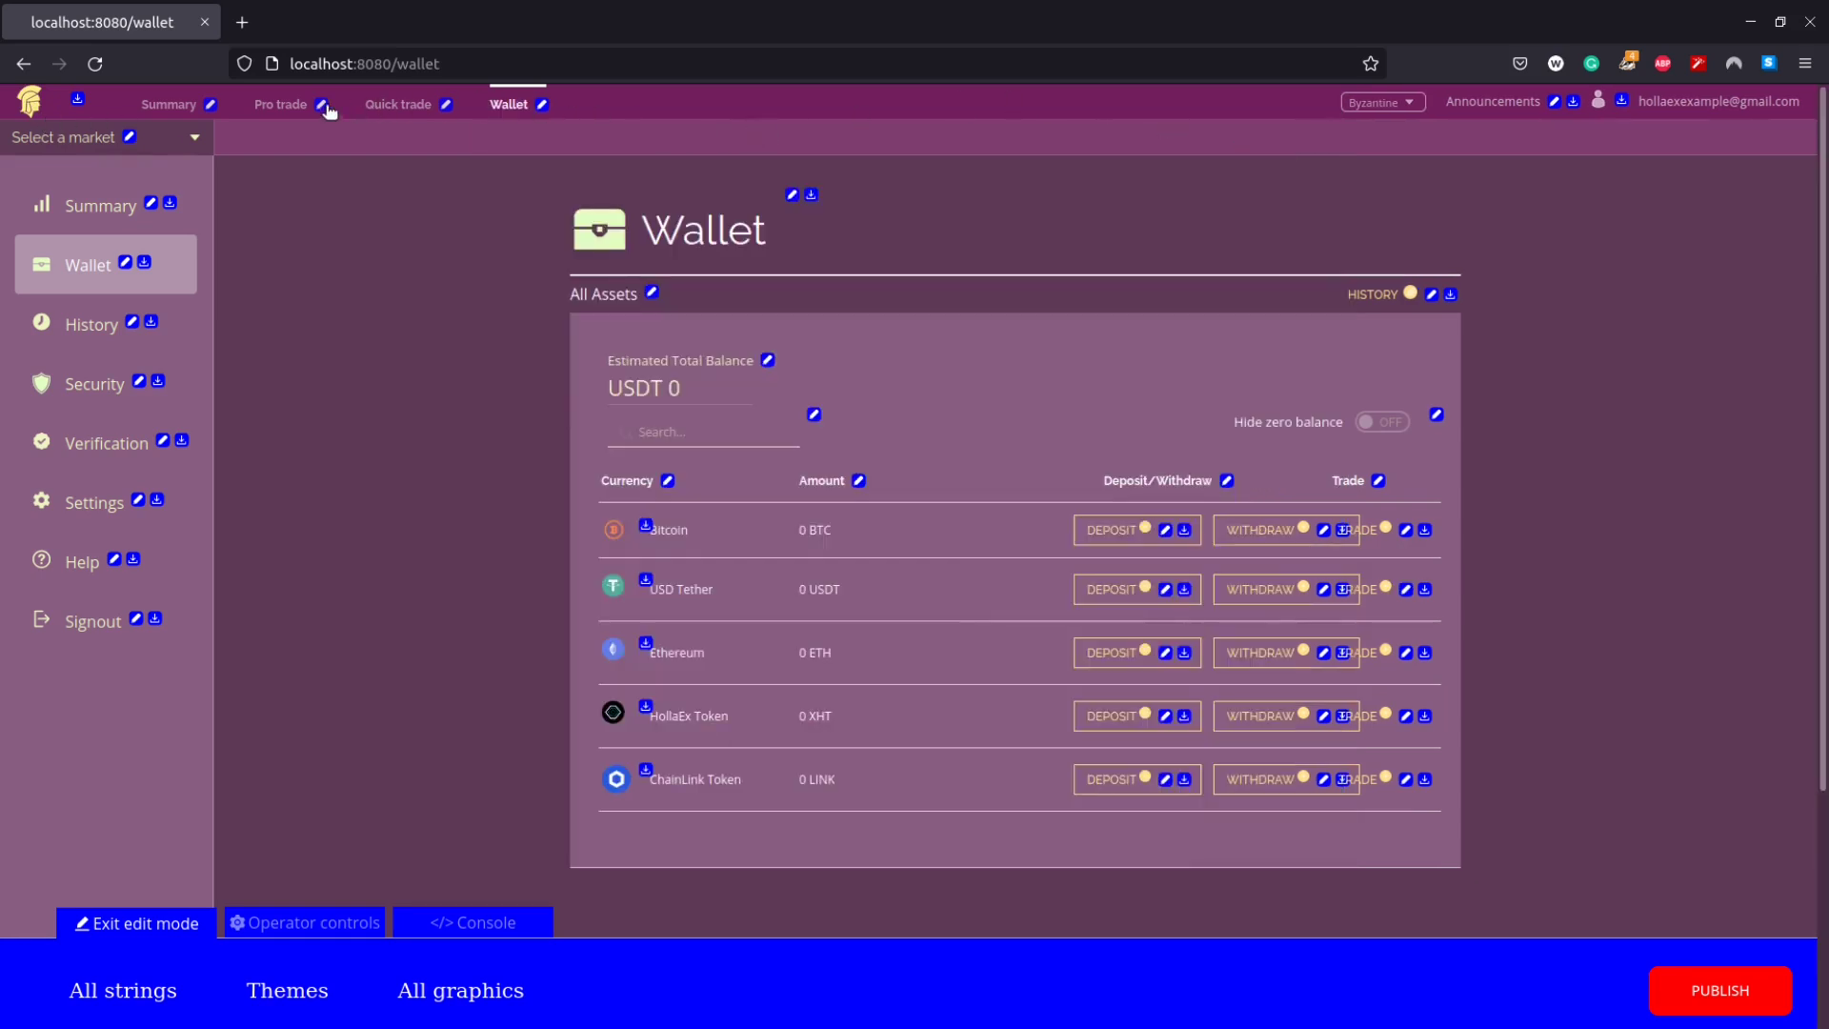
click(295, 108)
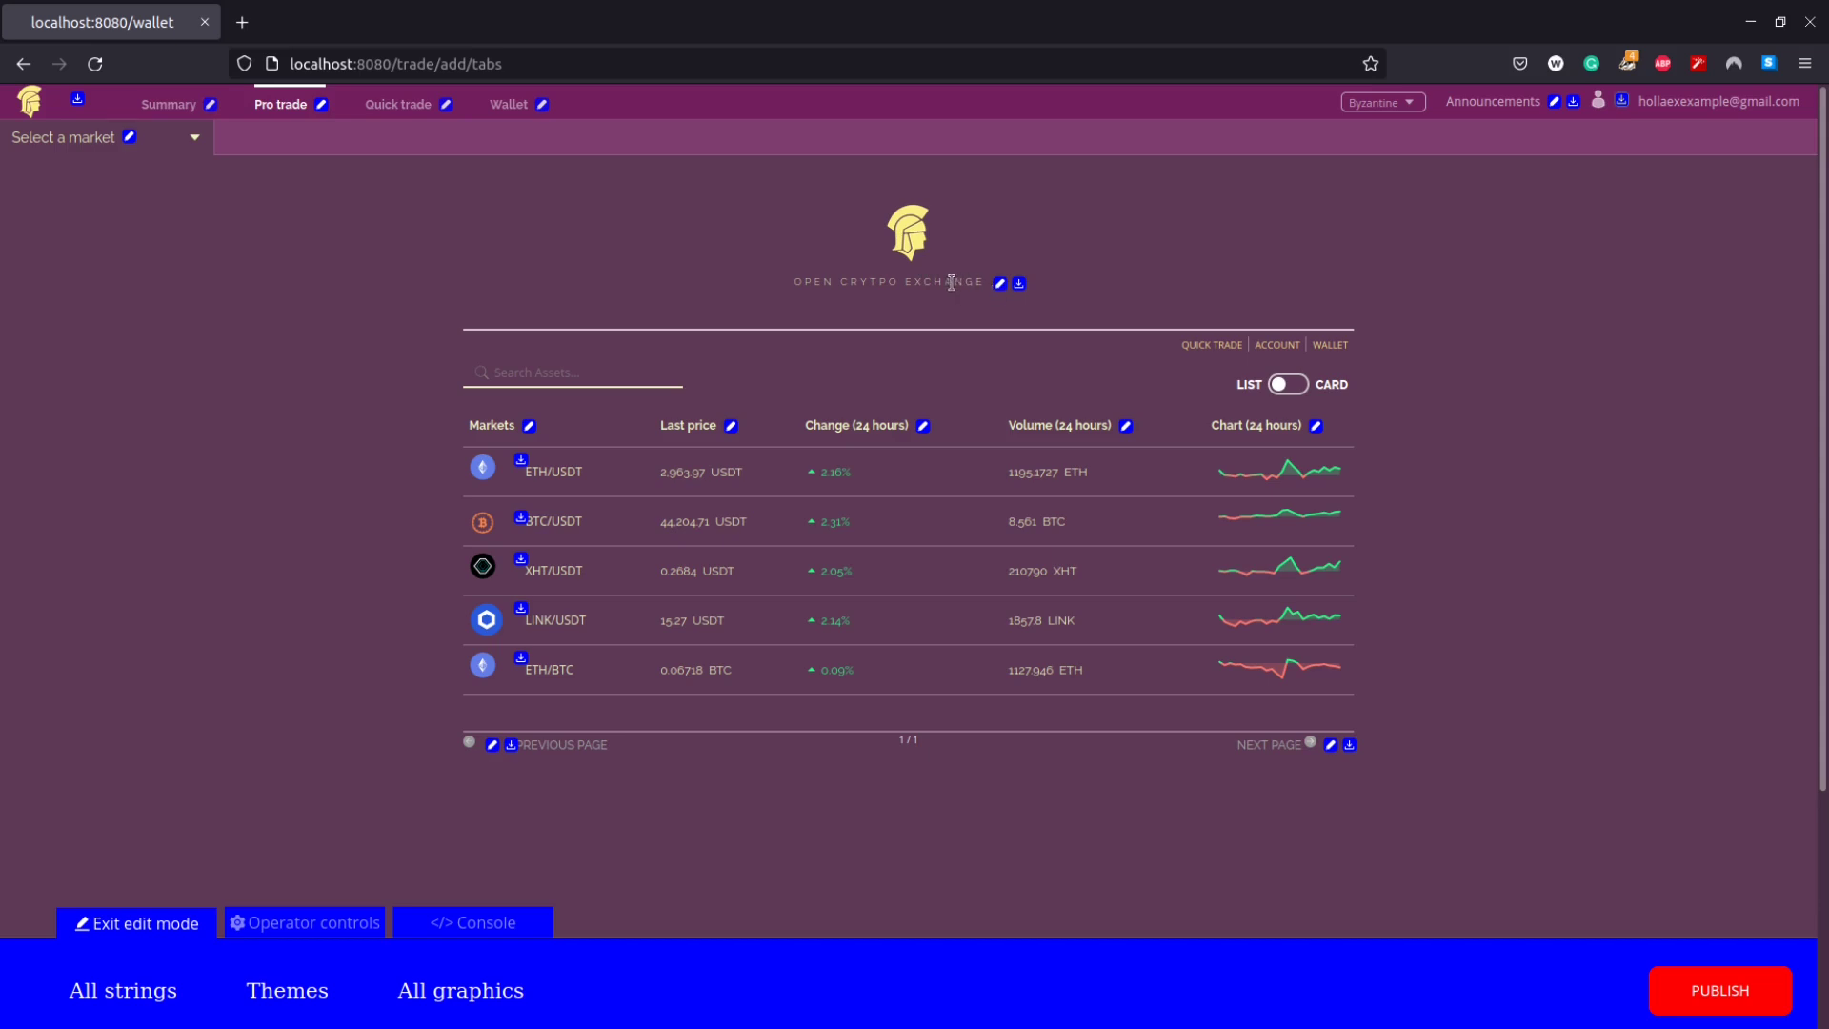
Replace the subtitle with 'Veni, Vidi, Vici', save it, and publish all changes.
click(1000, 284)
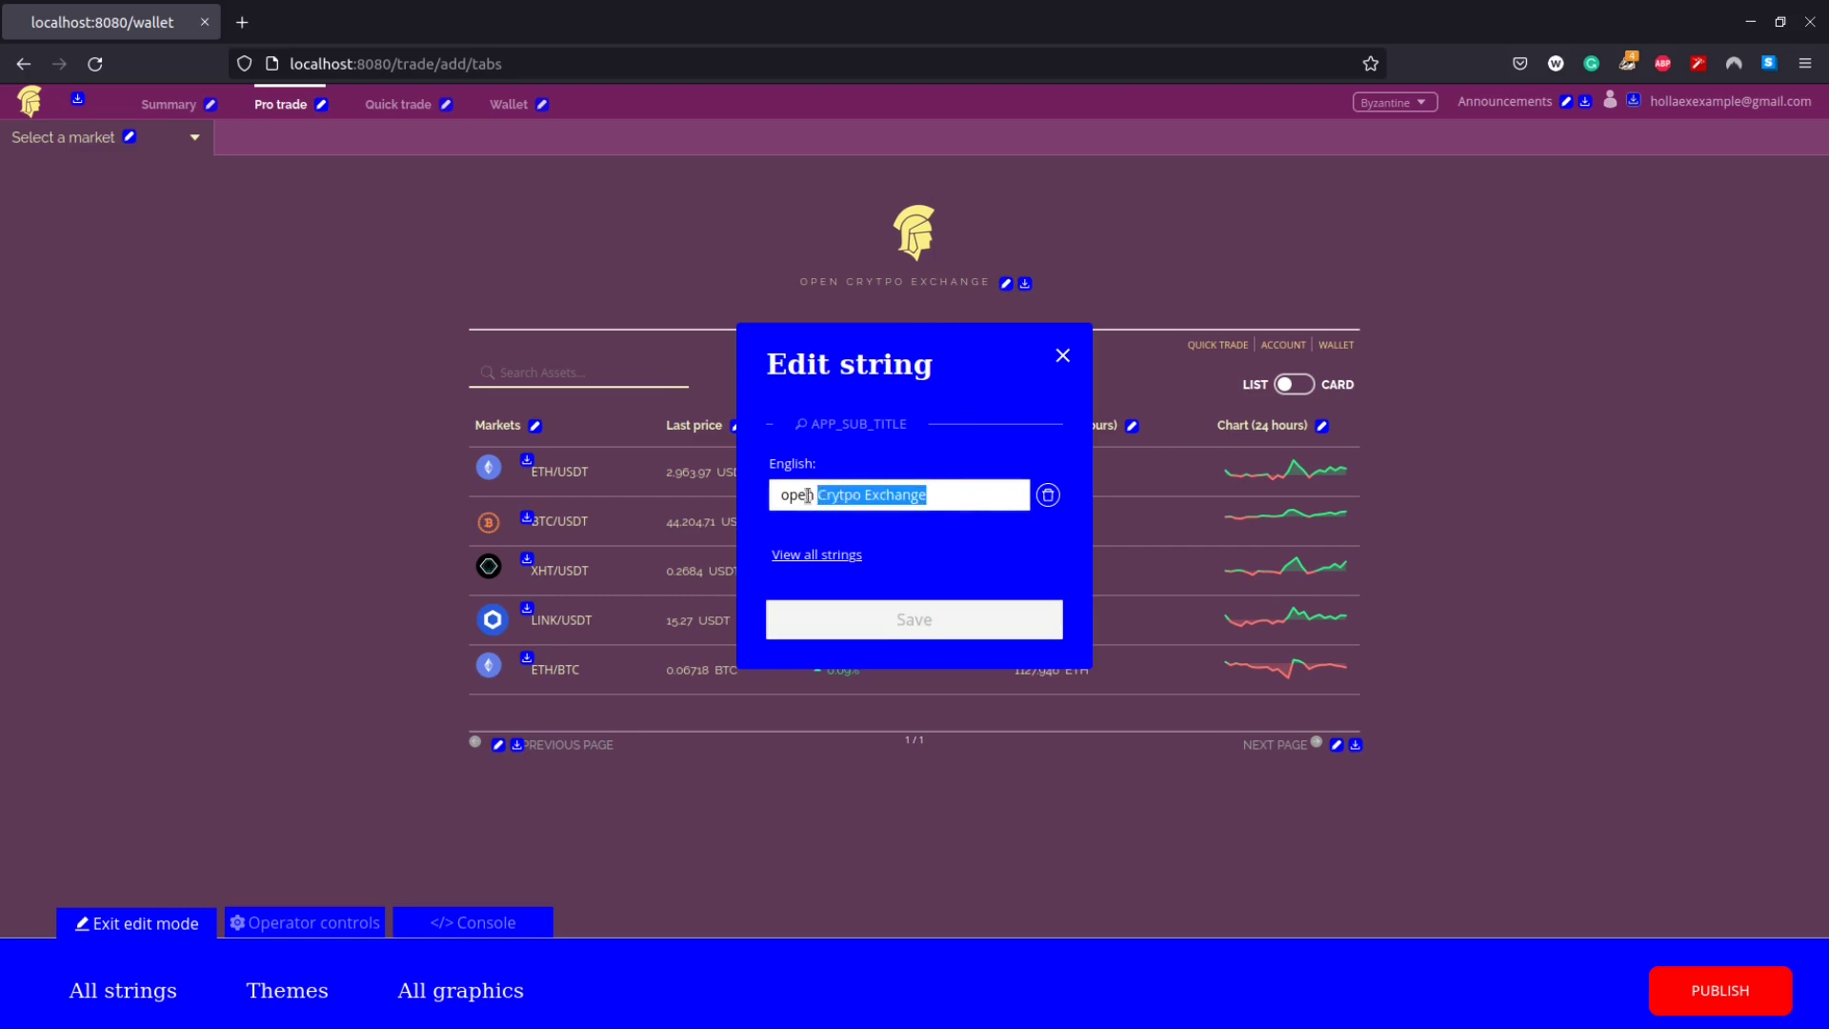
drag(966, 500, 686, 481)
text(Ven)
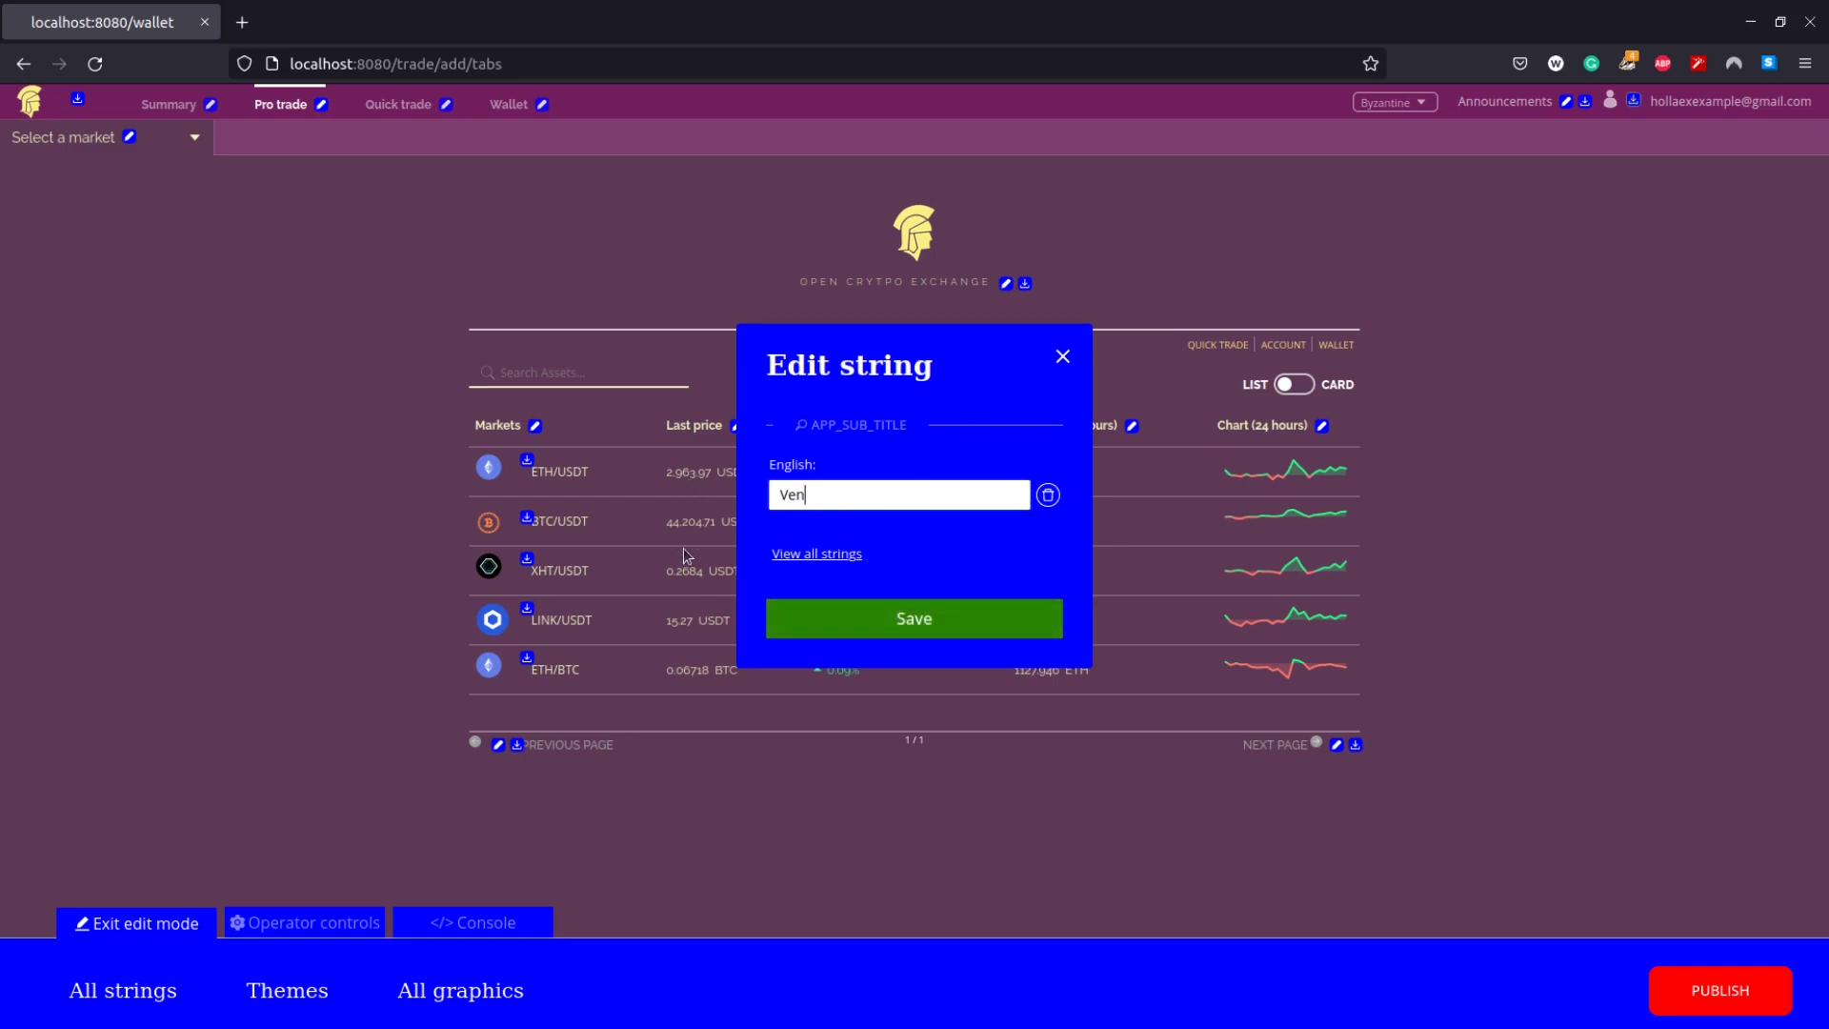
text(i, Vidi, Vici)
click(1006, 624)
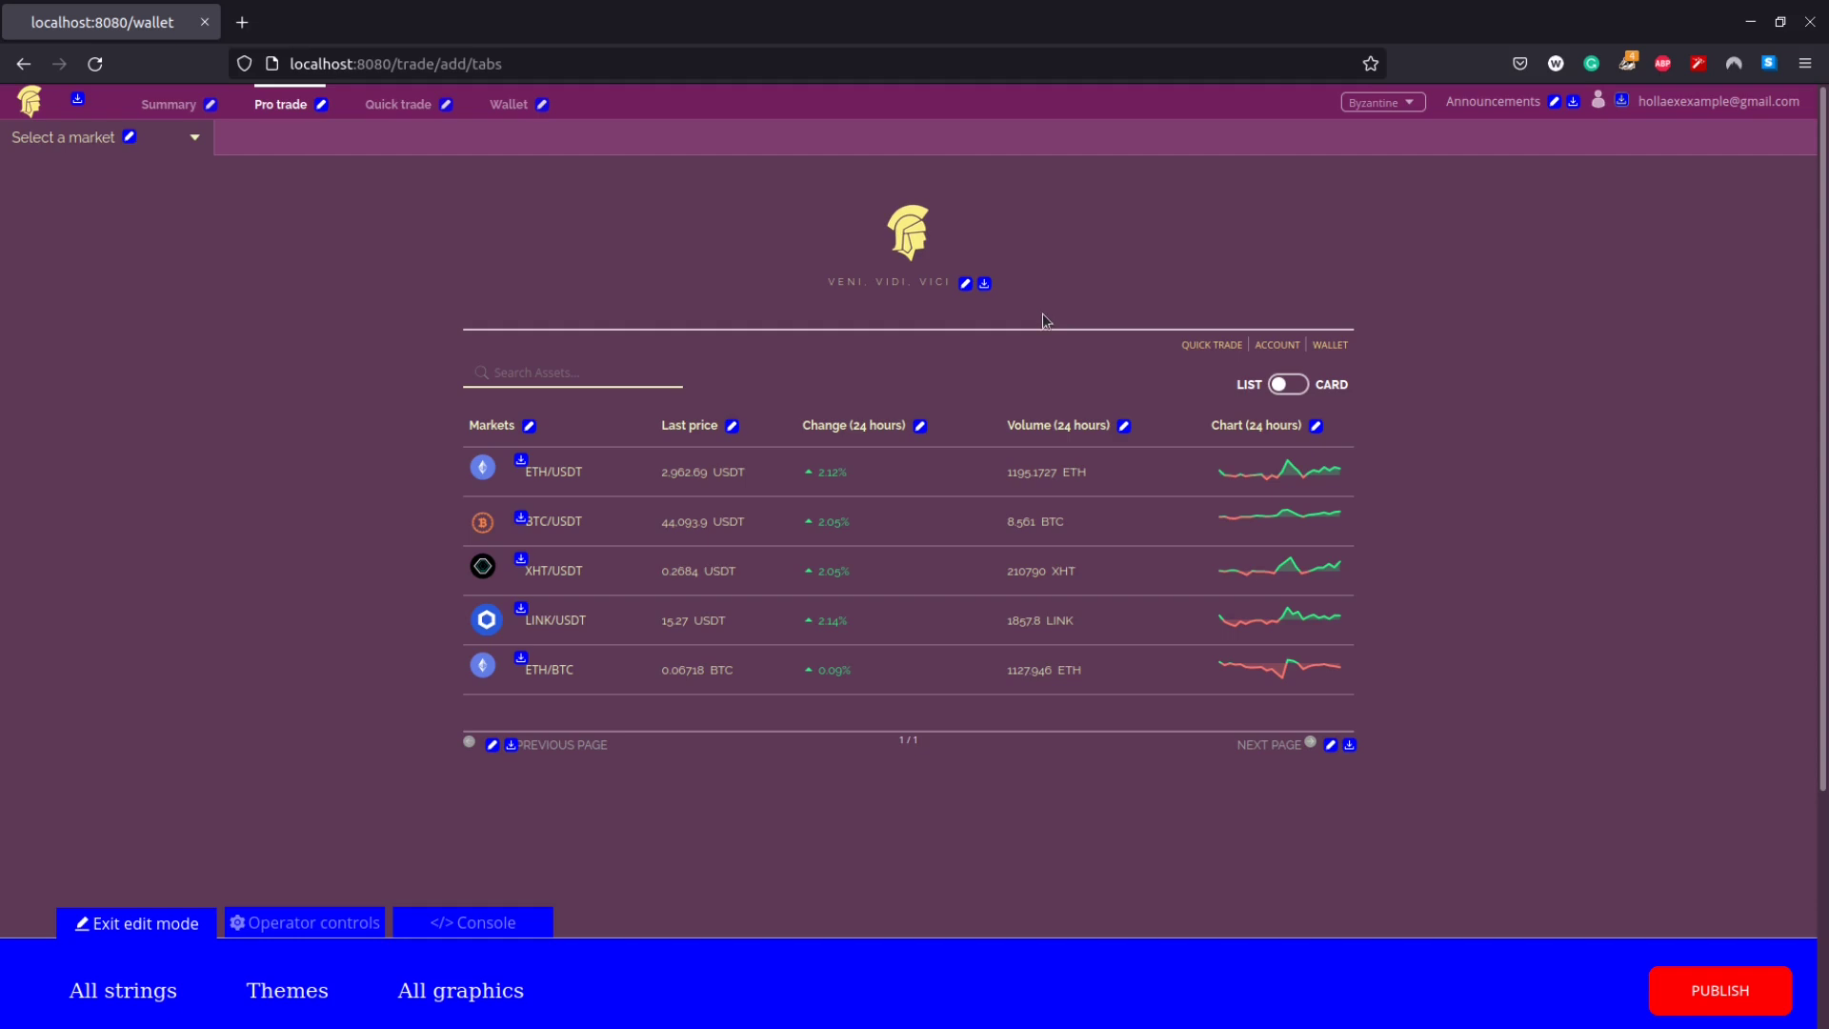
click(1704, 988)
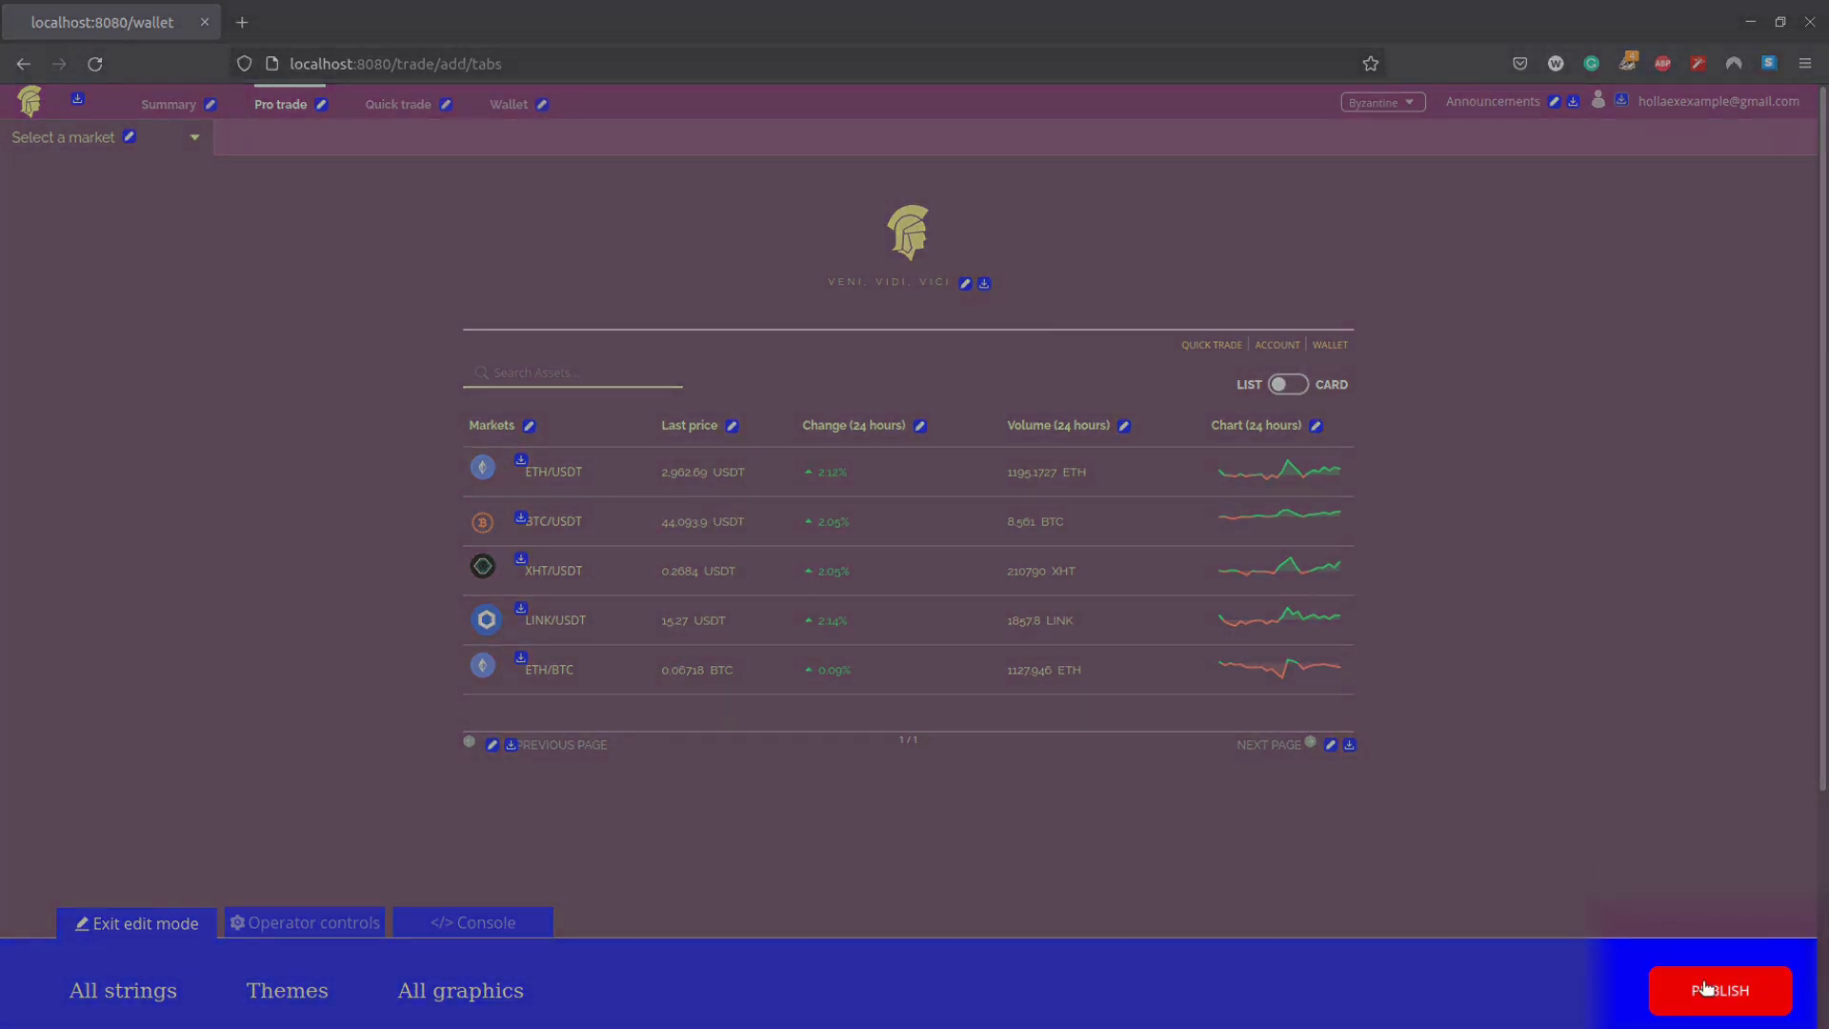